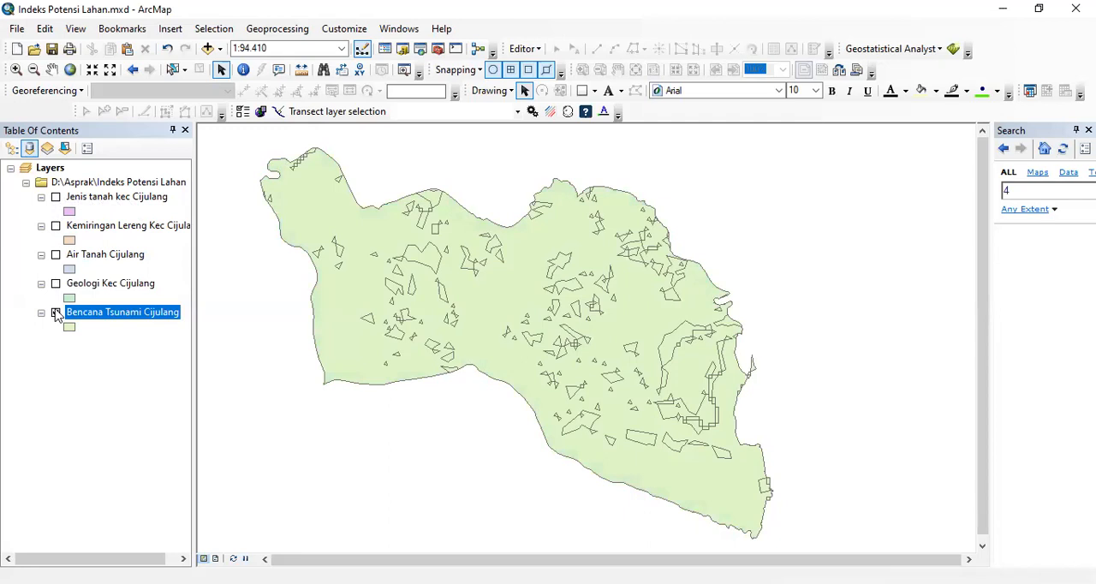
- Turn on the Bencana Tsunami, Geologi, Air Tanah, Kemiringan Lereng and Jenis tanah layers so all five display on the map
left_click(57, 313)
left_click(56, 286)
left_click(56, 286)
left_click(55, 256)
left_click(56, 226)
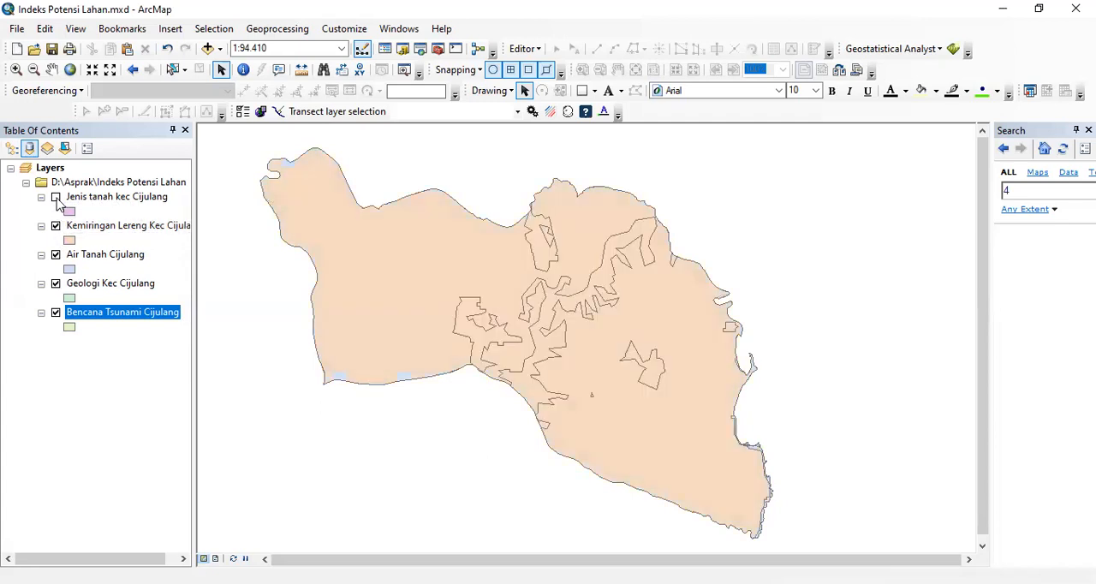
left_click(56, 197)
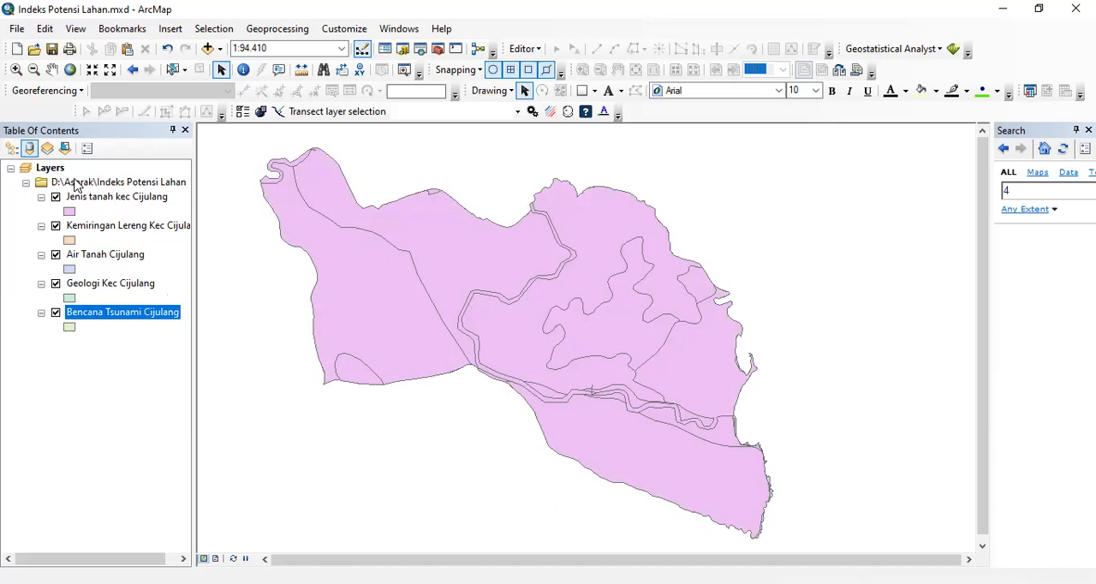
- Open the attribute table of the Jenis tanah kec Cijulang layer and bring its soil type and Kode columns into view
left_click(101, 201)
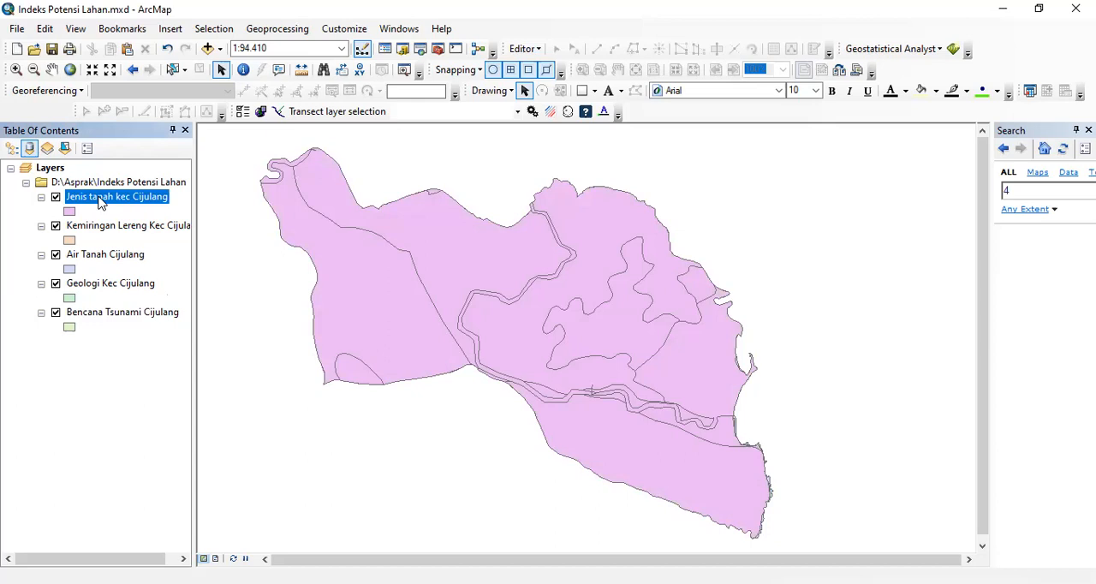
right_click(100, 202)
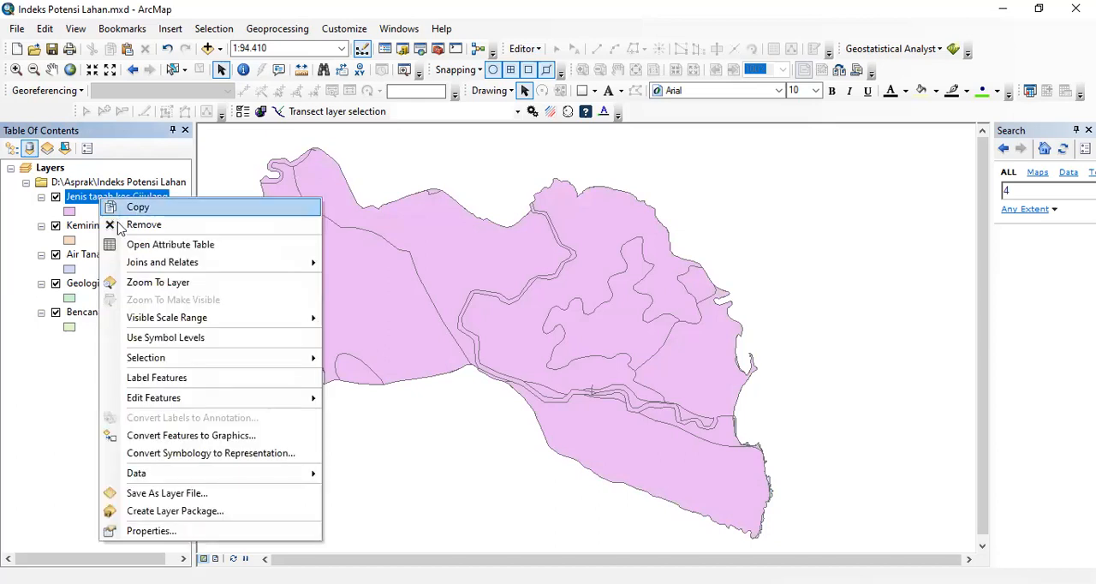
left_click(126, 248)
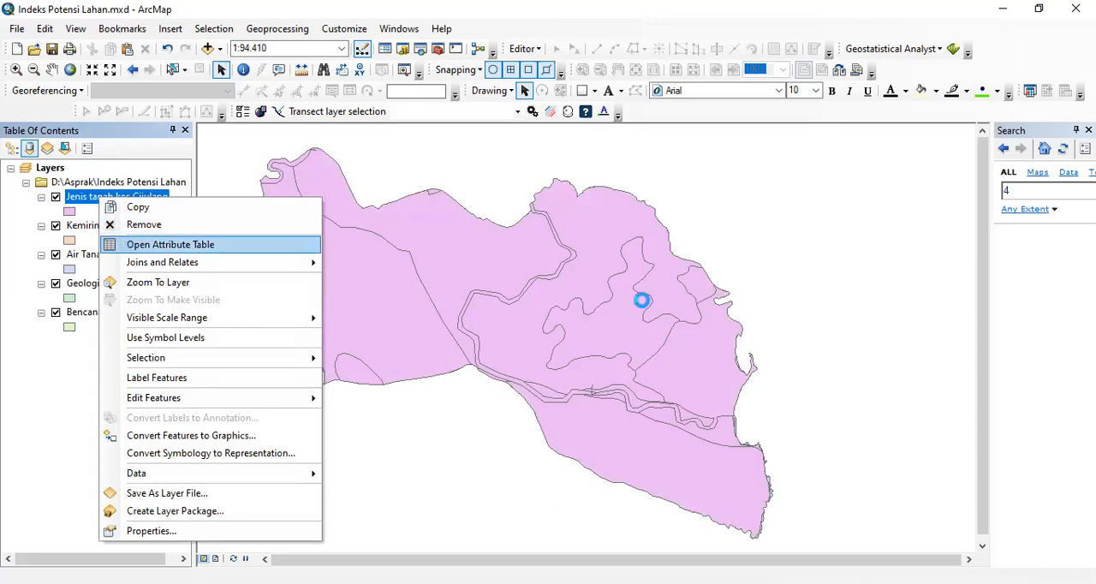
left_click_drag(799, 519, 949, 511)
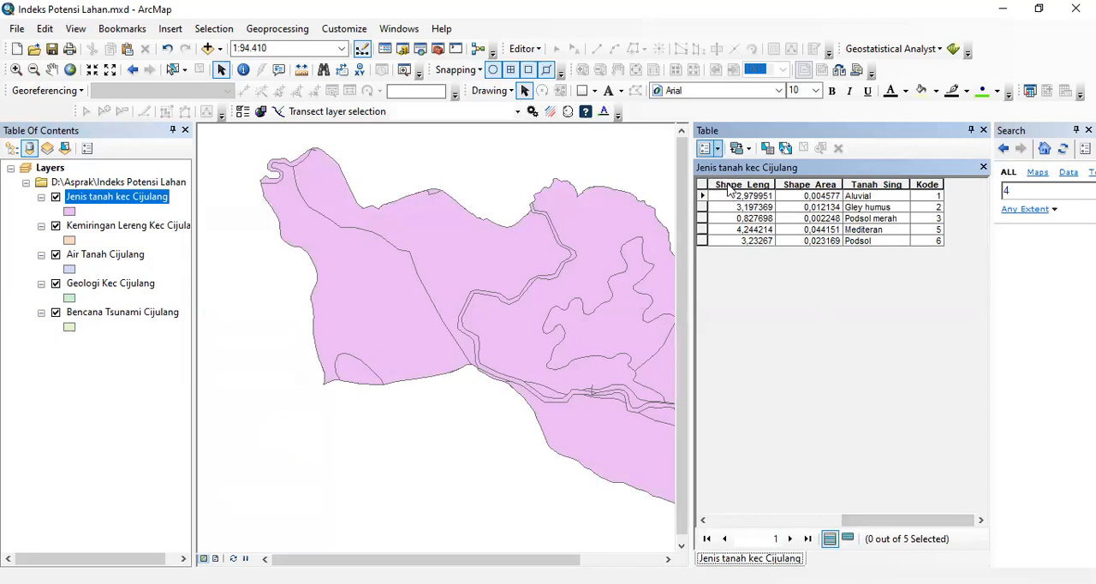
- Add a Double field named "Skor Jns Tnh" to the Jenis tanah table, accepting the automatic rename to Skor_Jns_T
left_click(718, 149)
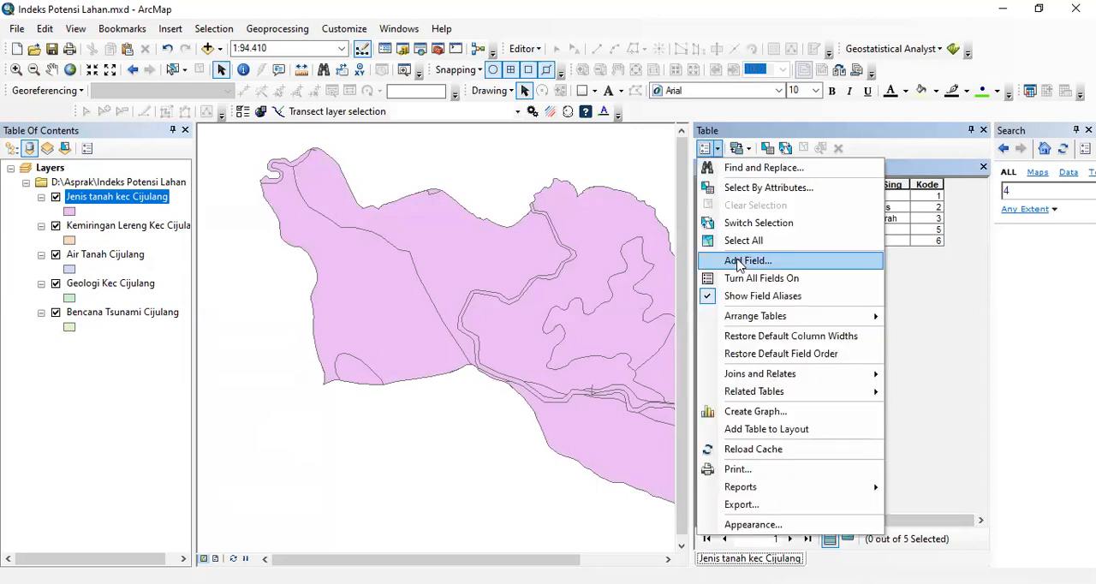
left_click(738, 262)
type("Skor ")
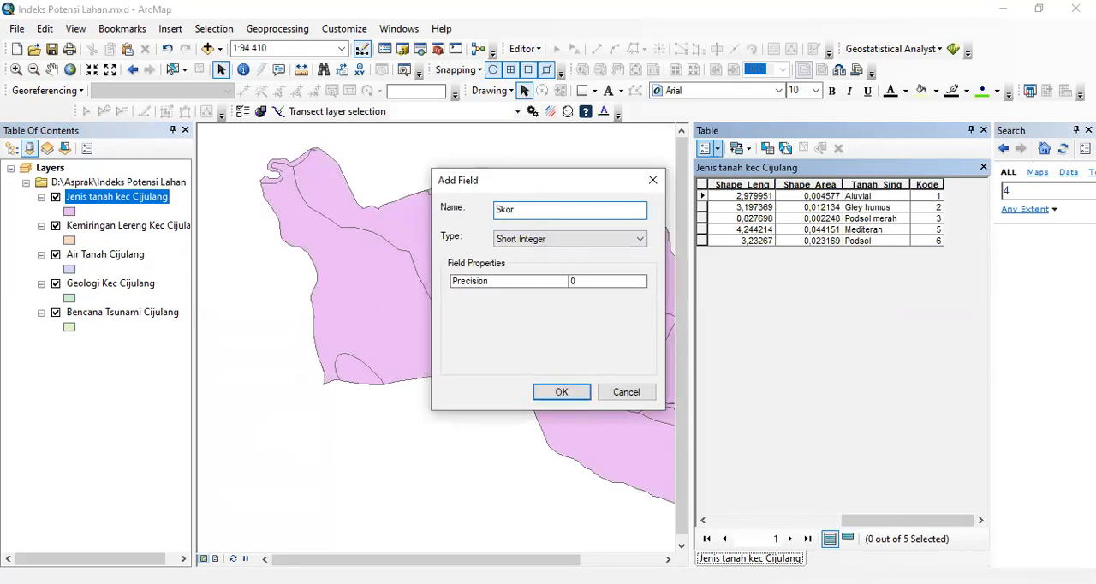
type("j")
type("J")
type(" Tnh")
left_click(521, 211)
type("ns")
left_click(534, 242)
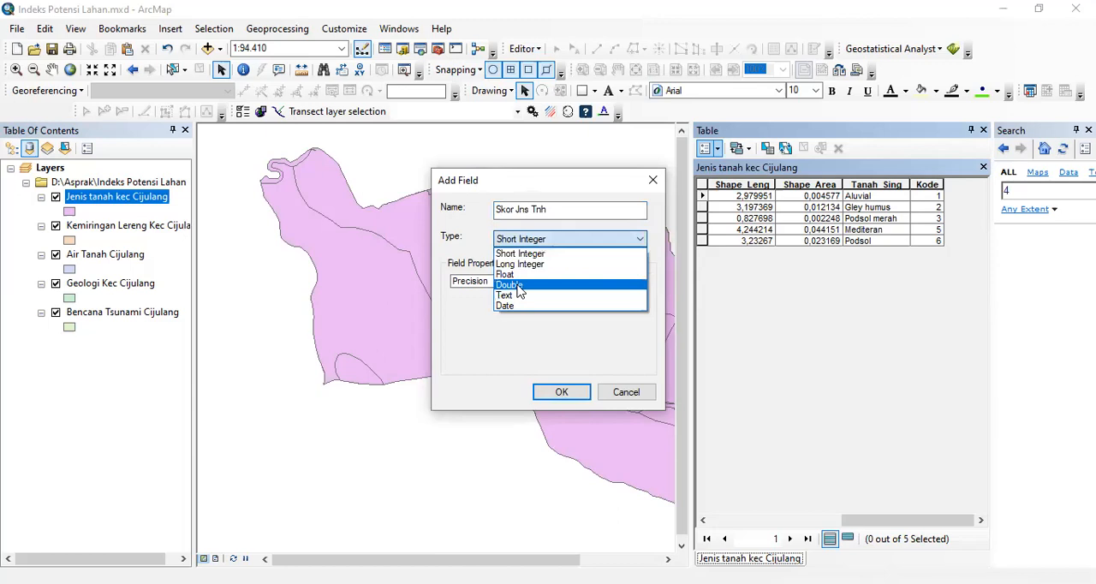
left_click(517, 285)
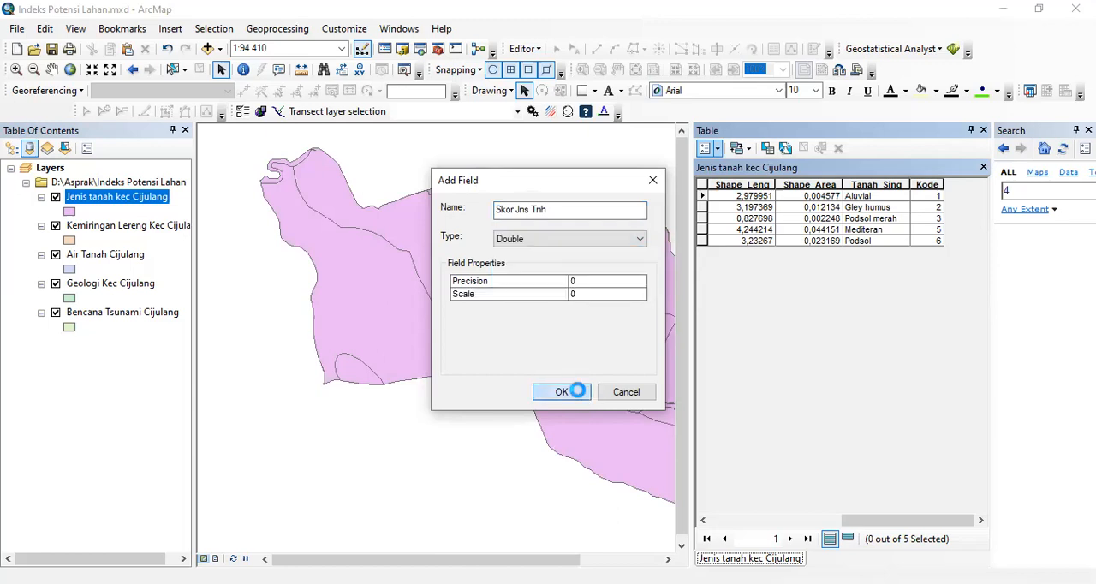
left_click(566, 392)
left_click(605, 363)
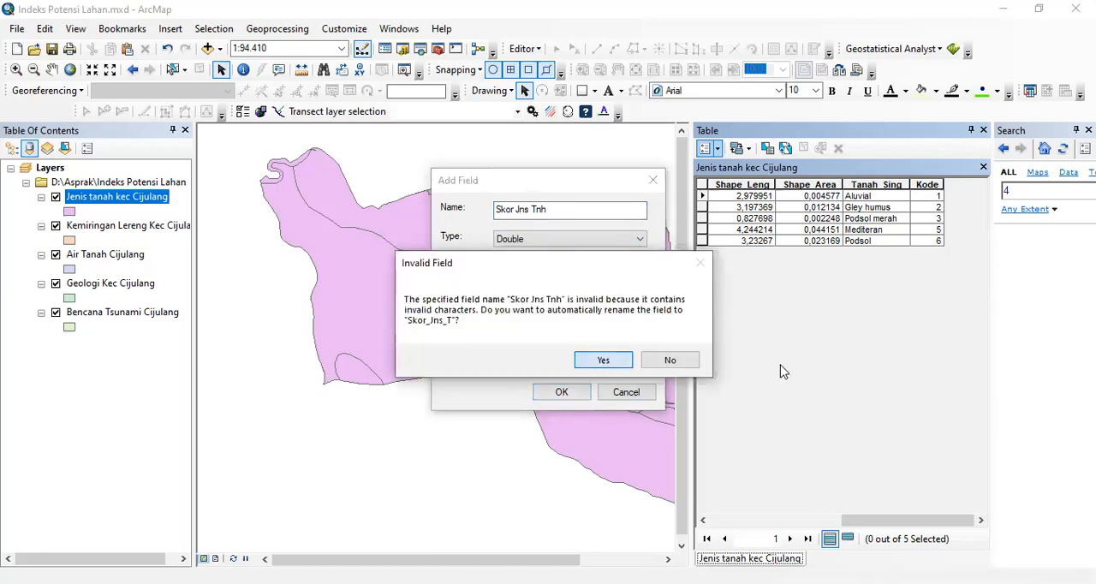
left_click_drag(872, 520, 909, 523)
- Hide the Kemiringan Lereng, Air Tanah, Geologi and Bencana Tsunami layers, leaving only Jenis tanah displayed
left_click(56, 227)
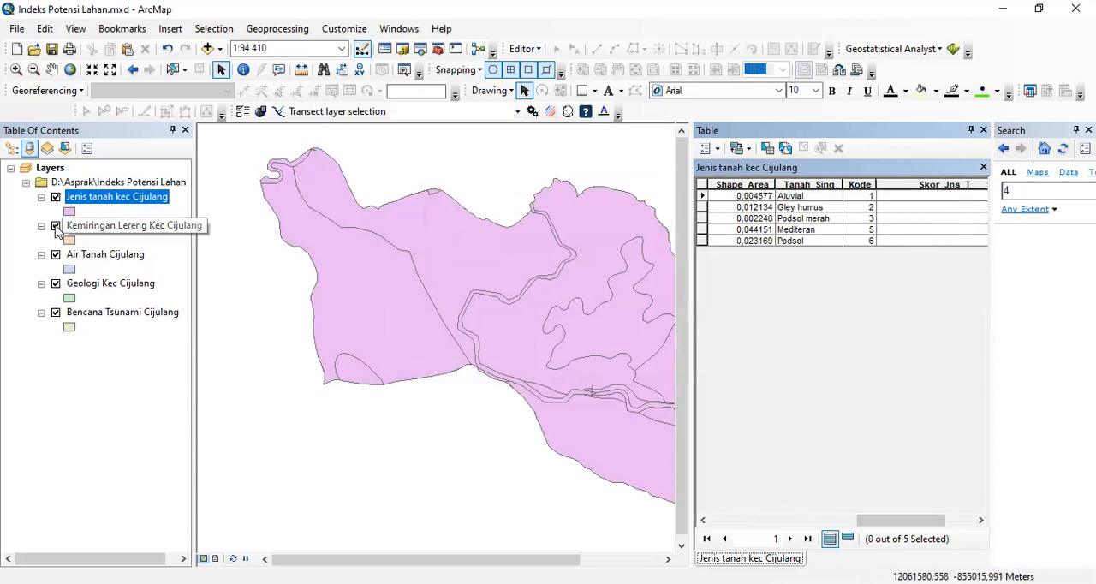
left_click(55, 256)
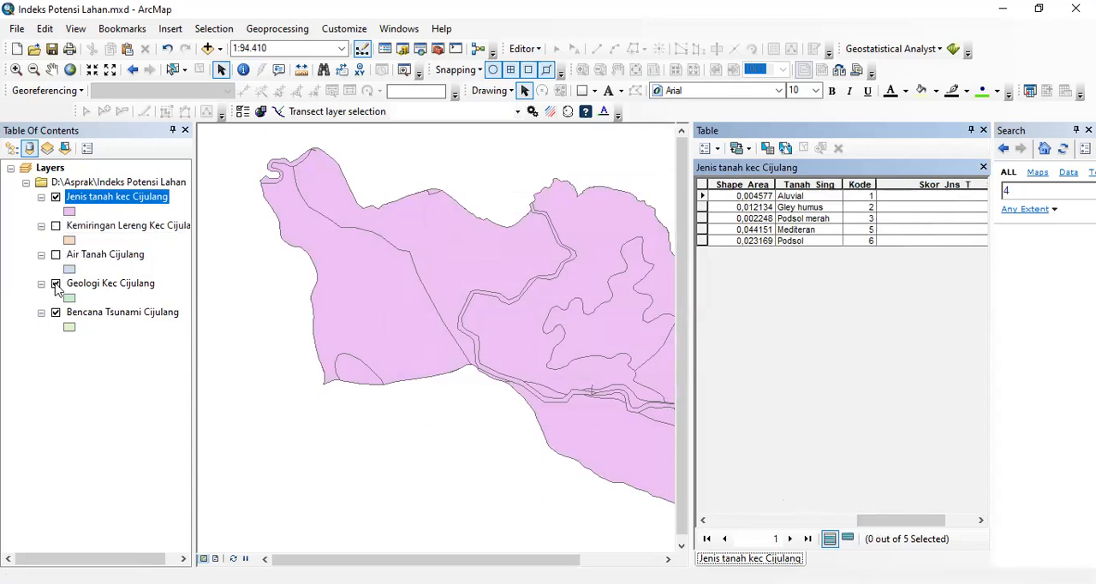
left_click(55, 285)
left_click(56, 285)
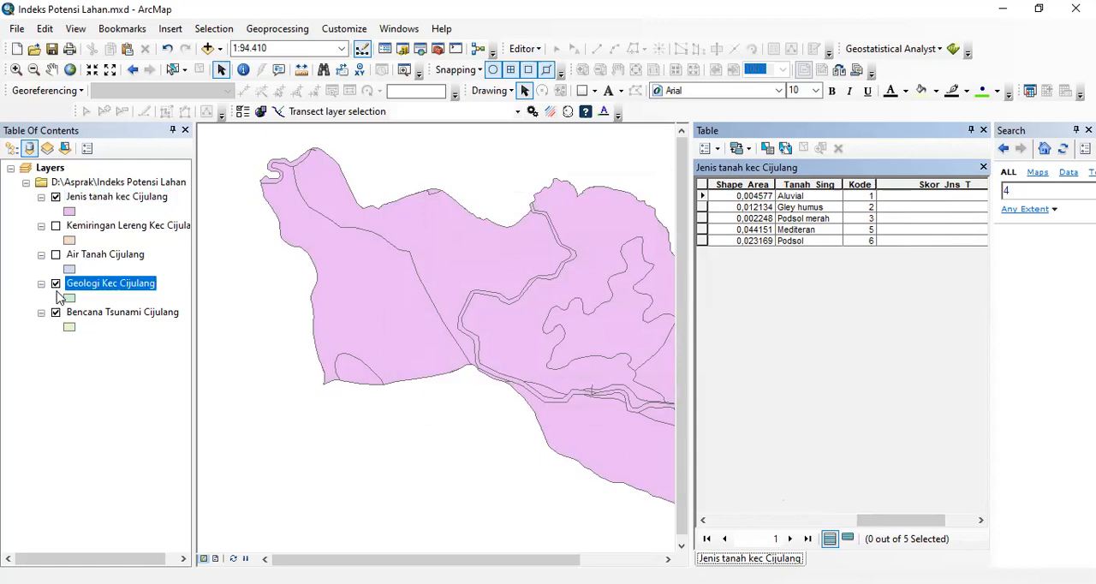
left_click(56, 313)
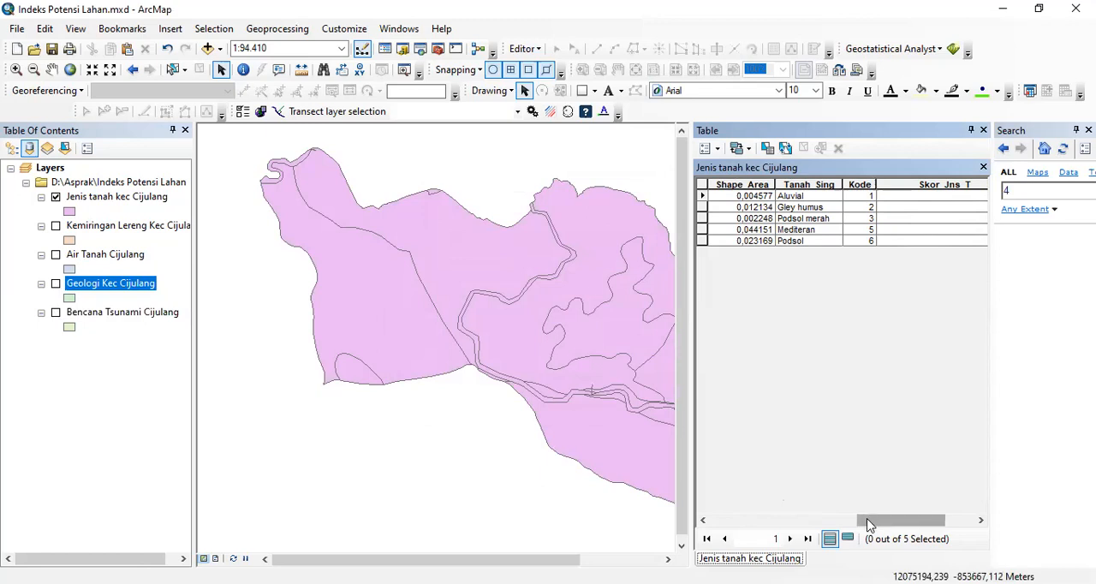
- Start an edit session and enter Skor_Jns_T scores of 10 for Aluvial and 1 for Gley humus
left_click_drag(868, 520, 900, 518)
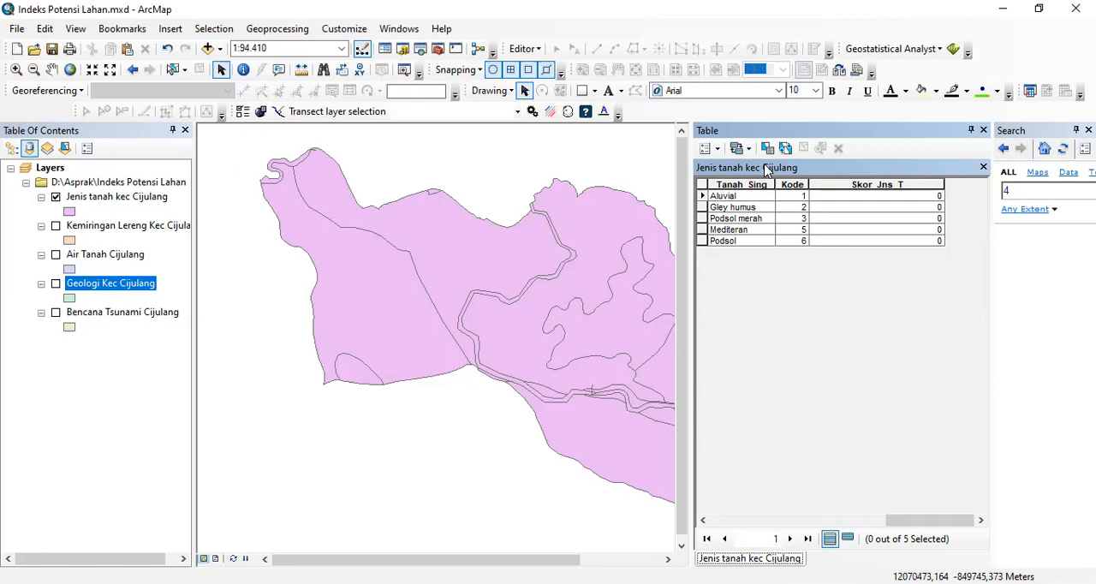
left_click(538, 51)
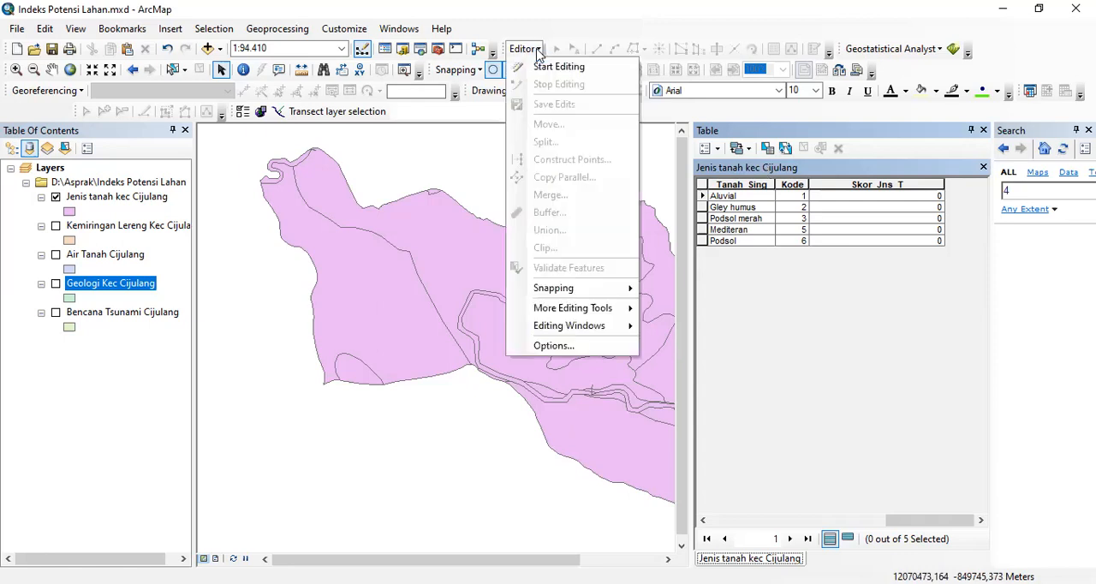
left_click(558, 67)
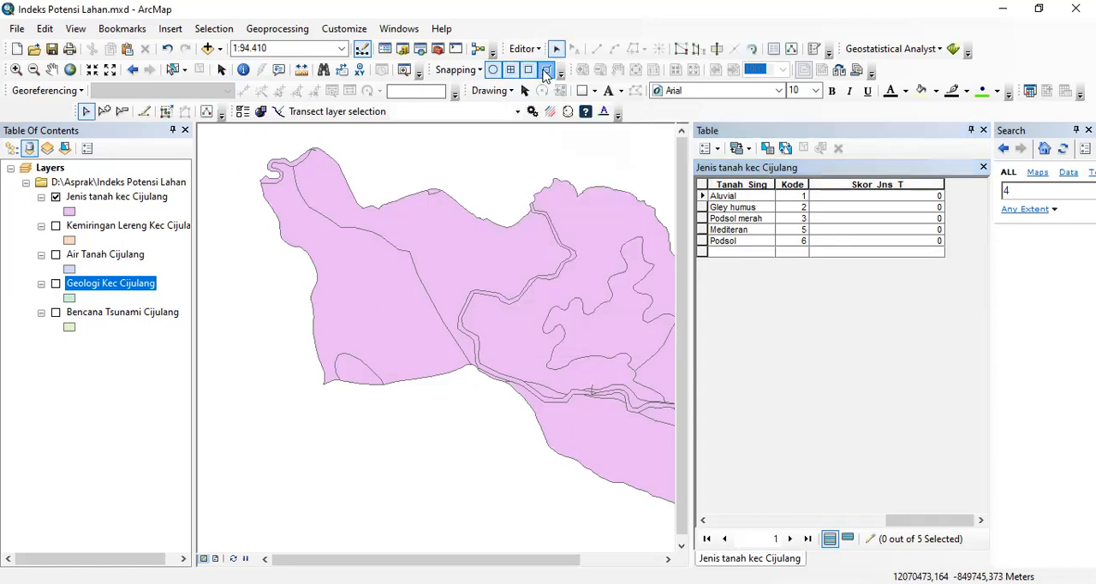
left_click(870, 199)
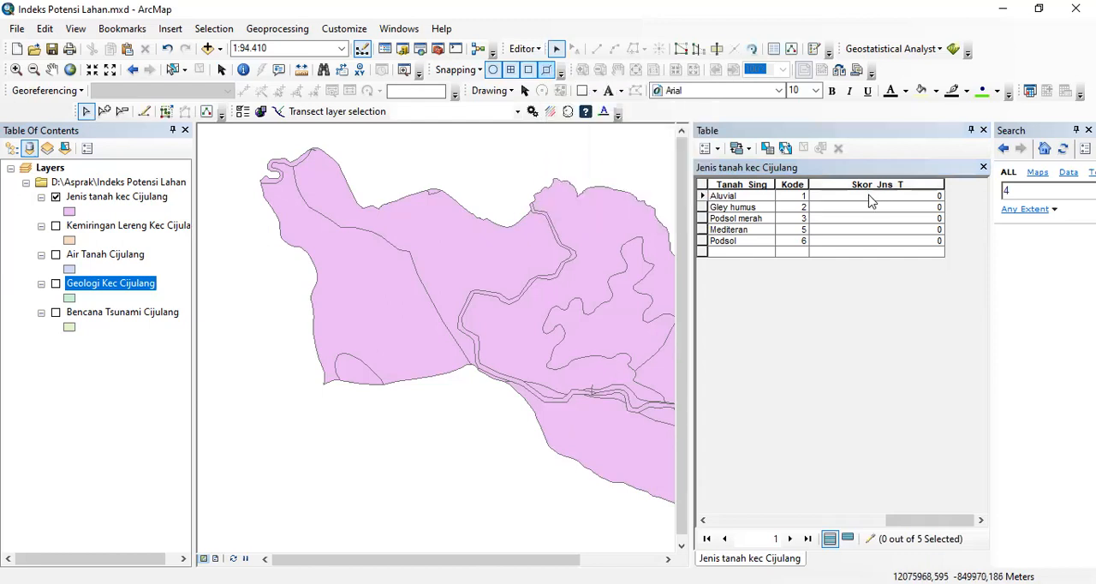
left_click(870, 197)
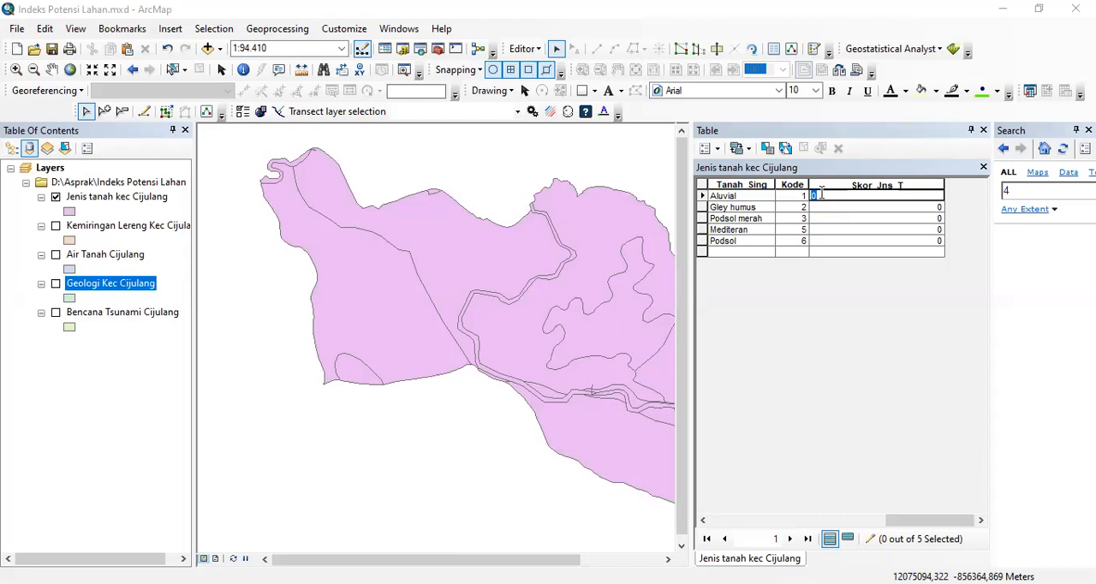
type("1")
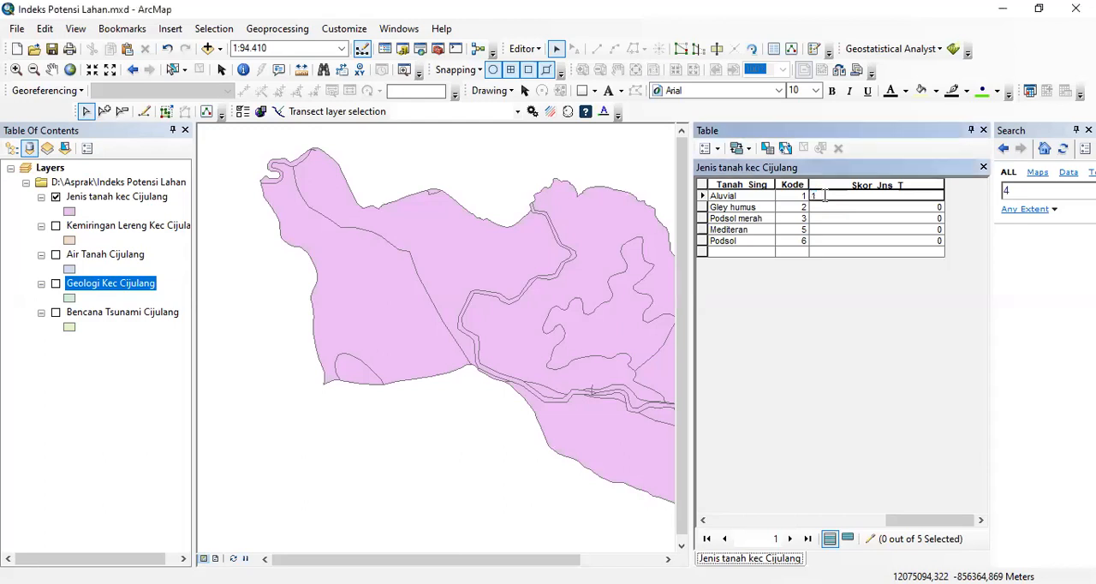
type("0")
key("Return")
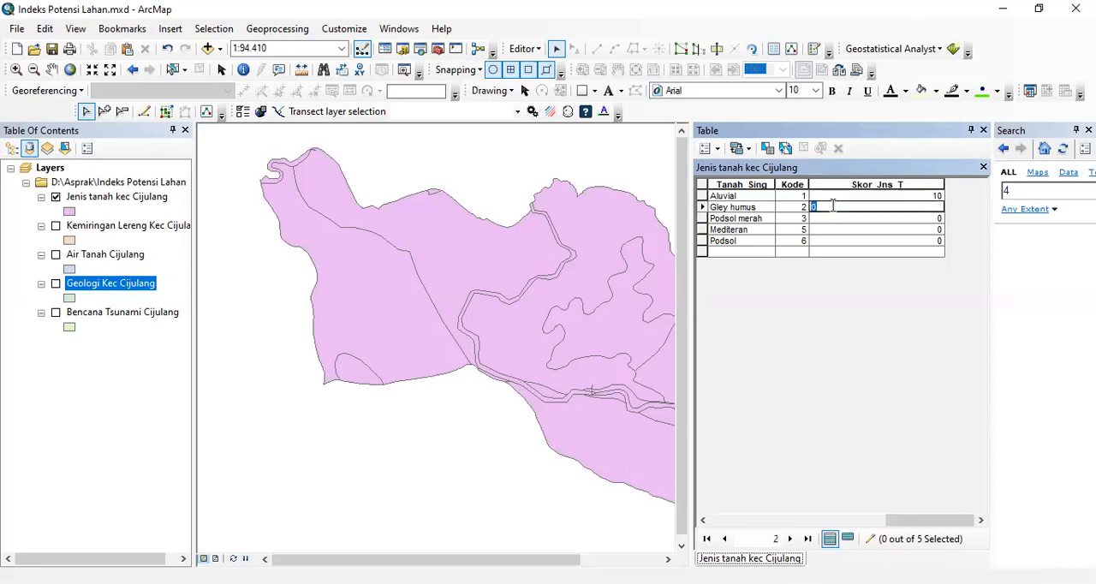
type("1")
- Set the Skor_Jns_T scores to 4 for Aluvial, 3 for Podsol merah, 4 for Mediteran and 4 for Podsol
left_click(907, 195)
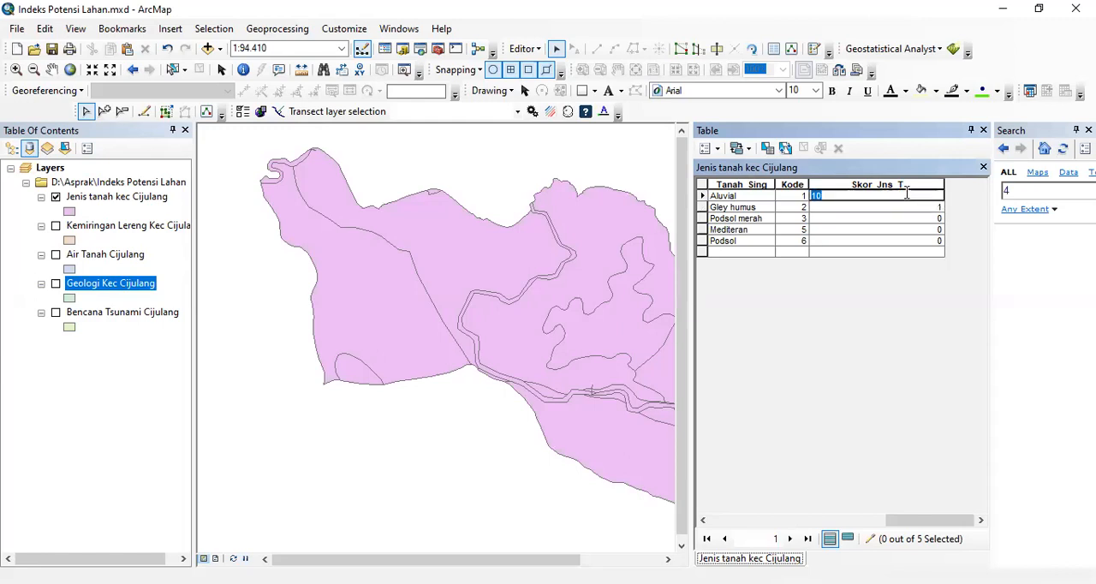
type("4")
left_click(883, 219)
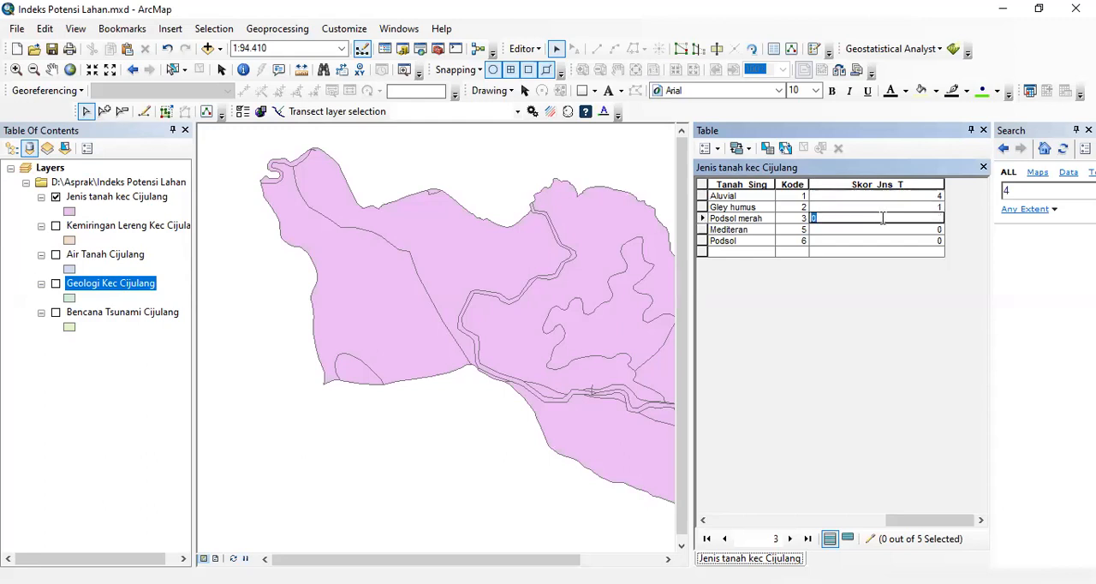
type("3")
left_click(878, 229)
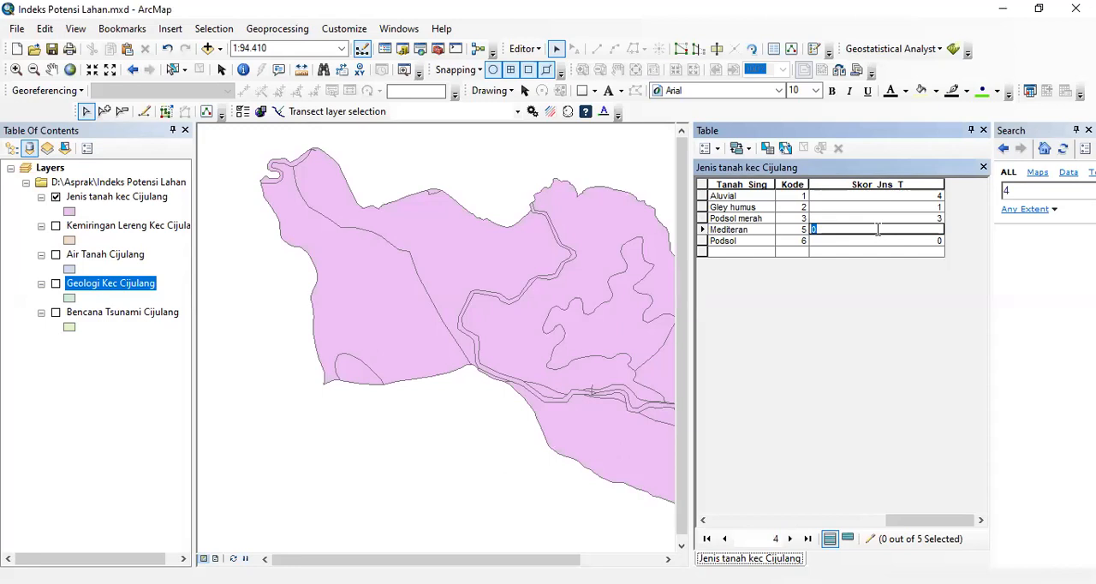
type("4")
left_click(876, 242)
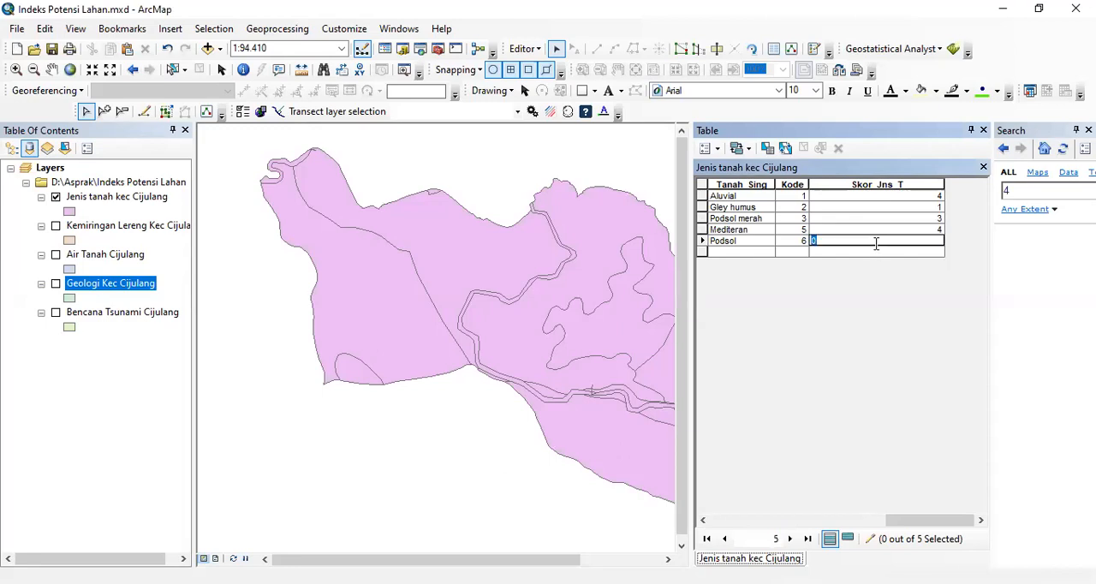
type("4")
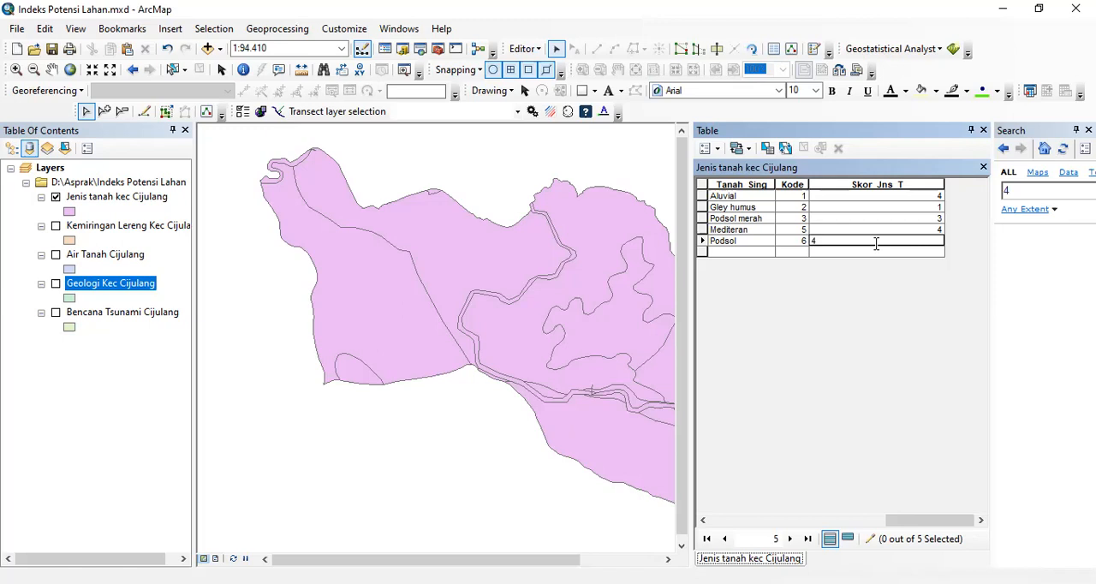
- Stop the edit session and save the edits to the Jenis tanah table
left_click(537, 50)
left_click(548, 86)
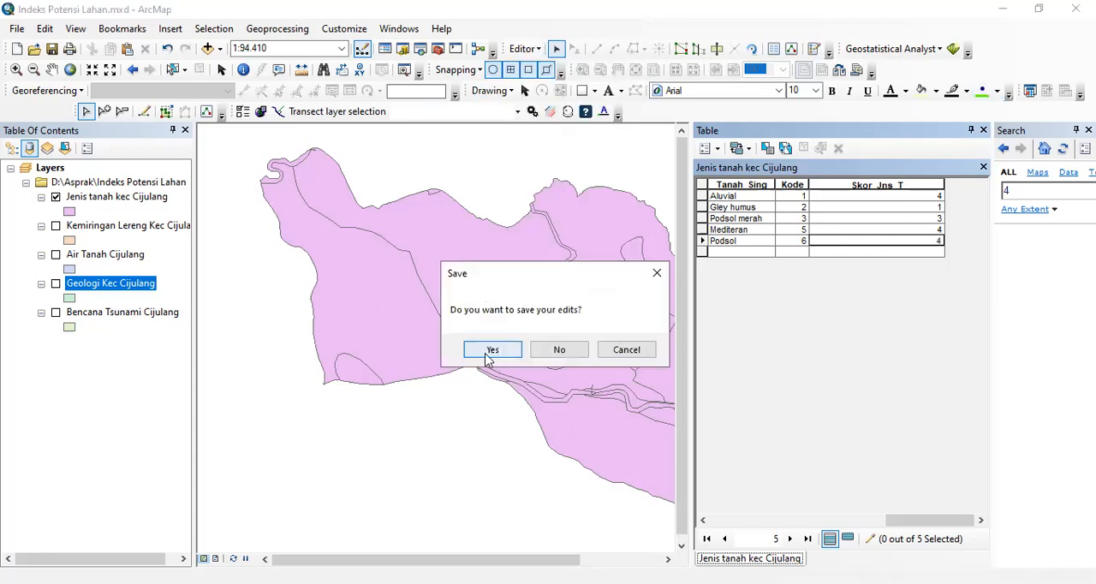
left_click(482, 351)
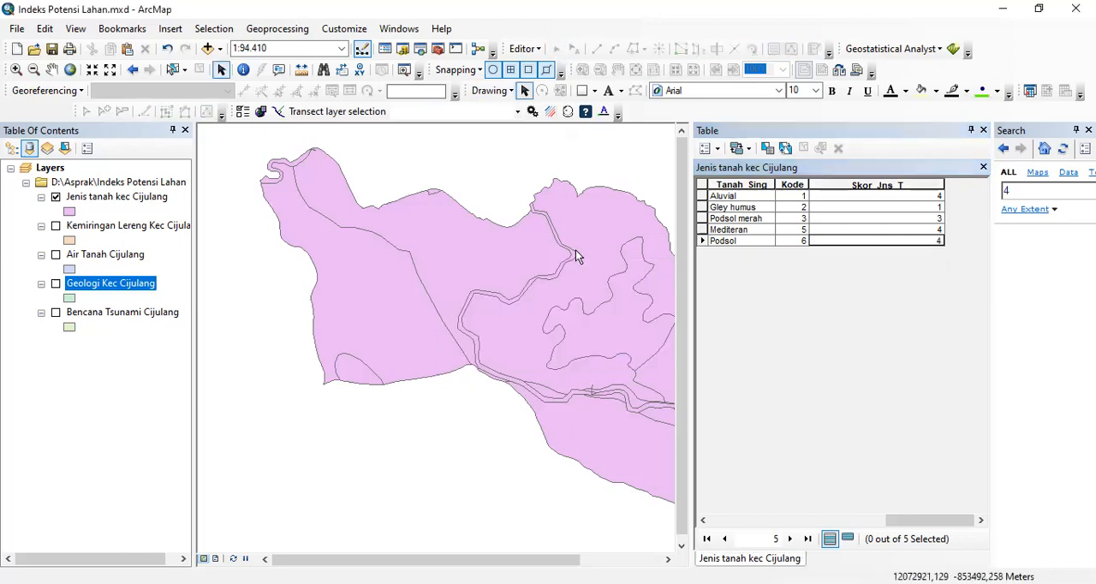
- Show the Kemiringan Lereng Kec Cijulang layer instead of Jenis tanah and open its attribute table
left_click(55, 224)
left_click(55, 196)
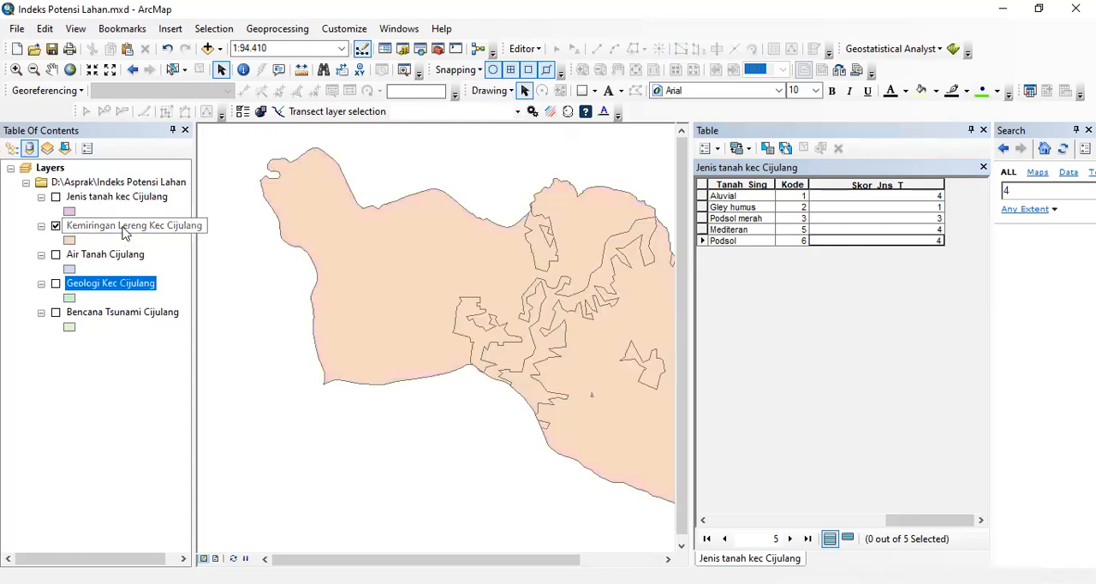
right_click(124, 227)
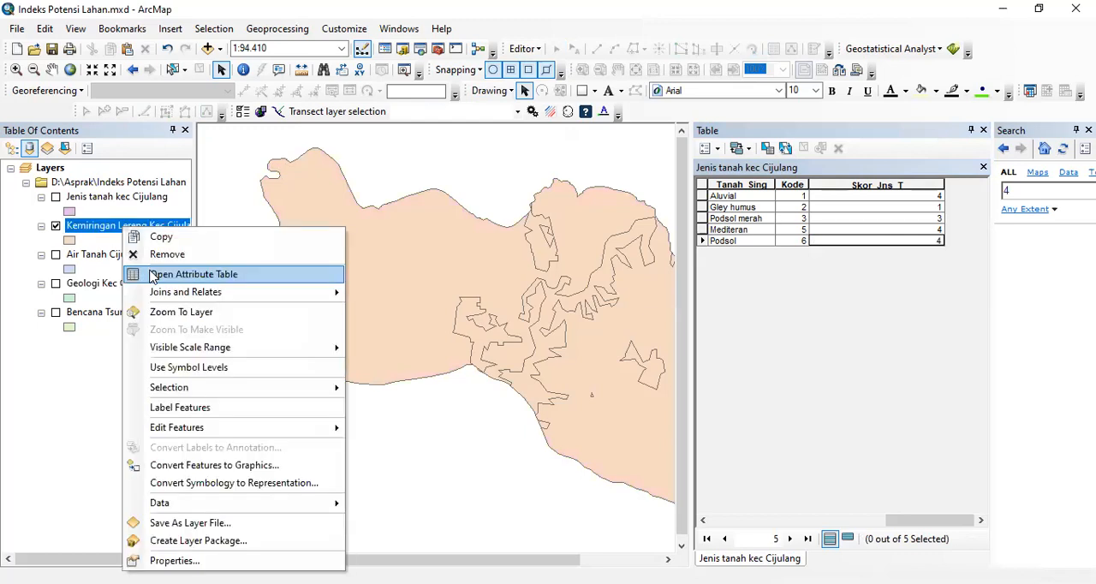
key("Return")
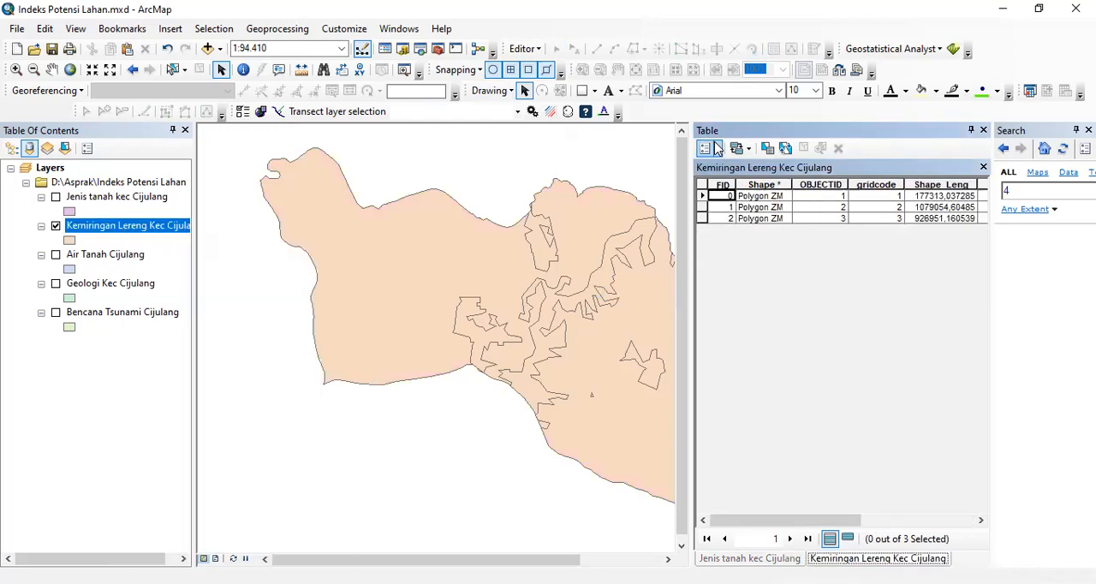
- Add a Double field named Skor Lereng to the Kemiringan Lereng table, accepting the automatic rename to Skor_Leren
left_click(711, 148)
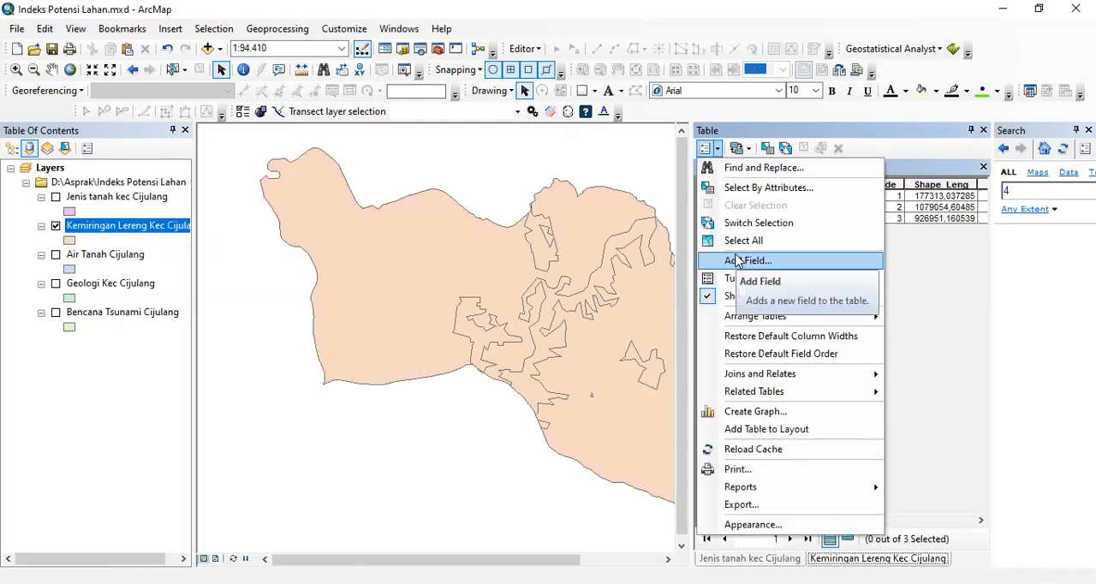
left_click(738, 261)
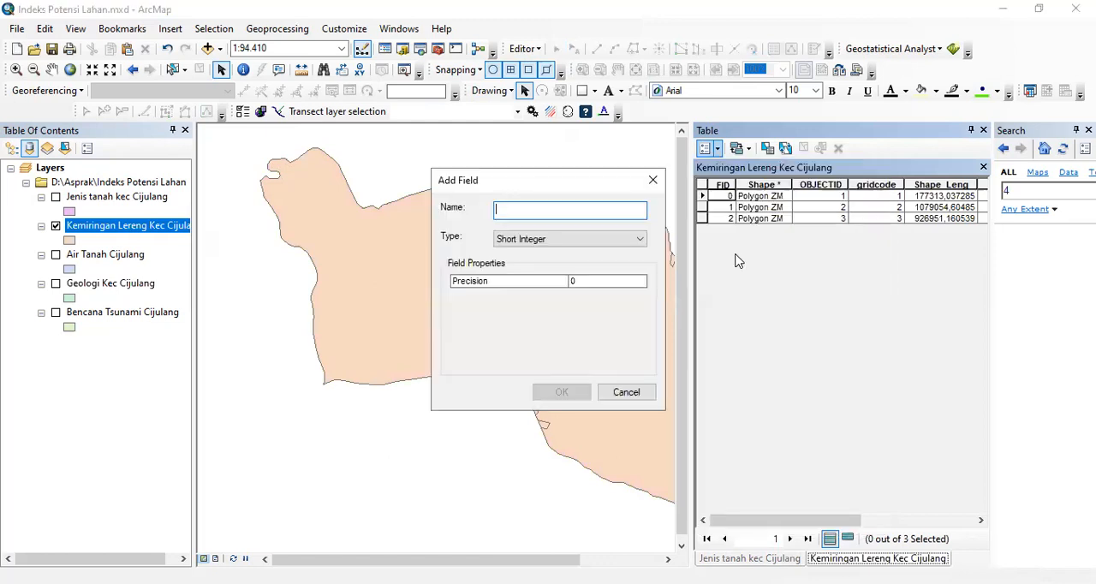
type("Skor")
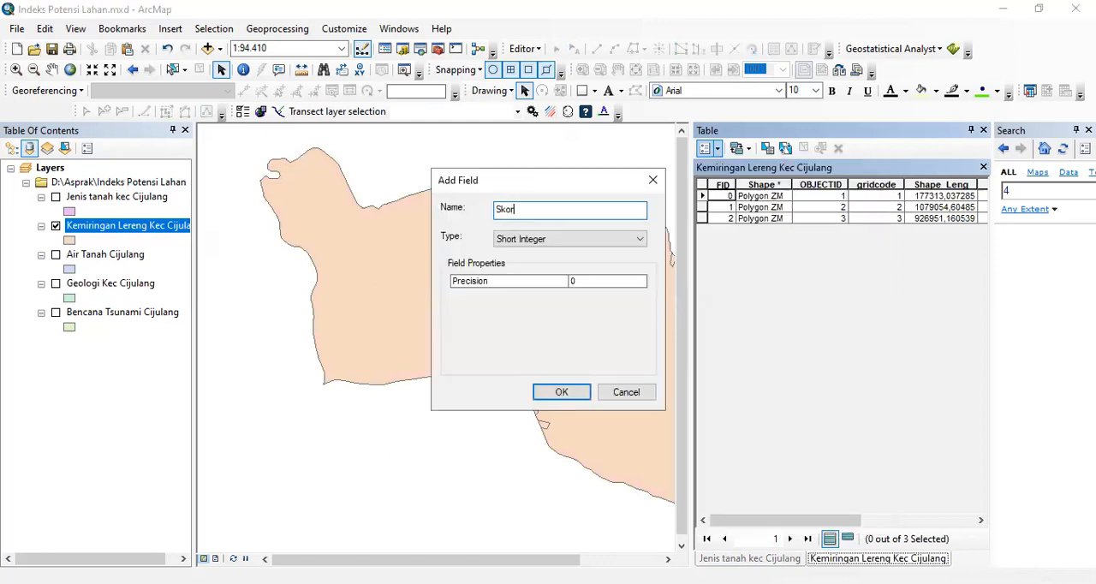
type(" L")
type("ng")
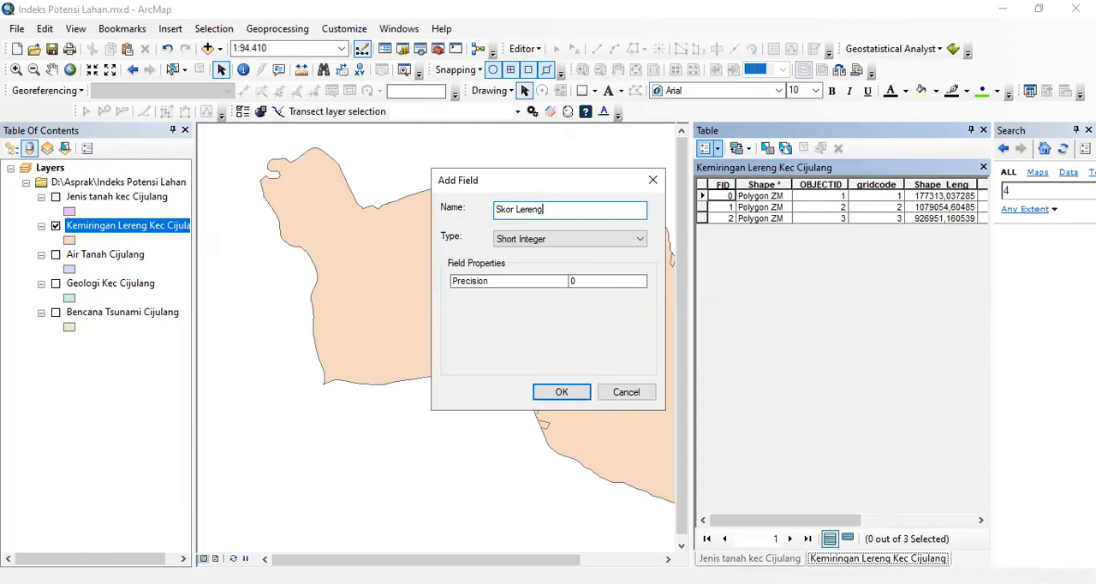
left_click(639, 242)
left_click(510, 285)
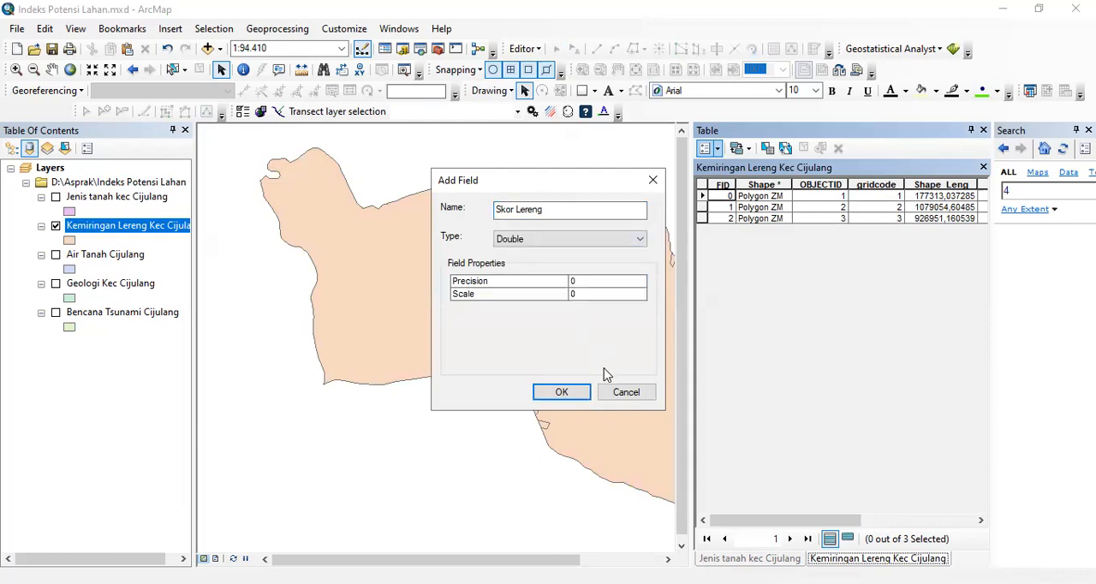
left_click(561, 392)
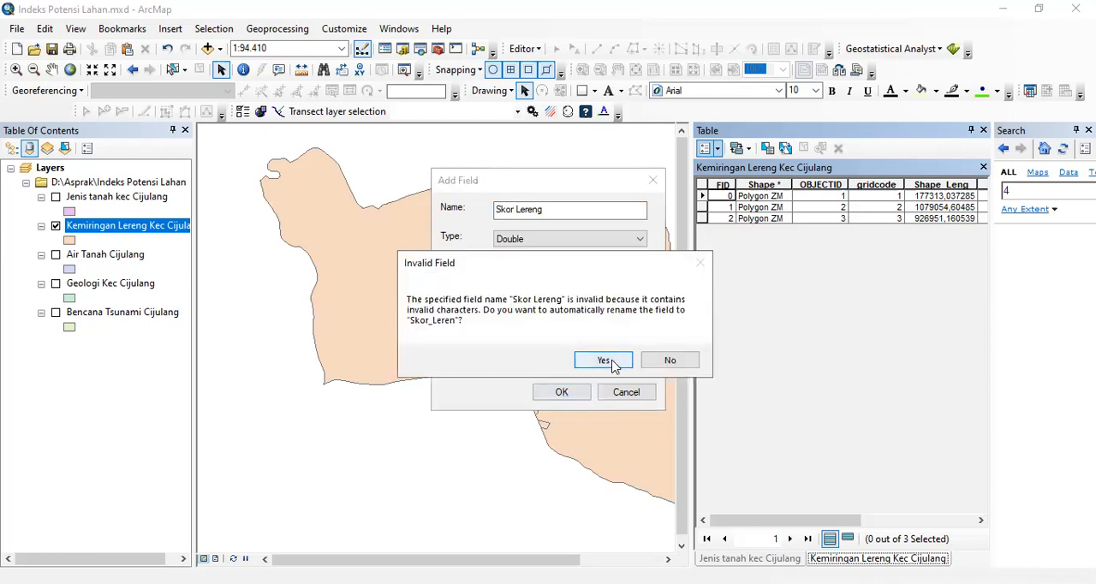
left_click(604, 360)
- Start an edit session and enter Skor_Leren scores of 4 for Datar, 3 for Landai and 2 for Miring
left_click_drag(790, 519, 921, 506)
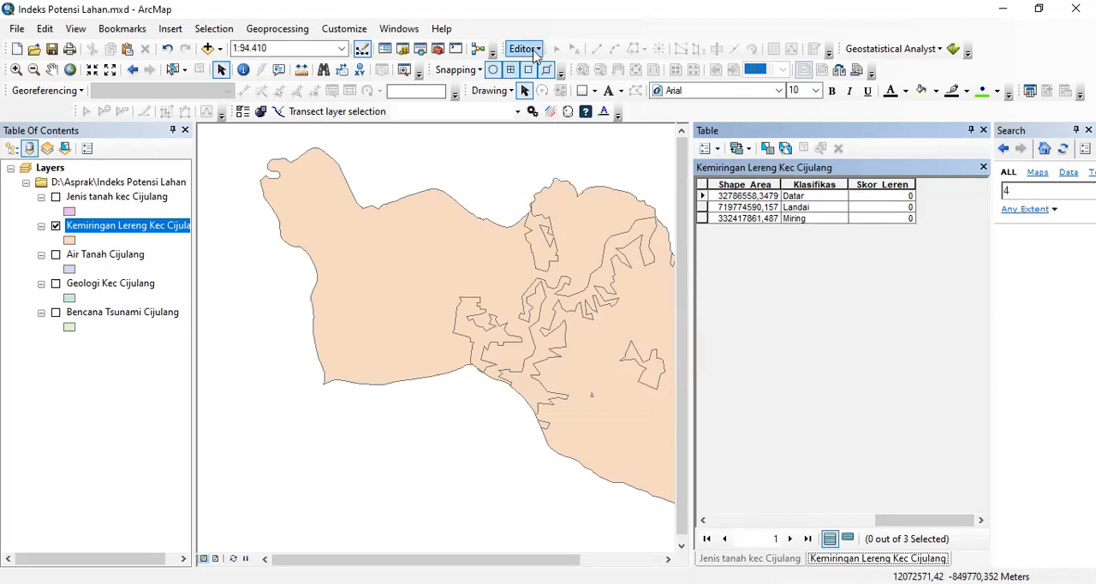
left_click(535, 50)
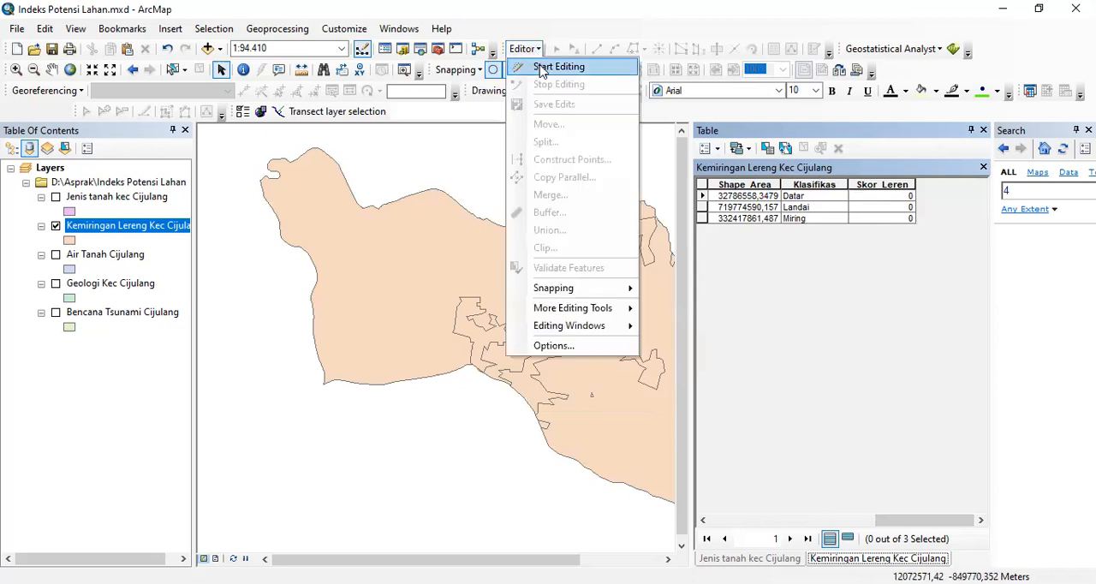
left_click(559, 67)
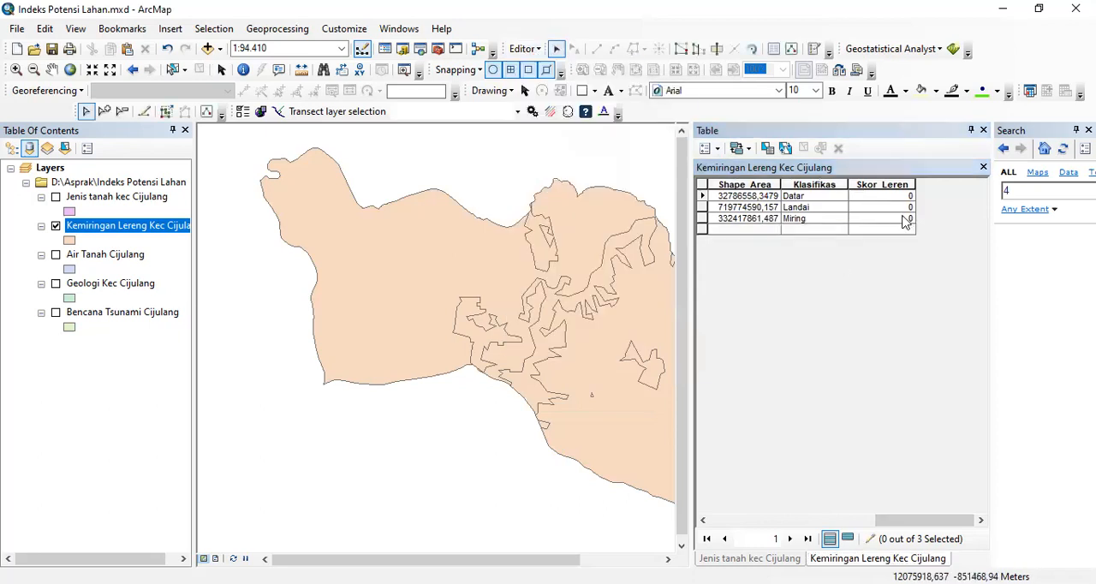
left_click(887, 196)
type("4")
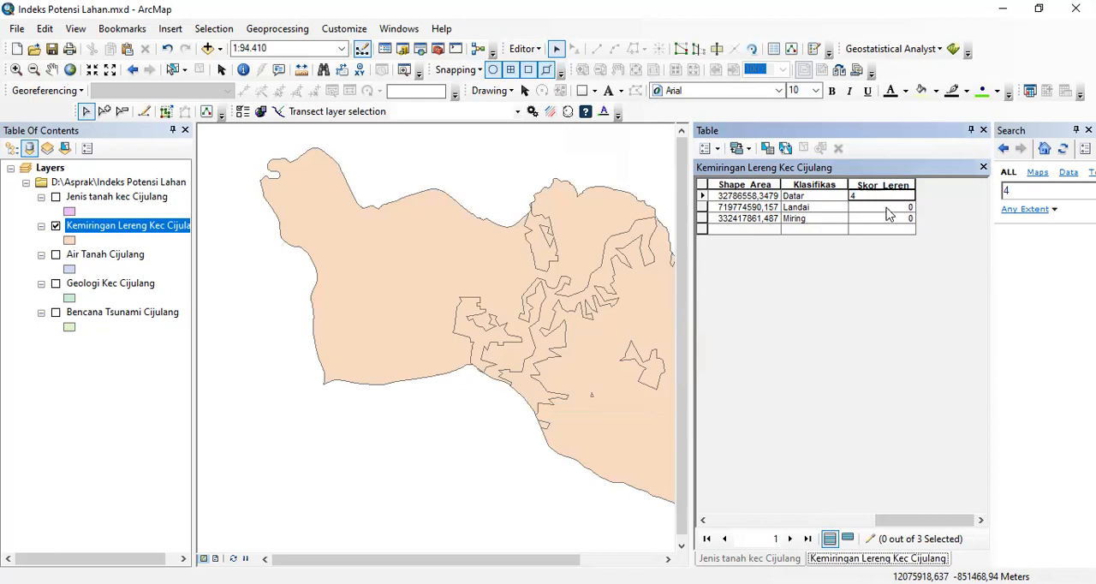
left_click(887, 206)
type("3")
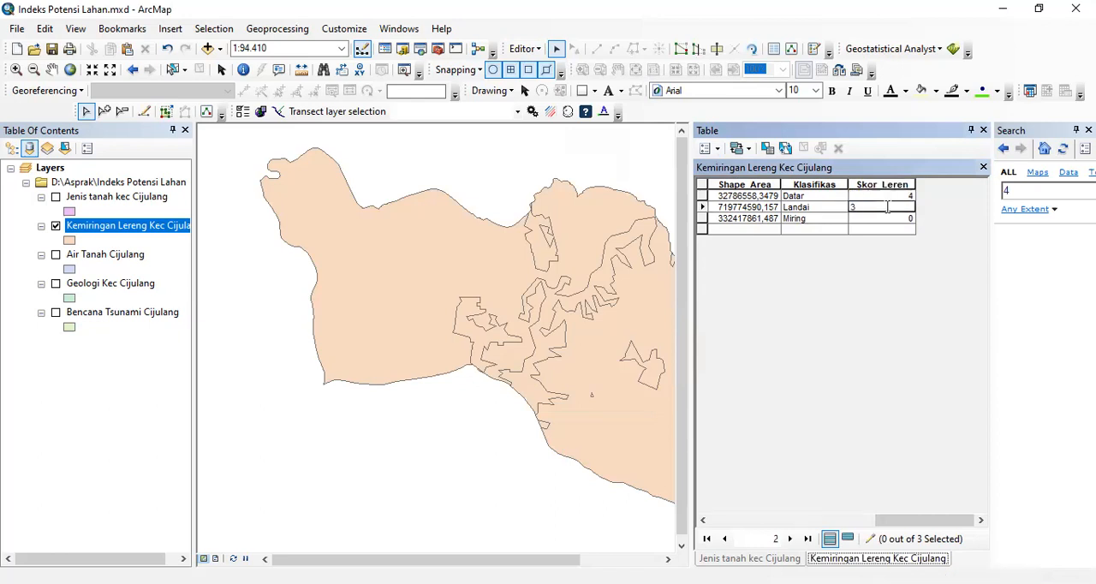
left_click(889, 217)
type("2")
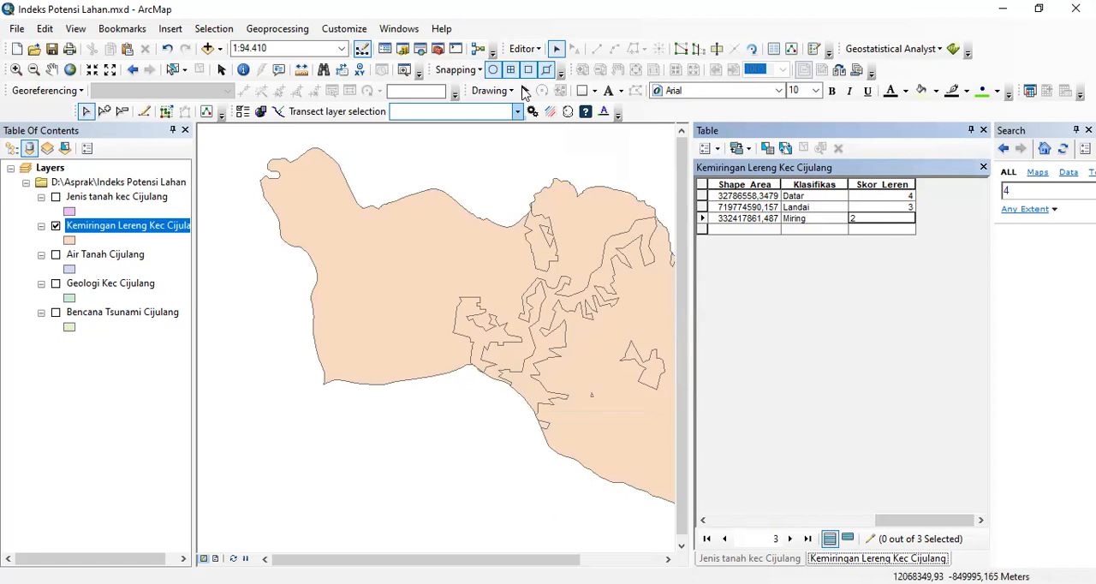
- Stop the edit session and save the edits to the Kemiringan Lereng table
left_click(529, 51)
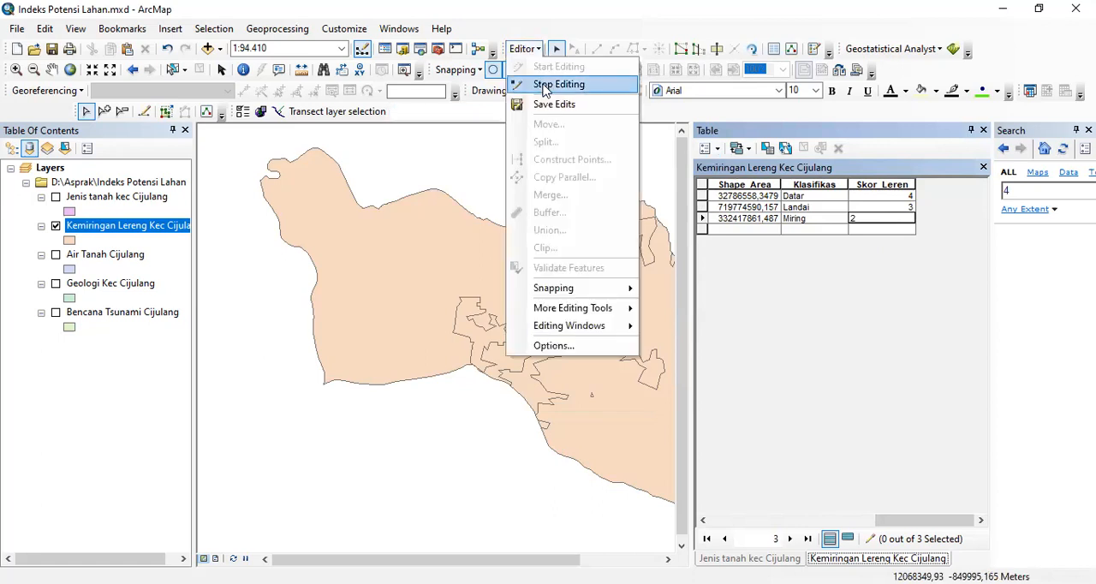
left_click(545, 86)
left_click(479, 350)
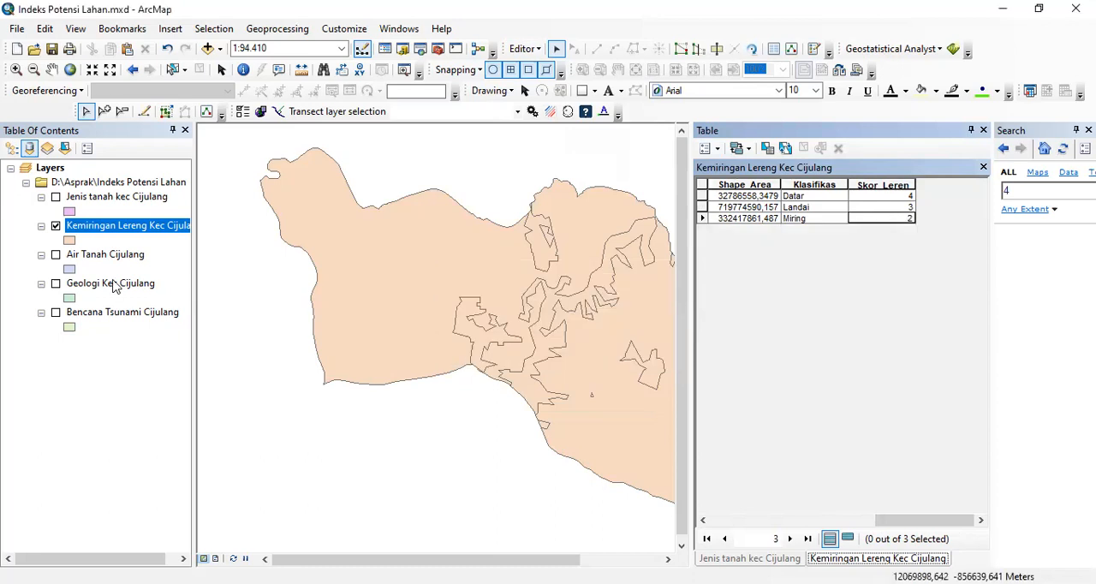
- Show the Air Tanah Cijulang layer instead of Kemiringan Lereng and open its attribute table
left_click(55, 226)
left_click(55, 255)
left_click(86, 256)
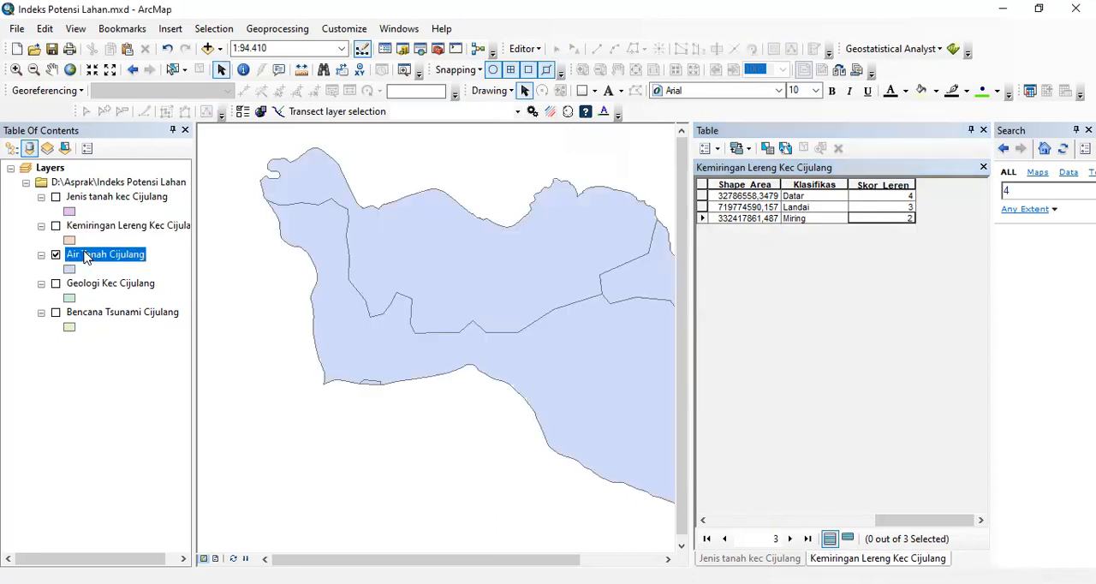
right_click(86, 256)
left_click(117, 283)
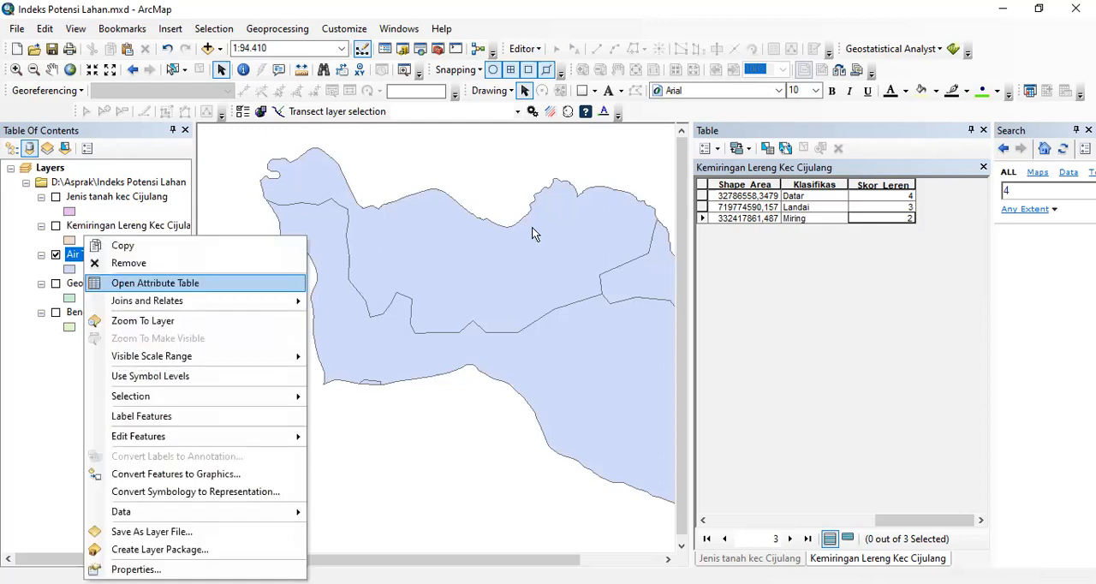
- Add a Double field named Skor Air Tanah to the Air Tanah table, accepting the automatic rename to Skor_Air_T
left_click(718, 149)
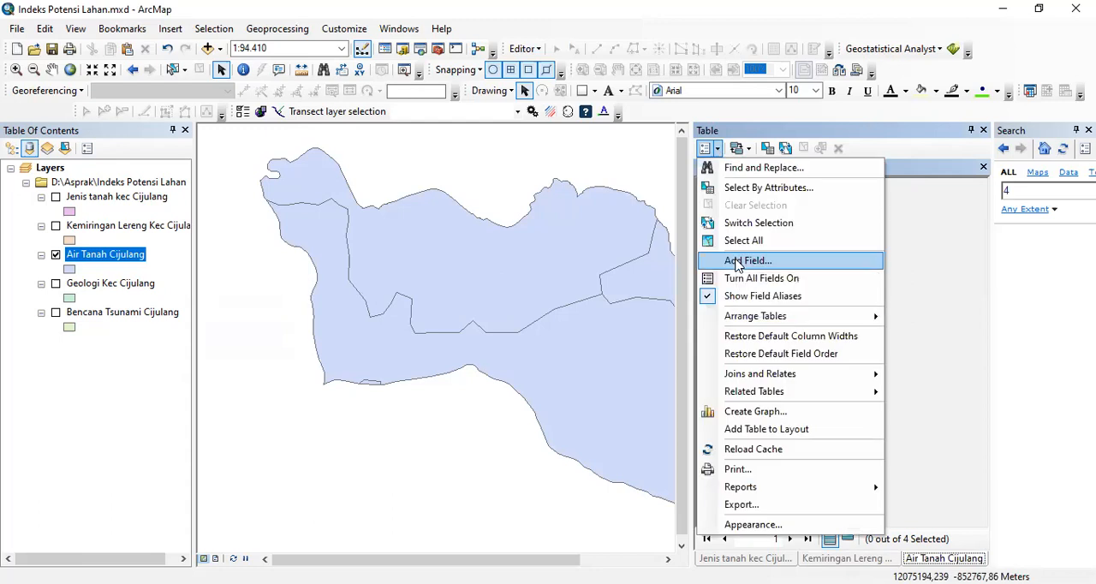
key("Return")
type("S")
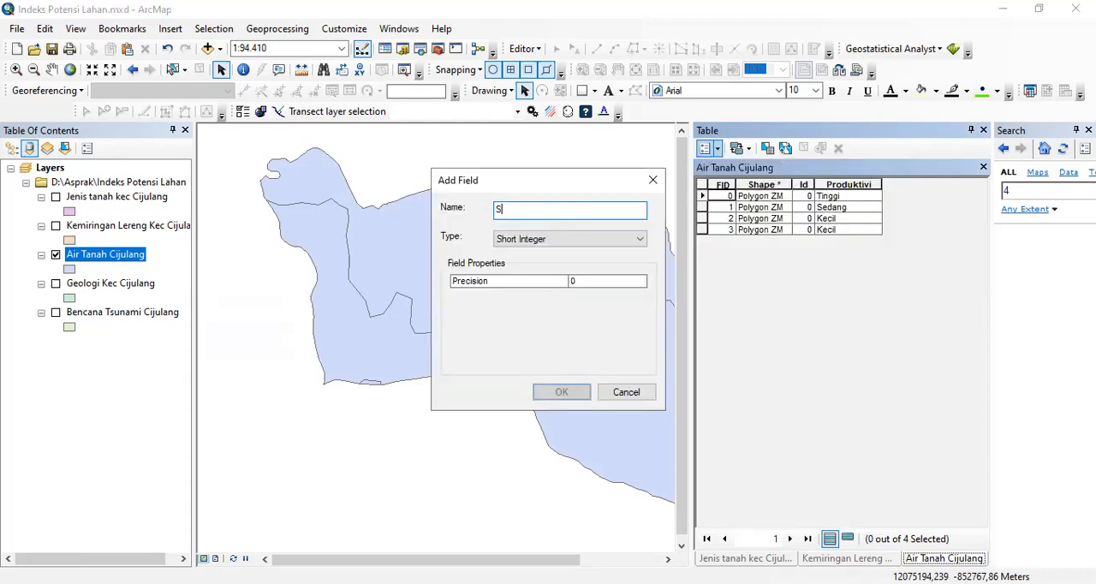
type("kor ")
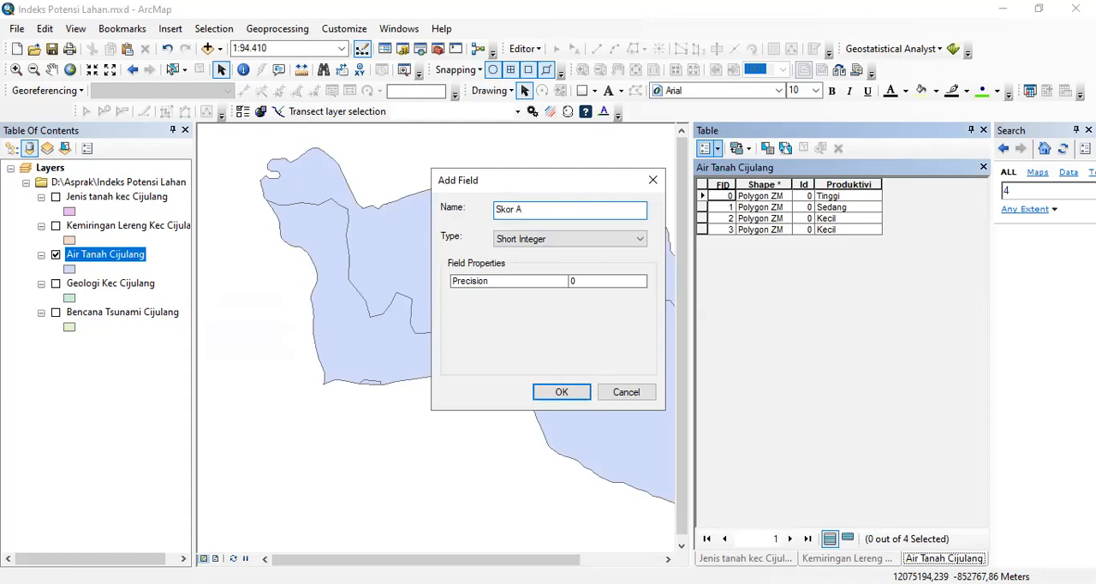
type("Air Tanah")
left_click(565, 243)
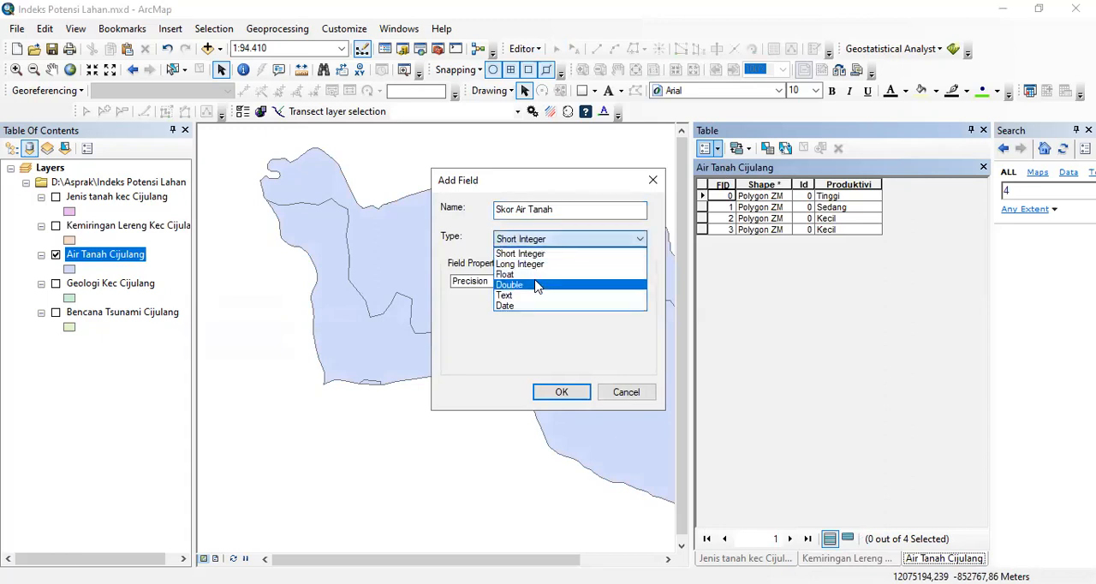
left_click(536, 285)
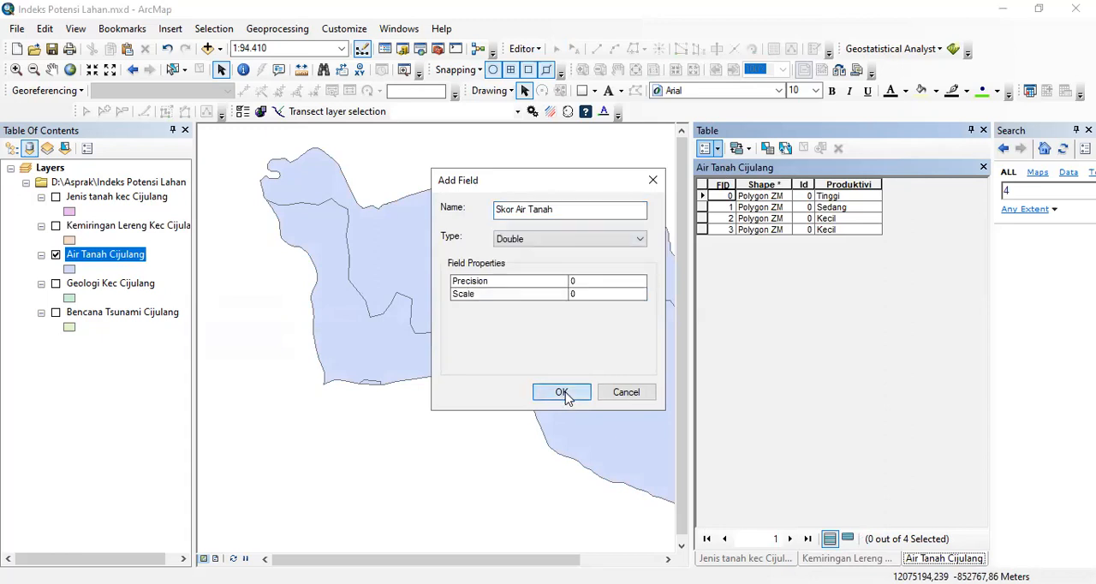
left_click(561, 394)
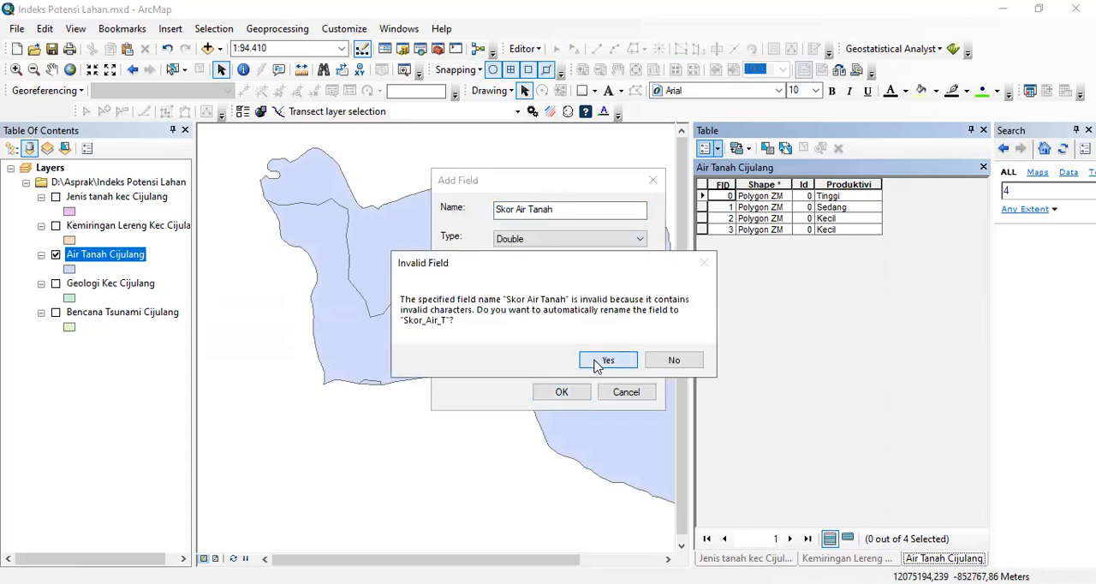
left_click(599, 362)
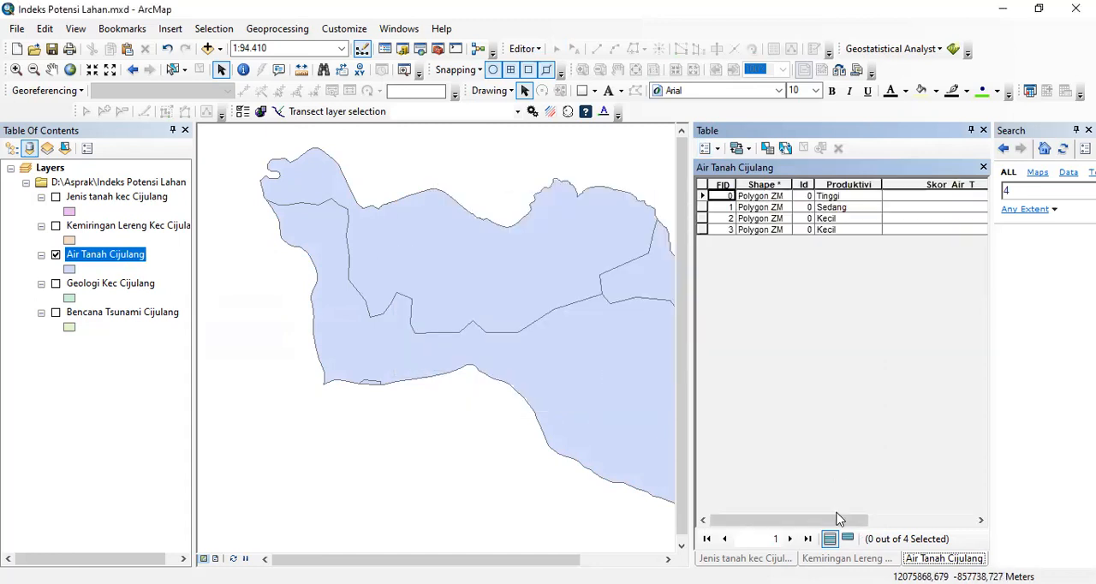
- Start an edit session and enter Skor_Air_T scores of 4 for Tinggi, 3 for Sedang and 2 for both Kecil rows
left_click_drag(838, 522, 942, 520)
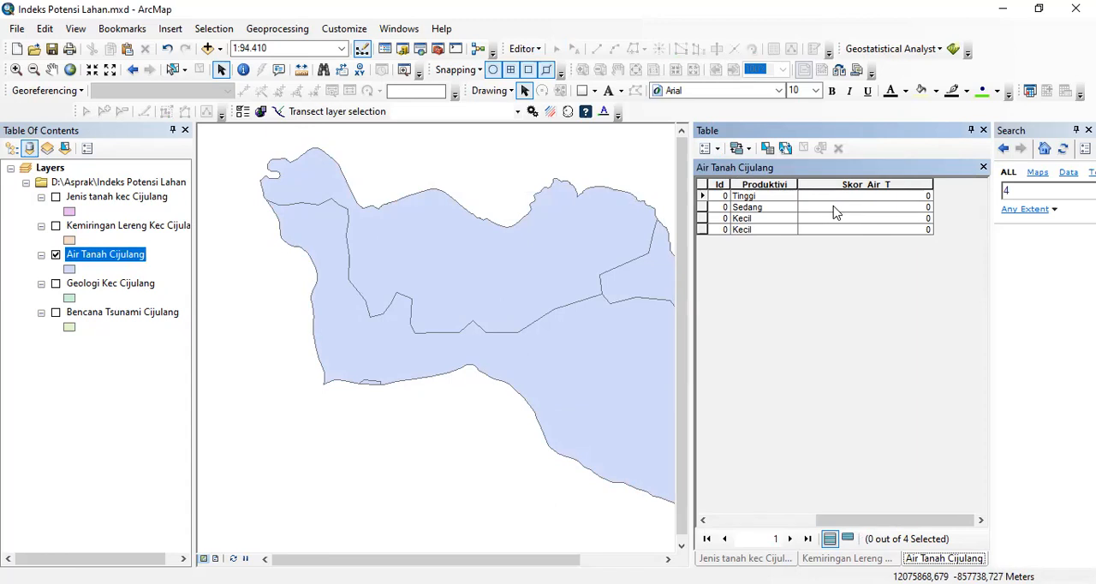
left_click(848, 202)
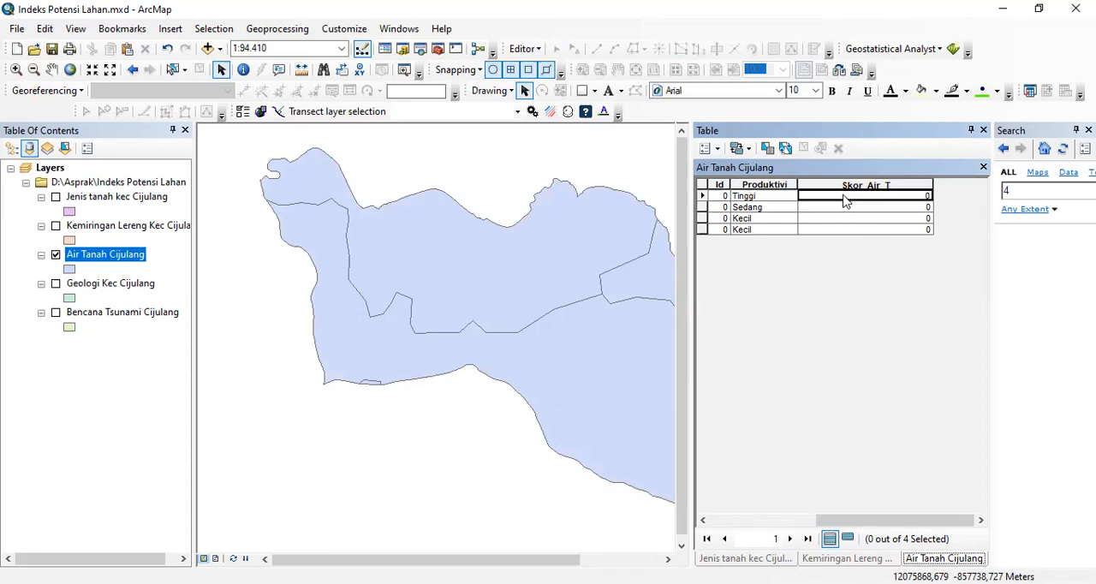
left_click(522, 49)
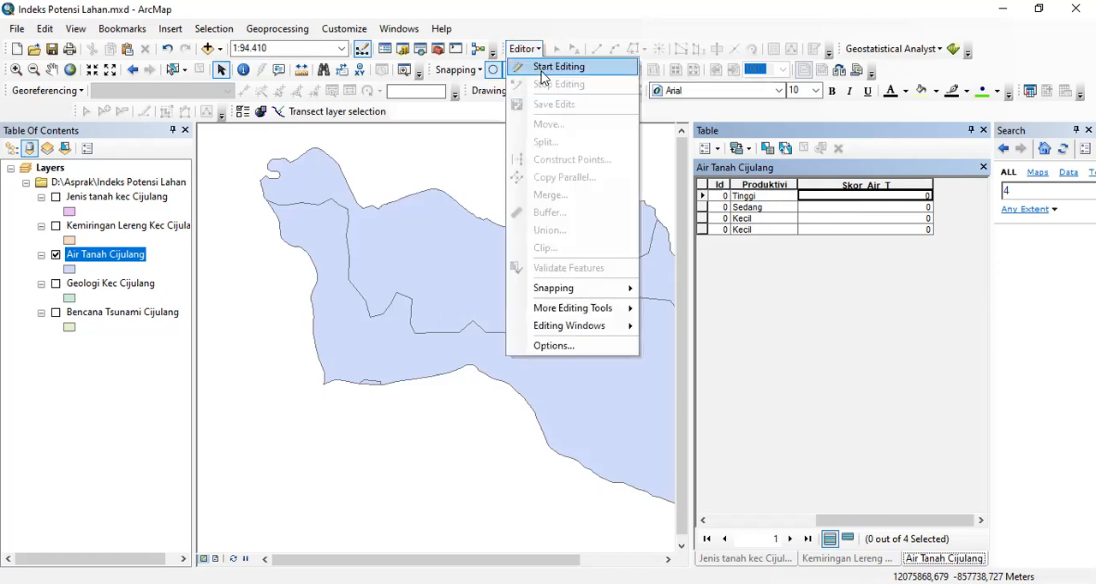
left_click(544, 78)
left_click(868, 195)
type("4")
left_click(865, 206)
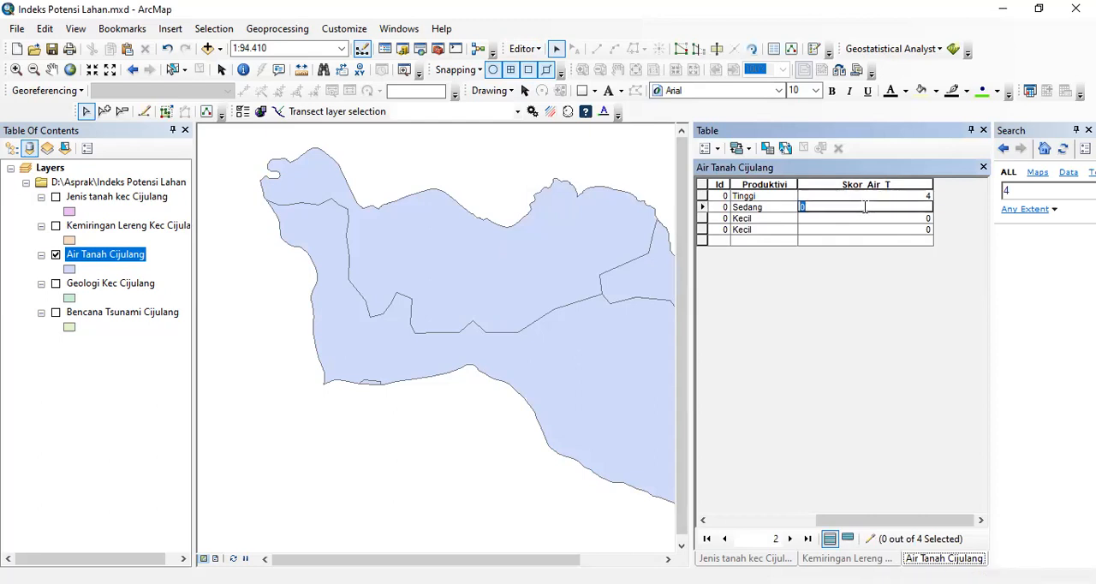
type("3")
left_click(862, 217)
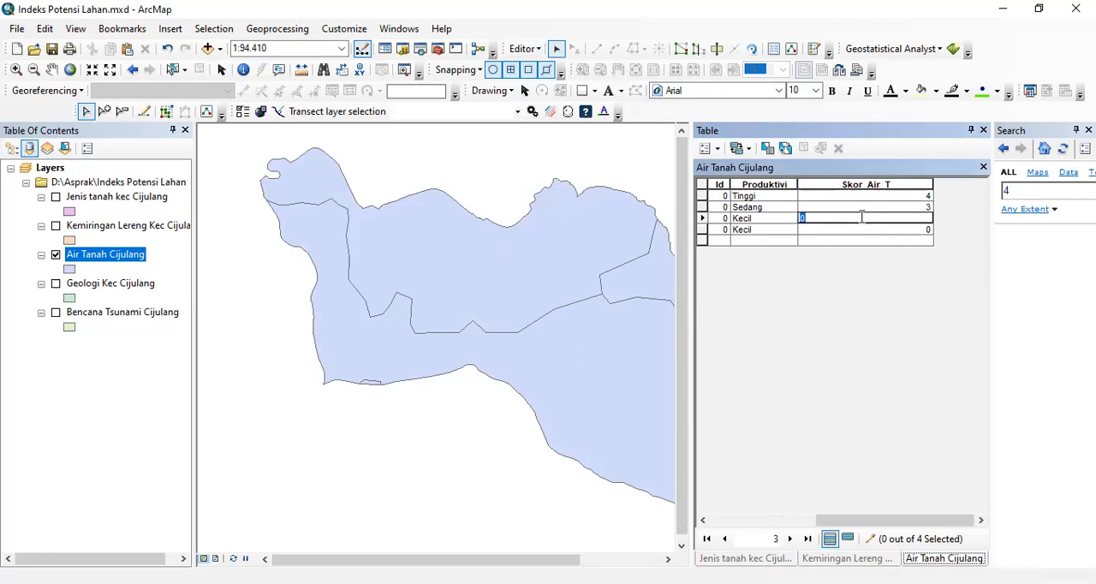
type("2")
left_click(859, 229)
type("2")
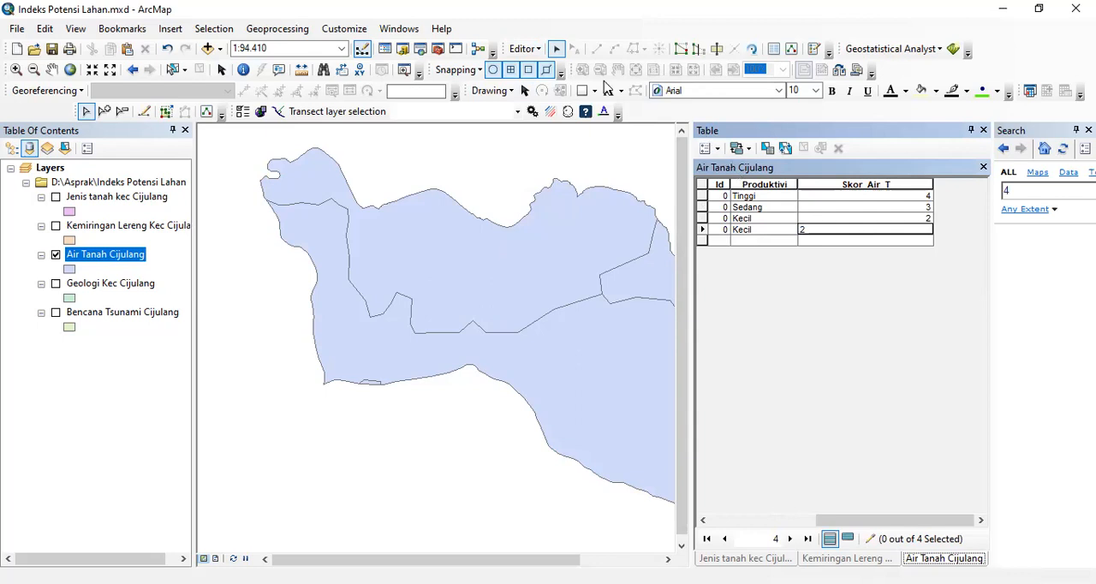
- Stop the edit session and save the edits to the Air Tanah table
left_click(535, 52)
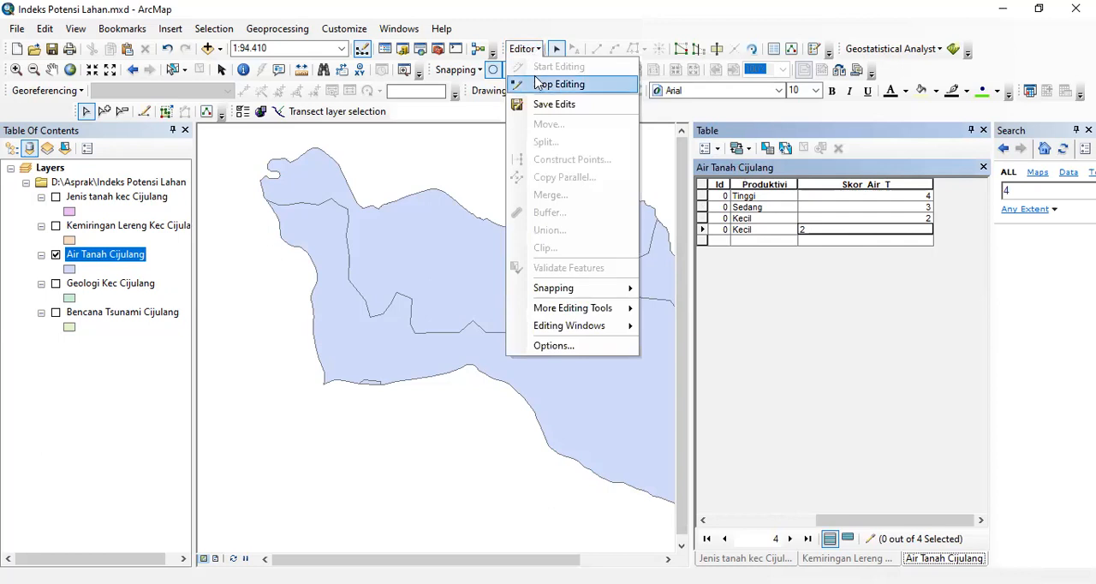
left_click(558, 84)
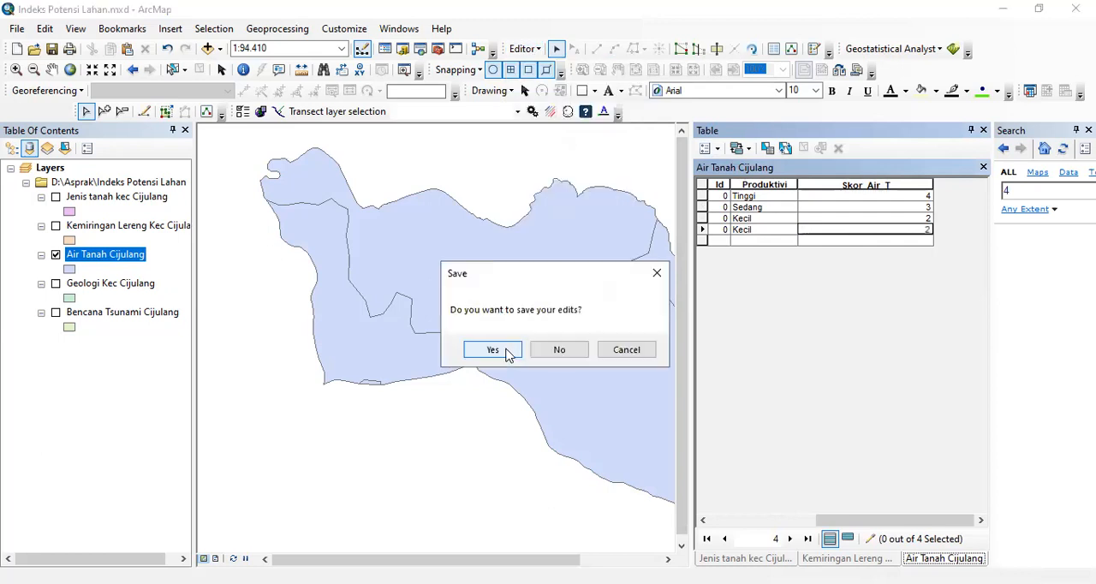
left_click(493, 349)
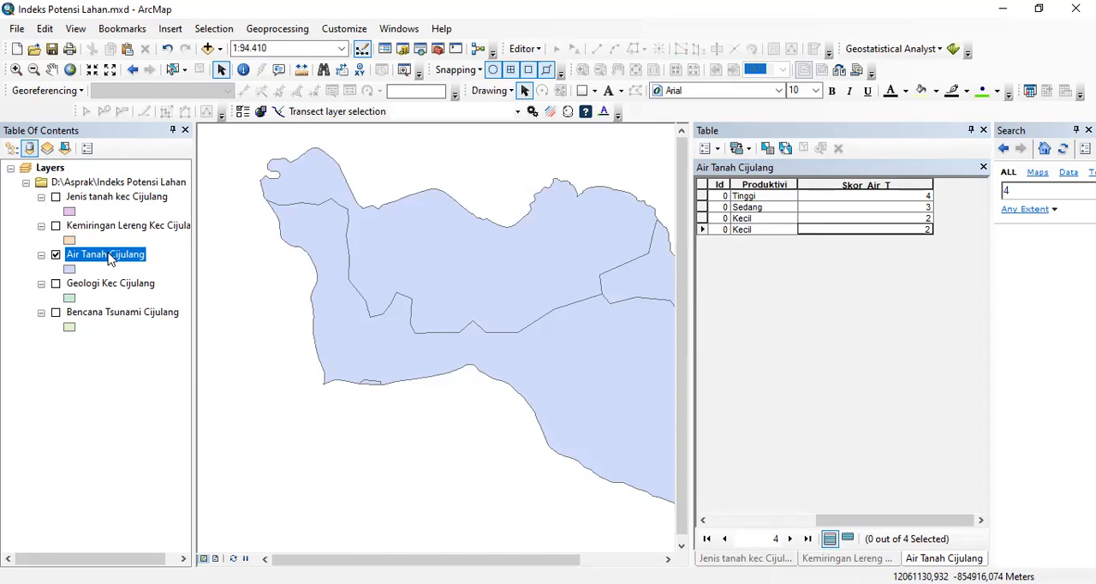
- Show the Geologi Kec Cijulang layer instead of Air Tanah and open its attribute table
left_click(56, 255)
left_click(55, 287)
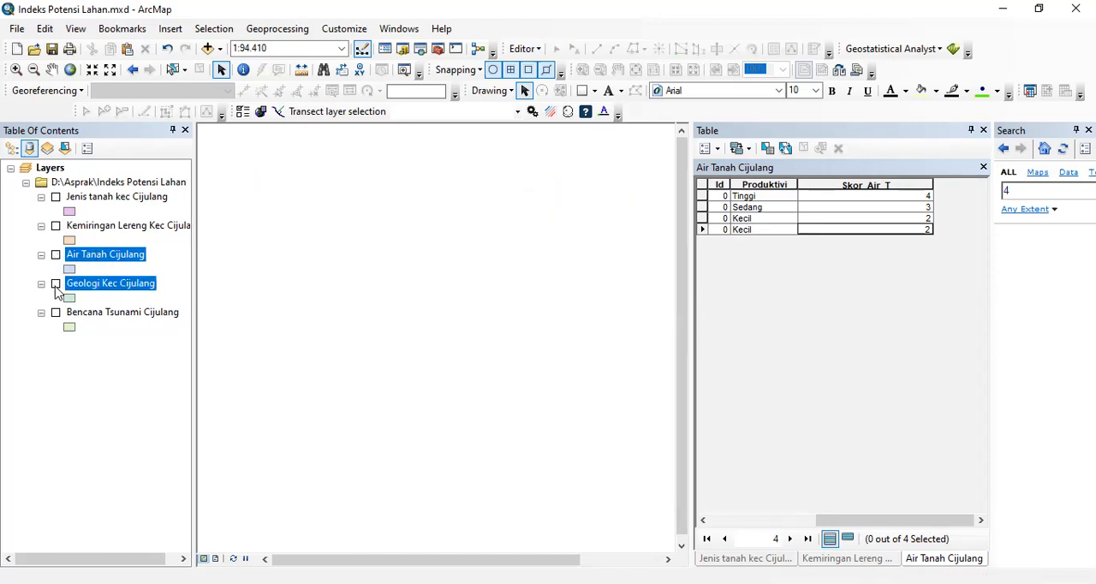
left_click(55, 285)
left_click(89, 286)
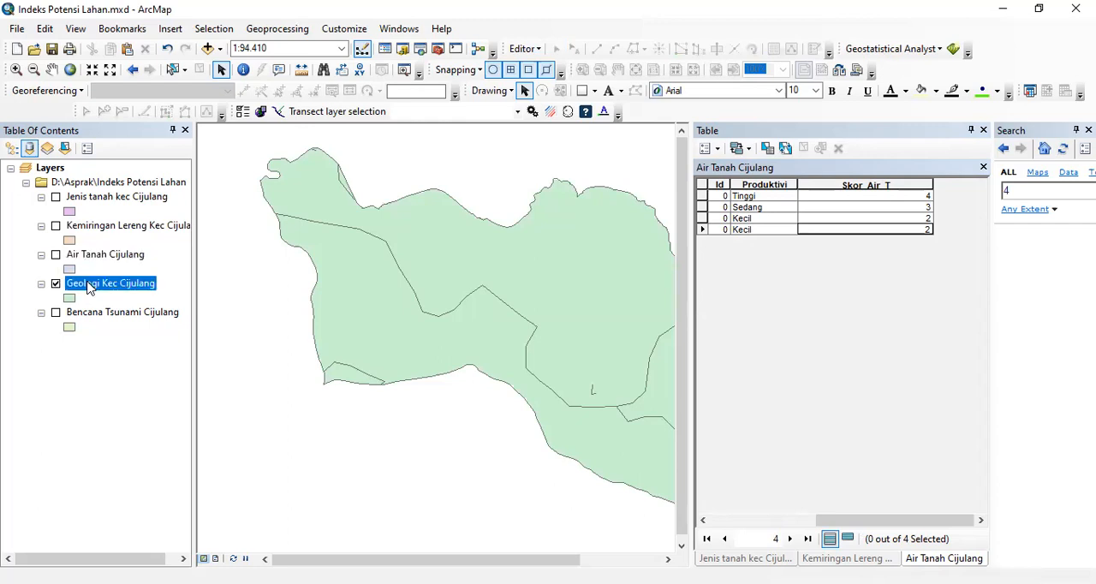
right_click(89, 287)
left_click(104, 285)
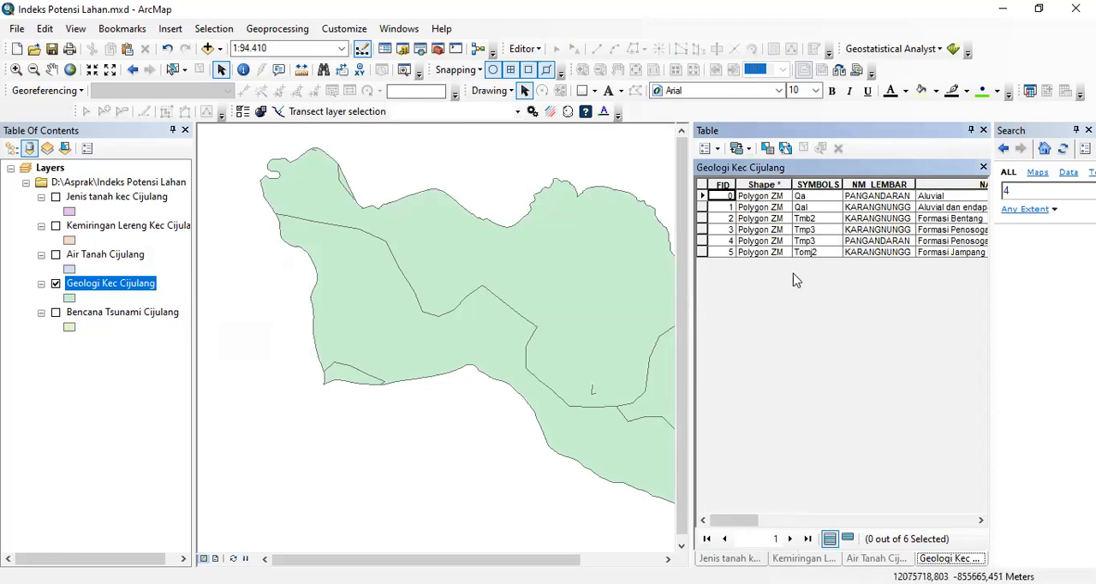
- Add a Double field named Skor geolog to the Geologi Kec Cijulang table, accepting the automatic rename to Skor_geolo
left_click(707, 148)
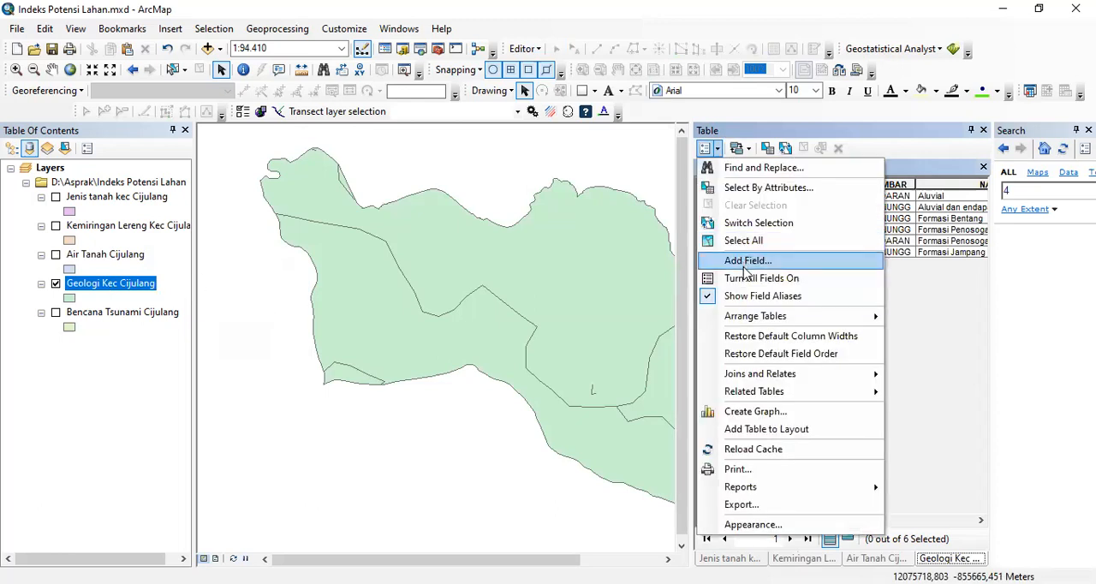
left_click(743, 260)
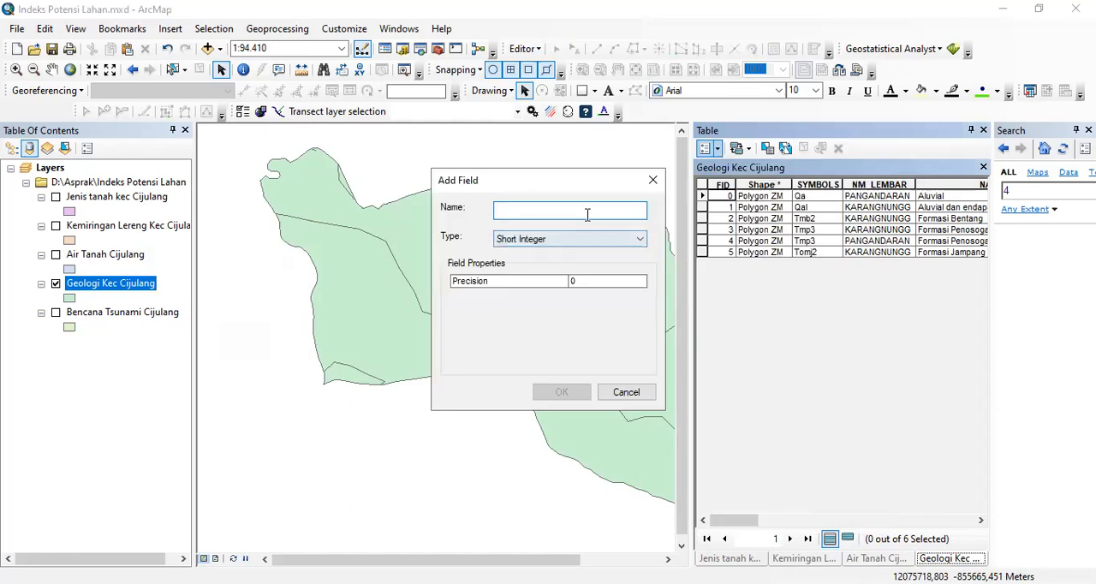
type("Skor zg")
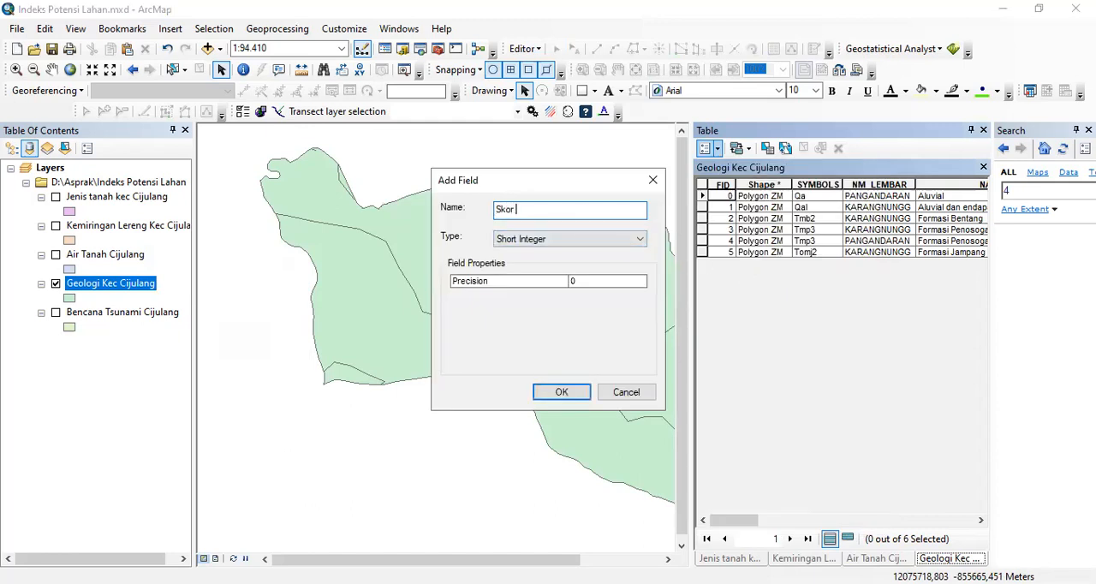
key("BackSpace")
key("BackSpace")
type("geolog")
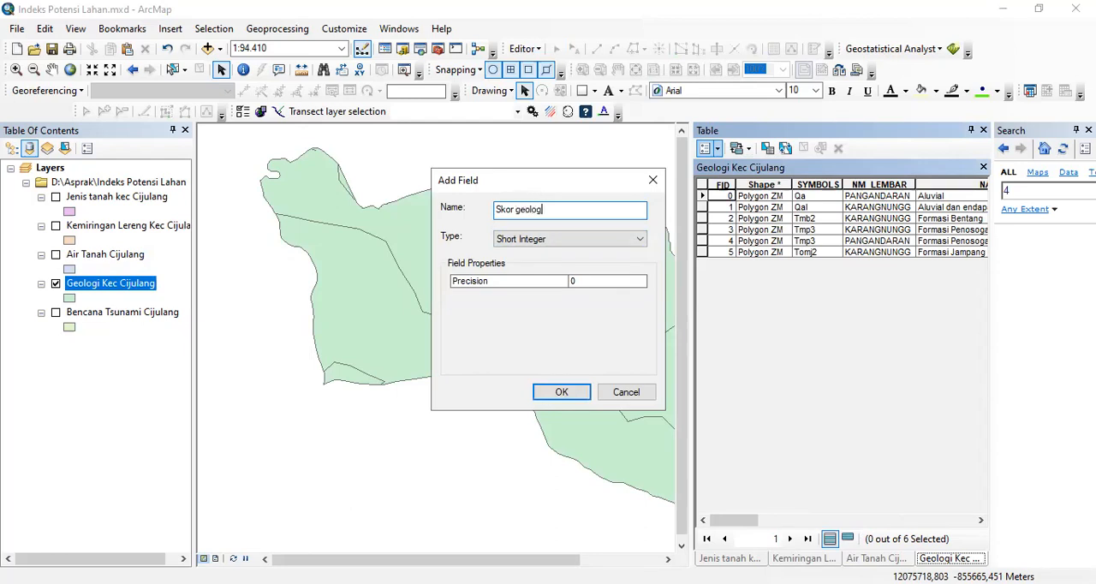
left_click(540, 241)
left_click(524, 285)
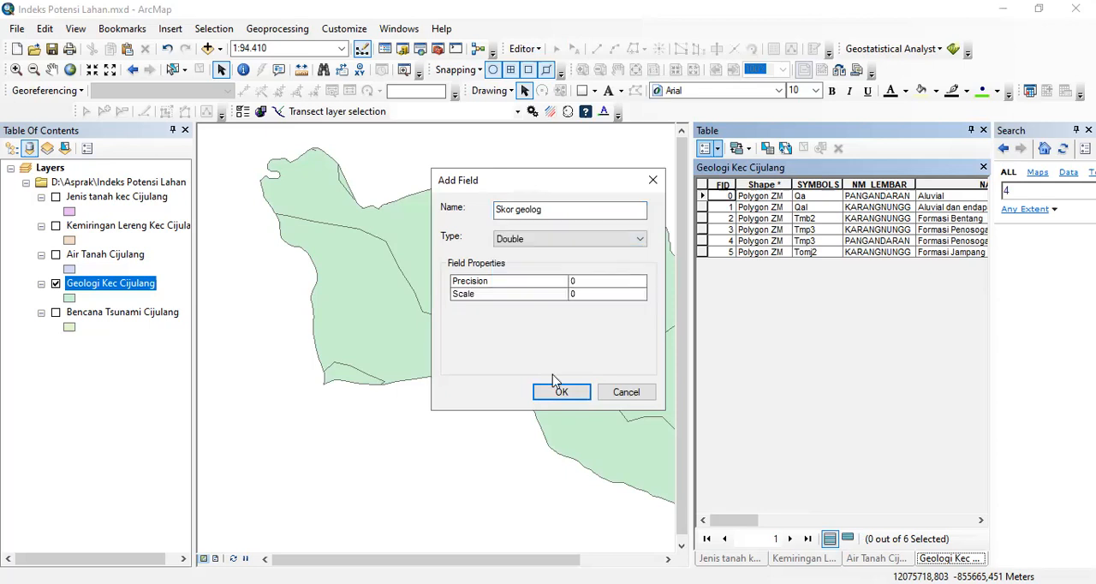
left_click(561, 391)
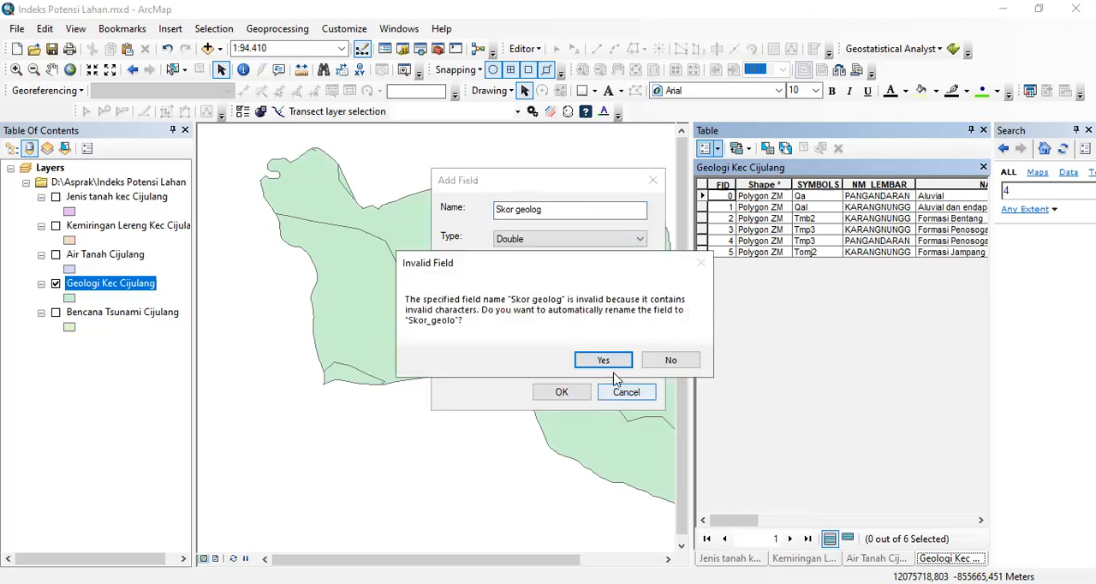
left_click(605, 366)
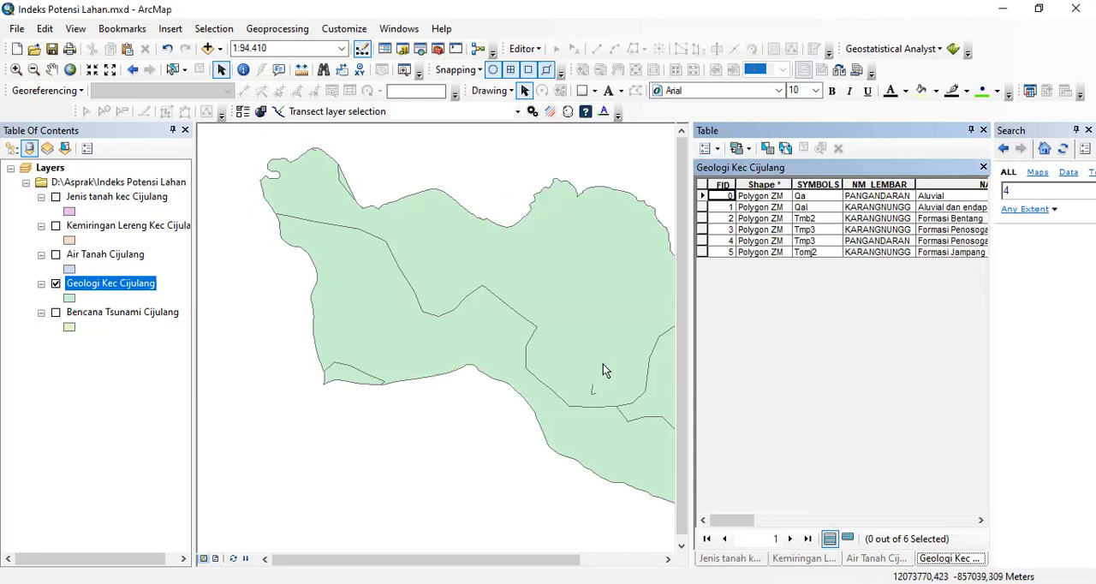
- Start an edit session and enter a Skor_geolo score of 10 for both Aluvial rows
left_click_drag(724, 520, 918, 506)
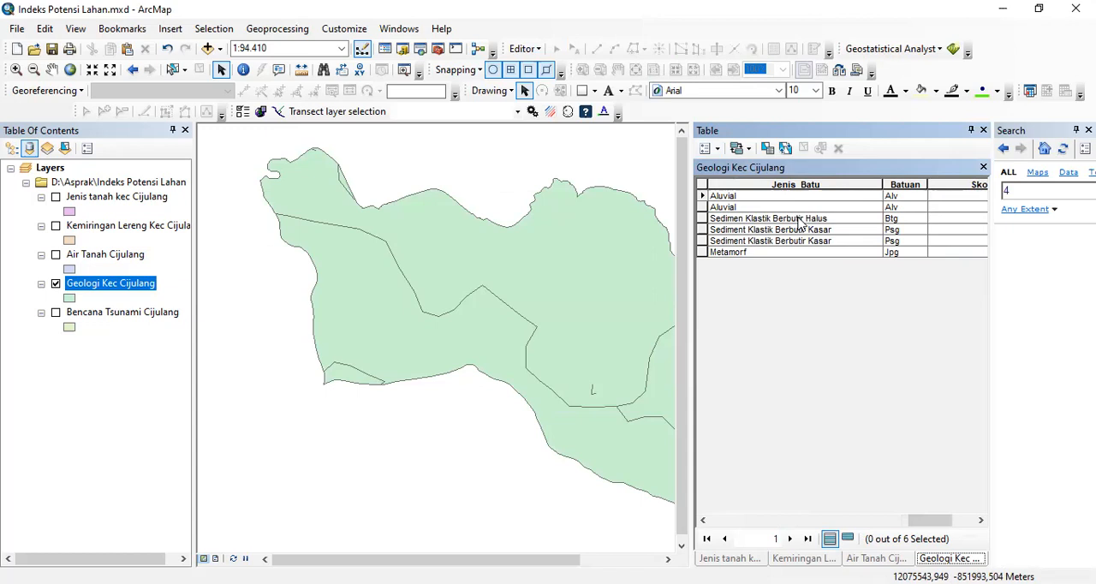
left_click(948, 197)
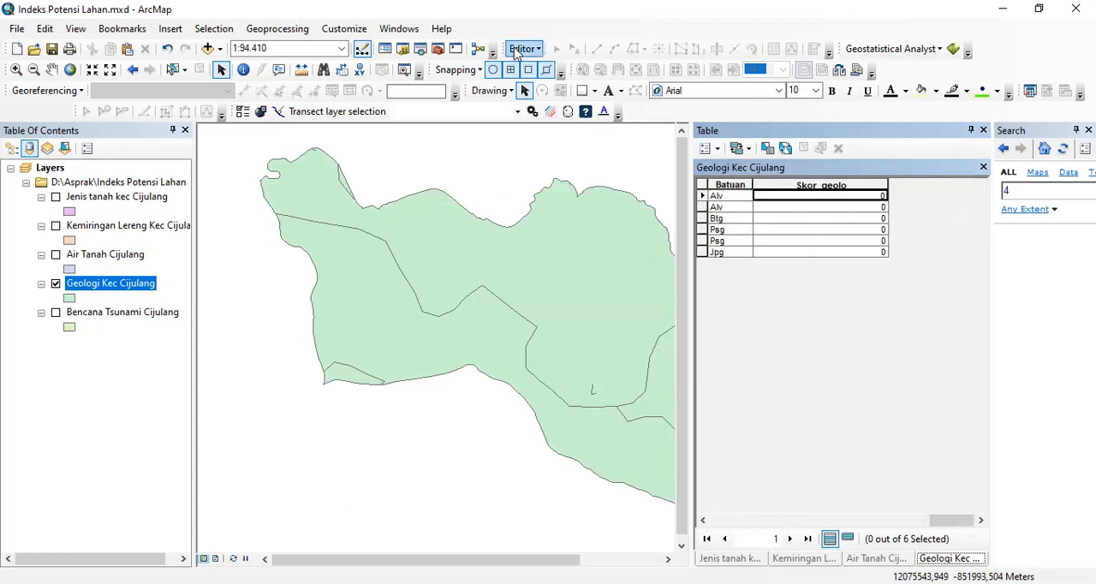
left_click(521, 48)
left_click(548, 68)
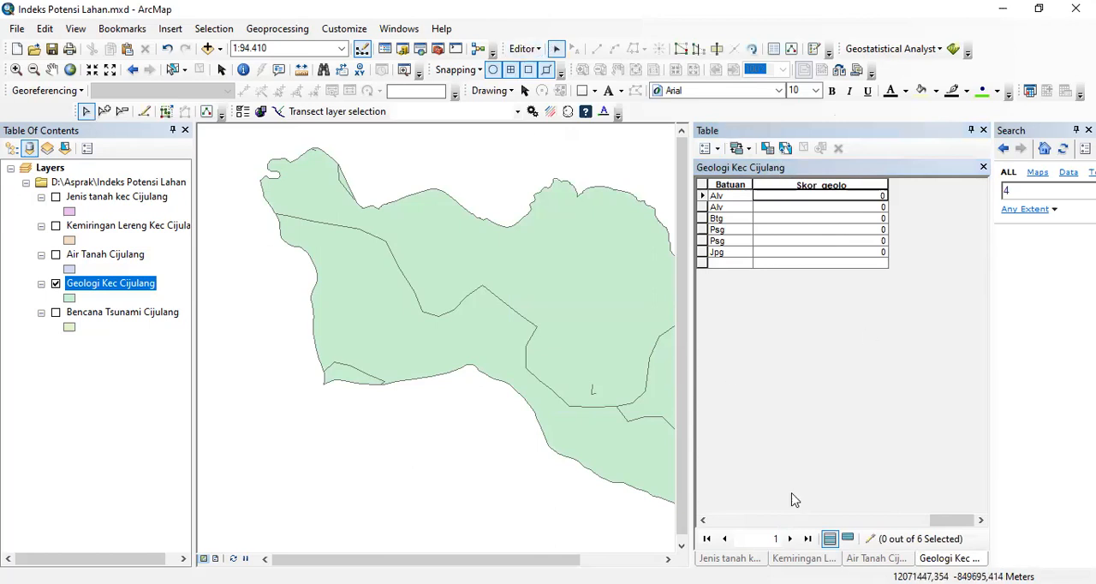
left_click_drag(949, 525, 930, 522)
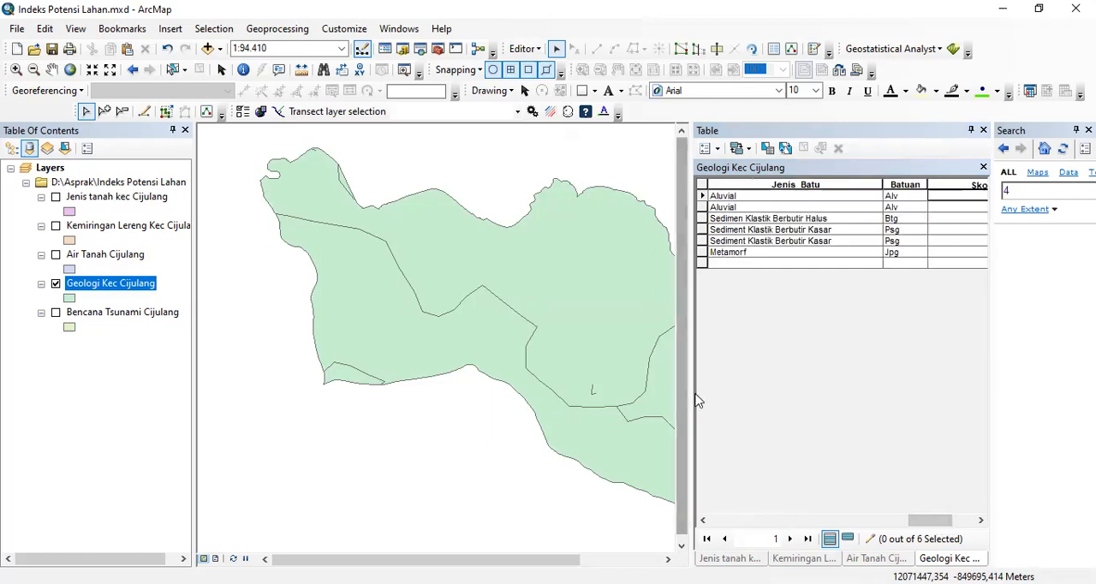
left_click_drag(694, 395, 599, 392)
left_click(903, 195)
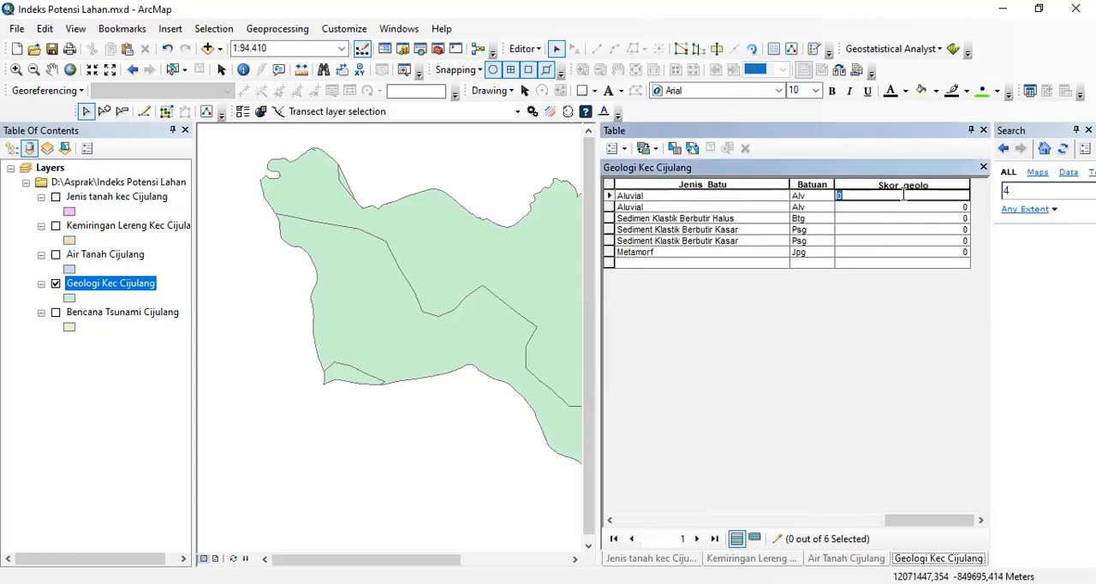
type("10")
left_click(903, 205)
type("1")
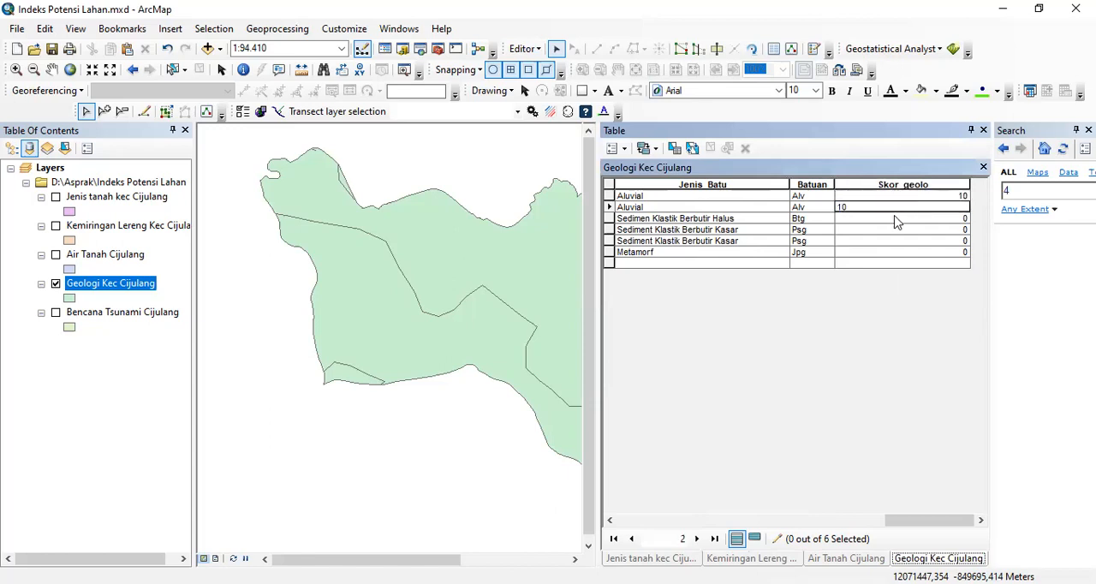
- Enter Skor_geolo scores of 2 for Sedimen Klastik Berbutir Halus, 5 for both Sediment Klastik Berbutir Kasar rows and 3 for Metamorf
left_click(896, 217)
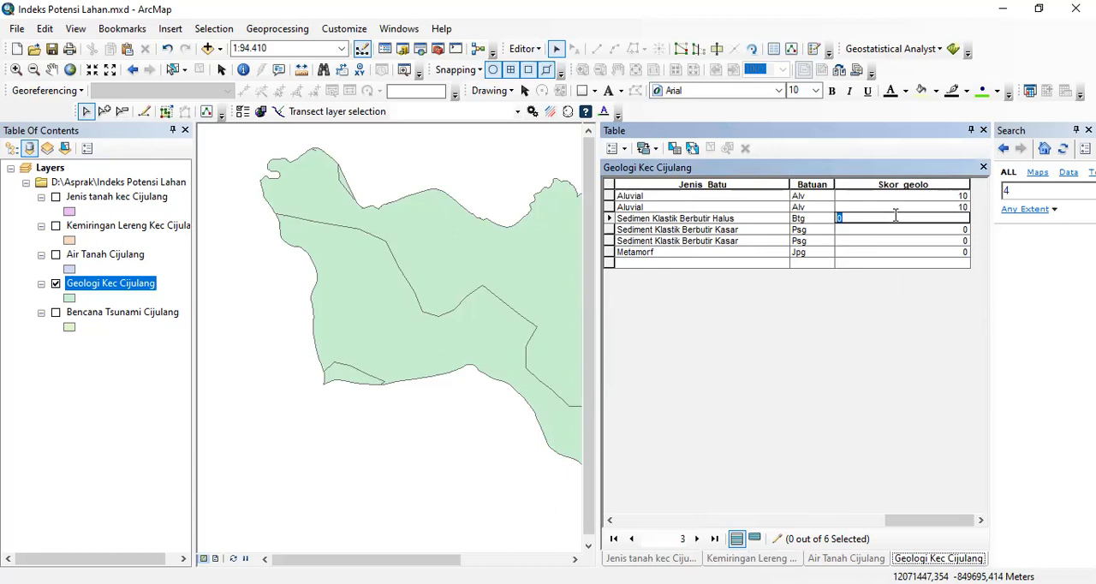
type("2")
left_click(892, 230)
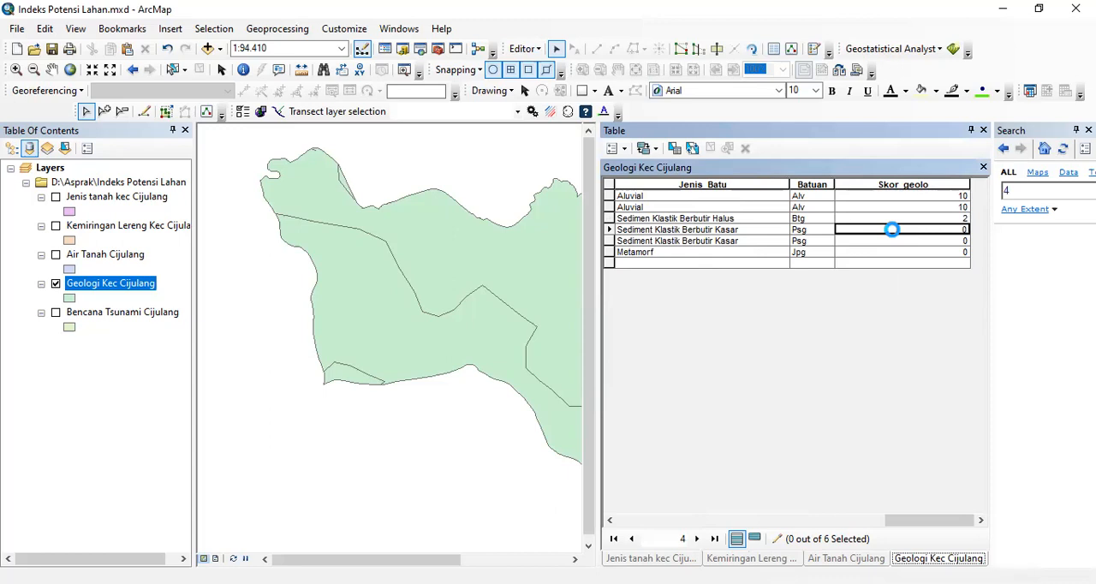
type("5")
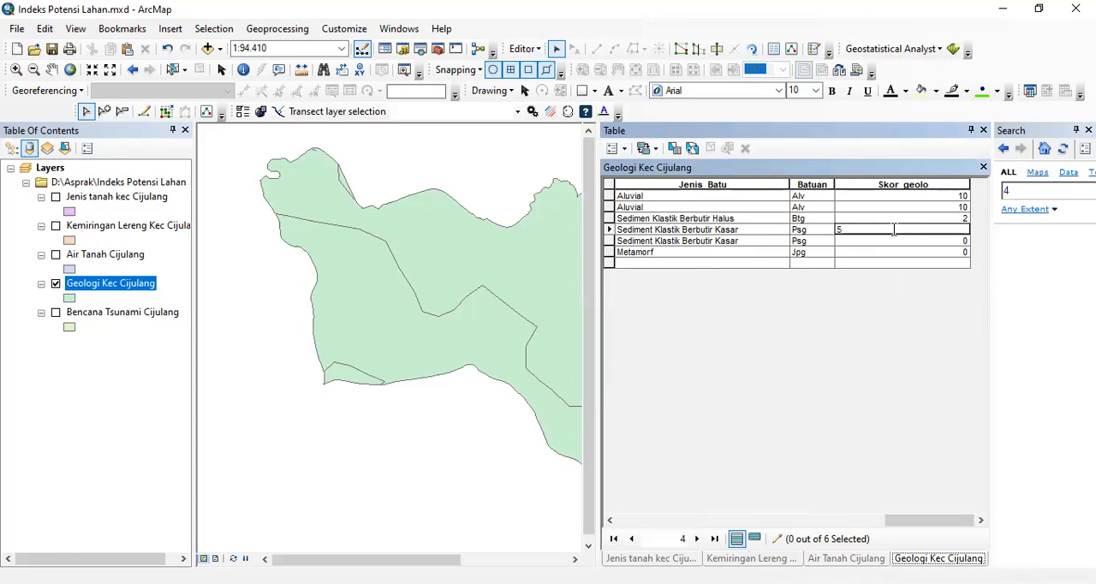
left_click(892, 237)
type("5")
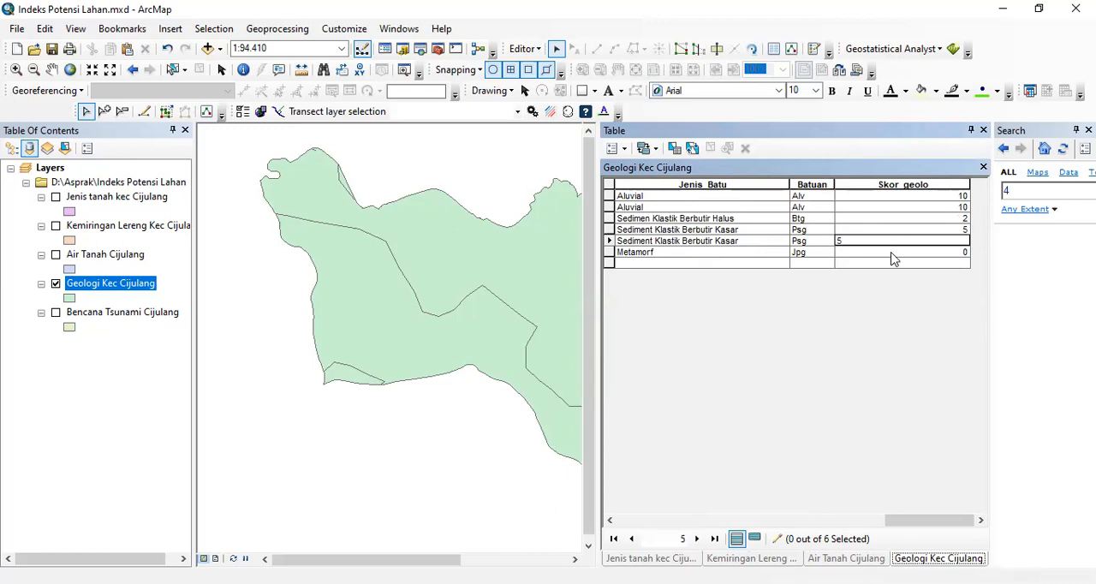
left_click(891, 253)
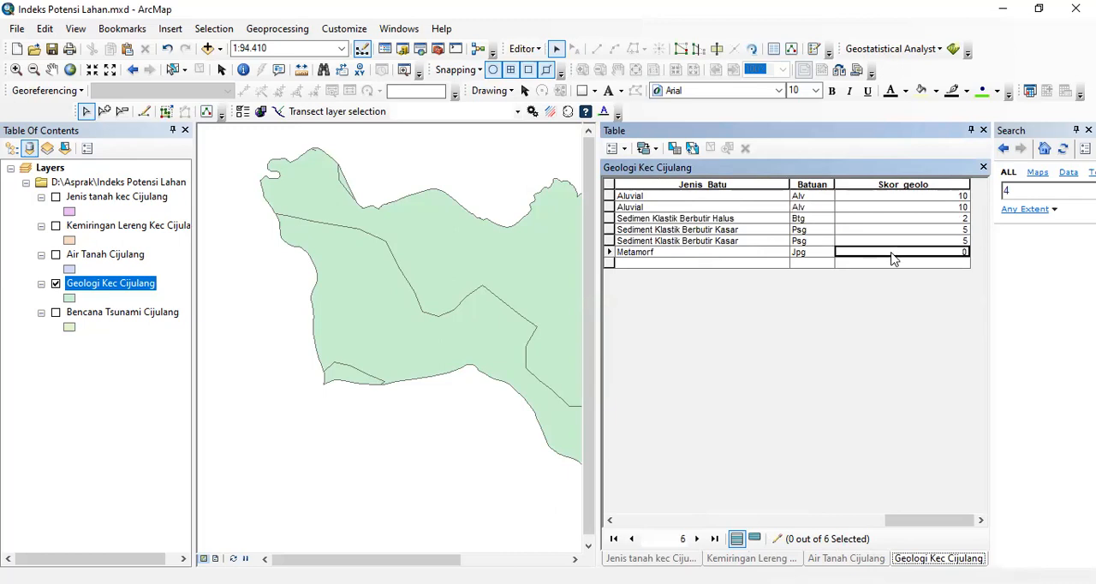
type("3")
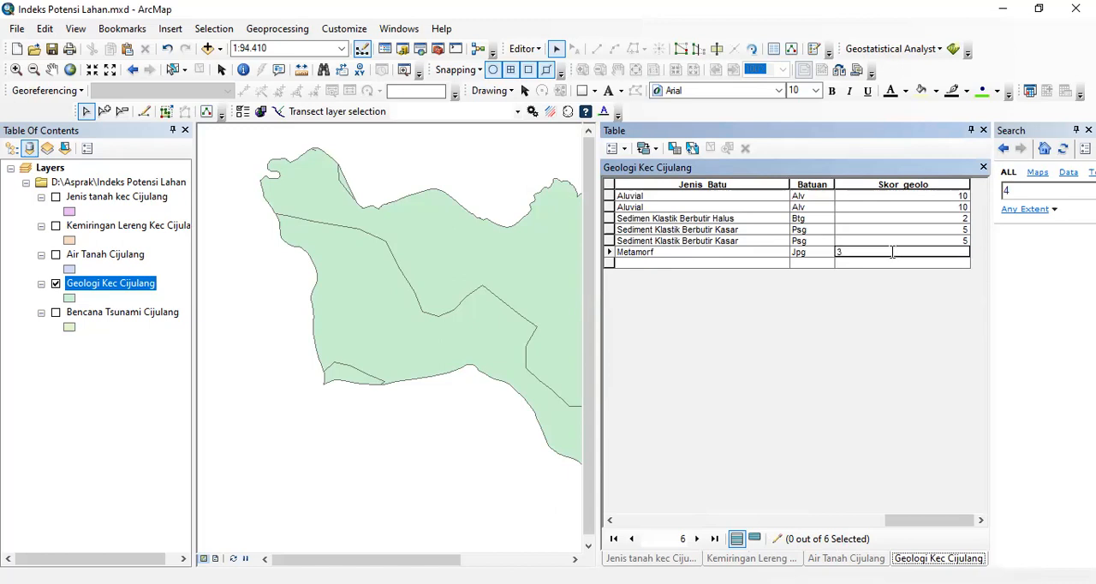
- Stop the edit session and save the edits to the Geologi Kec Cijulang table
left_click(536, 50)
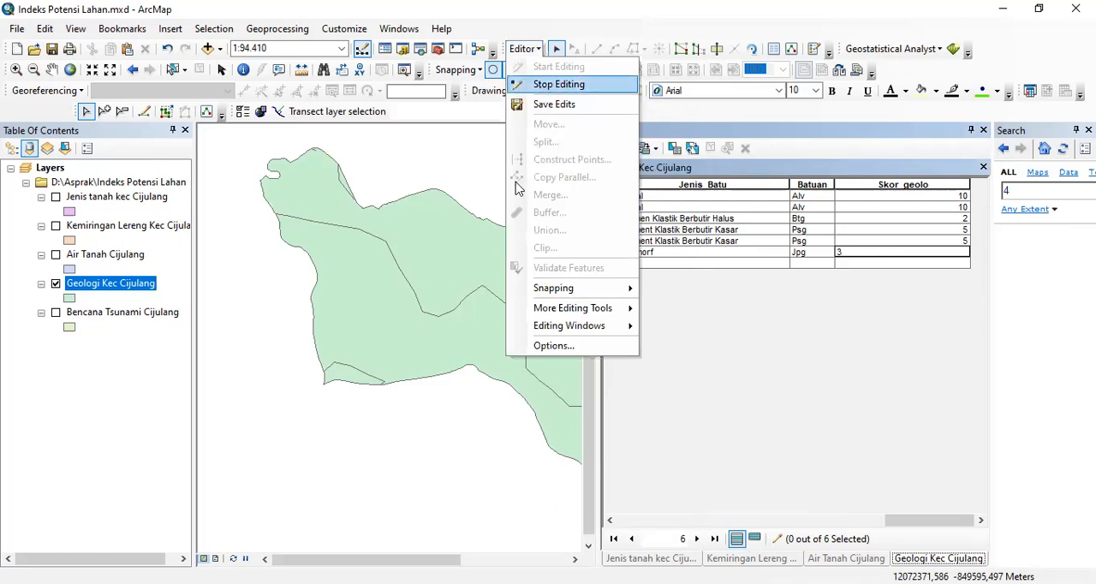
left_click(543, 86)
left_click(493, 350)
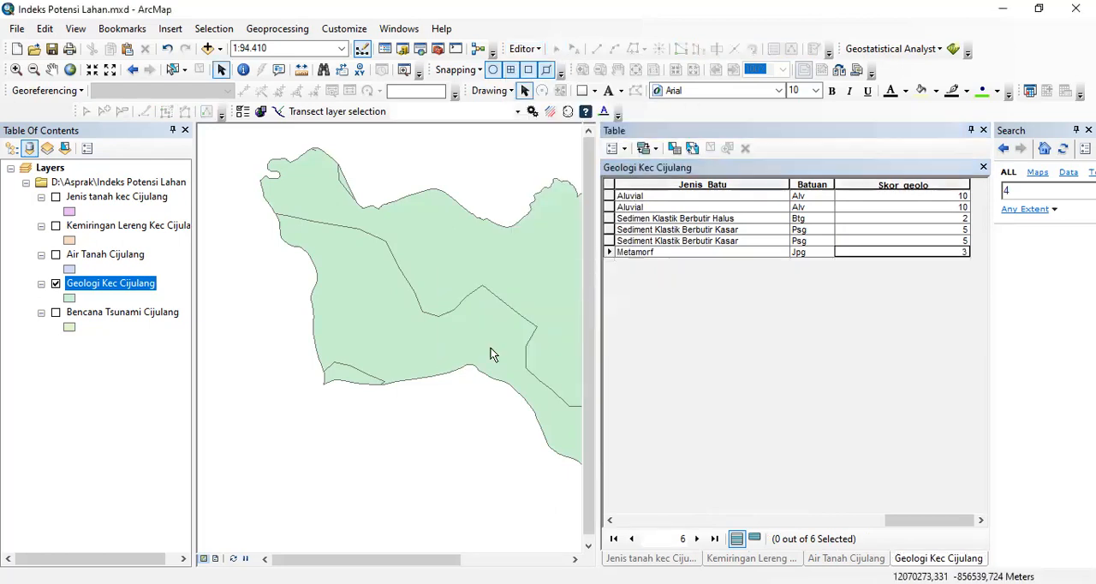
- Show the Bencana Tsunami Cijulang layer instead of Geologi Kec Cijulang and open its attribute table, widened to show all its columns
left_click(56, 283)
left_click(55, 313)
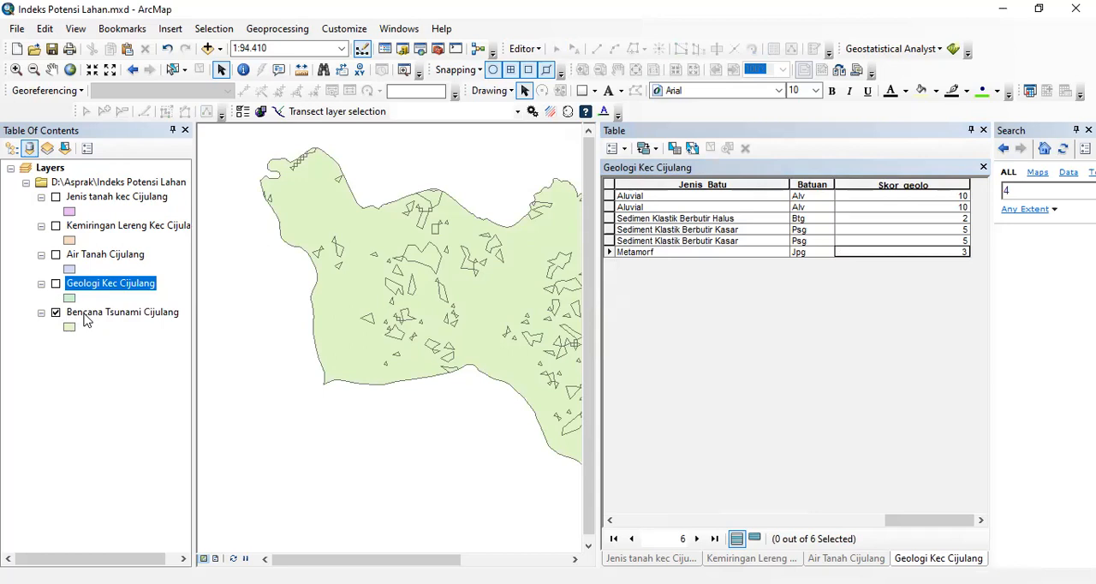
left_click_drag(597, 301, 740, 318)
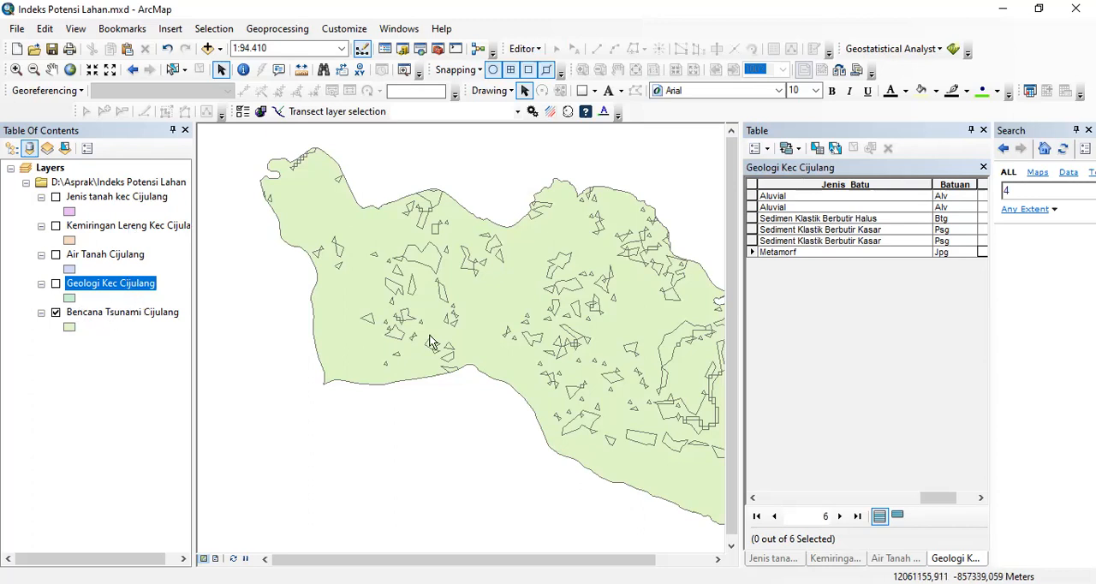
left_click(155, 313)
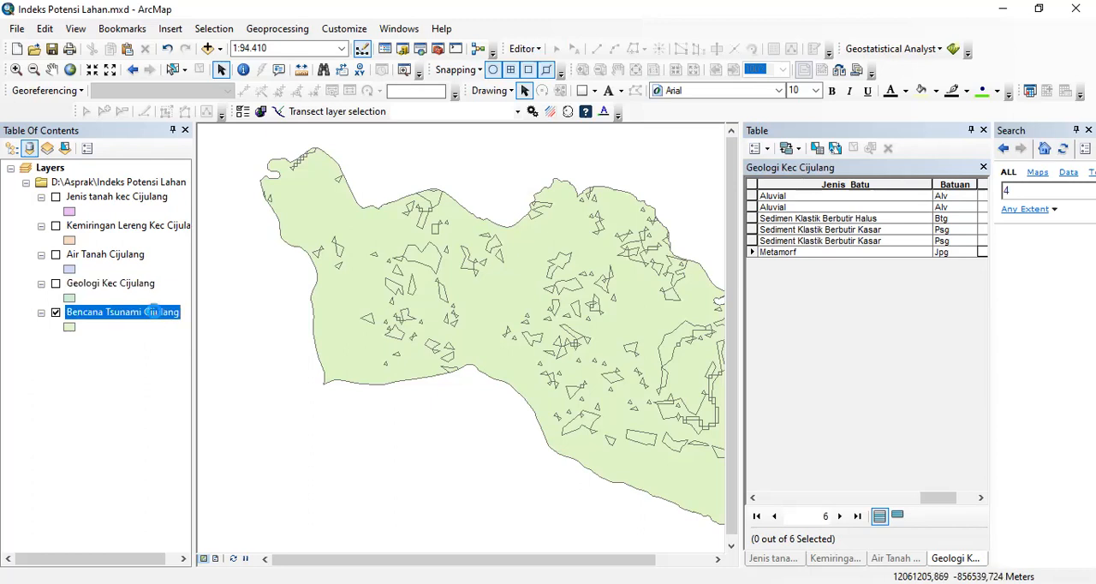
right_click(155, 313)
left_click(240, 54)
left_click_drag(741, 313, 422, 301)
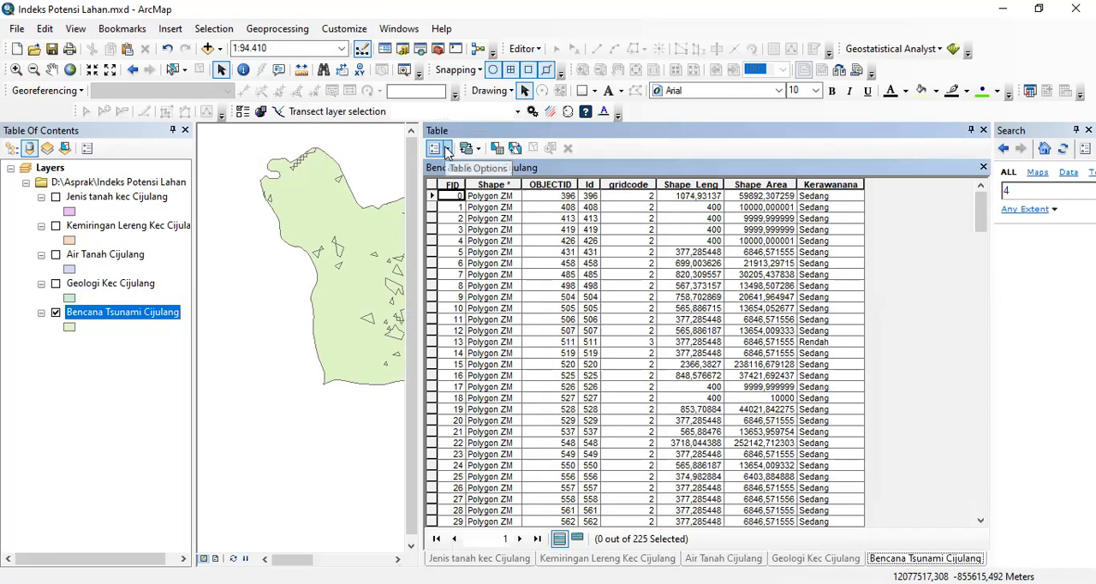
- Add a Double field named Skor Bencana to the Bencana Tsunami Cijulang table, accepting the automatic rename to Skor_Benca
left_click(447, 150)
left_click(480, 262)
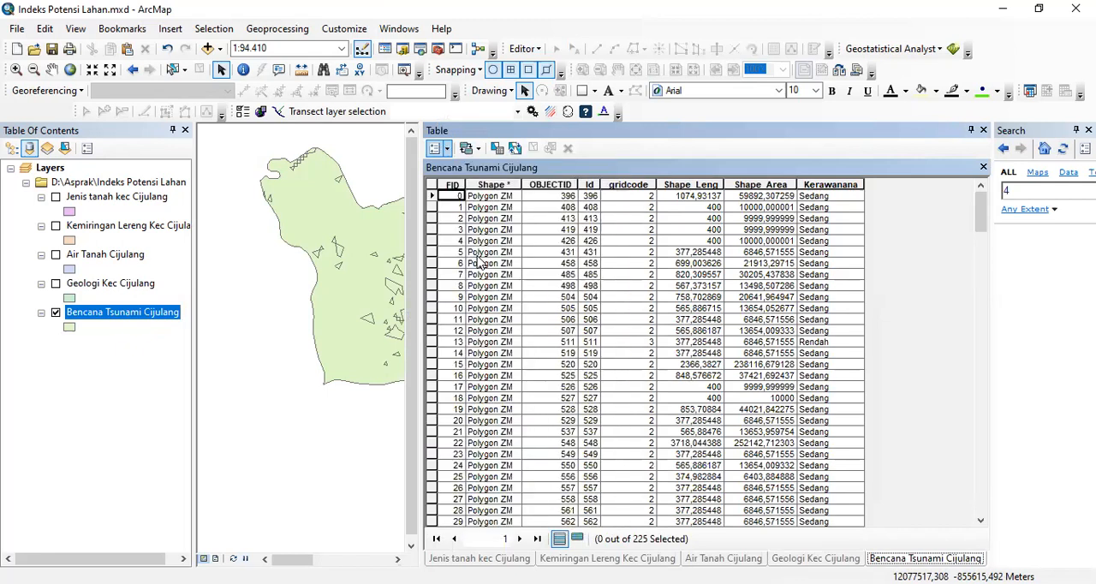
type("S")
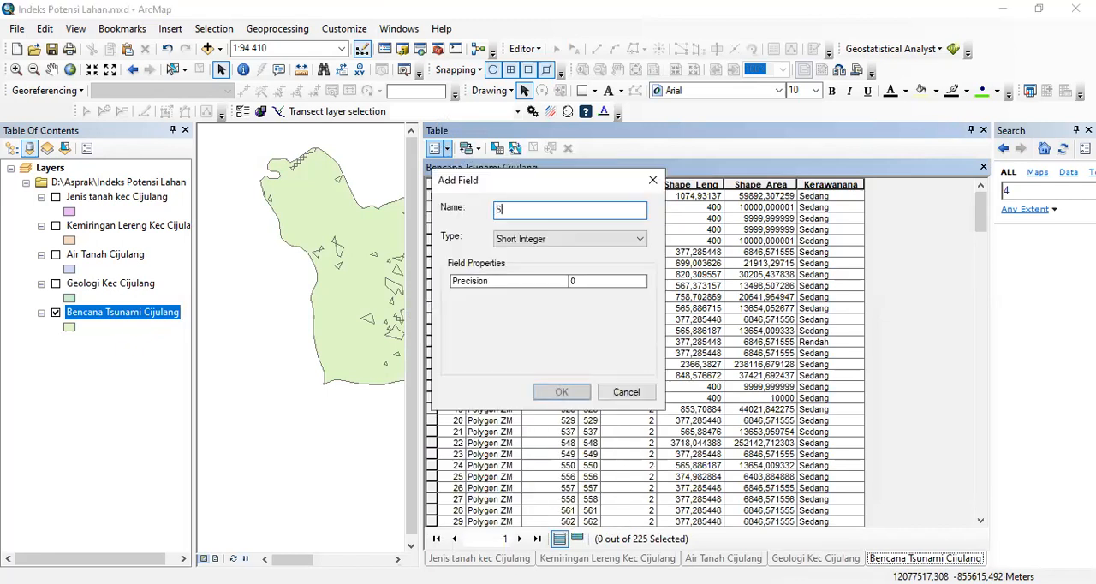
type("kor Bencana")
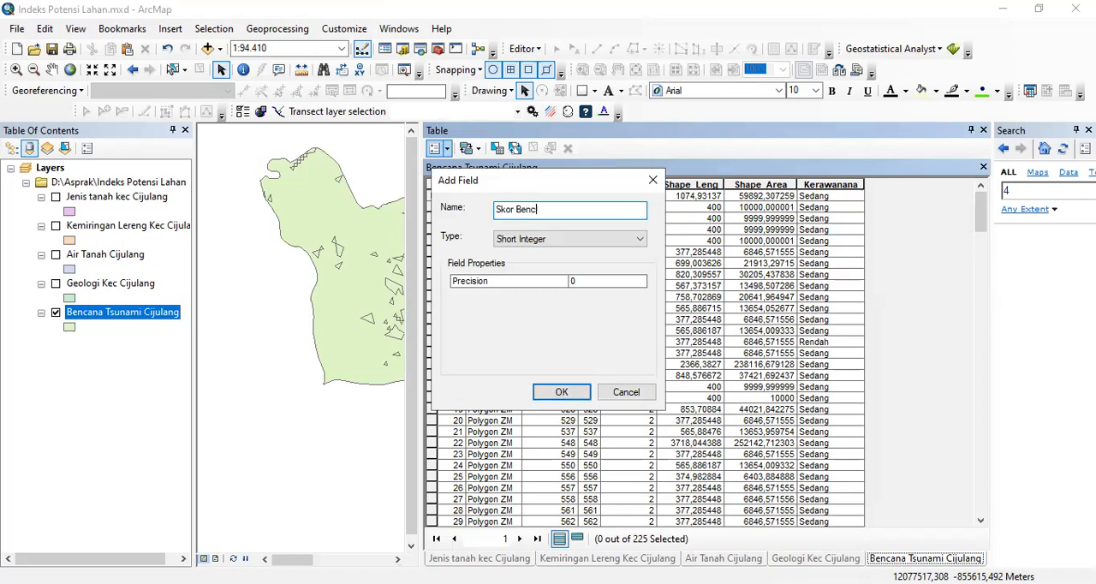
left_click(567, 239)
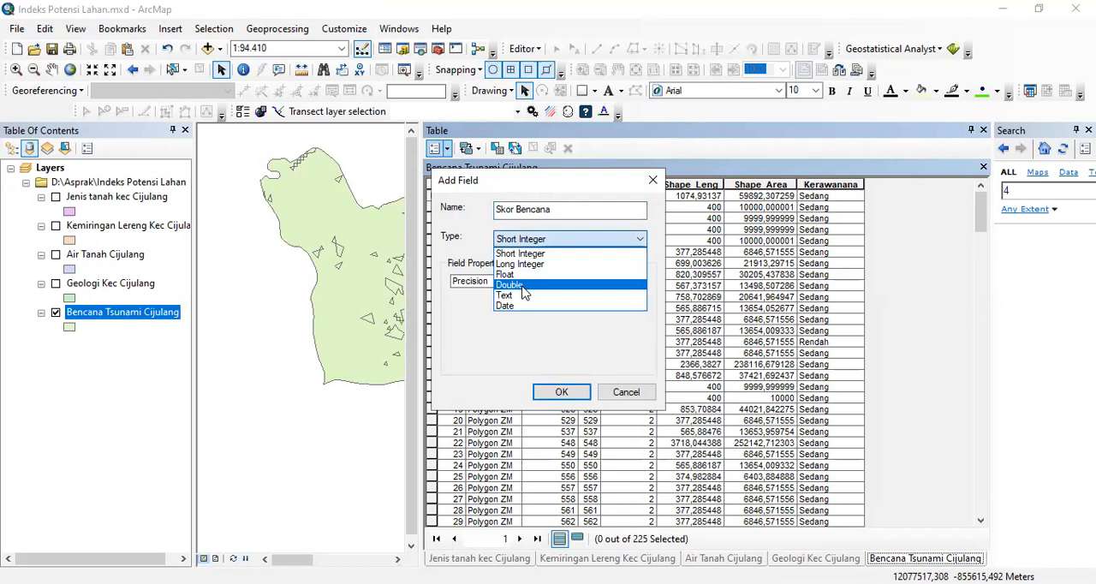
left_click(523, 286)
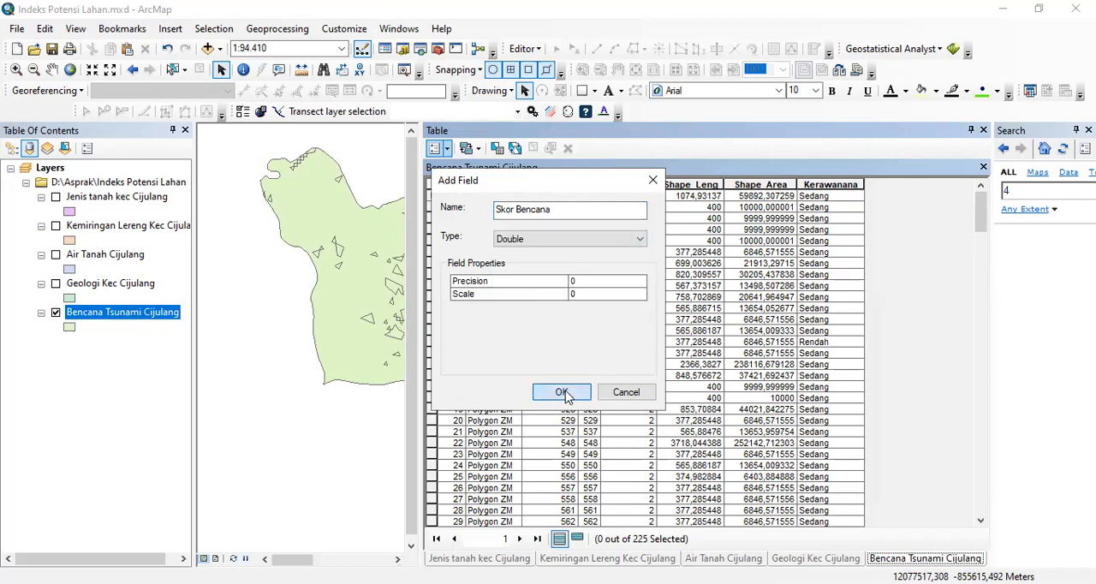
left_click(561, 393)
left_click(607, 360)
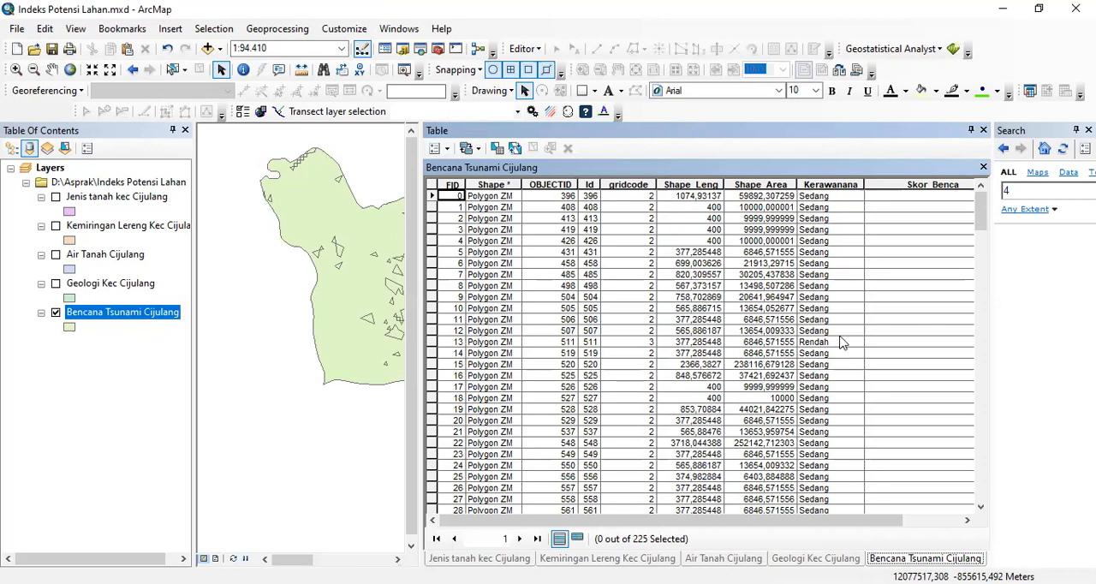
- Select the Bencana Tsunami Cijulang records where "Kerawanana" = 'Rendah' and show only the selected records
left_click_drag(980, 218, 962, 203)
left_click_drag(832, 519, 859, 520)
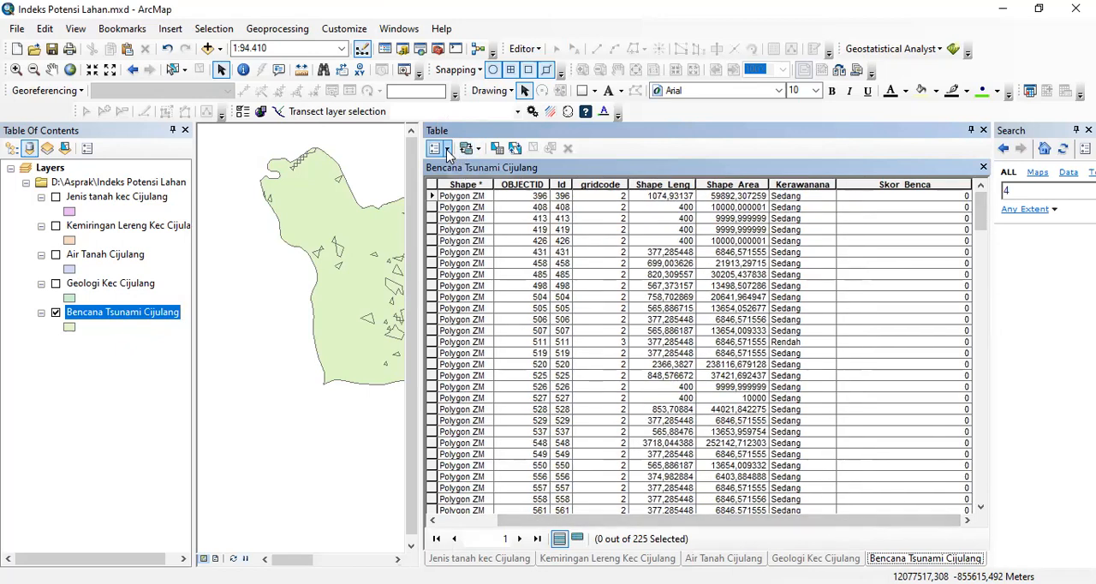
left_click(441, 149)
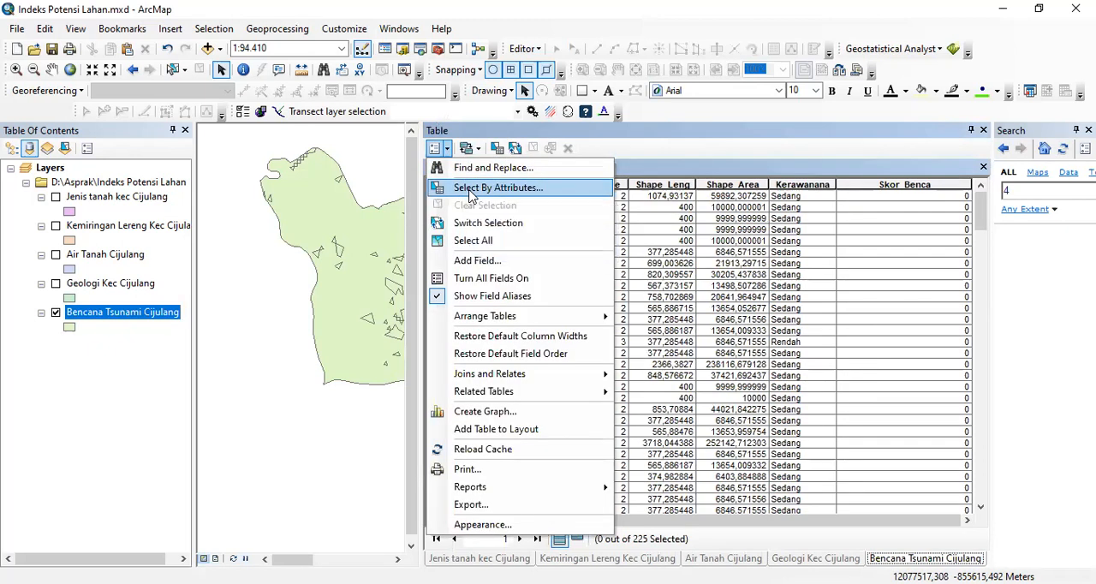
left_click(471, 188)
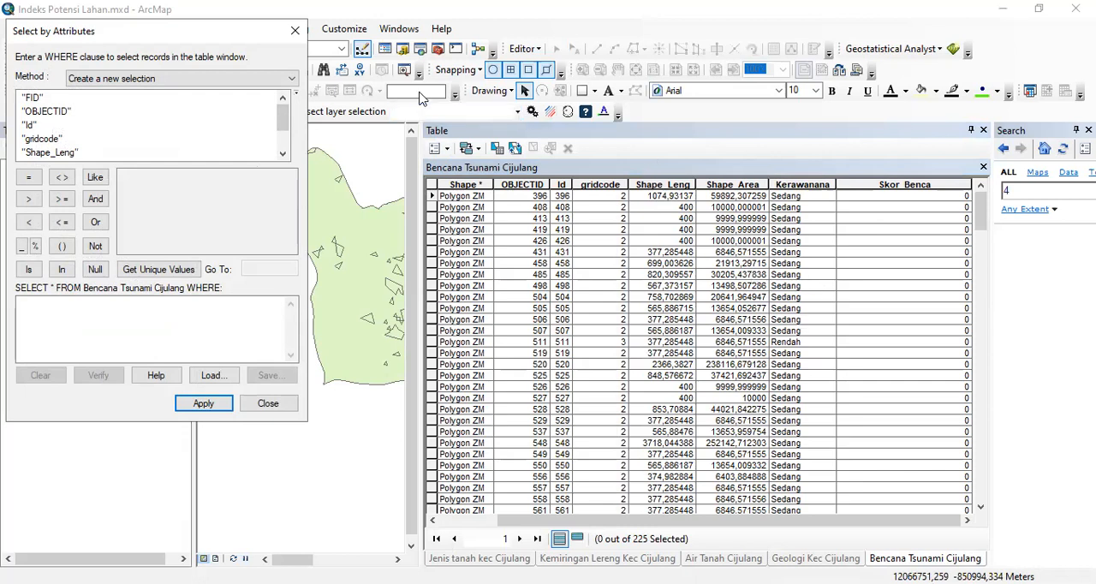
left_click_drag(283, 120, 278, 152)
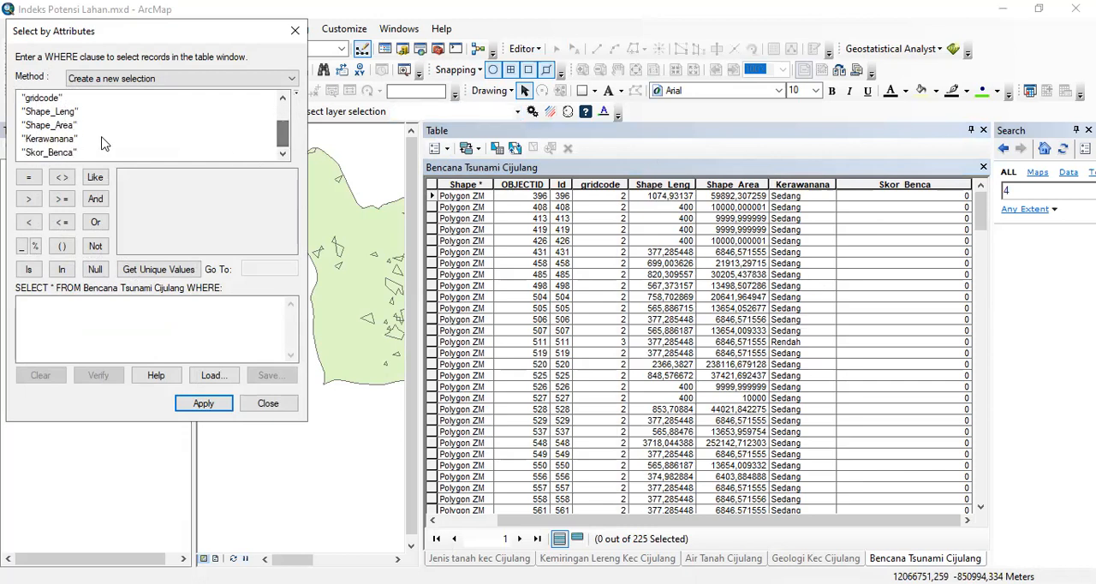
left_click(67, 141)
double_click(67, 141)
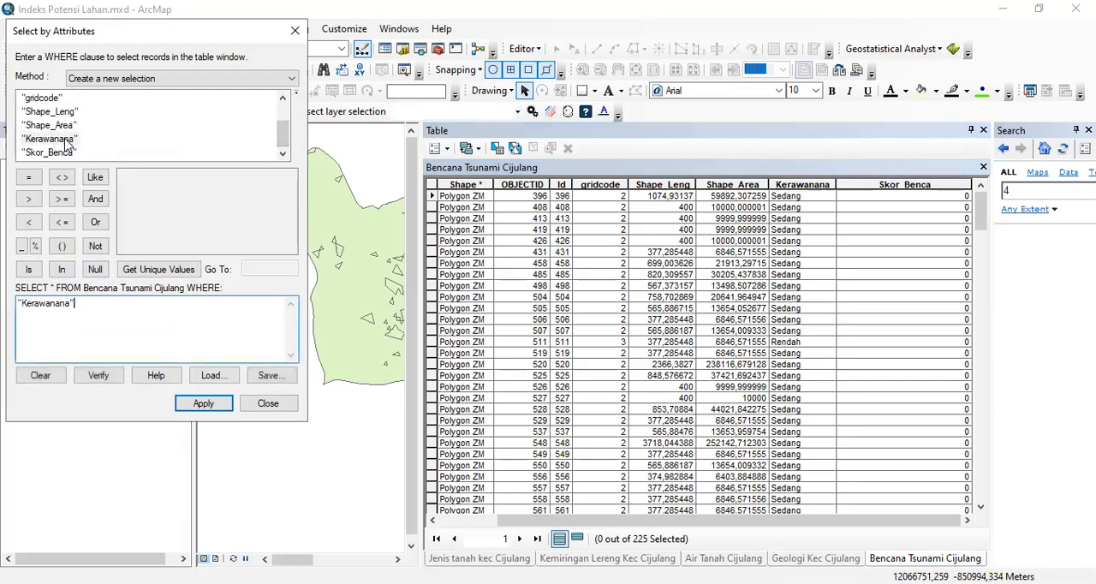
left_click(29, 177)
left_click(181, 274)
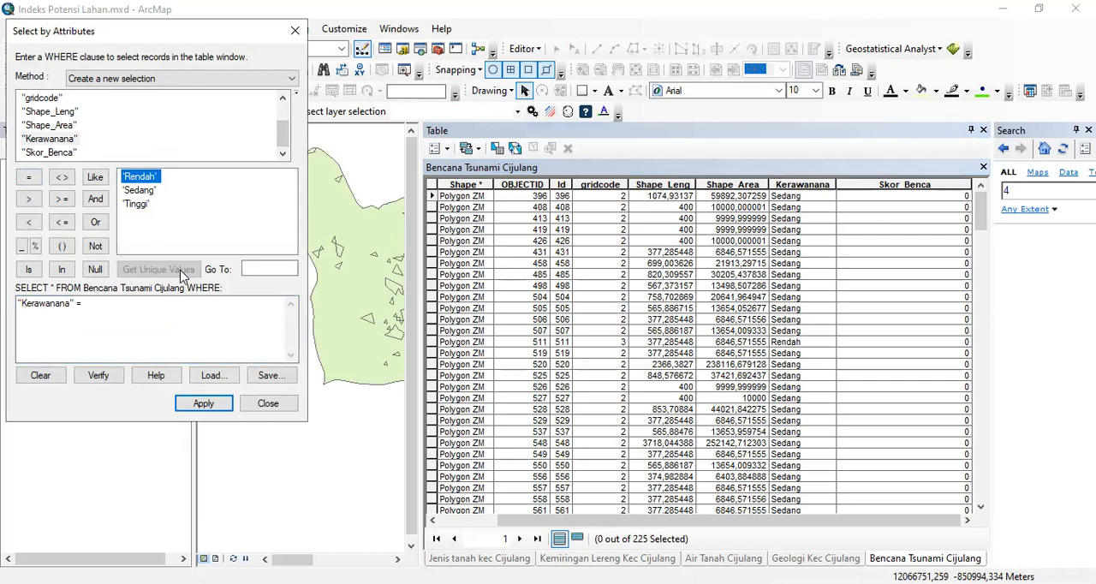
double_click(150, 179)
left_click(204, 405)
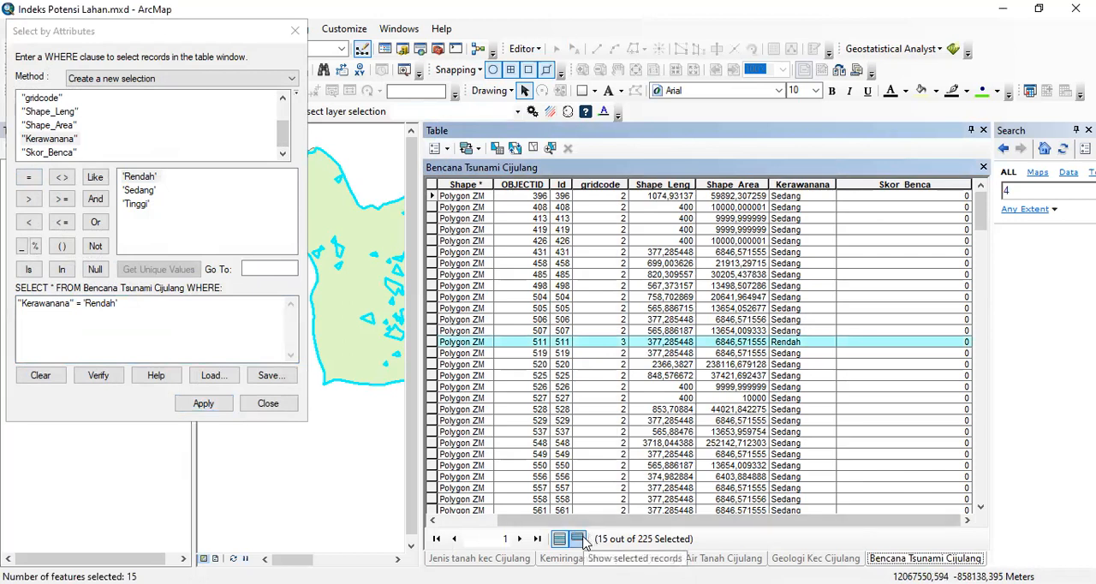
left_click(580, 539)
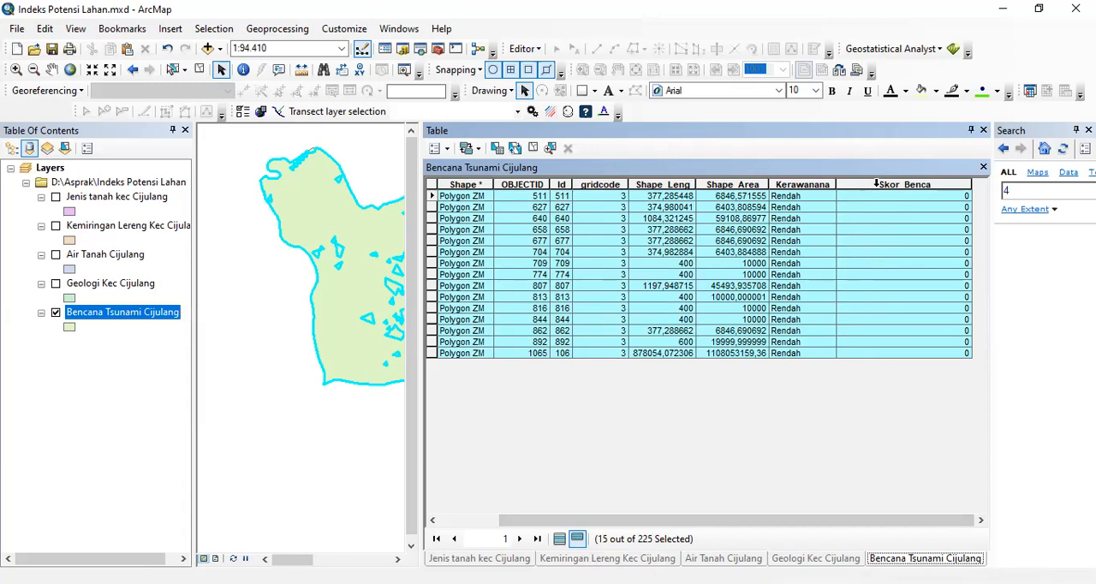
- Calculate Skor_Benca as "0,8" for the selected Rendah records, then show all records and clear the selection
left_click(876, 183)
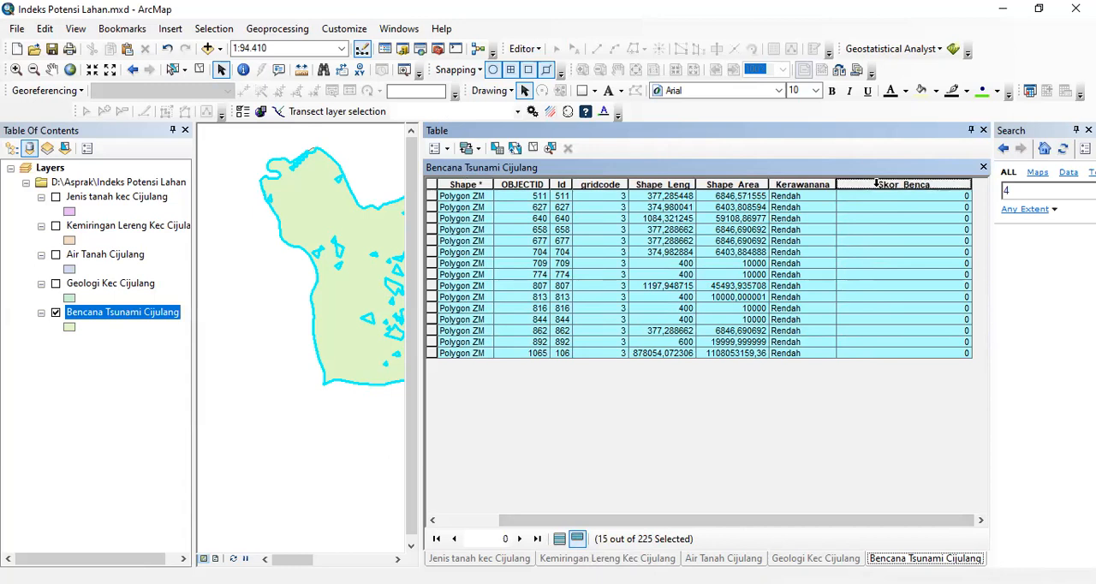
right_click(881, 188)
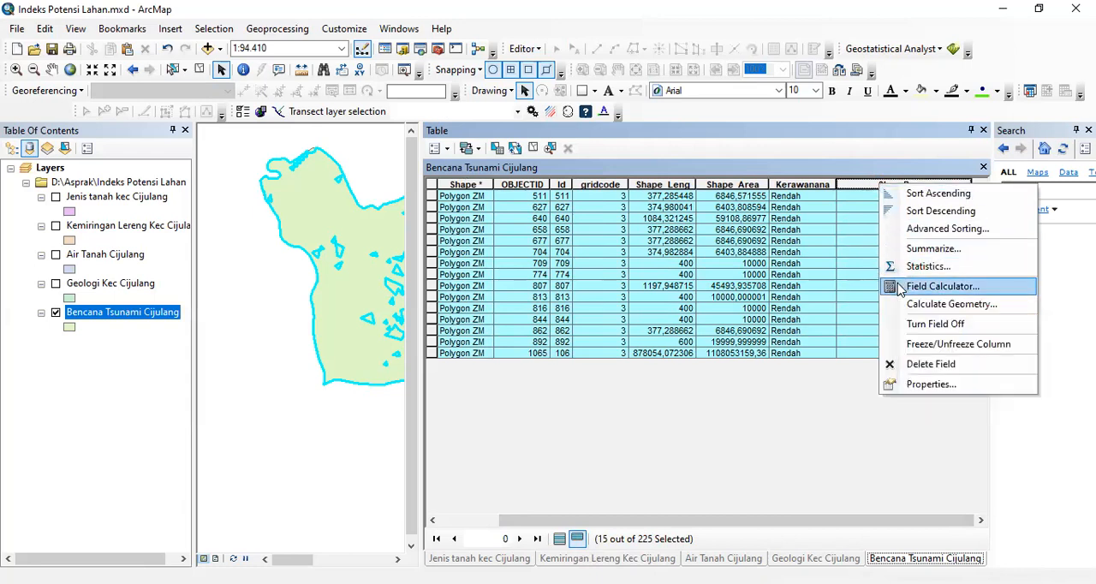
left_click(899, 287)
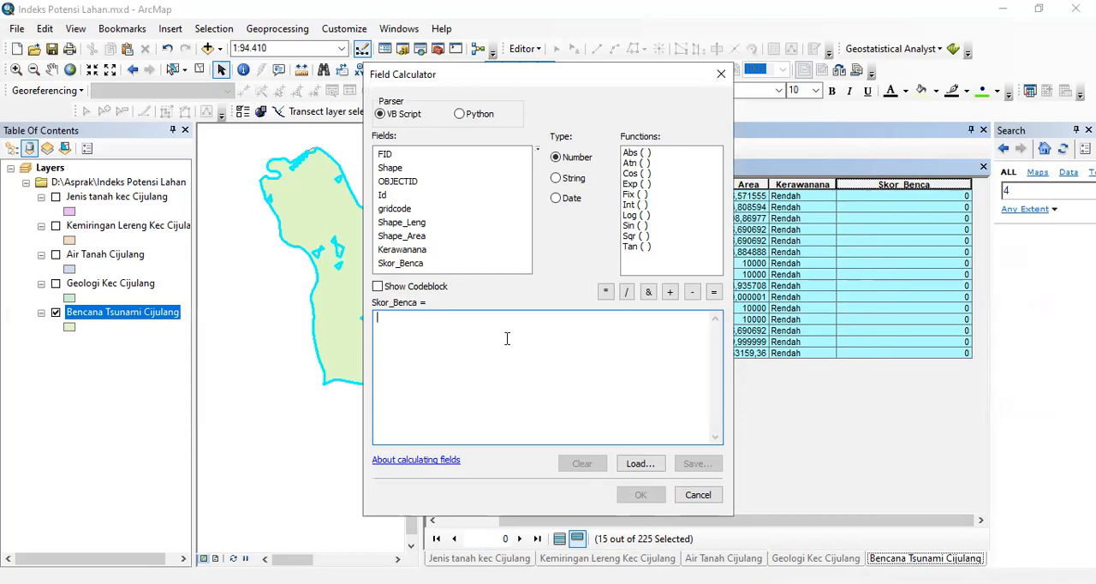
type("\"")
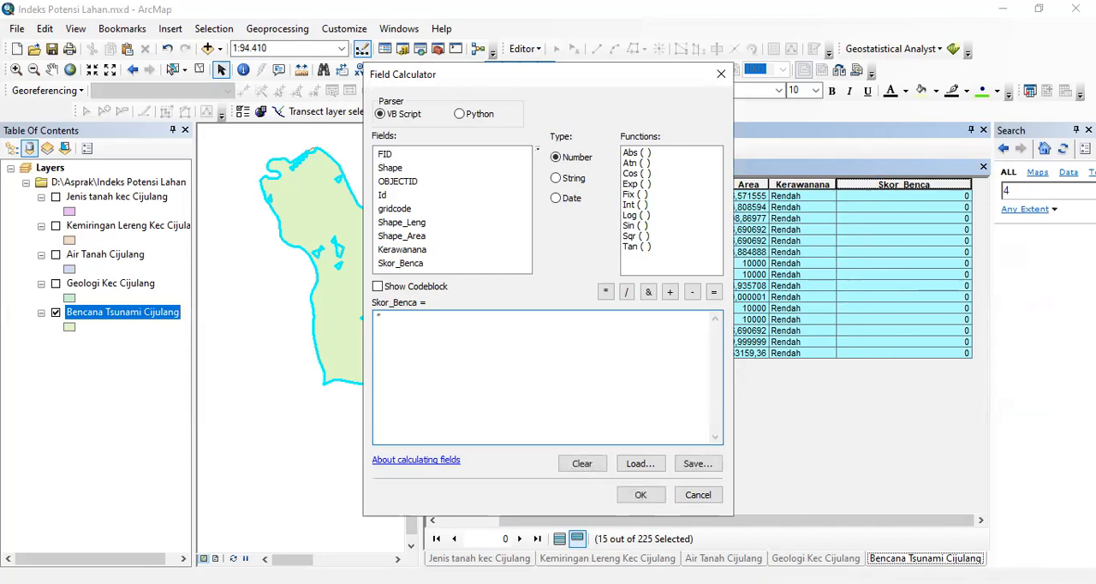
type("0,8")
left_click(638, 499)
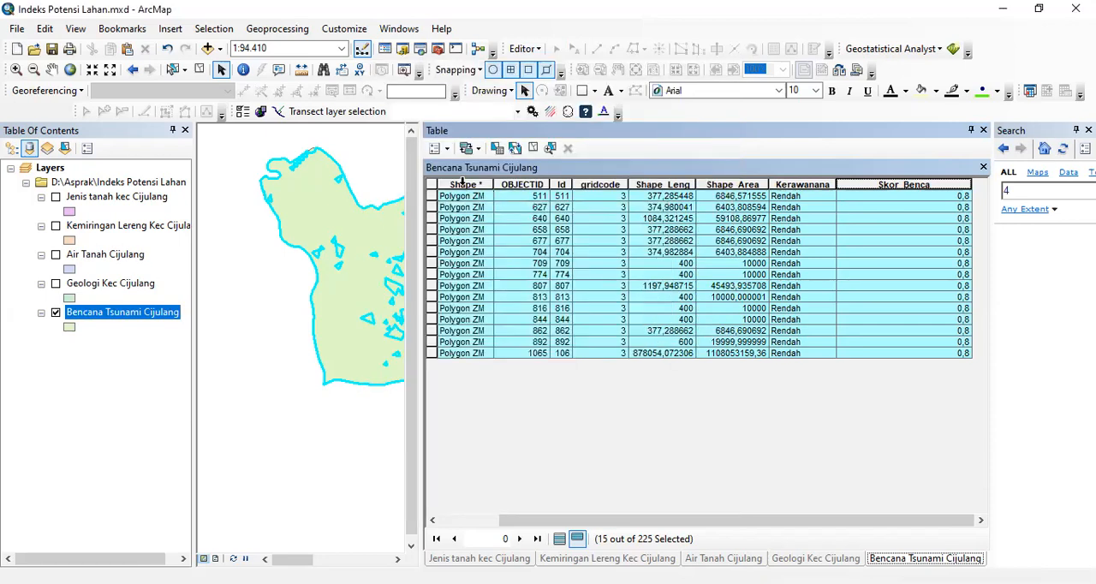
left_click(559, 538)
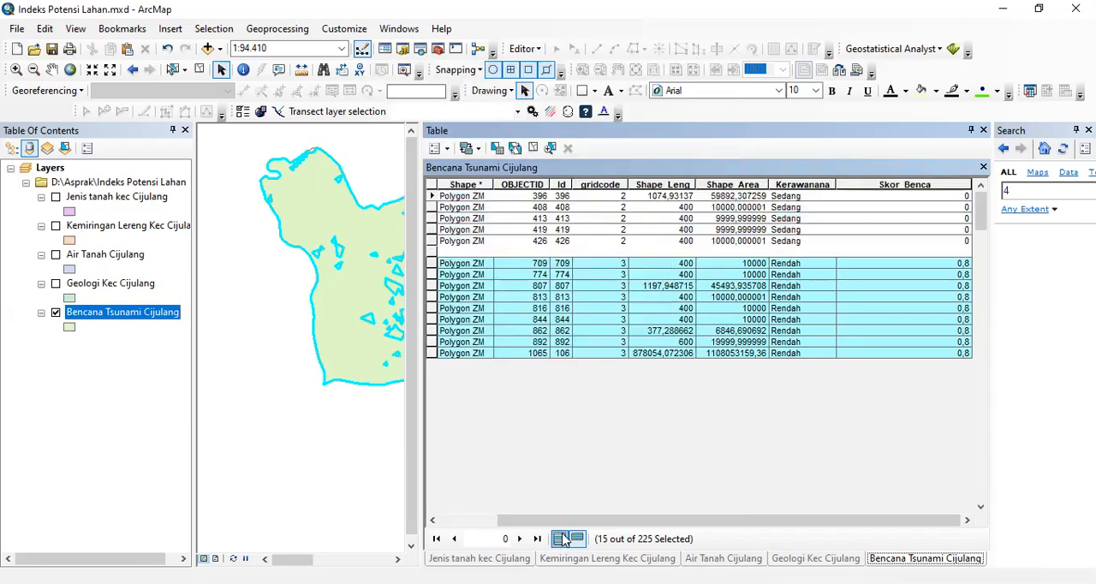
left_click(433, 185)
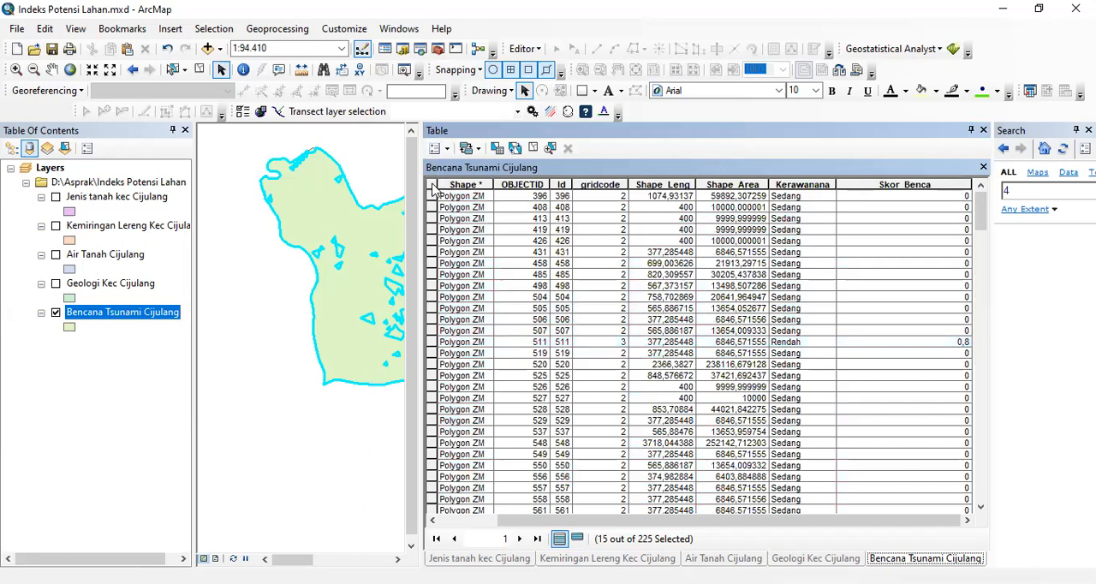
- Replace the attribute query with "Kerawanana" = 'Sedang', apply it and show only the selected records
left_click(447, 150)
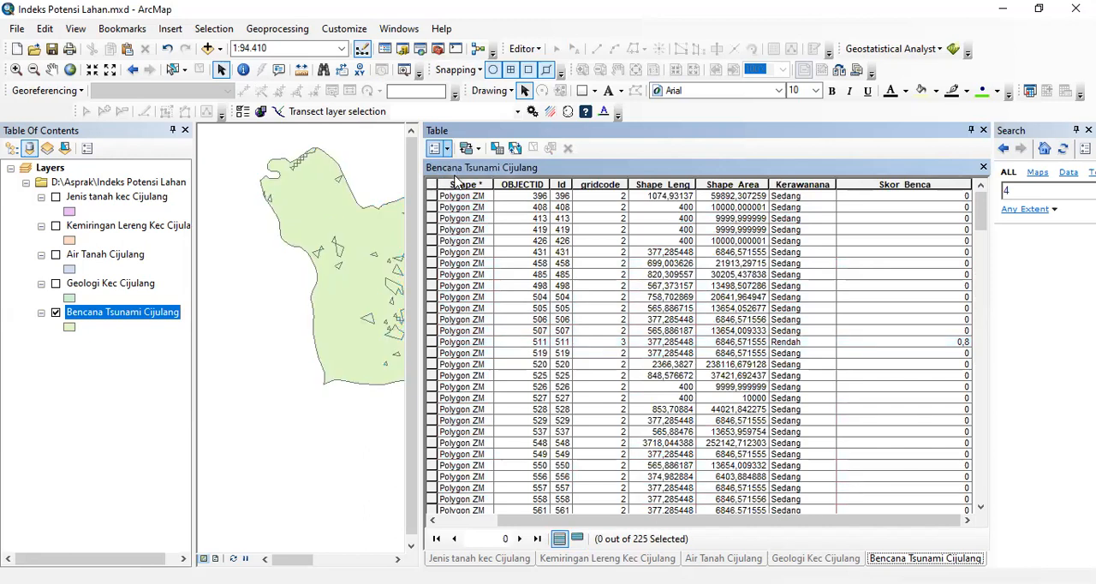
left_click(458, 188)
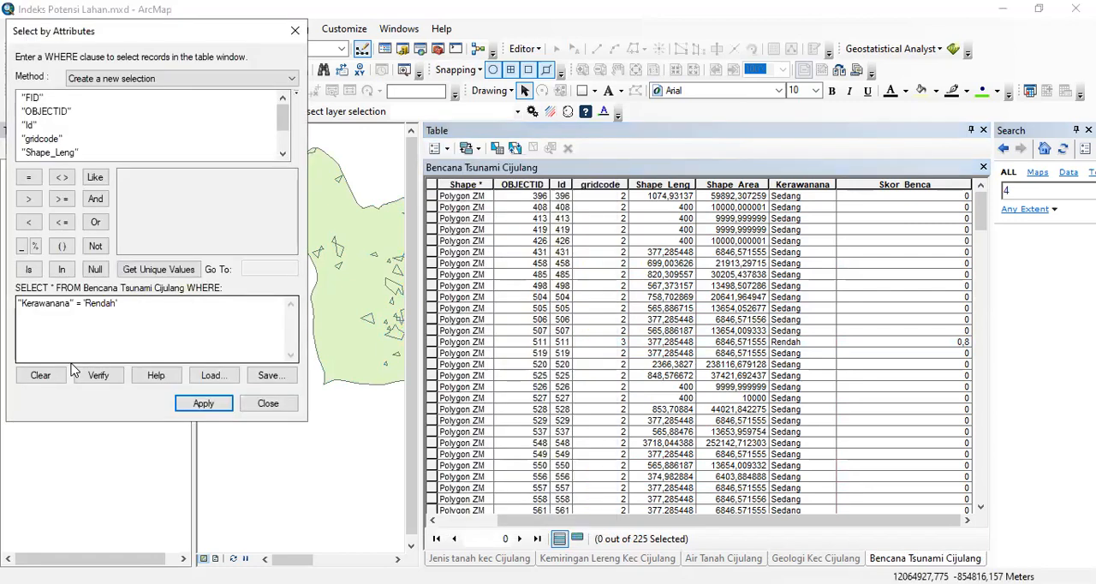
left_click(40, 375)
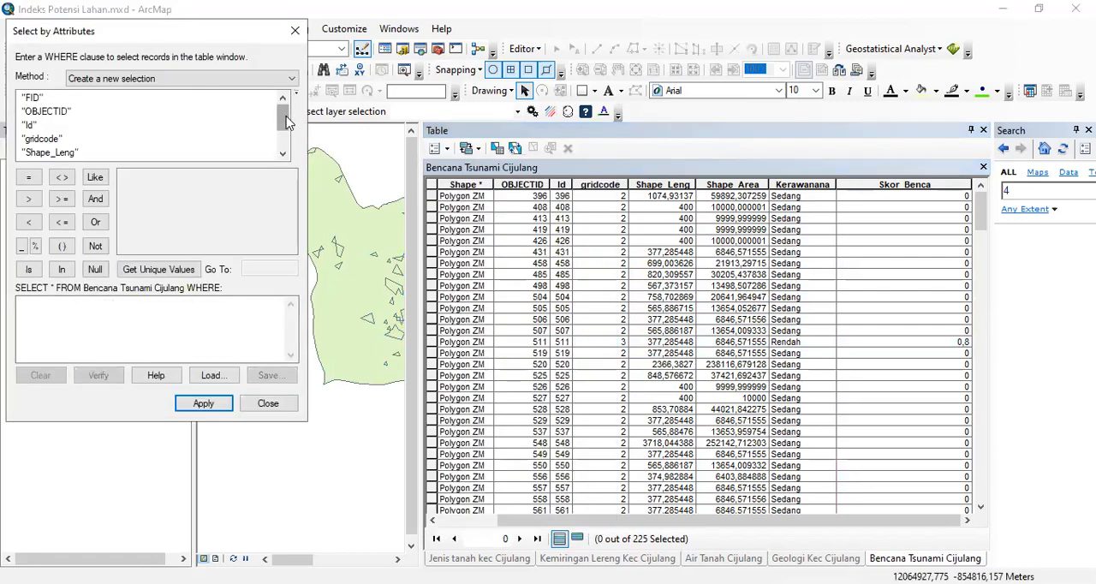
left_click_drag(285, 122, 283, 147)
double_click(70, 143)
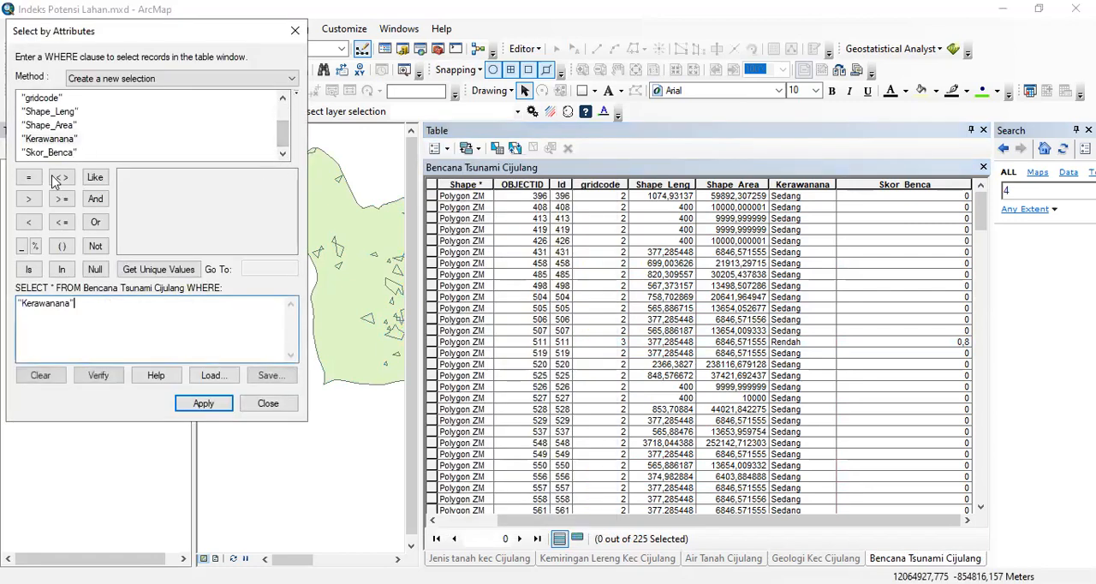
left_click(28, 181)
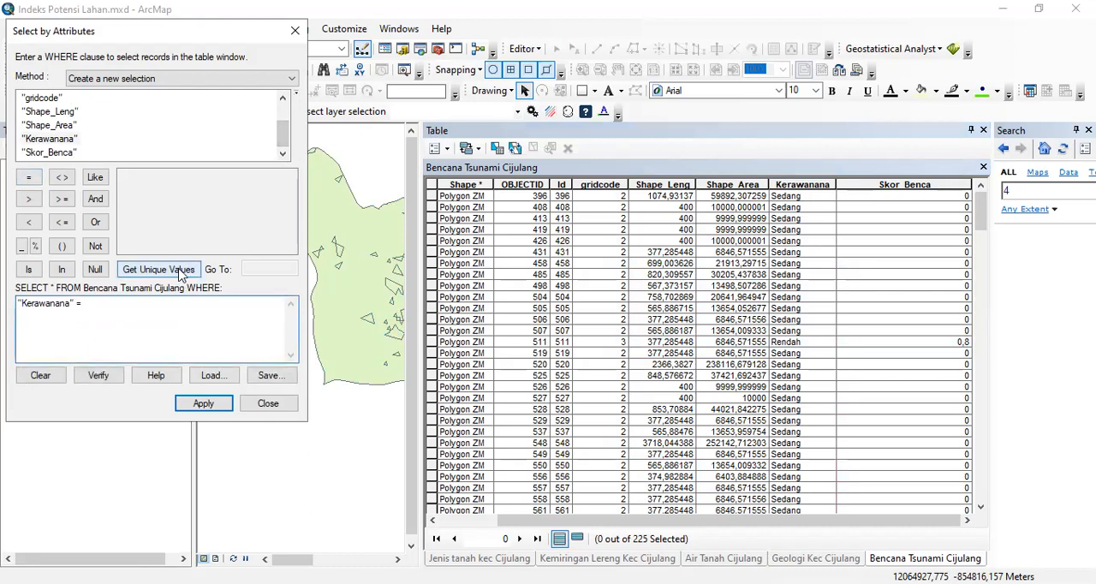
left_click(176, 269)
double_click(150, 192)
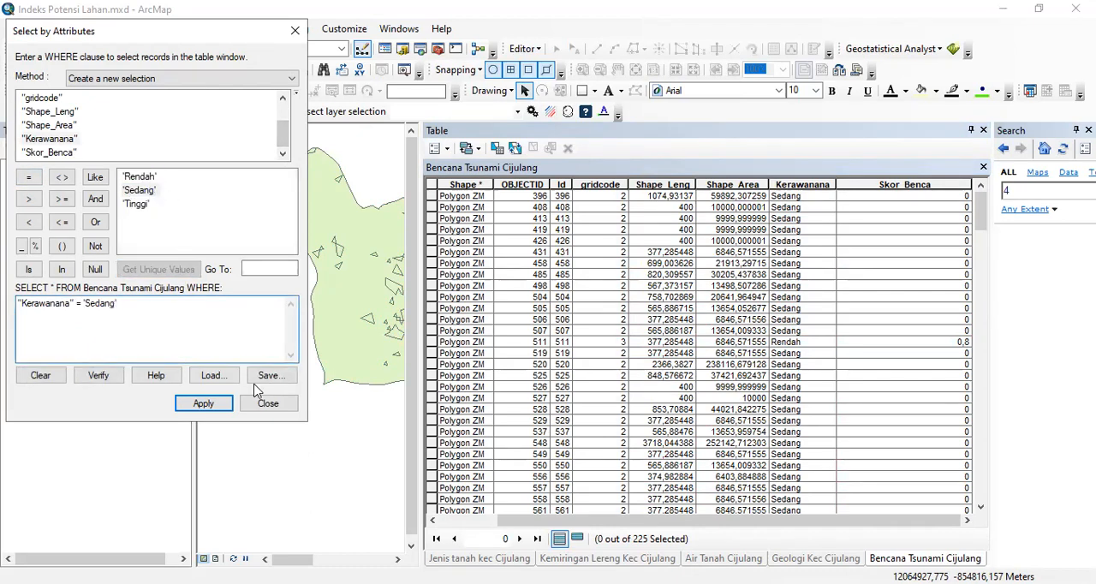
left_click(204, 403)
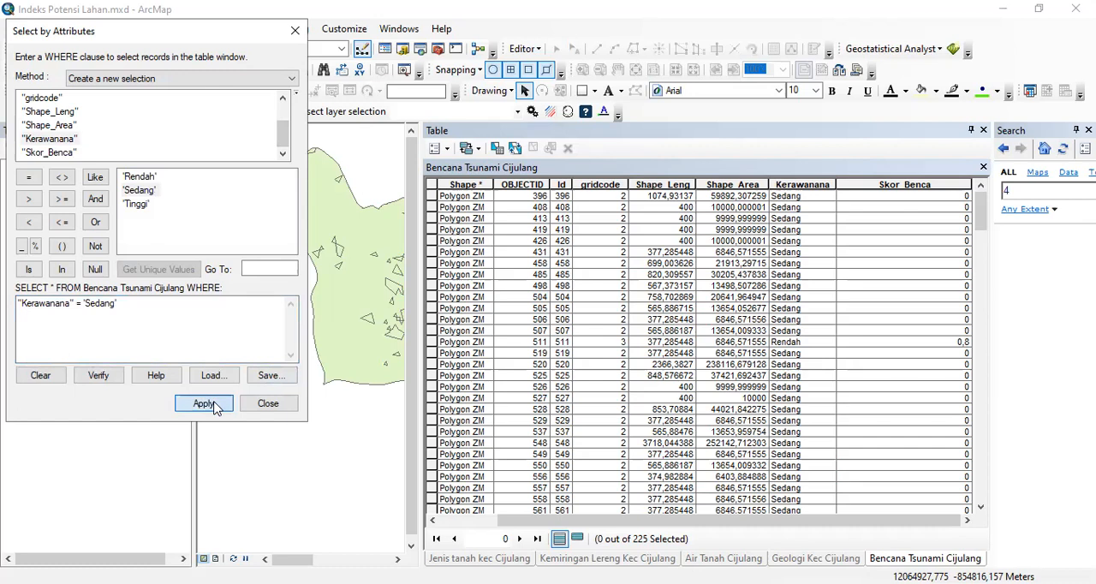
left_click(579, 538)
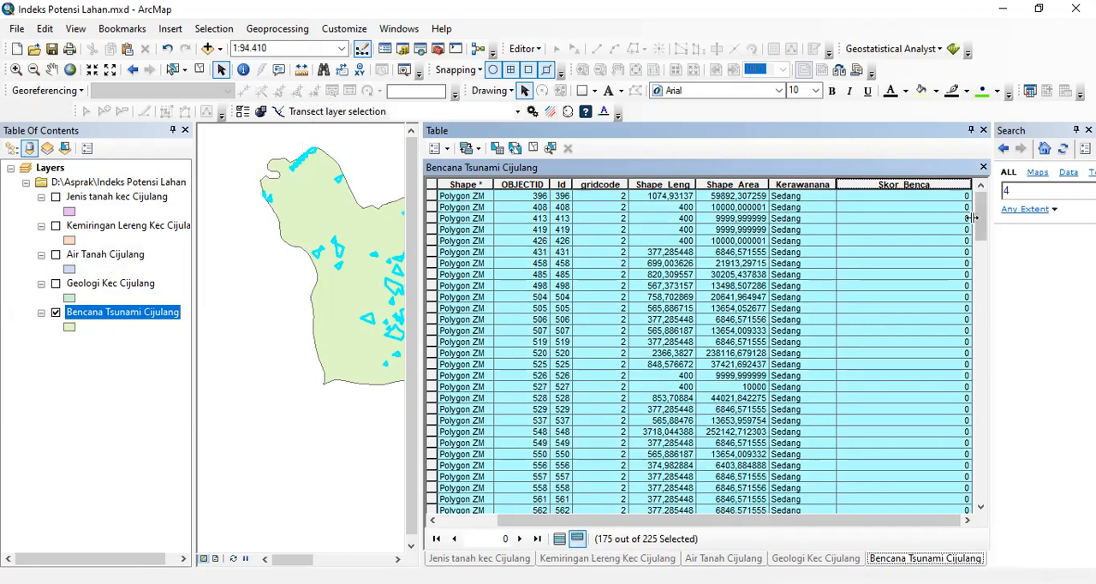
- Calculate Skor_Benca as "0,7" for the selected Sedang records, then show all records and clear the selection
right_click(915, 188)
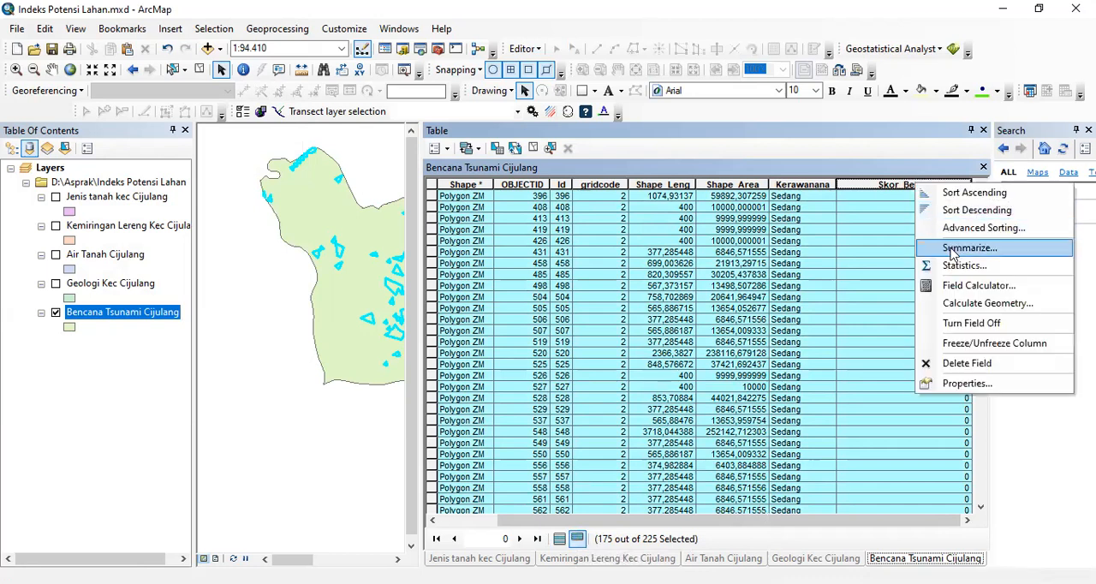
left_click(954, 286)
left_click(393, 321)
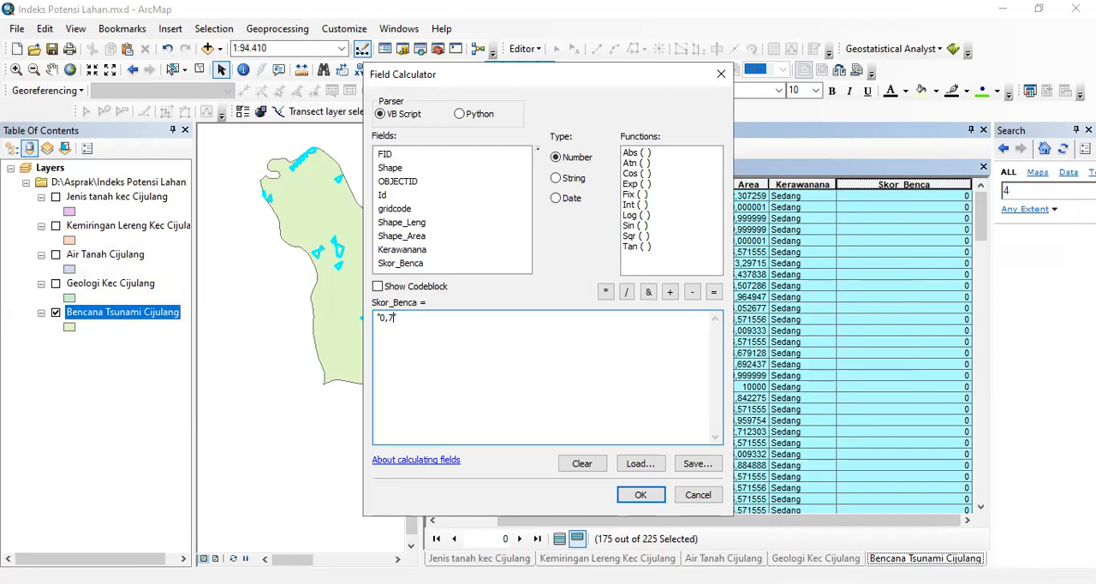
left_click(642, 497)
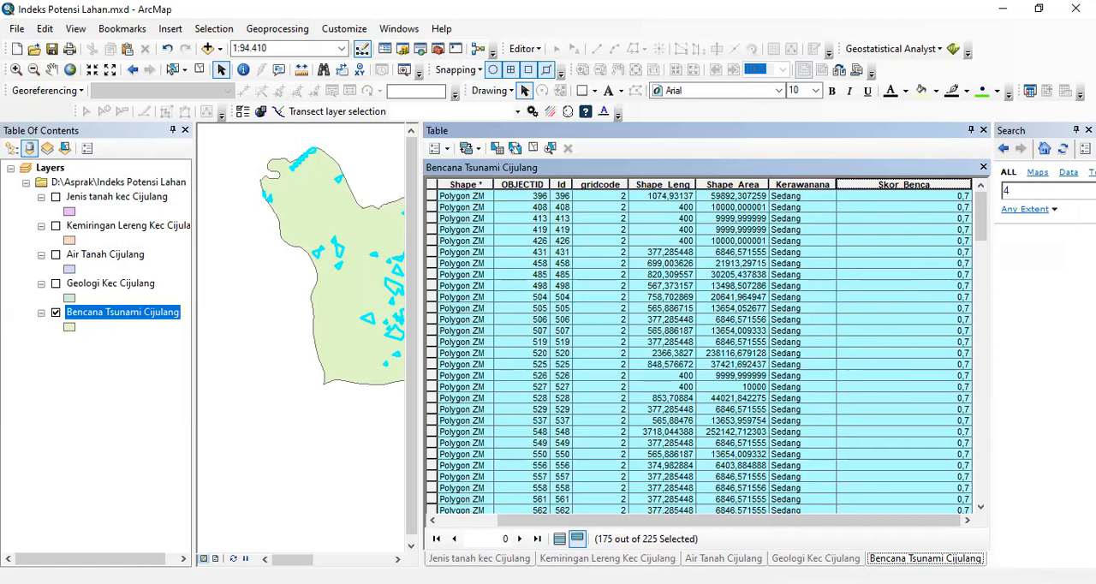
left_click(560, 540)
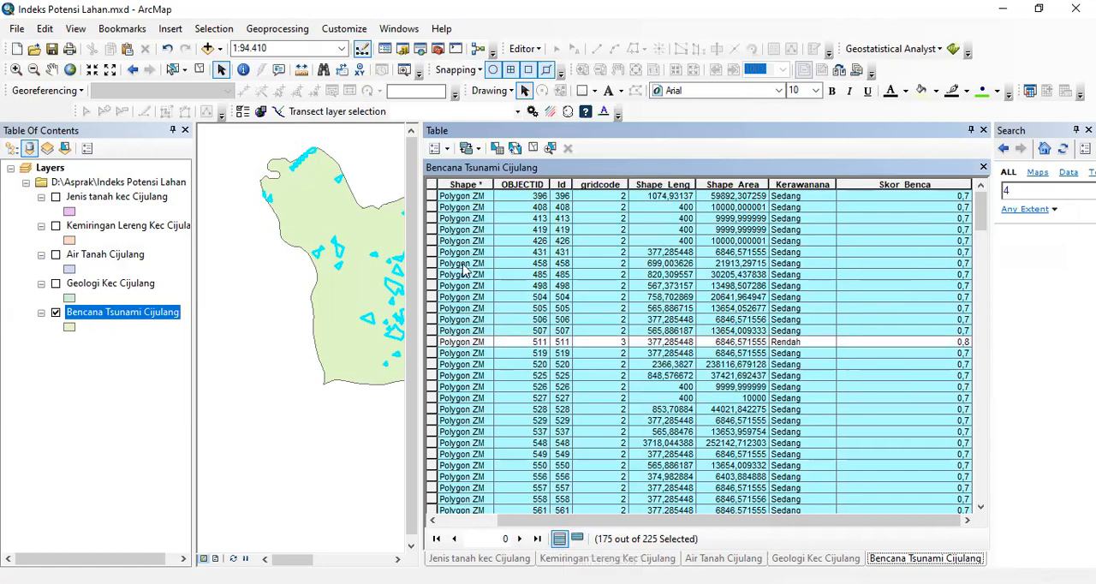
left_click(431, 185)
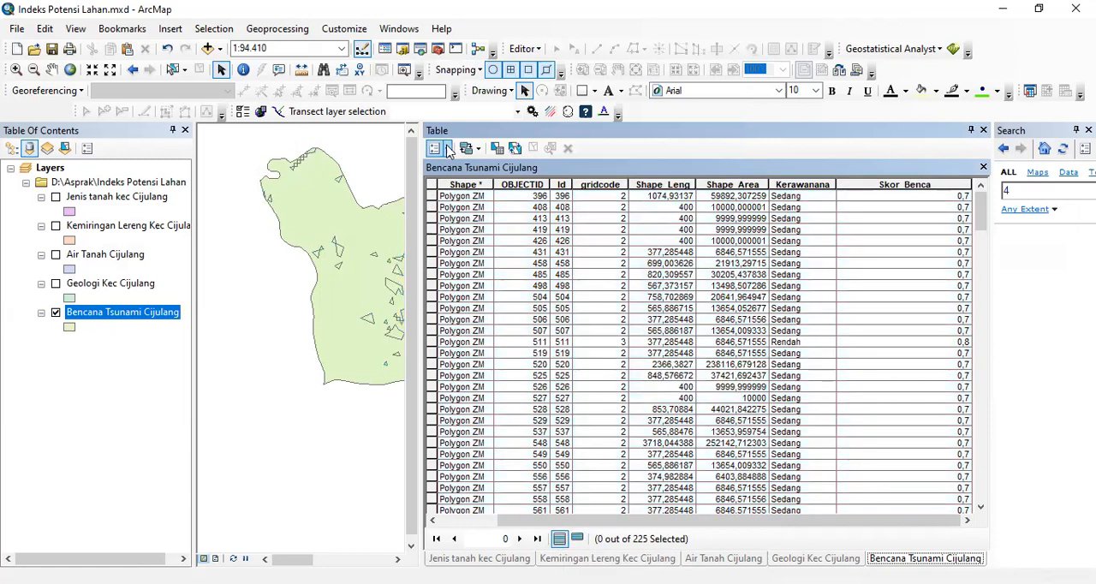
- Replace the attribute query with "Kerawanana" = 'Tinggi', apply it and show only the selected Bencana Tsunami Cijulang records
left_click(449, 150)
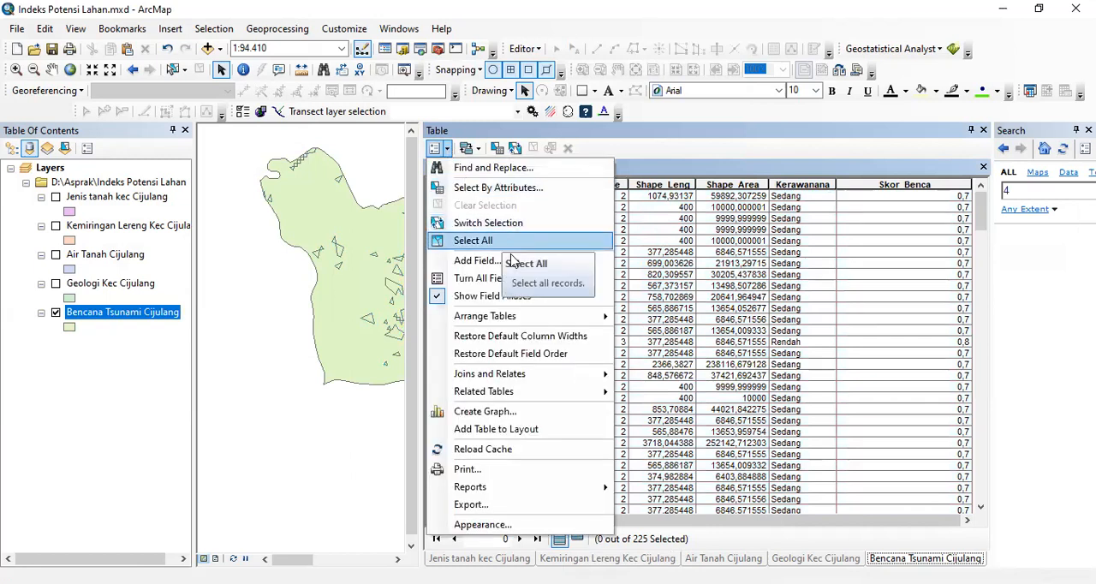
left_click(496, 187)
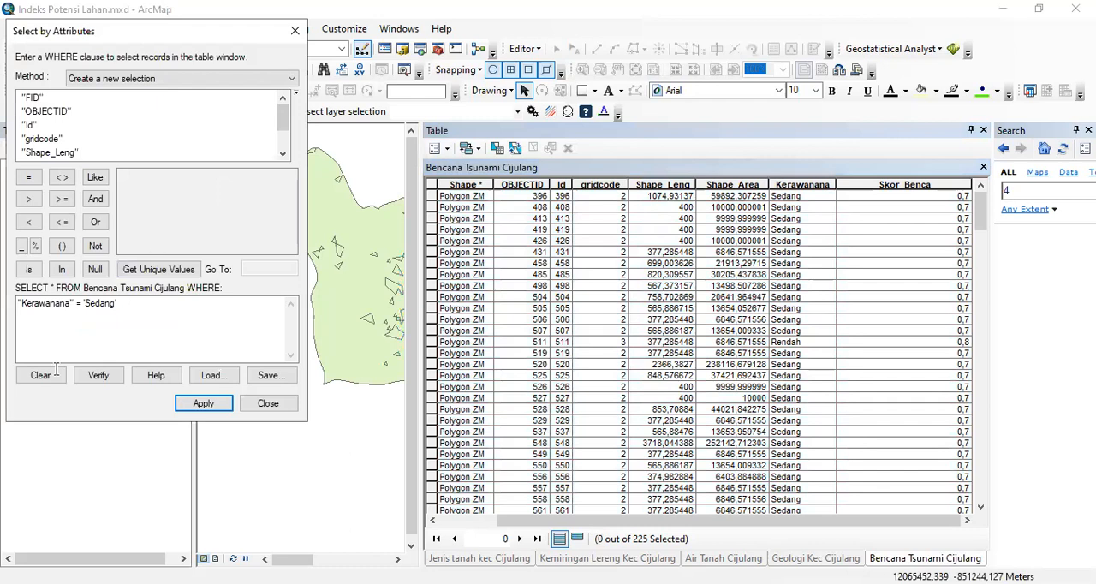
left_click(40, 377)
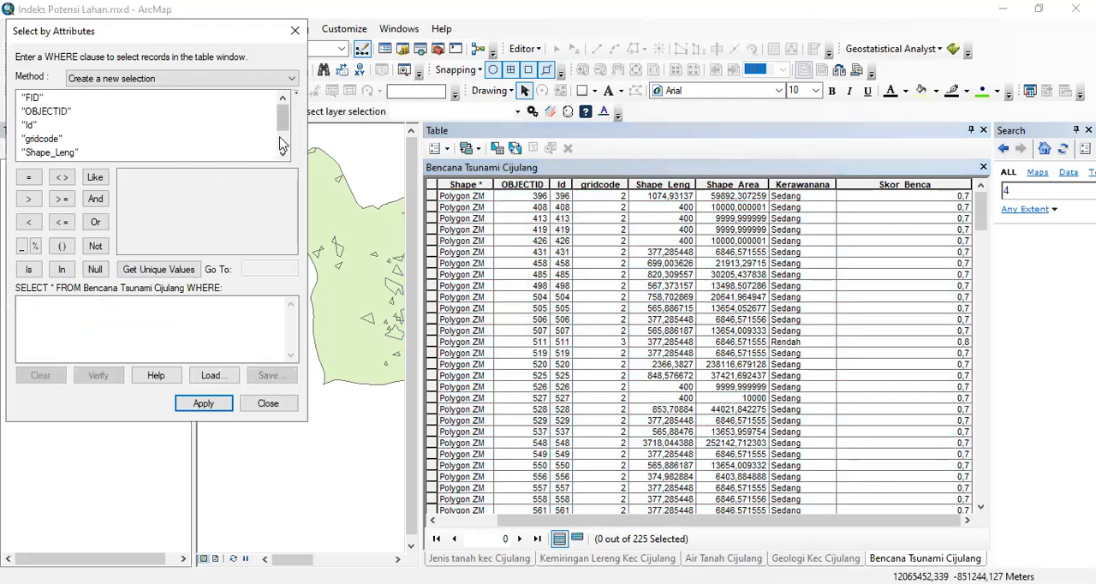
left_click_drag(284, 123, 281, 142)
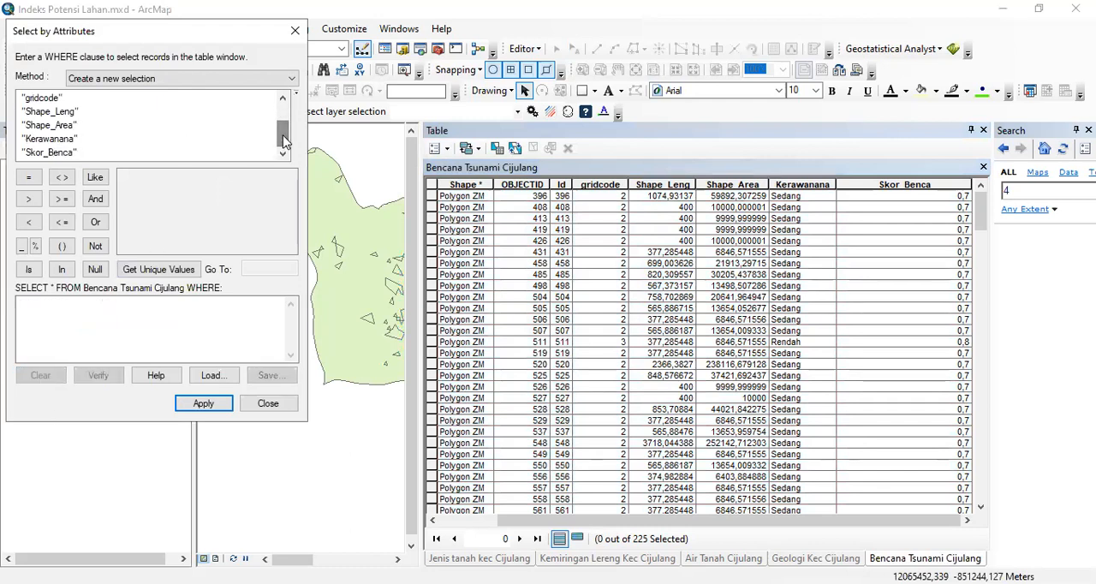
double_click(62, 143)
left_click(28, 177)
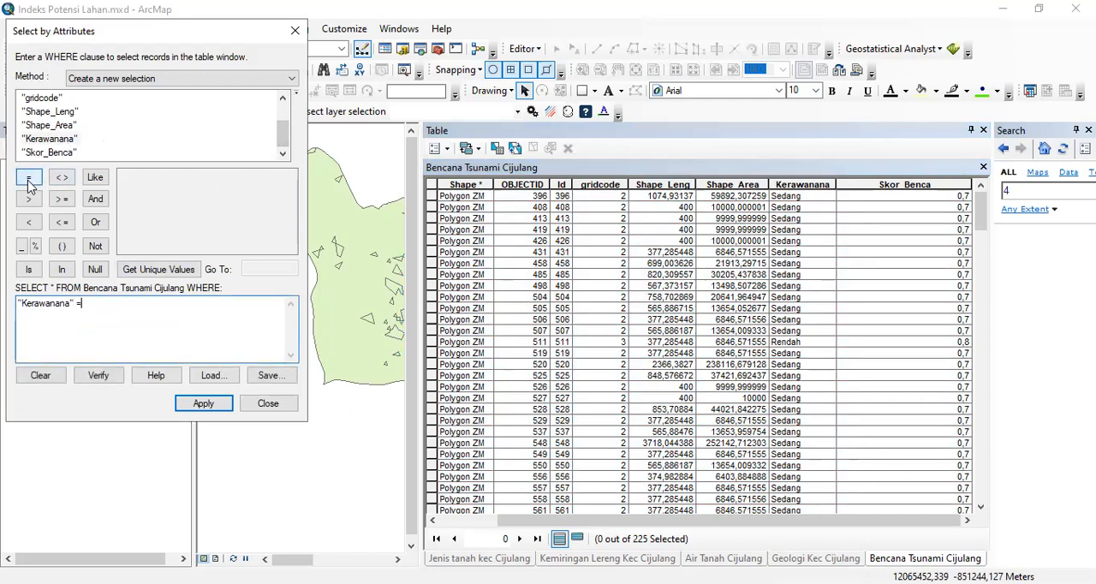
left_click(184, 271)
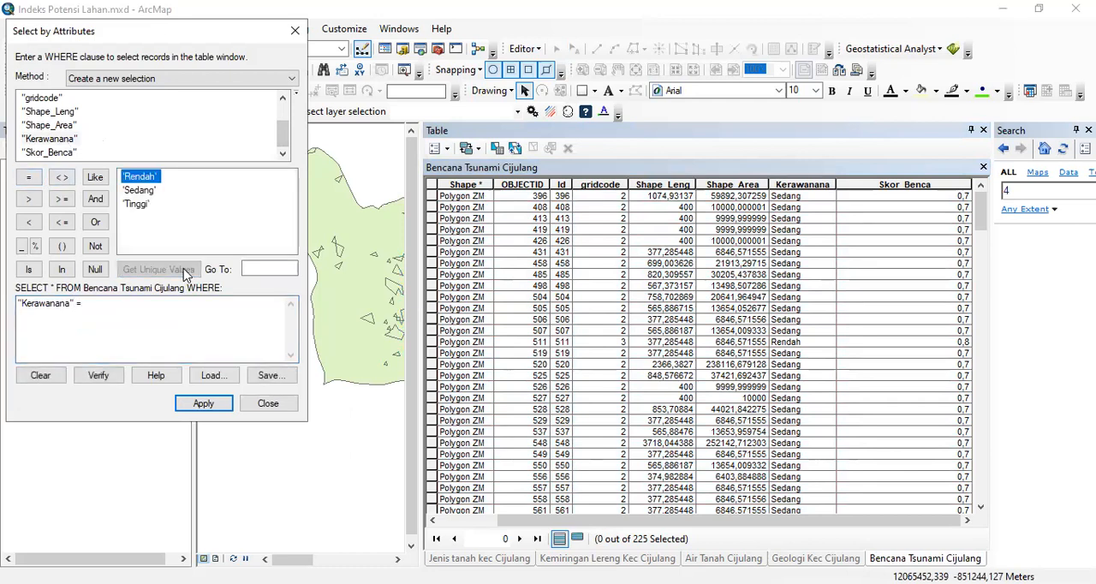
double_click(137, 205)
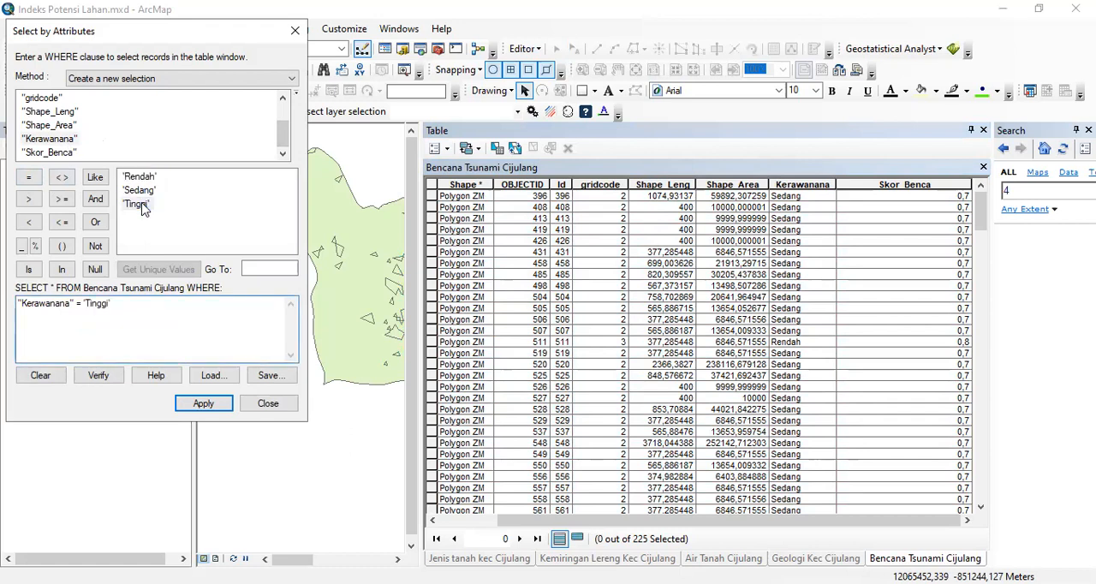
left_click(213, 408)
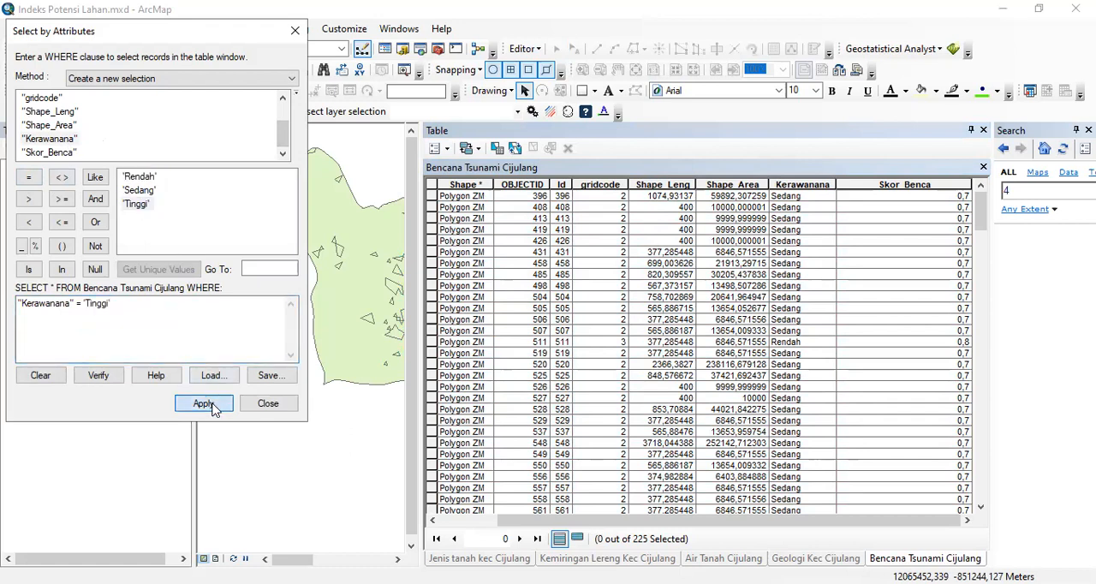
left_click(578, 538)
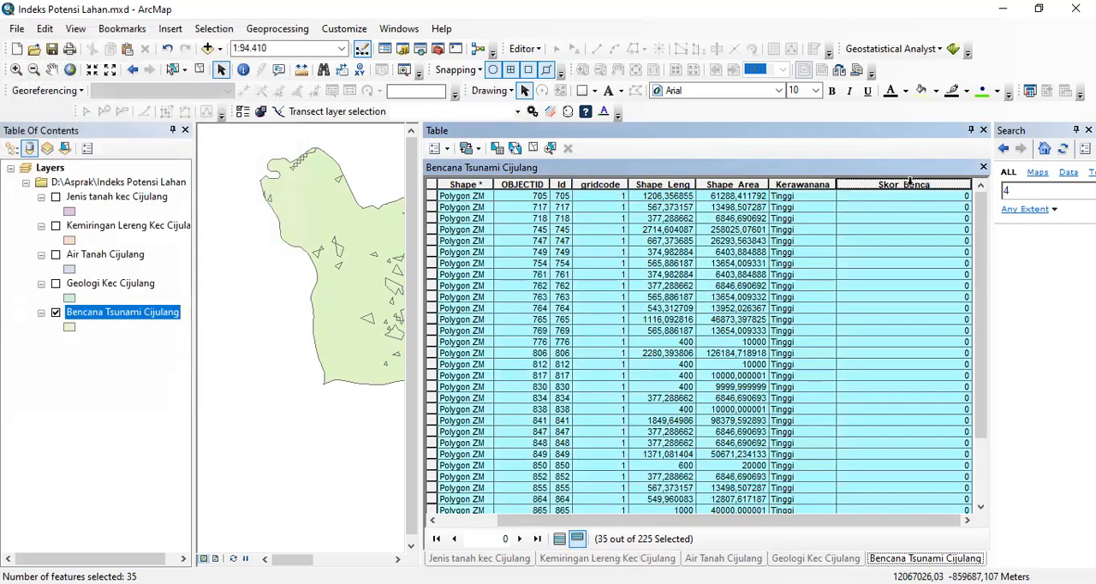
- Calculate Skor_Benca as "0,6" for the selected Tinggi records, then show all records and clear the selection
right_click(915, 190)
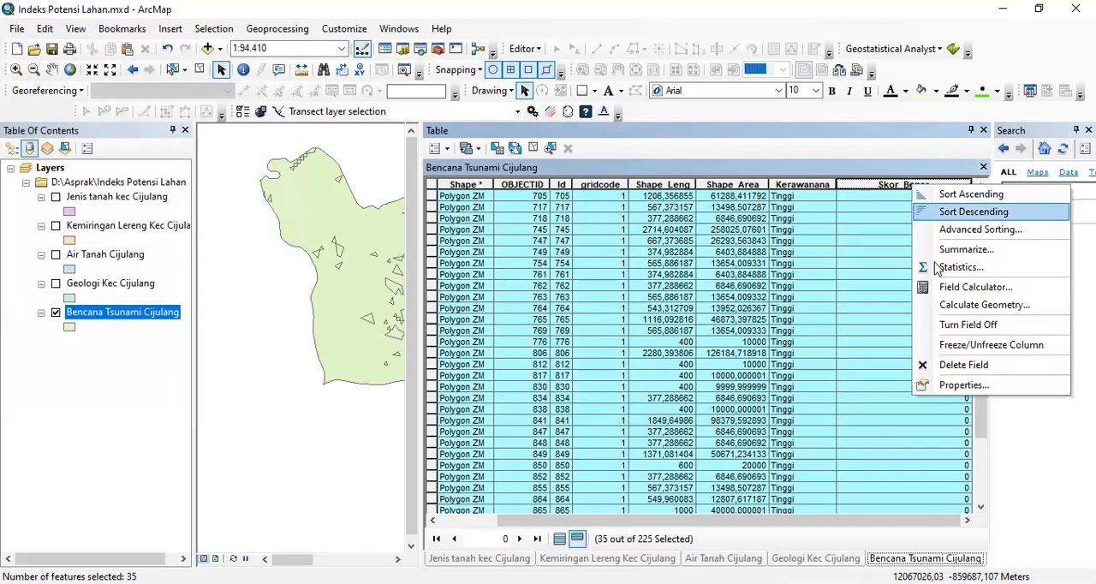
left_click(939, 290)
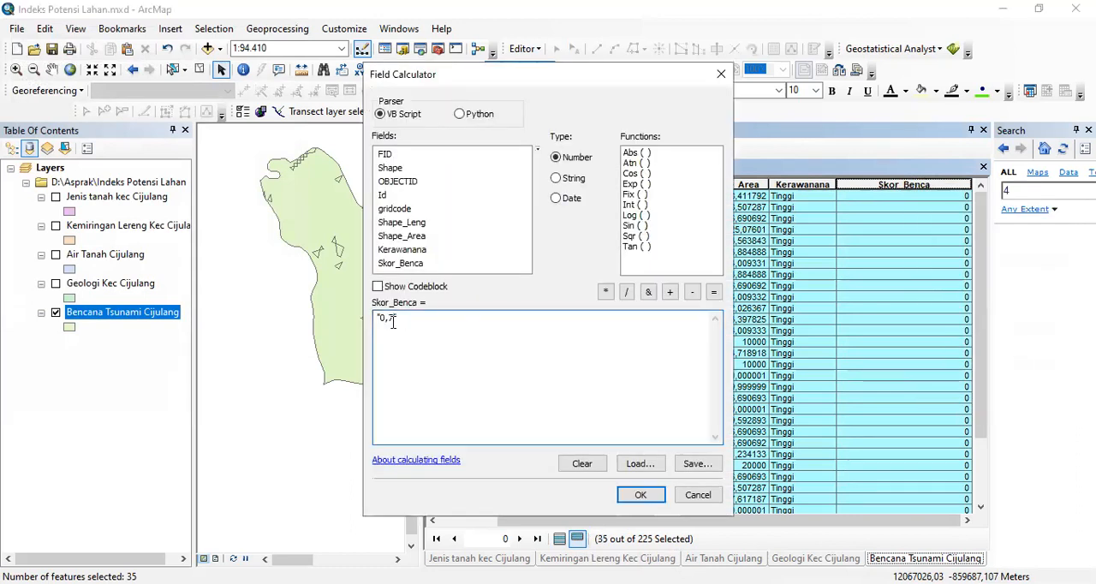
type("6")
left_click(643, 495)
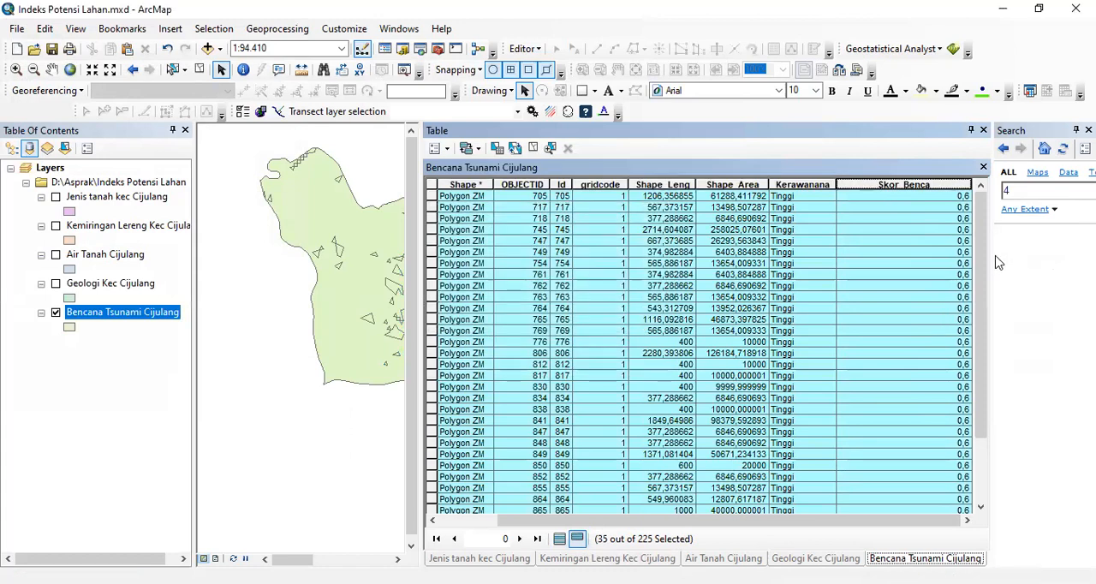
left_click_drag(983, 305, 977, 249)
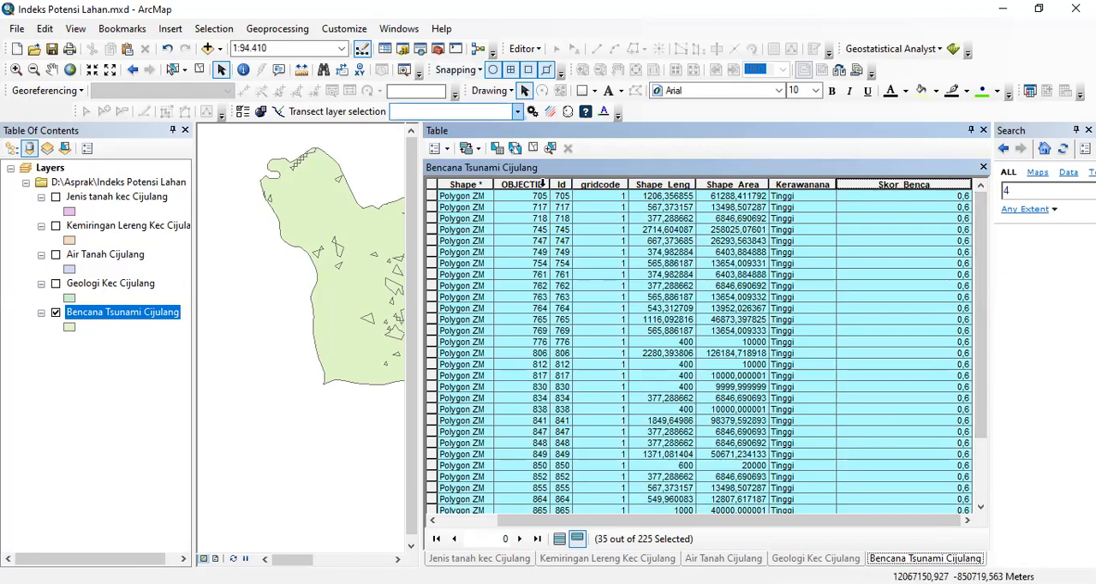
left_click(558, 538)
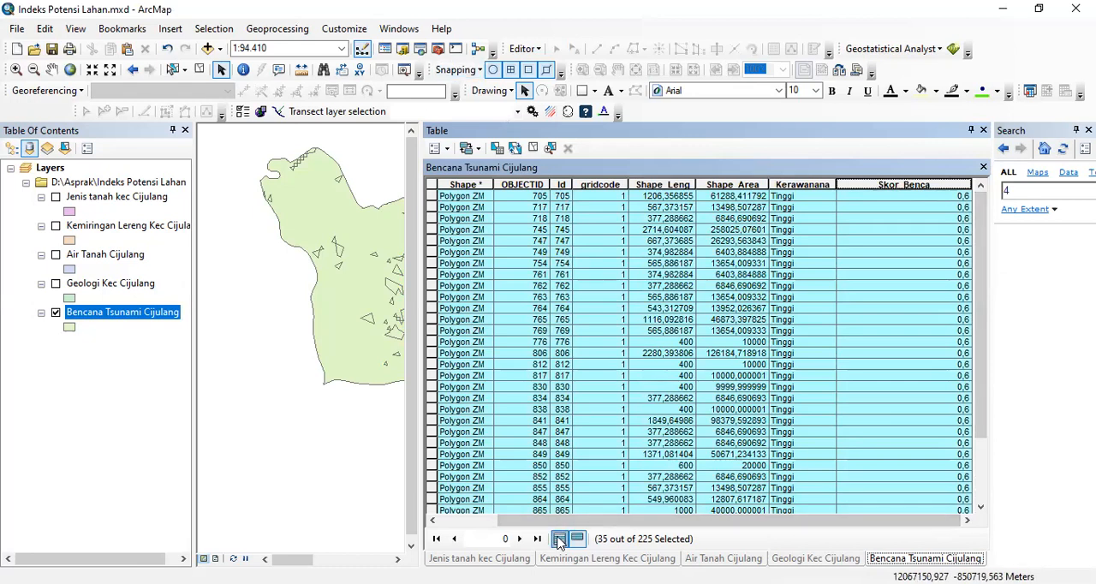
left_click(433, 187)
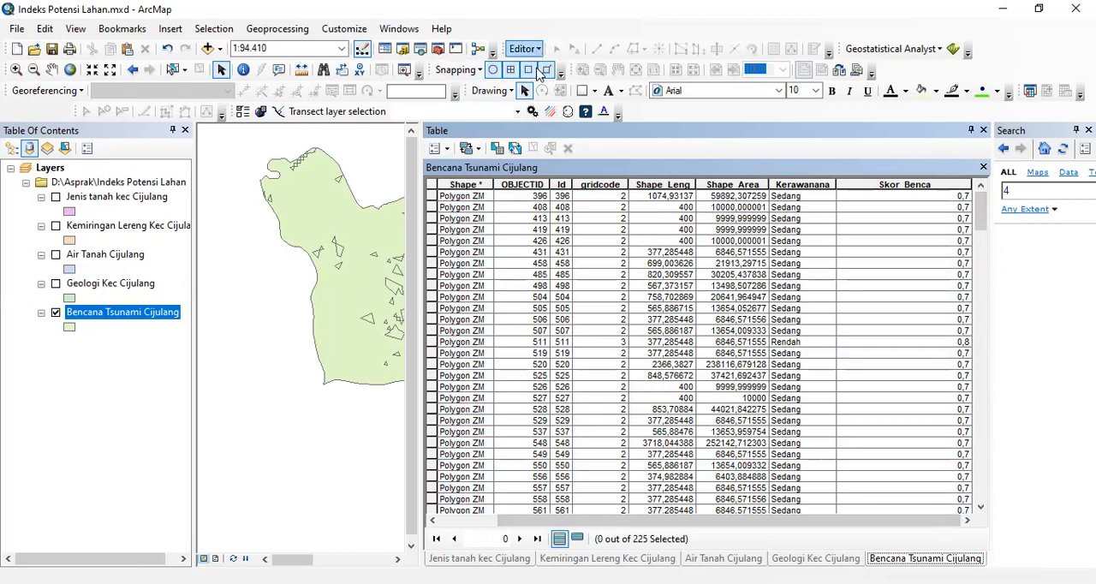
left_click(537, 50)
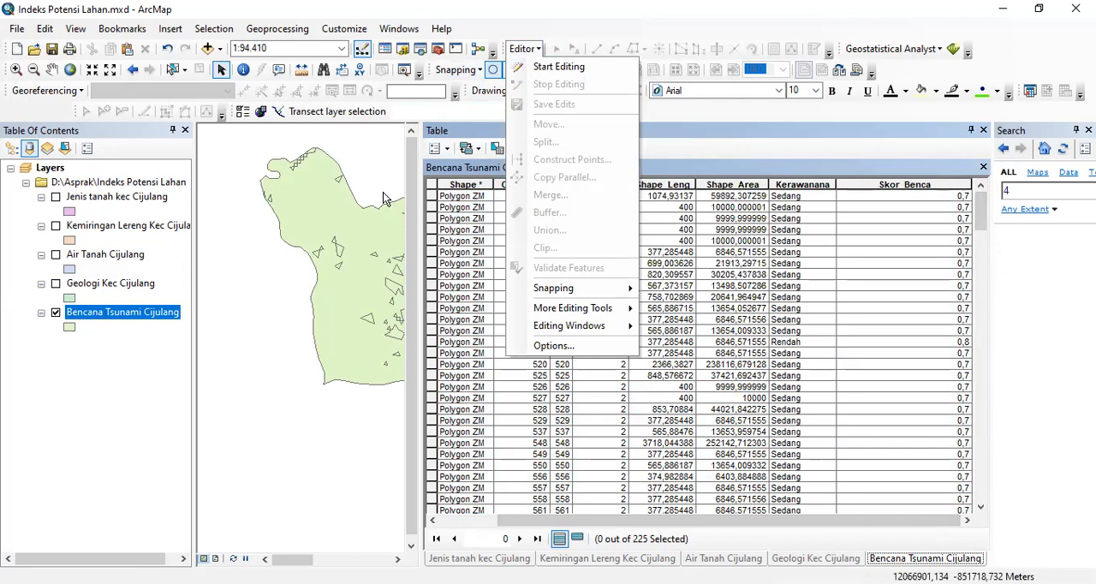
left_click(673, 524)
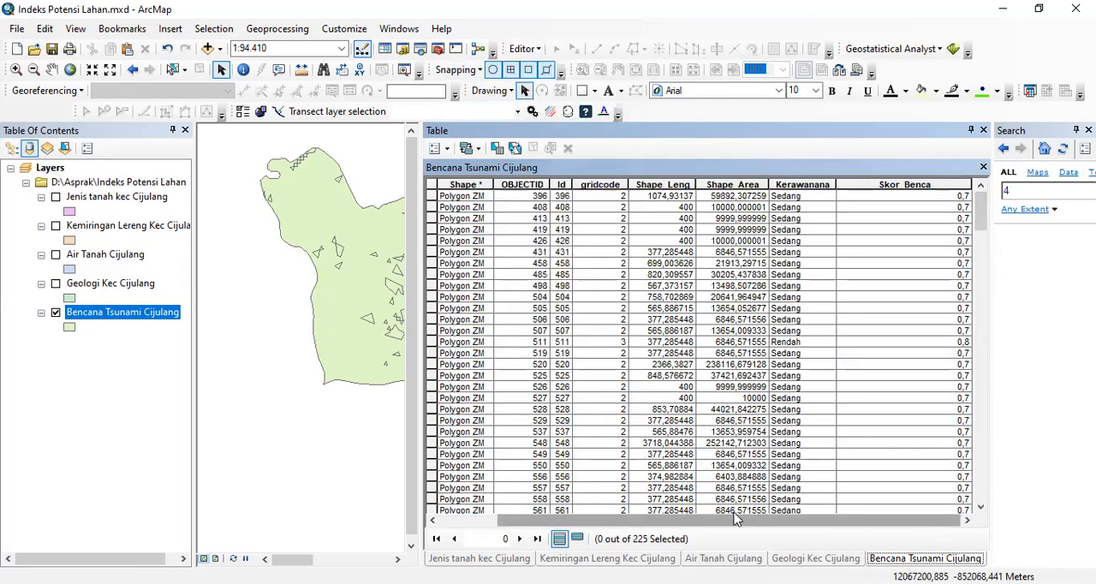
scroll(734, 519, "left", 2)
scroll(734, 511, "right", 1)
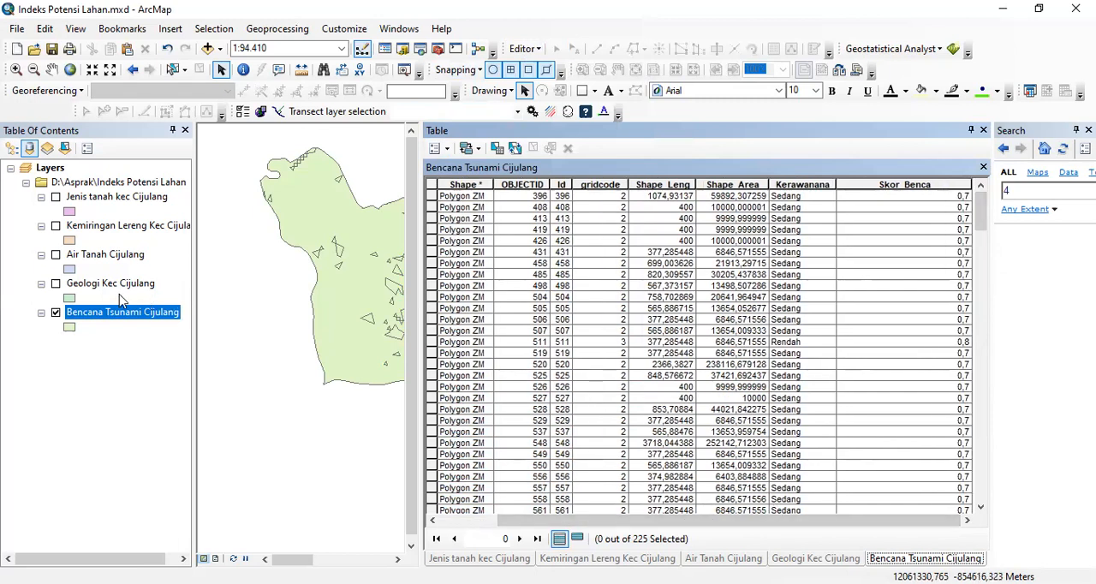
- Turn on the Geologi Kec Cijulang layer and open its attribute table to review the Skor_geolo scores
left_click(54, 281, "ctrl")
left_click(55, 283)
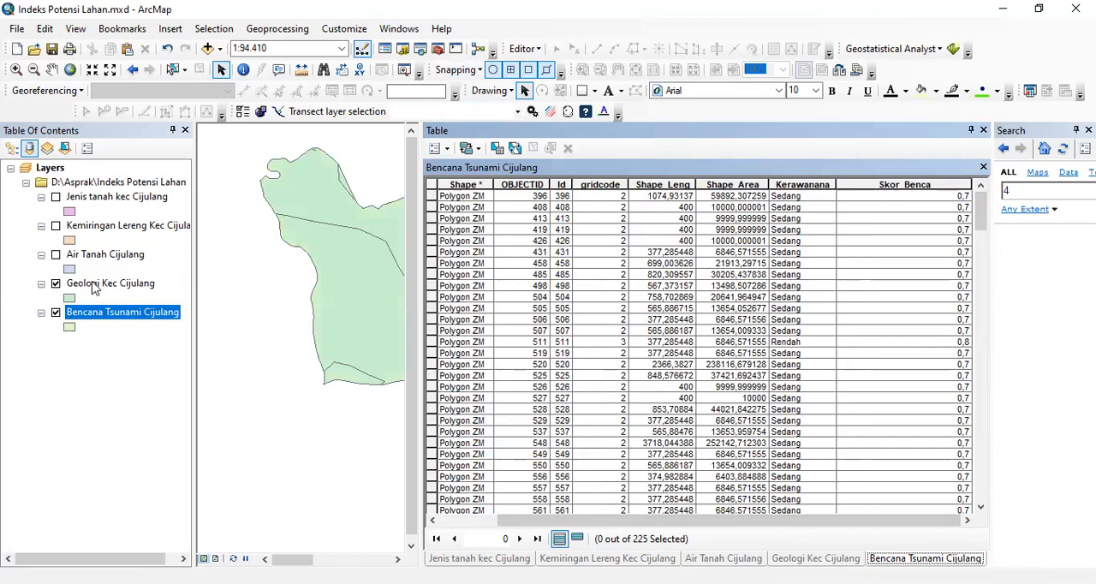
left_click(94, 287)
right_click(94, 288)
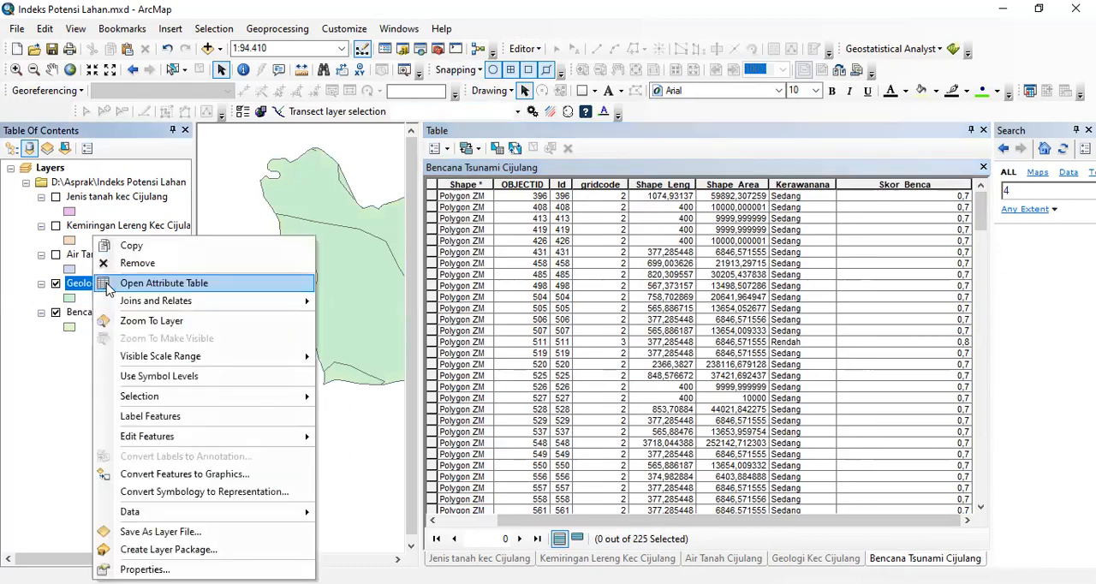
left_click(107, 289)
left_click(55, 284)
left_click(55, 284)
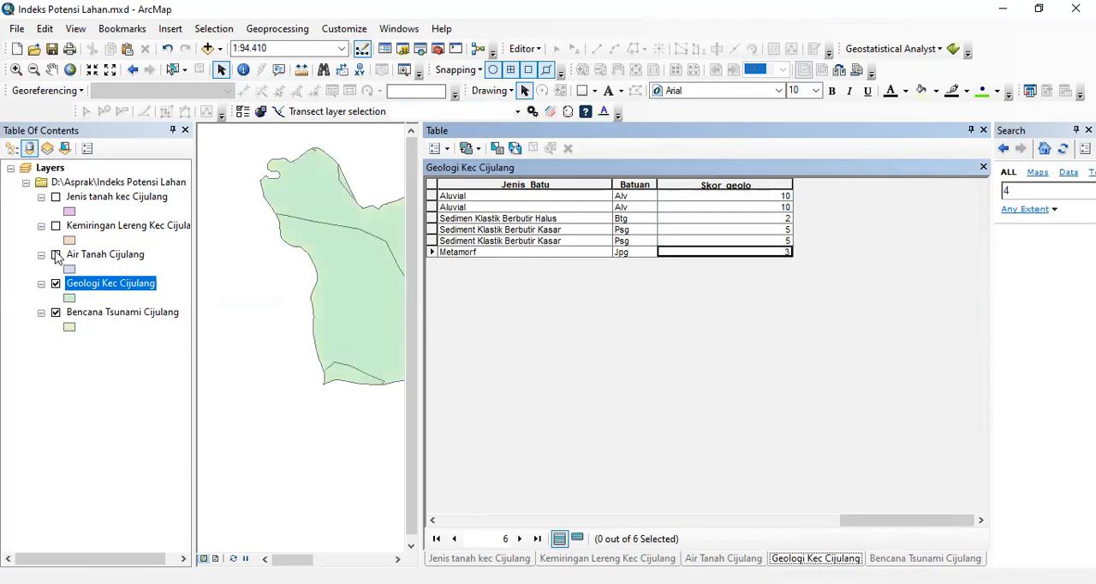
- Turn on the Air Tanah Cijulang layer and open its attribute table to review the groundwater scores
left_click(56, 255)
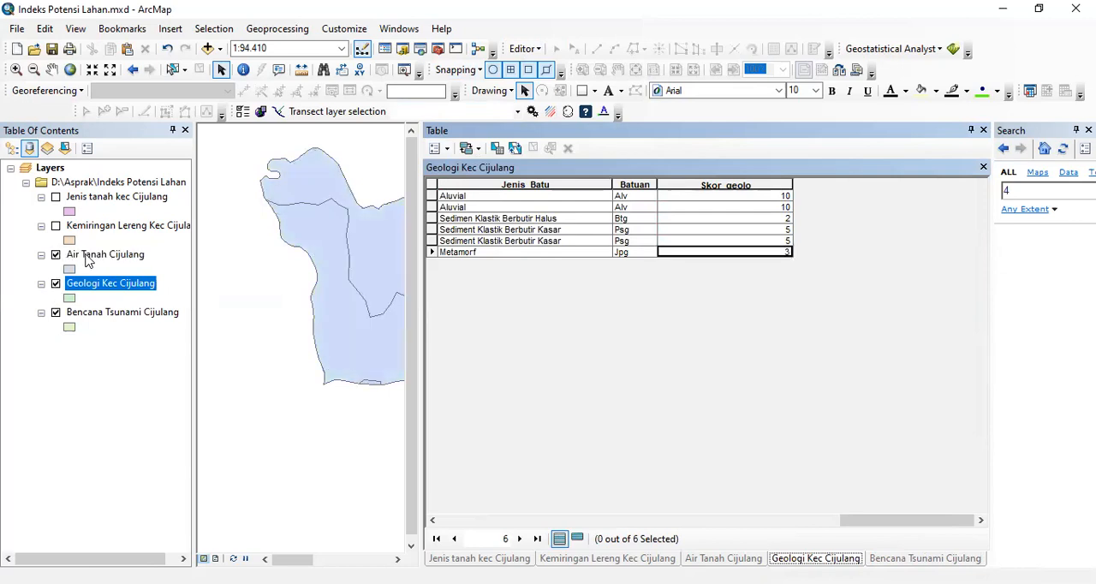
left_click(88, 256)
right_click(109, 263)
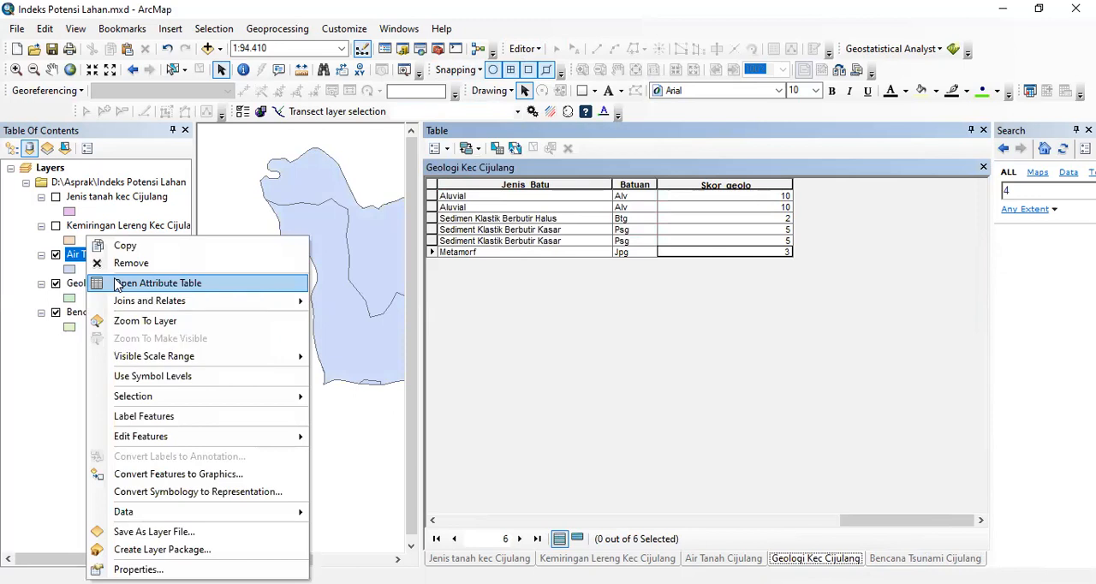
left_click(119, 284)
- Turn on the Kemiringan Lereng Kec Cijulang layer and open its attribute table to review the slope scores
left_click(56, 226)
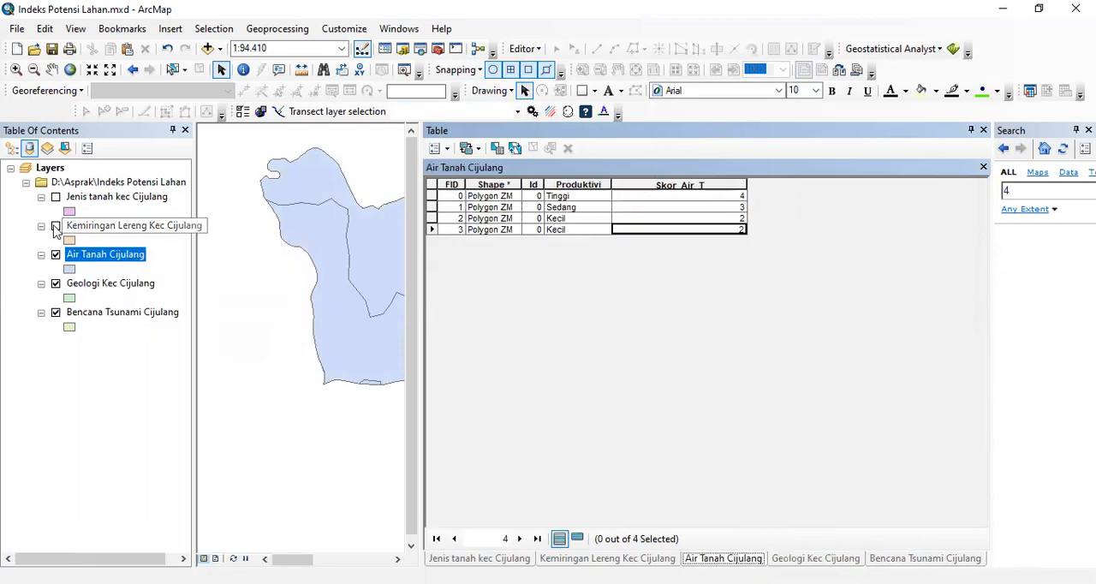
left_click(90, 231)
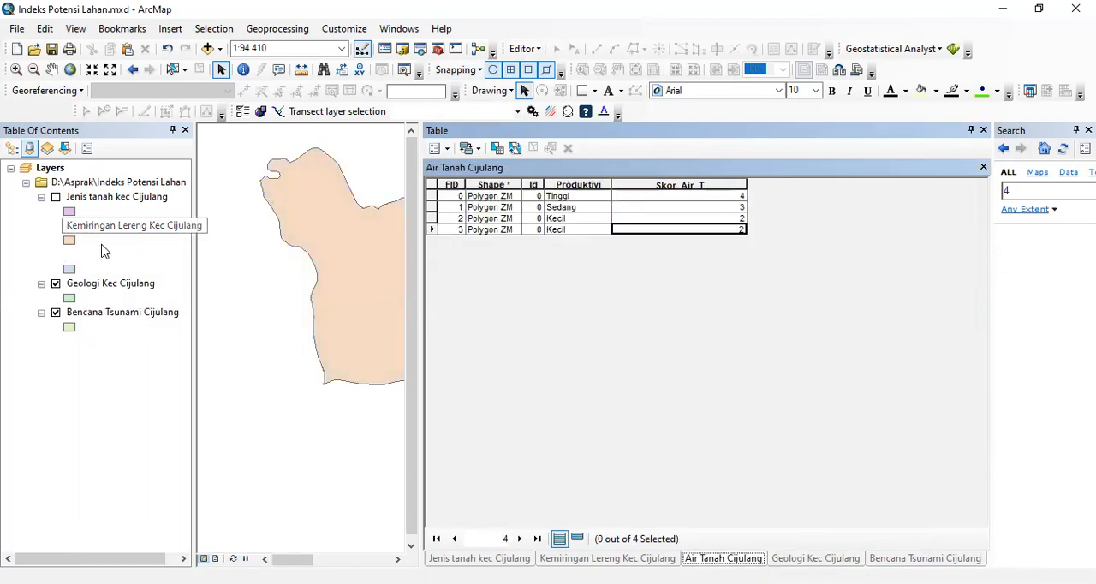
right_click(100, 225)
left_click(165, 271)
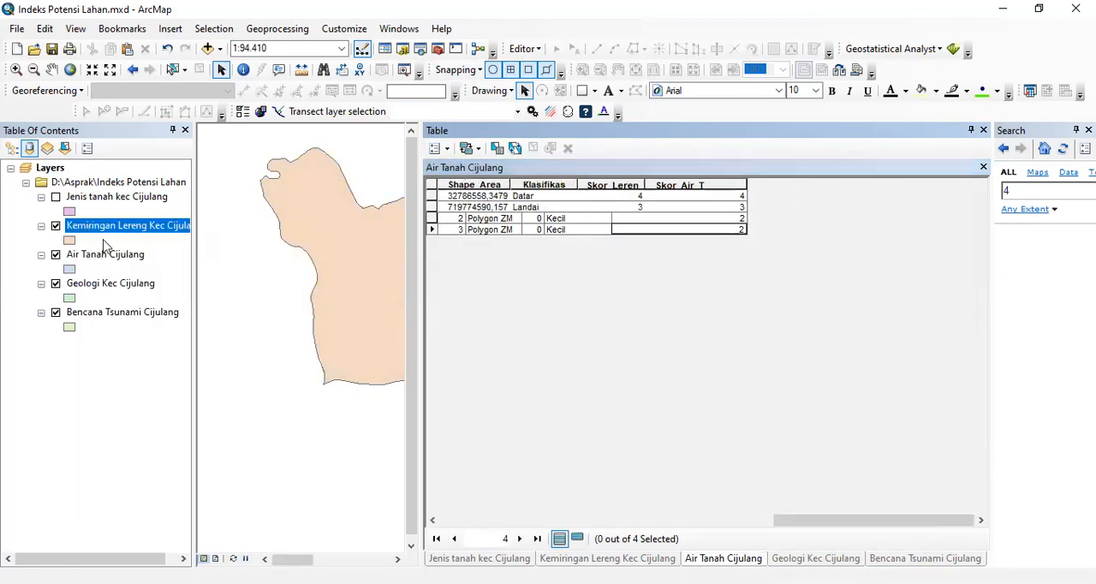
- Turn on the Jenis tanah kec Cijulang layer, review the soil scores in its attribute table, and close the table window
left_click(56, 196)
left_click(91, 198)
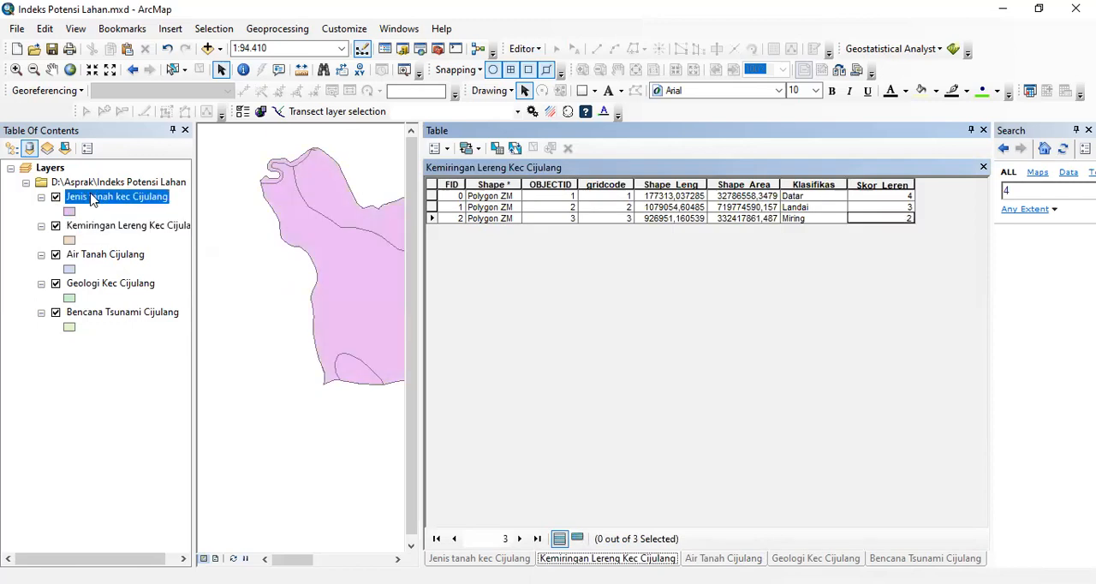
right_click(92, 198)
left_click(125, 243)
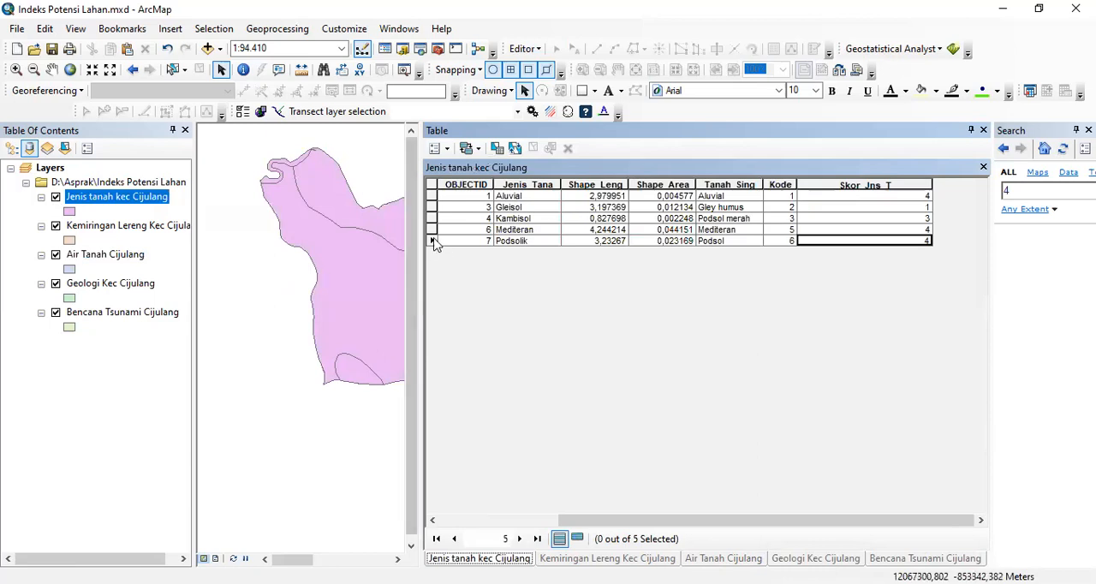
left_click(984, 131)
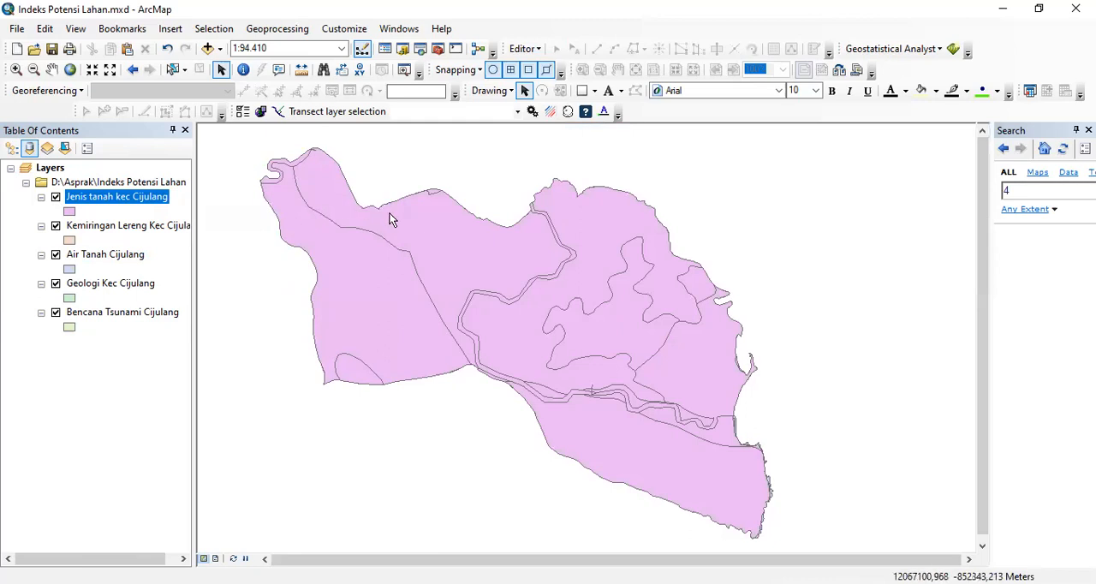
- Start an Intersect with Jenis tanah kec Cijulang, Kemiringan Lereng Kec Cijulang, Air Tanah Cijulang and Geologi Kec Cijulang as input features
left_click(280, 35)
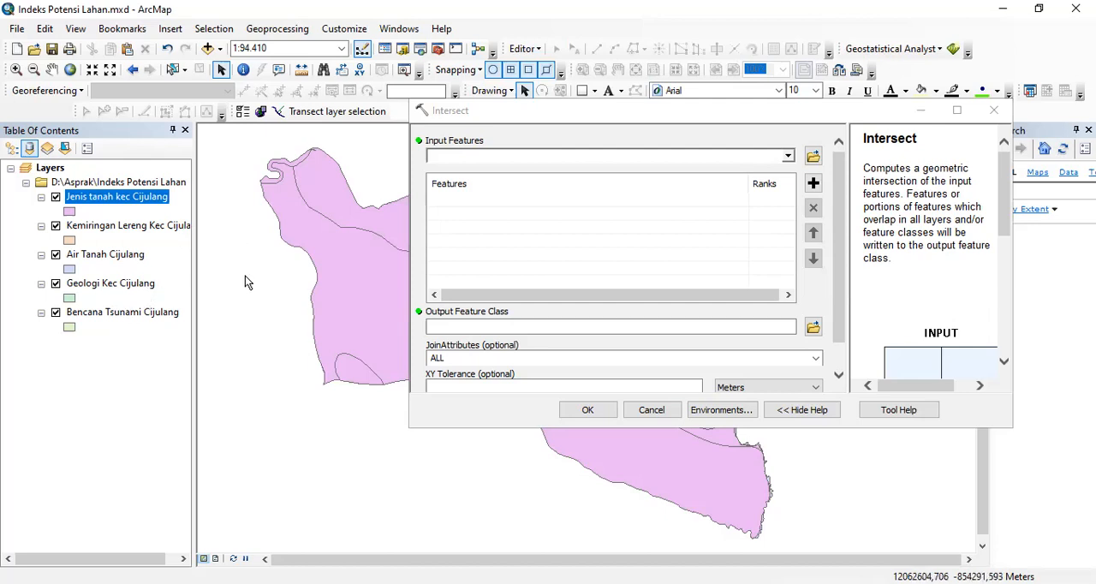
left_click(788, 157)
left_click(549, 171)
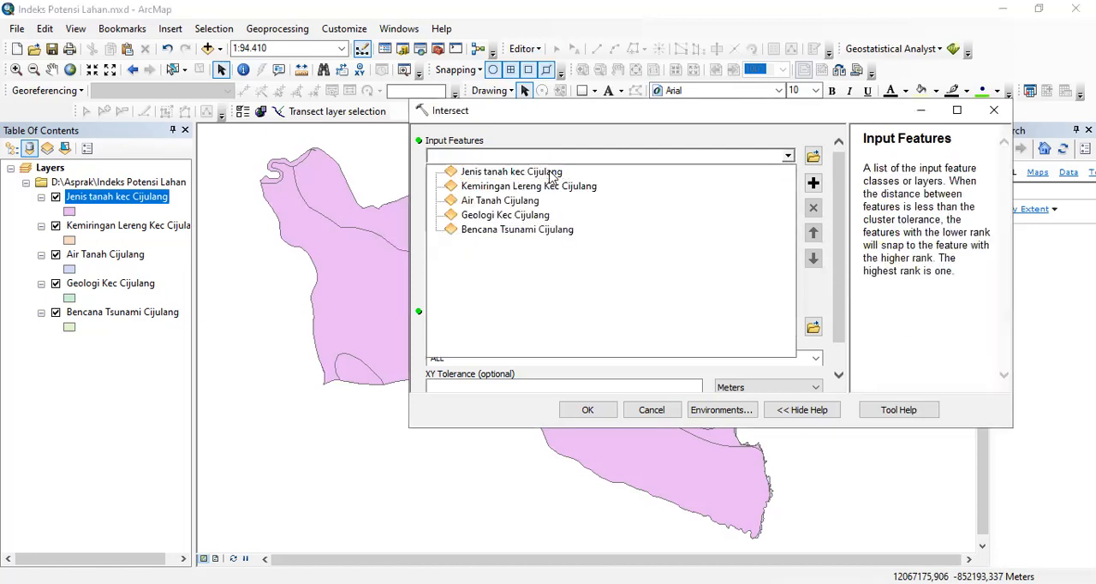
left_click(788, 157)
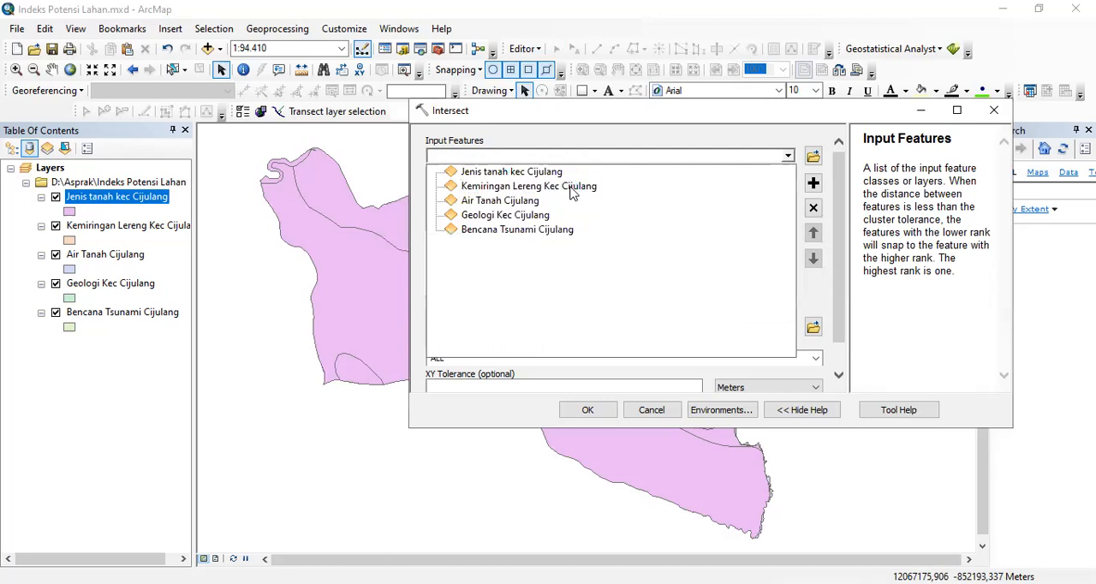
left_click(696, 186)
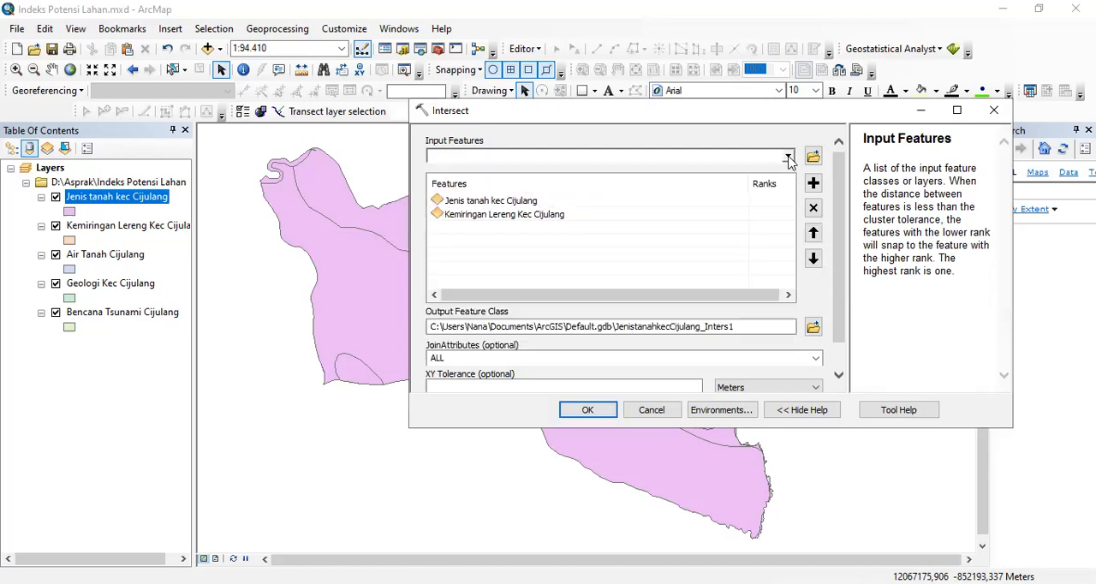
left_click(788, 157)
left_click(542, 199)
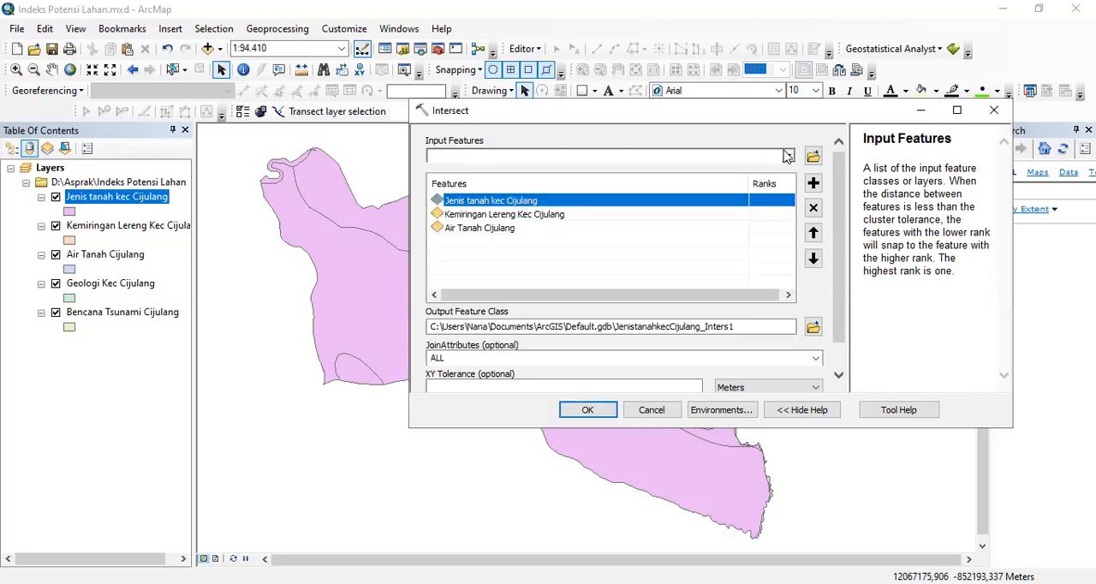
left_click(544, 215)
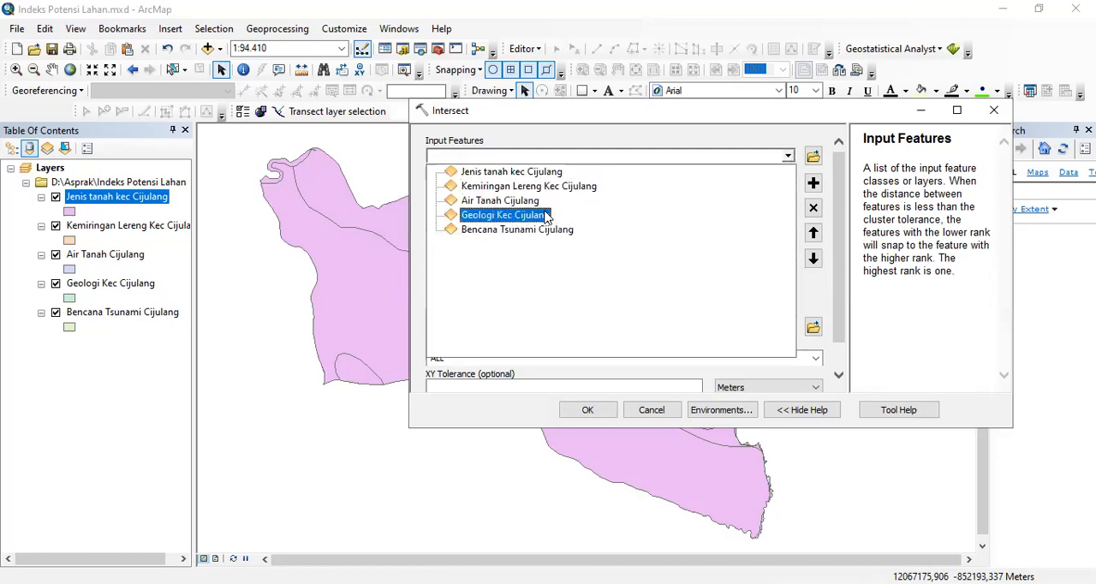
left_click(545, 217)
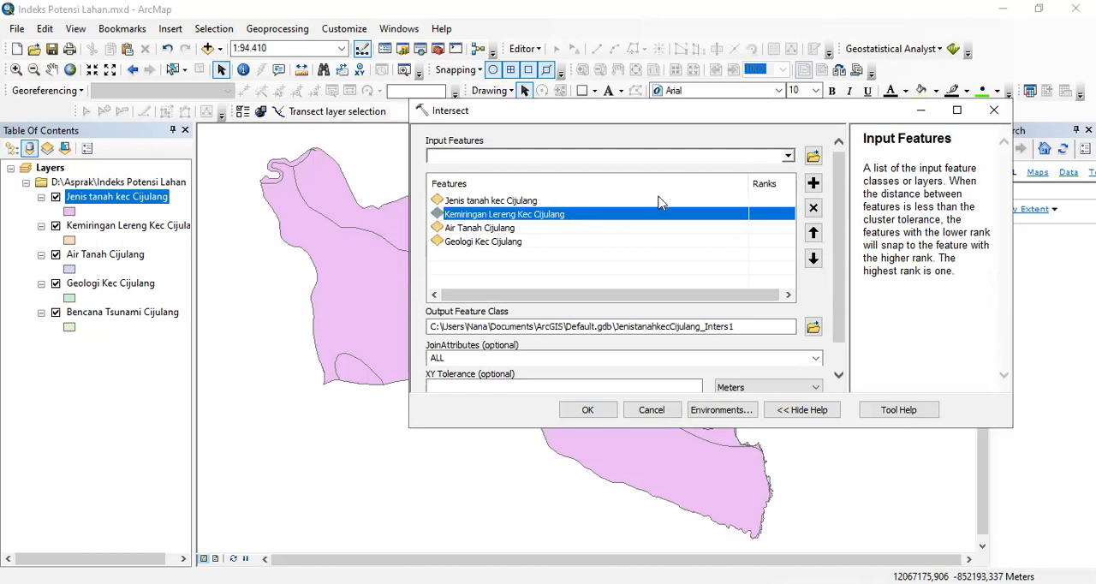
- Set the Intersect output to Overlay 1.shp in the Indeks Potensi Lahan folder and run the tool
left_click(812, 327)
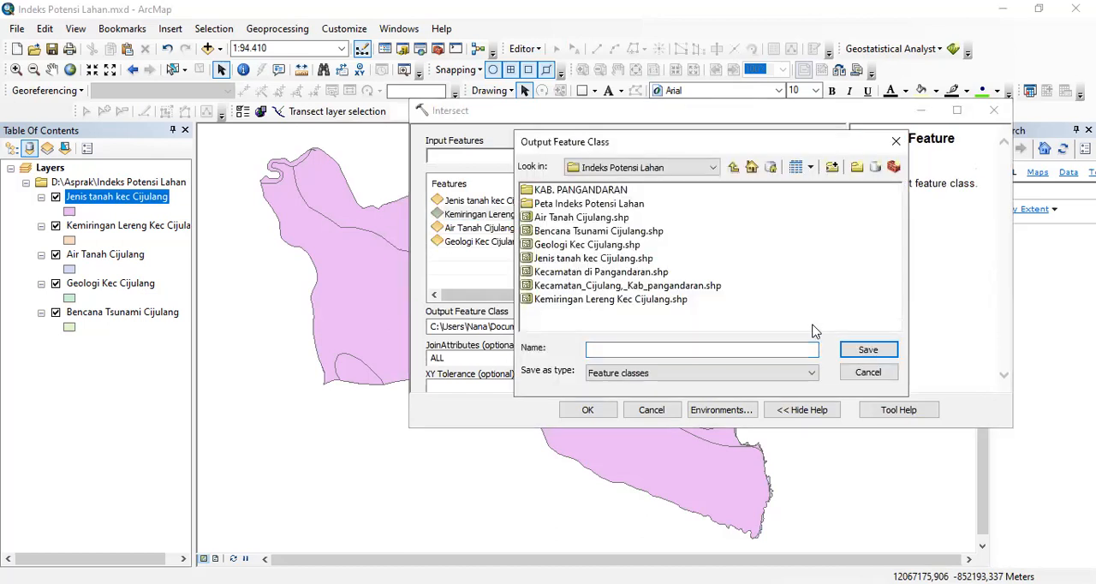
left_click(621, 349)
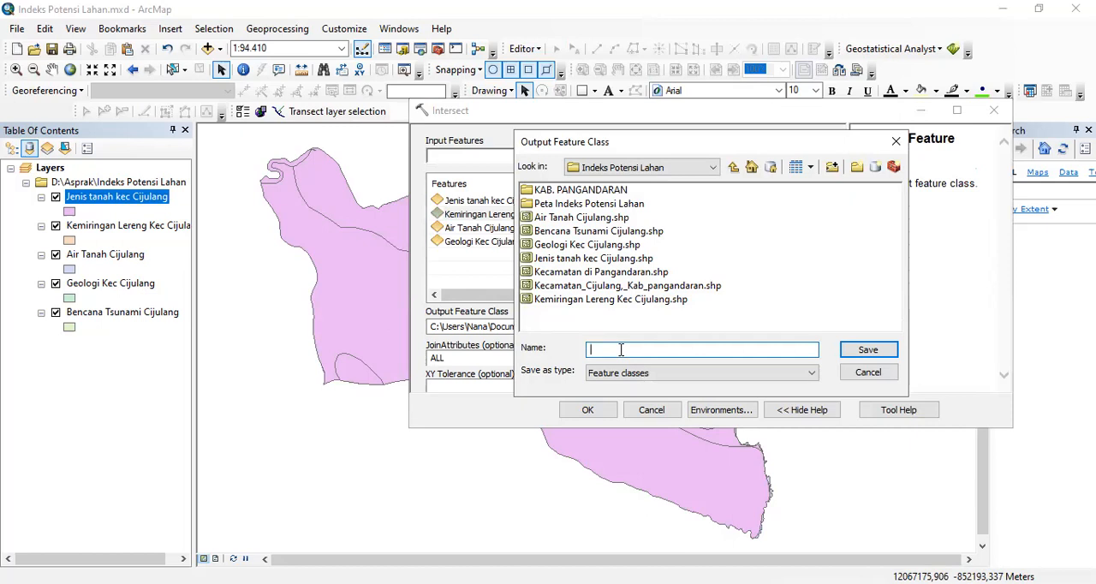
type("Overlay 1")
left_click(867, 350)
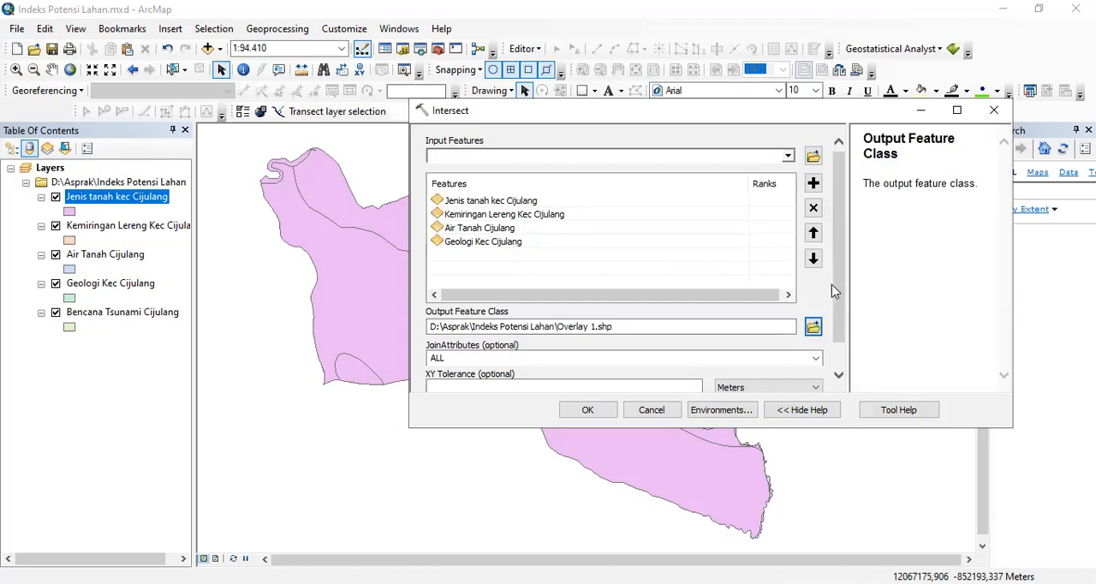
scroll(832, 308, "down", 2)
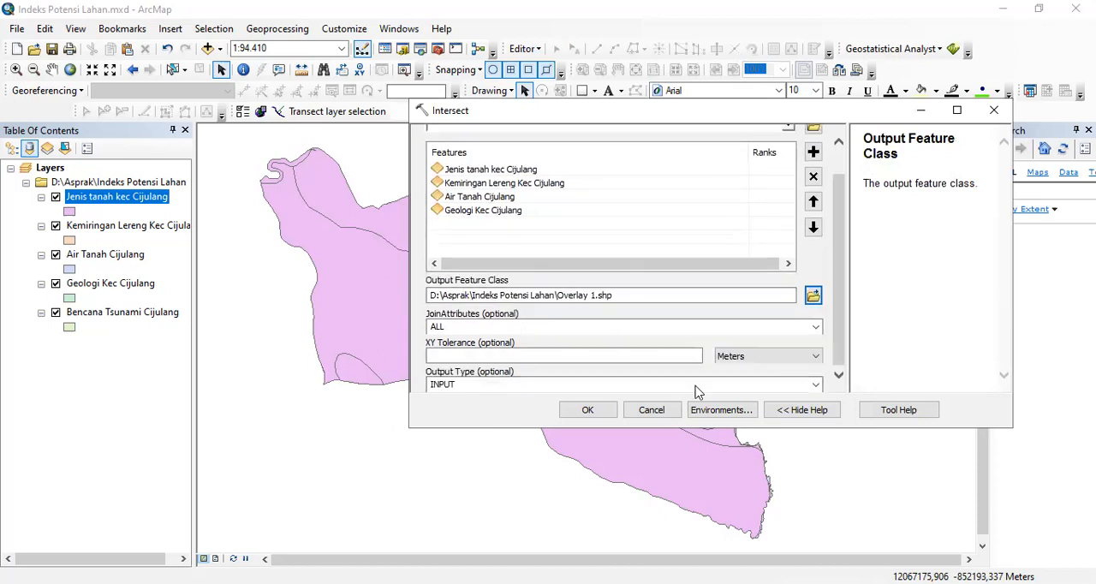
left_click(598, 412)
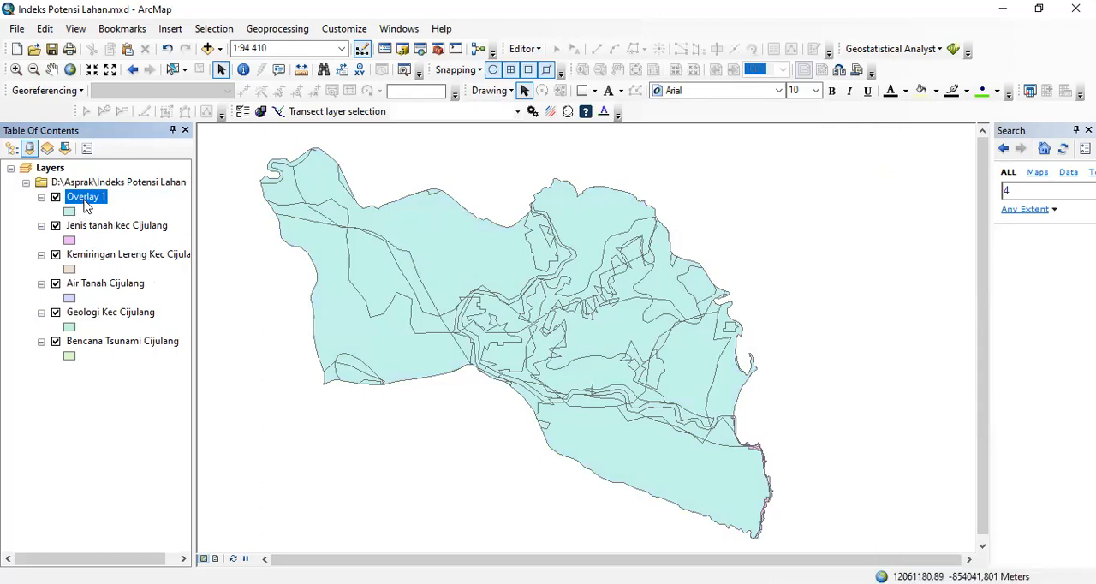
- Review the combined fields across the Overlay 1 attribute table, and close the table window
right_click(85, 204)
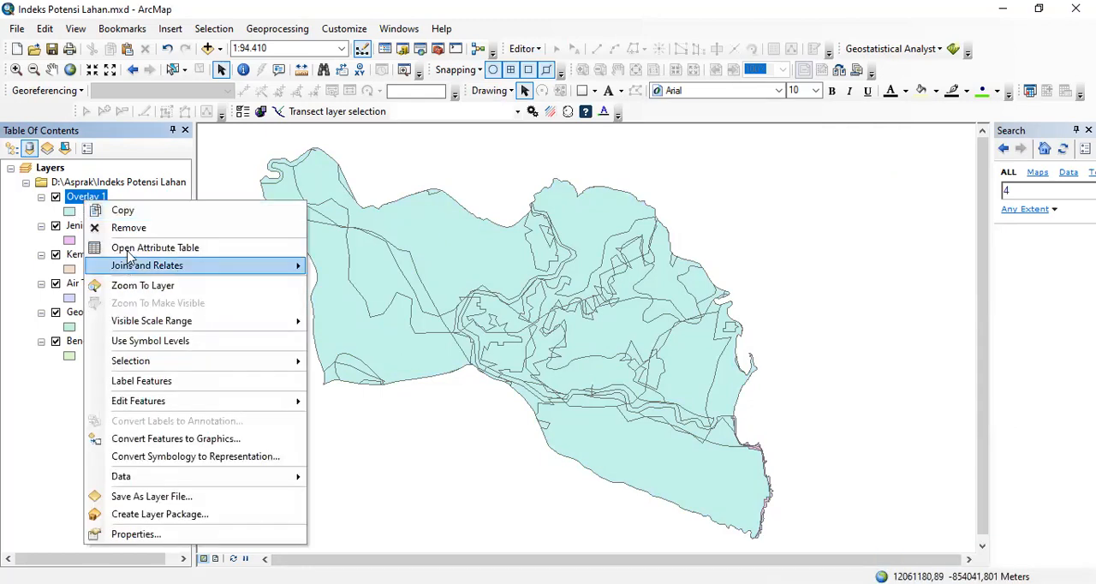
left_click(126, 248)
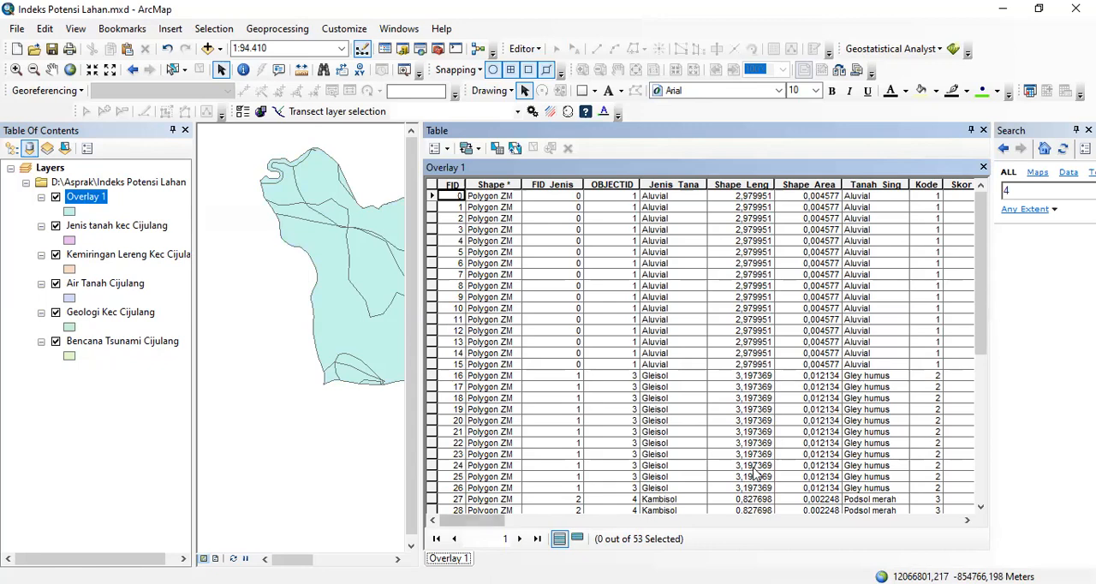
left_click_drag(501, 523, 942, 505)
left_click_drag(983, 323, 961, 264)
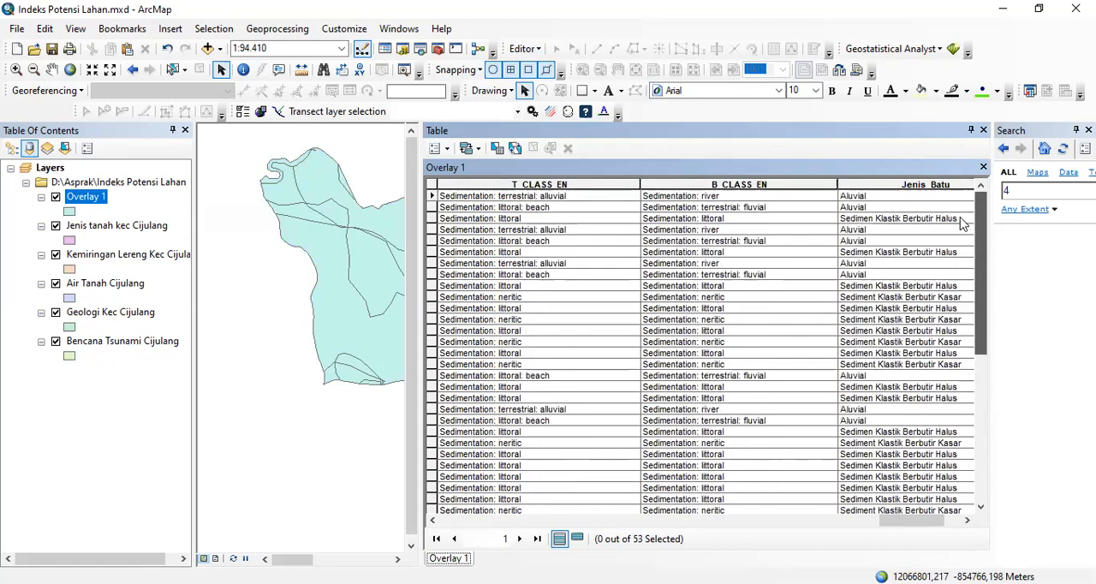
left_click_drag(888, 528, 729, 517)
left_click_drag(547, 509, 459, 488)
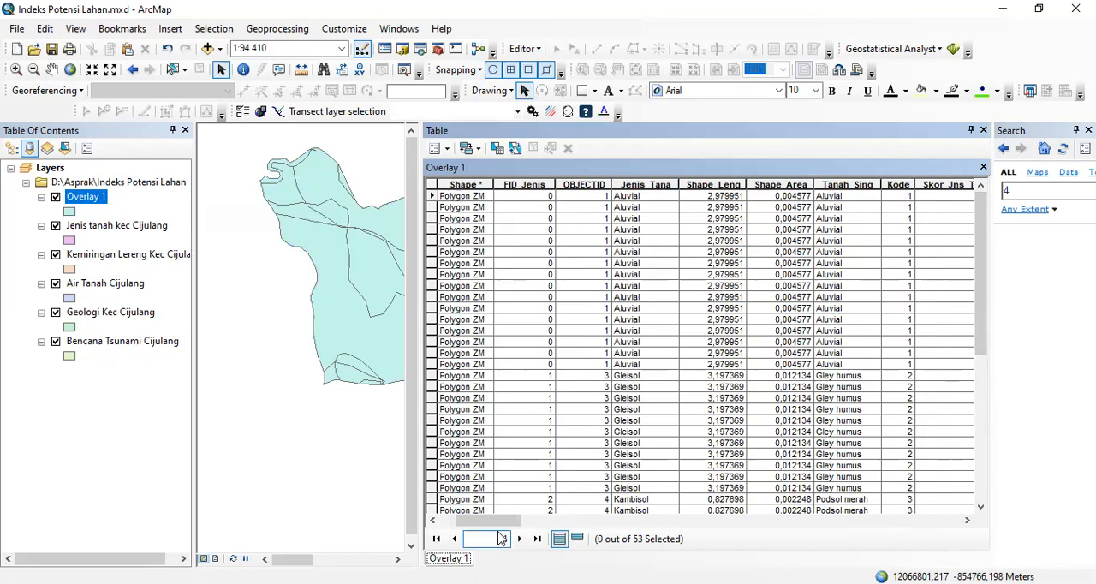
left_click_drag(497, 521, 473, 521)
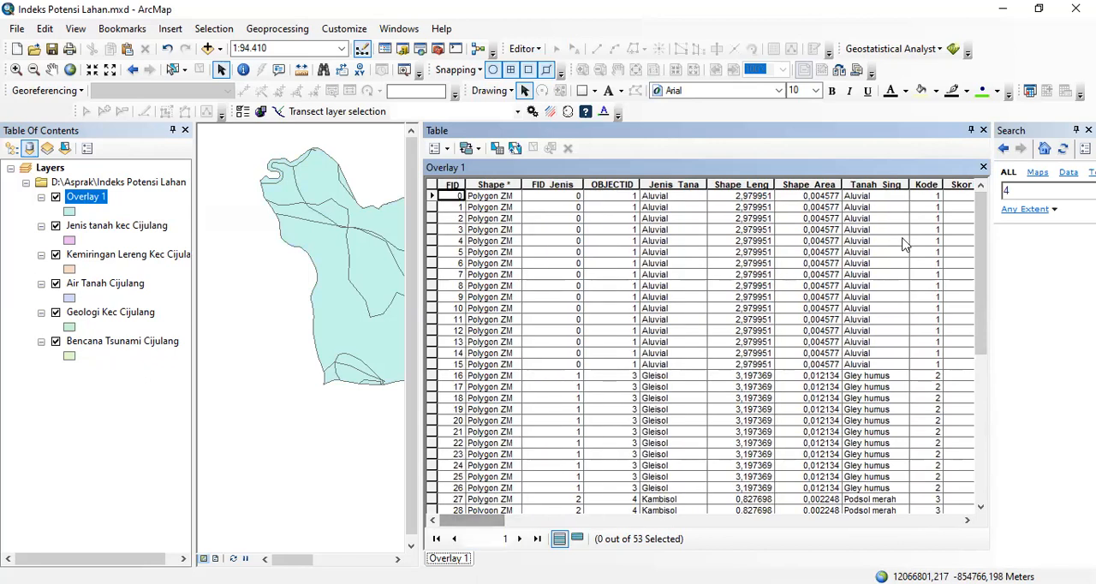
left_click(984, 132)
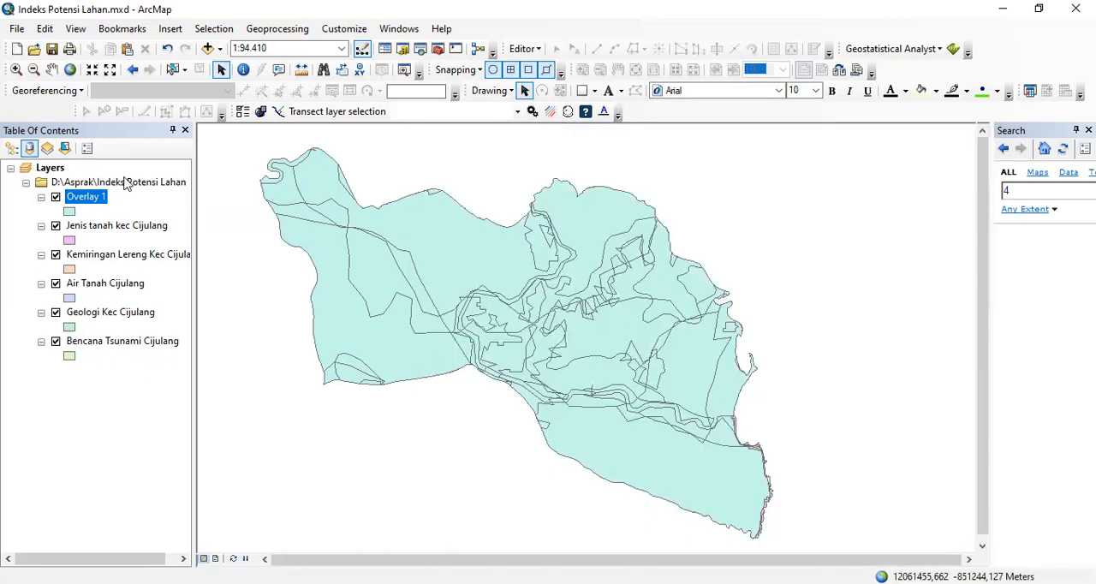
- In Overlay 1's layer properties, hide the FID, Shape, FID_Jenis, OBJECTID, Shape_Leng, Shape_Area, FID_Kemiri and OBJECTID_1 fields
right_click(92, 200)
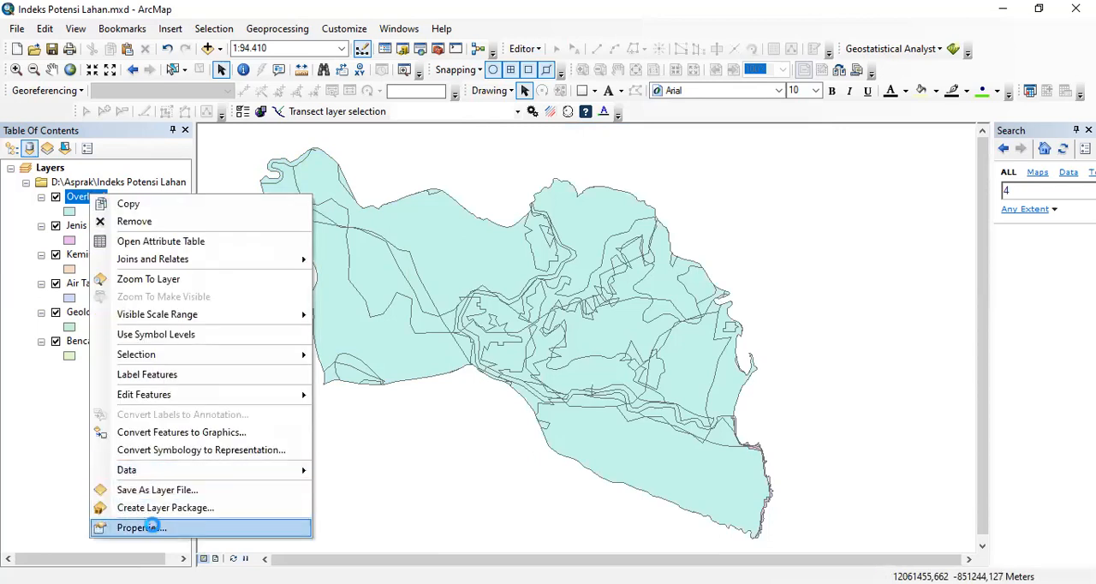
left_click(154, 531)
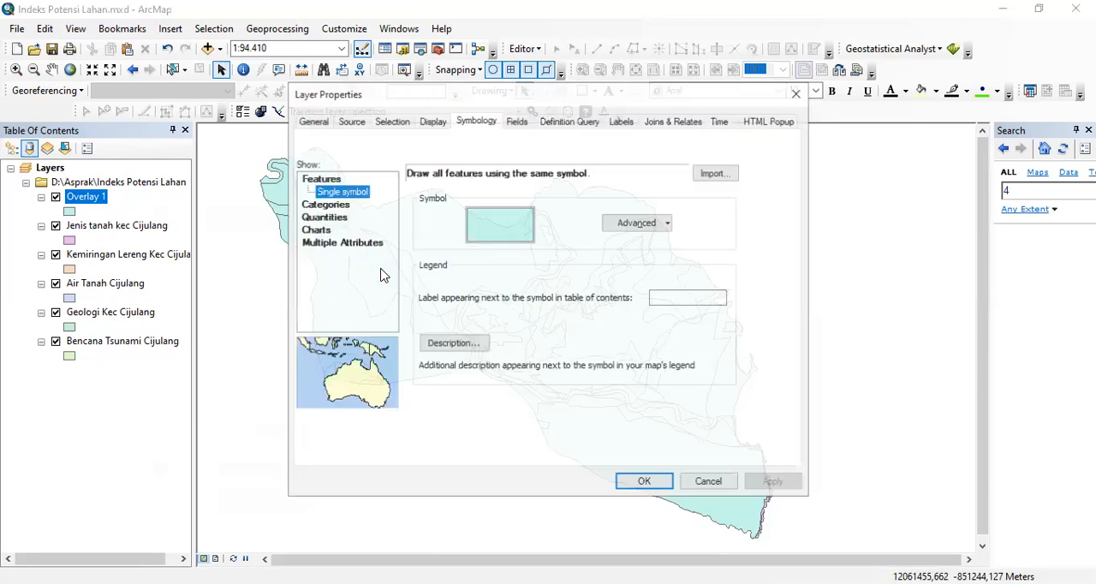
left_click(523, 122)
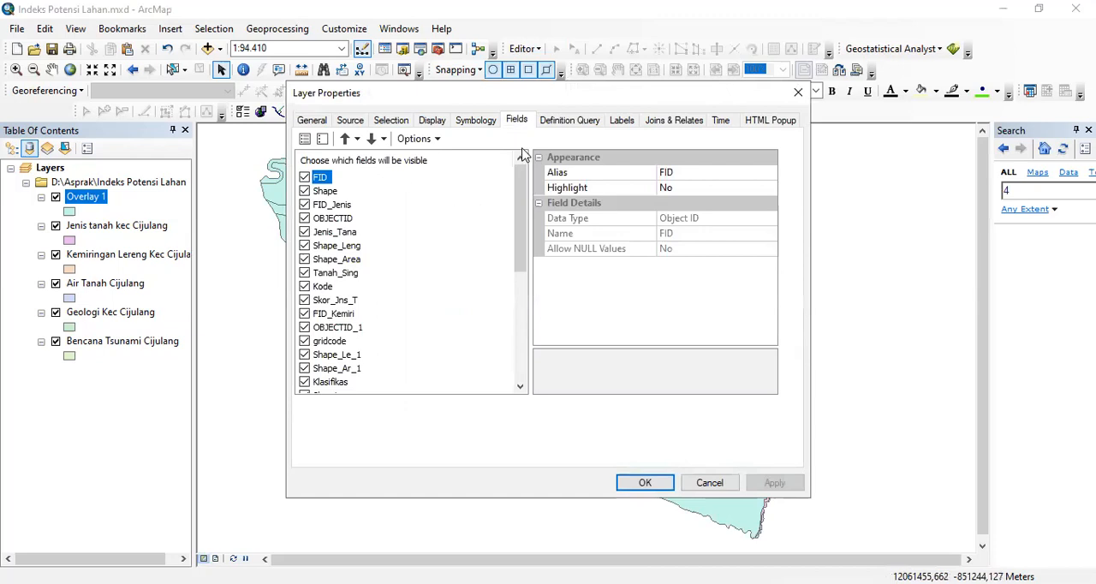
left_click(305, 178)
left_click(305, 192)
left_click(305, 205)
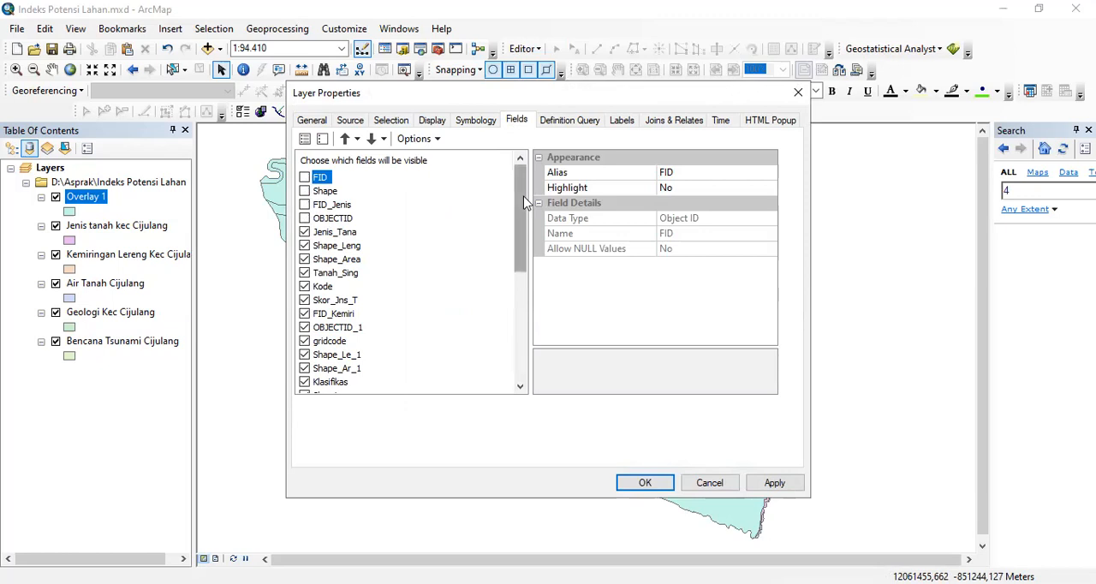
left_click_drag(524, 202, 520, 215)
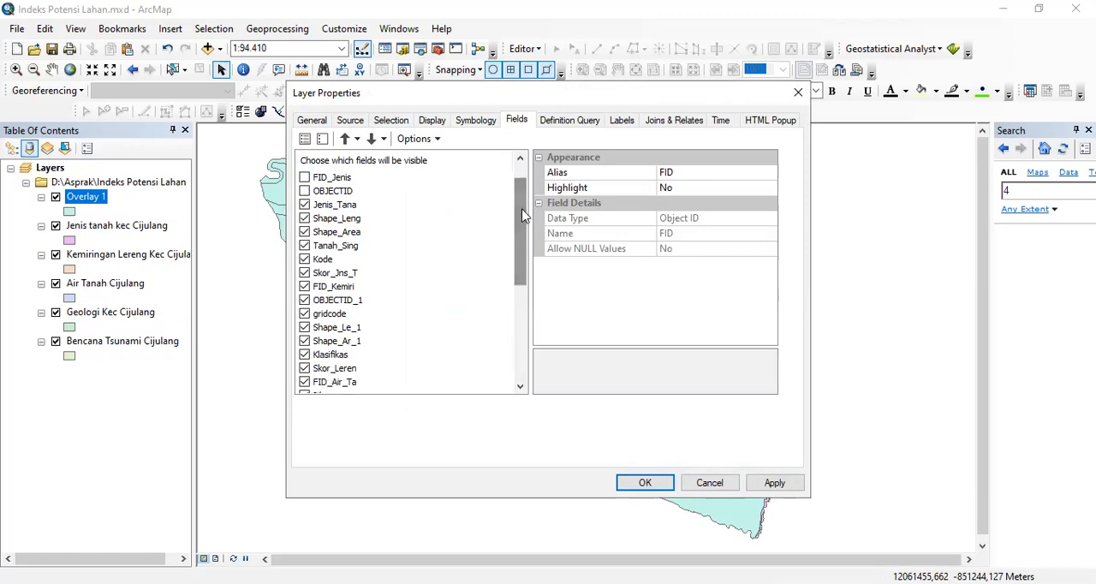
left_click(305, 219)
left_click_drag(519, 234, 518, 258)
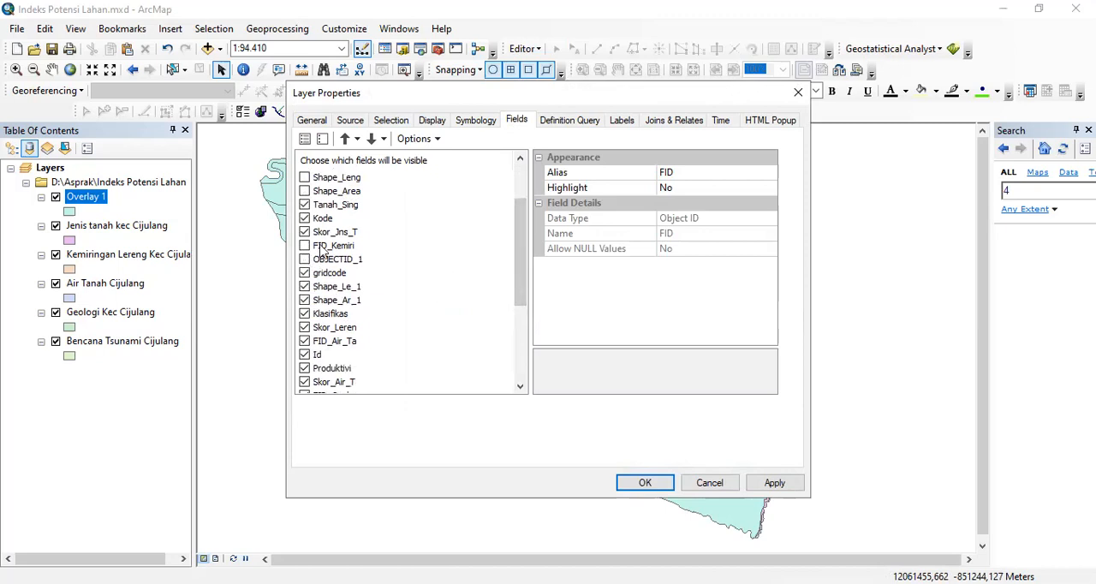
- Hide the Shape_Le_1, Shape_Ar_1, FID_Air_Ta, Id and FID_Geolog fields of Overlay 1
left_click(305, 287)
left_click(304, 300)
left_click_drag(519, 263, 519, 304)
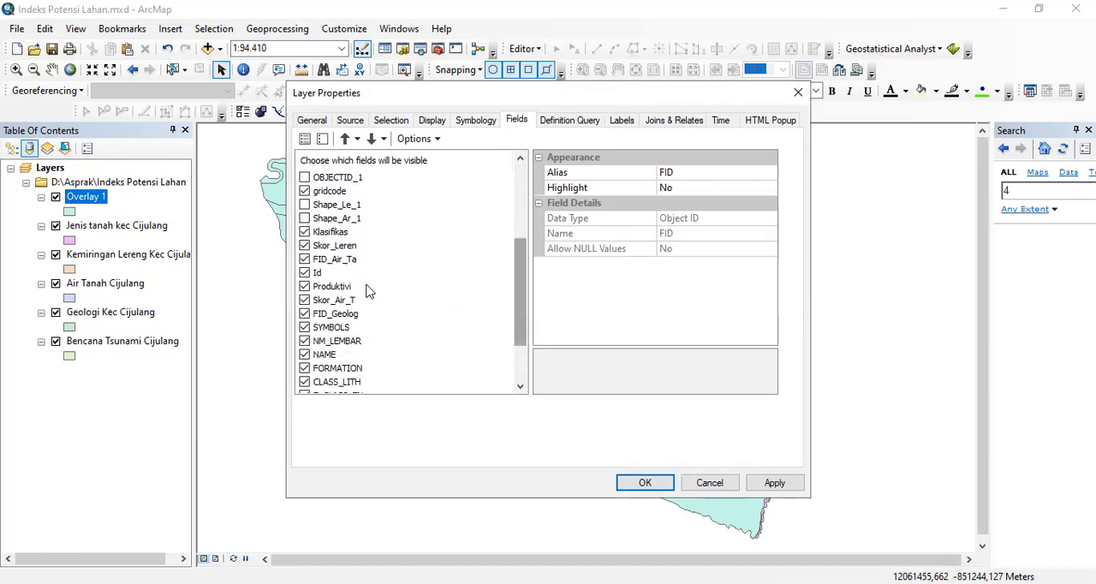
left_click(305, 273)
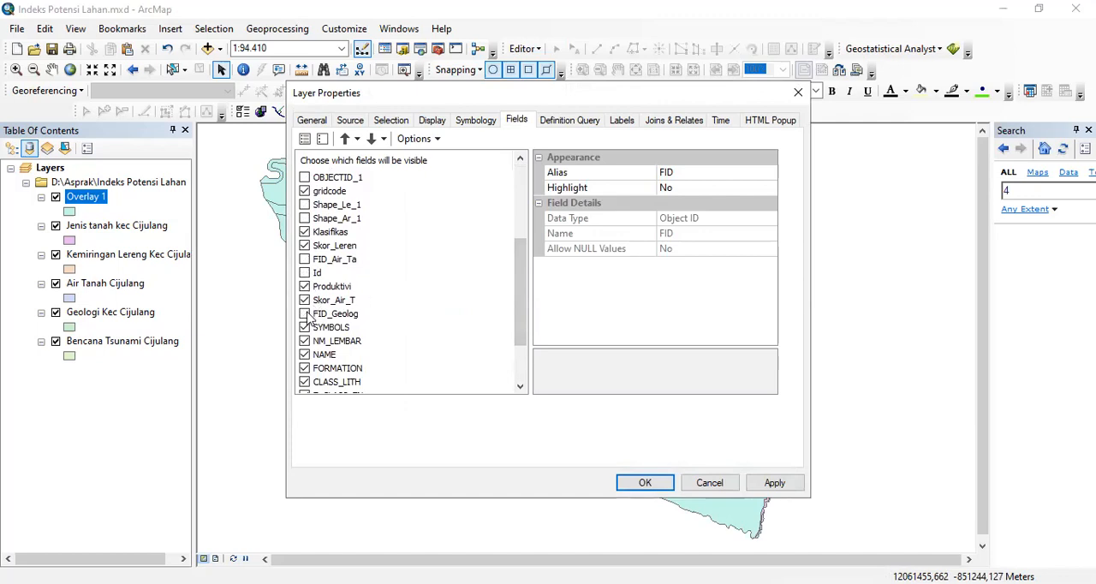
- Hide the FORMATION, CLASS_LITH, T_CLASS_EN and B_CLASS_EN fields of Overlay 1 and accept the layer properties
left_click_drag(519, 310, 514, 353)
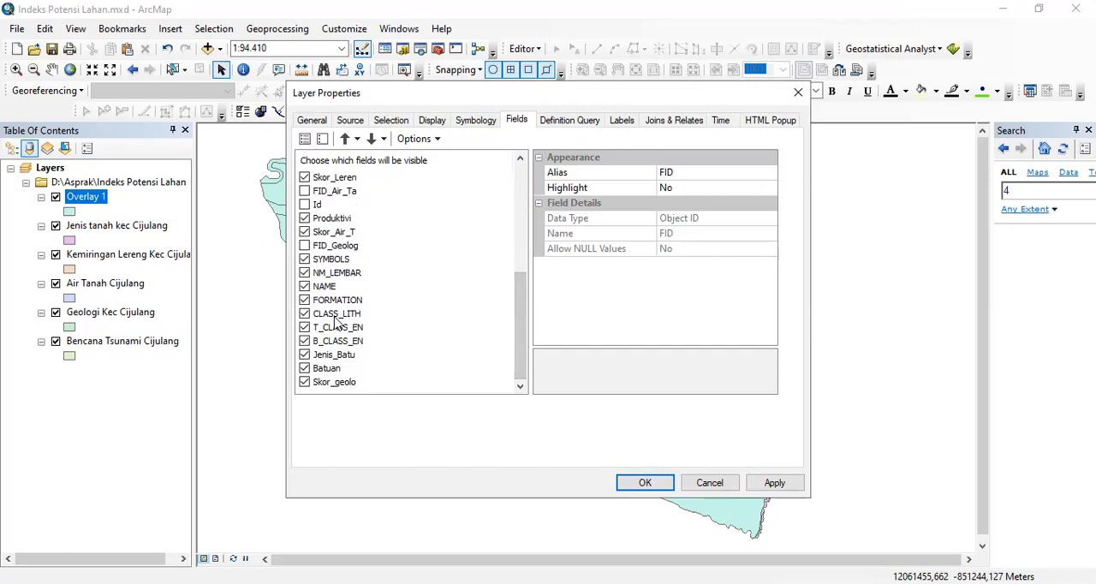
left_click(304, 300)
left_click(304, 314)
left_click(304, 327)
left_click_drag(521, 287, 502, 171)
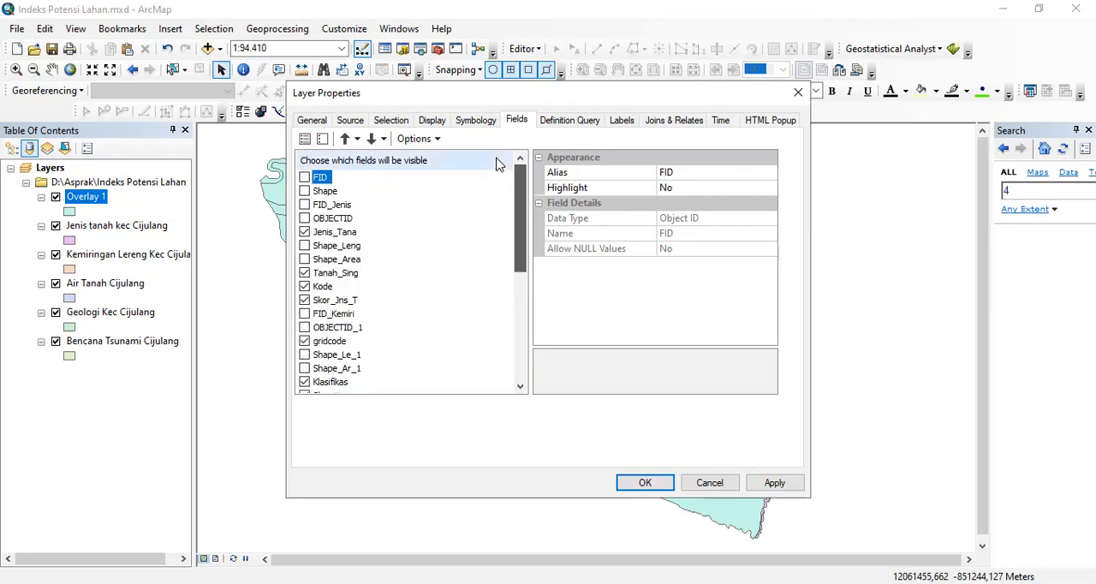
left_click(654, 486)
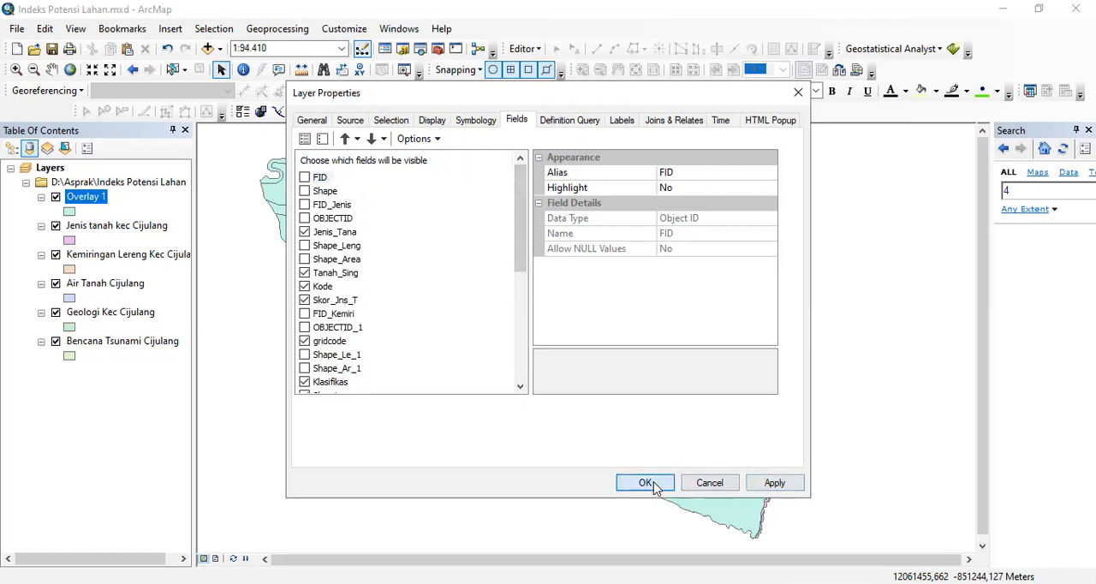
- Reopen the Overlay 1 attribute table and review the remaining fields through Skor_geolo
right_click(83, 202)
left_click(141, 245)
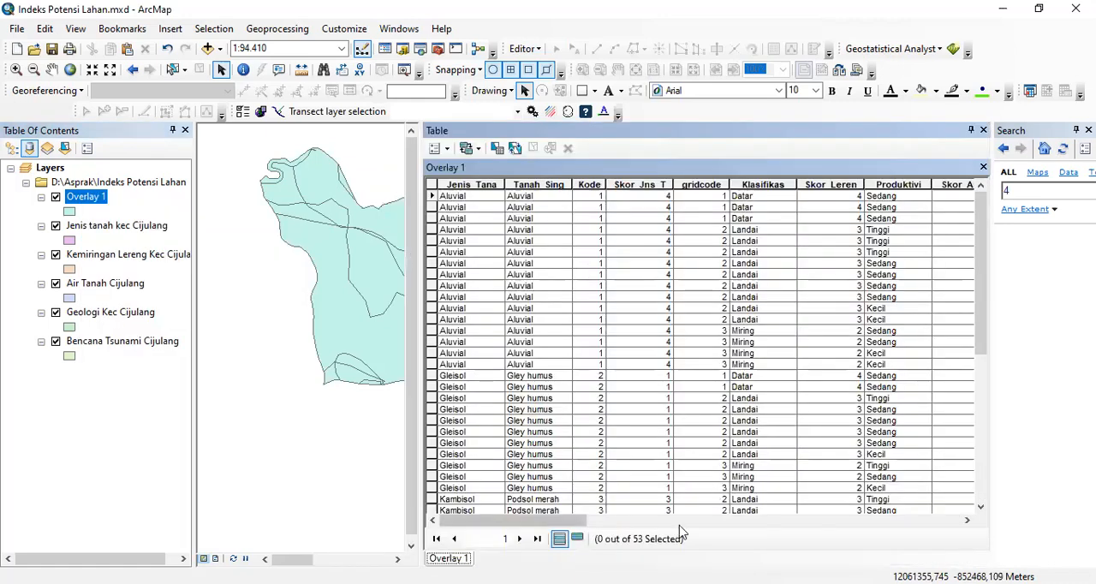
left_click_drag(574, 524, 901, 532)
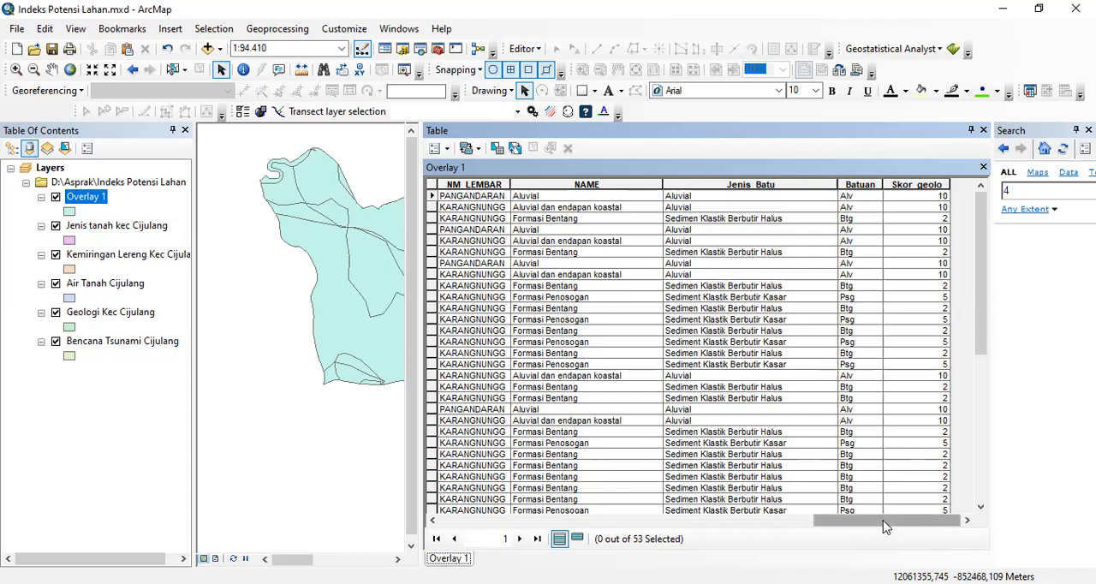
- Add a Double field named Total_Skor to the Overlay 1 attribute table, accepting the automatic renaming from Total Skor
left_click(447, 151)
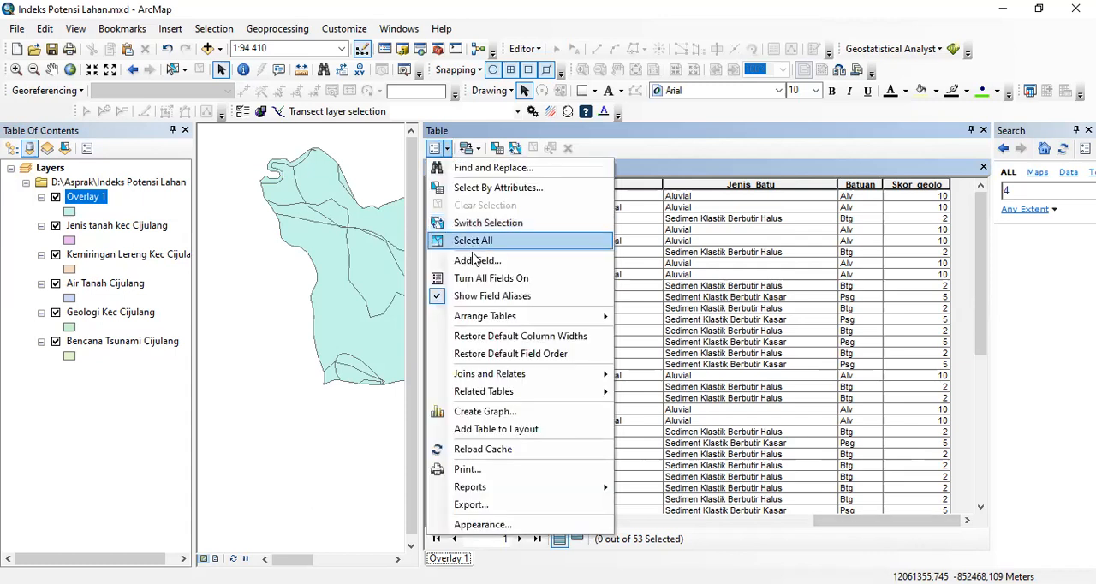
left_click(477, 262)
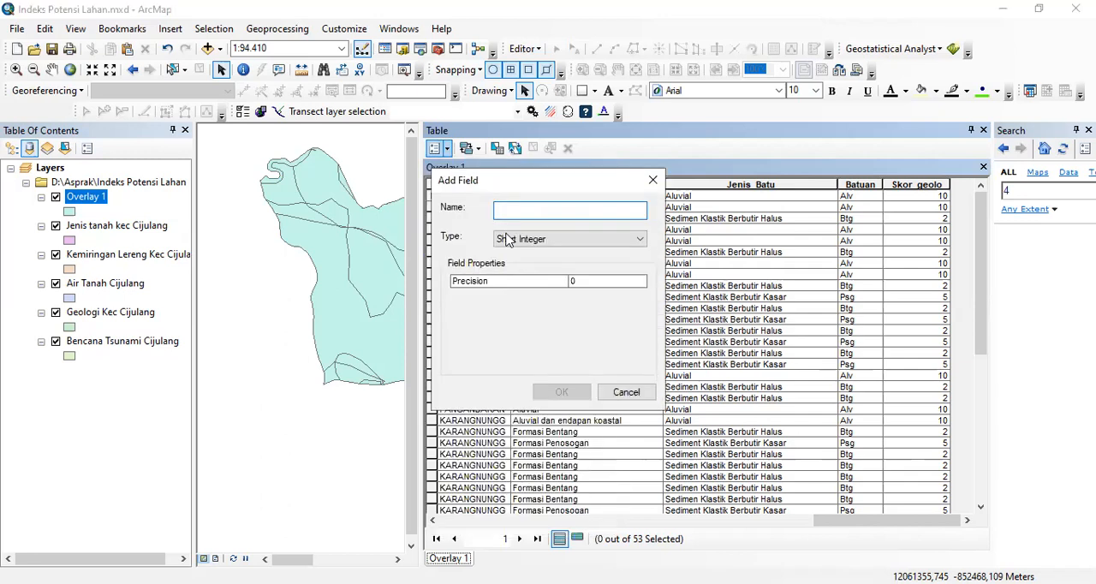
type("Total Skor")
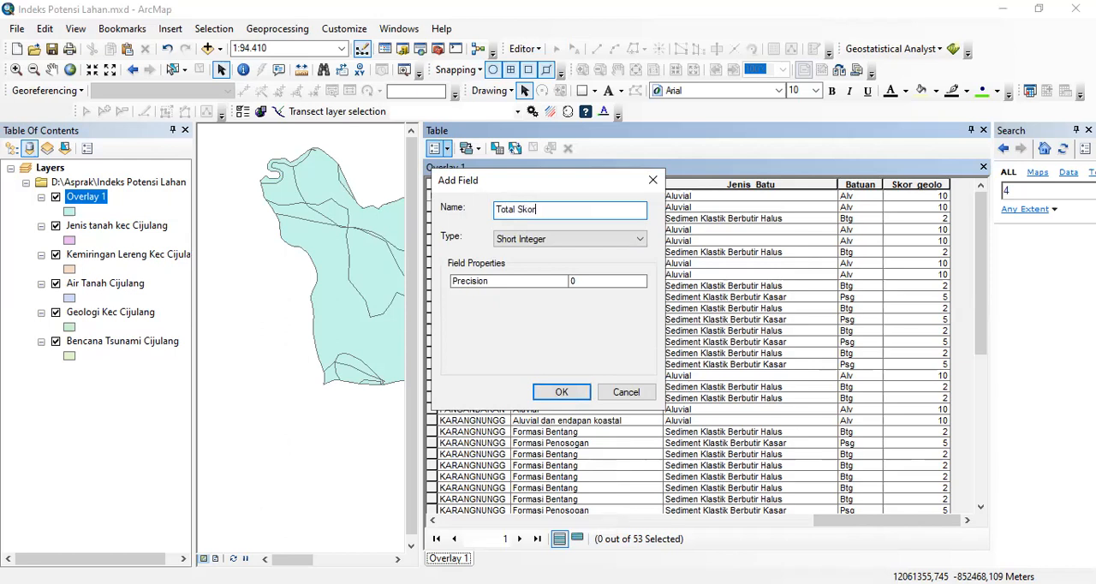
left_click(548, 240)
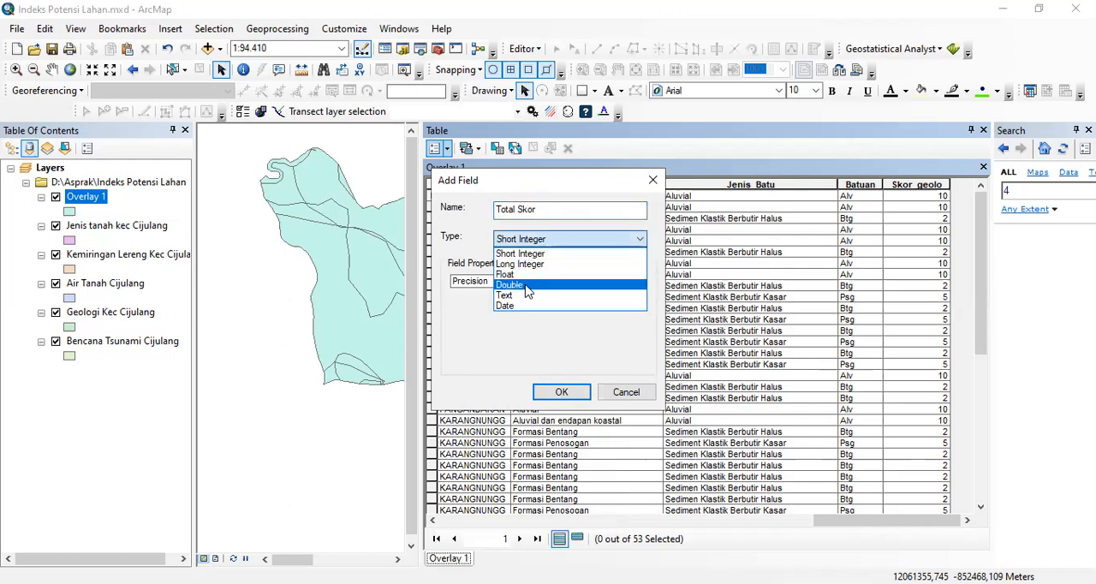
left_click(527, 292)
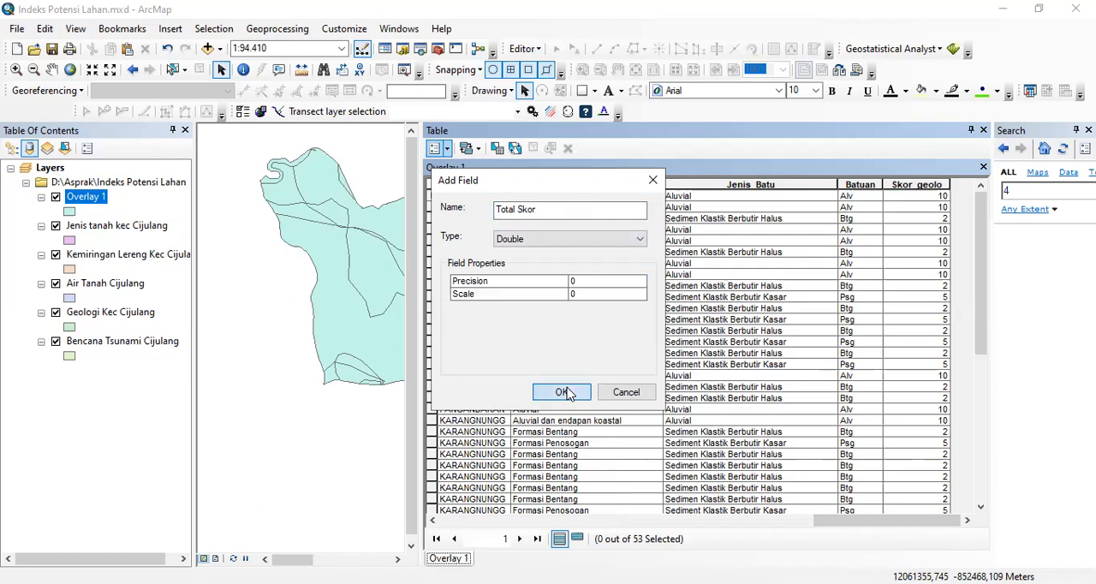
left_click(569, 393)
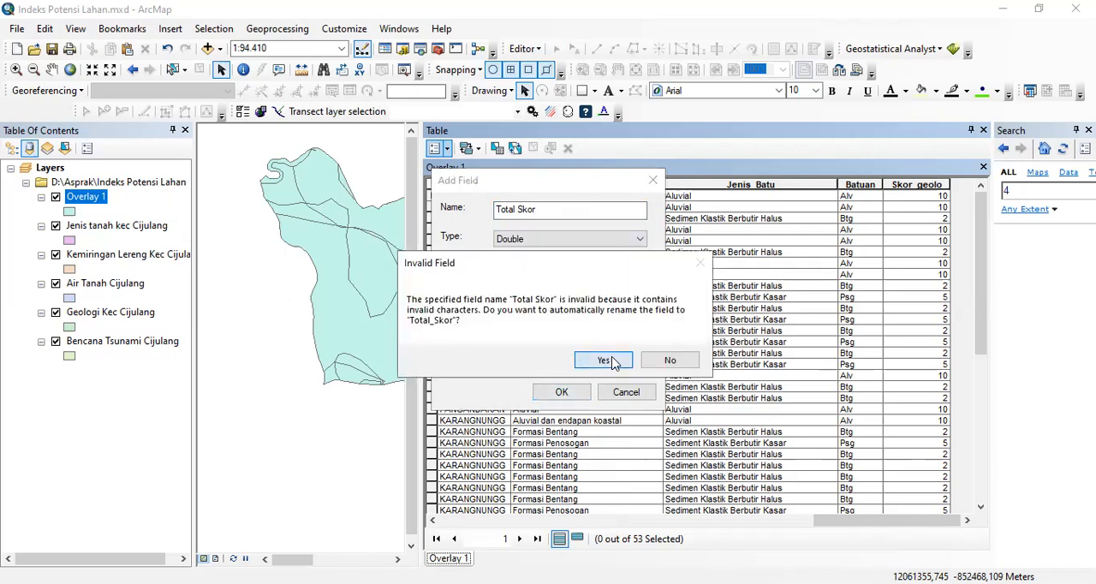
left_click(605, 361)
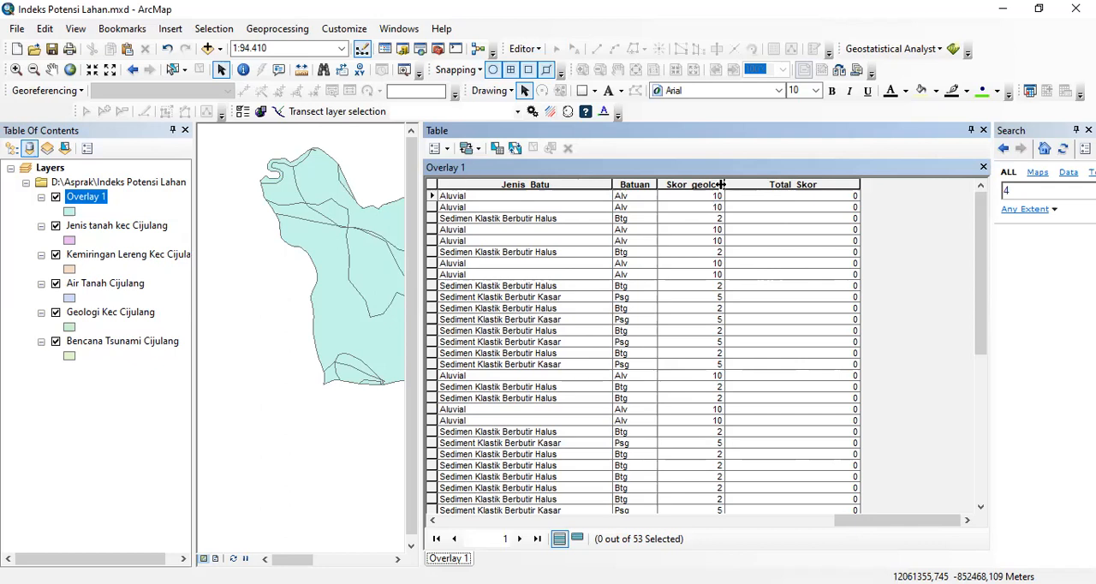
- Open the Field Calculator for Total_Skor and begin the expression with [Skor_Jns_T] + [Skor_Leren] +
left_click(749, 183)
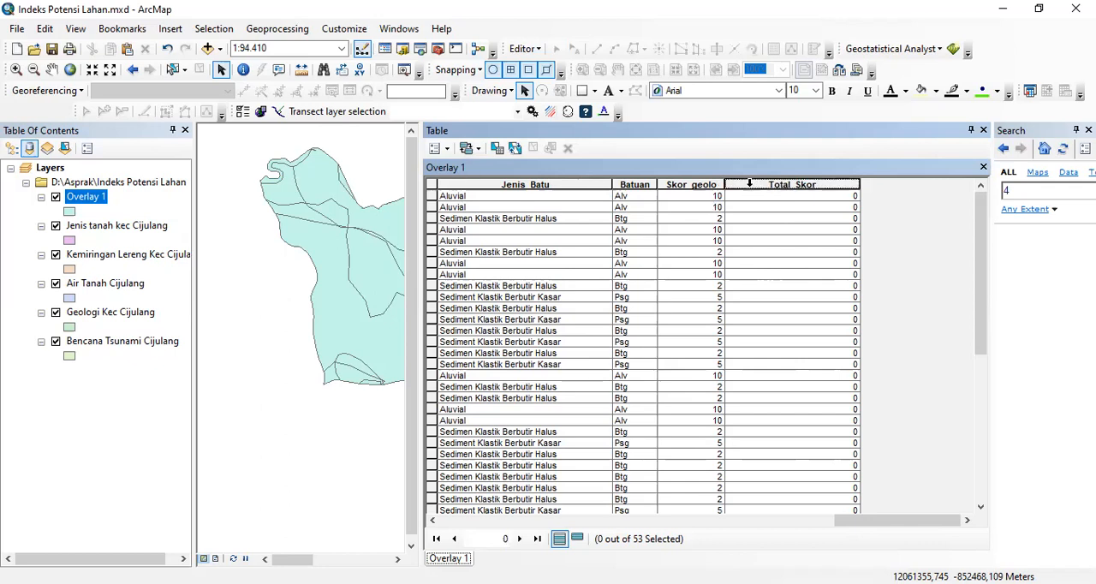
right_click(749, 183)
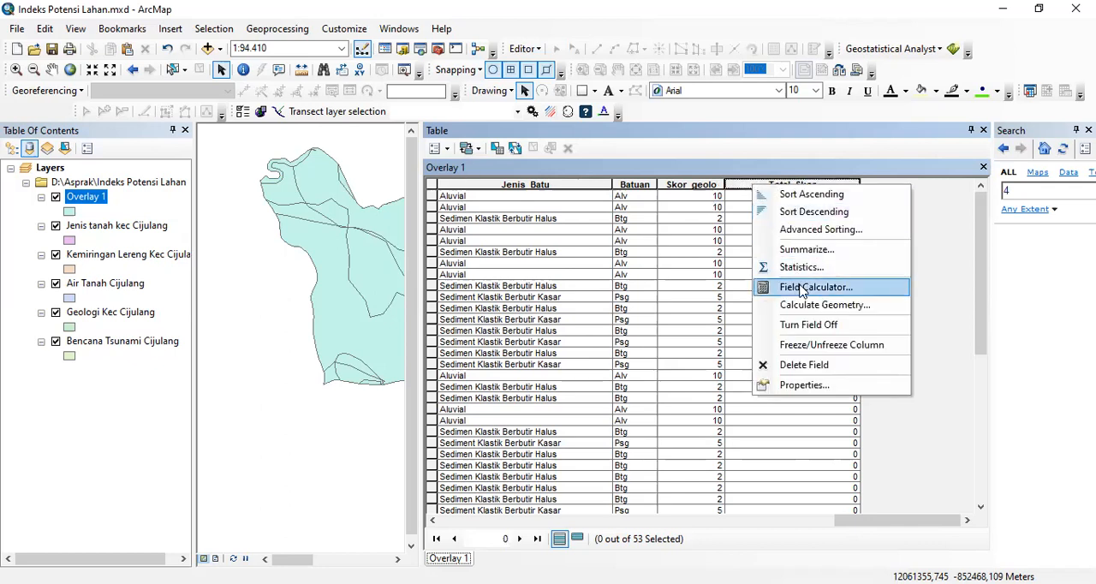
left_click(744, 161)
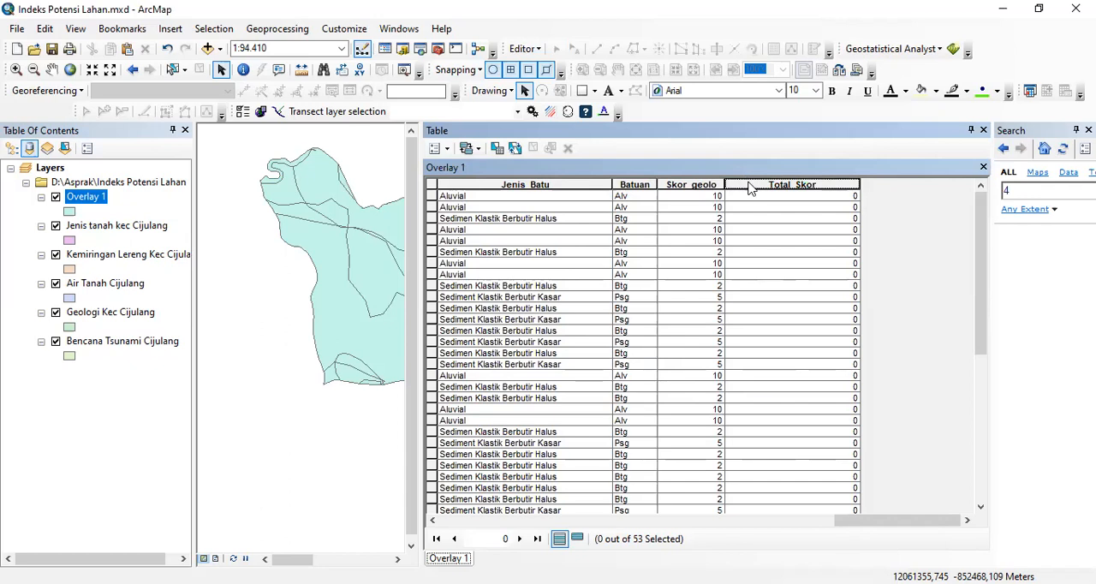
right_click(751, 182)
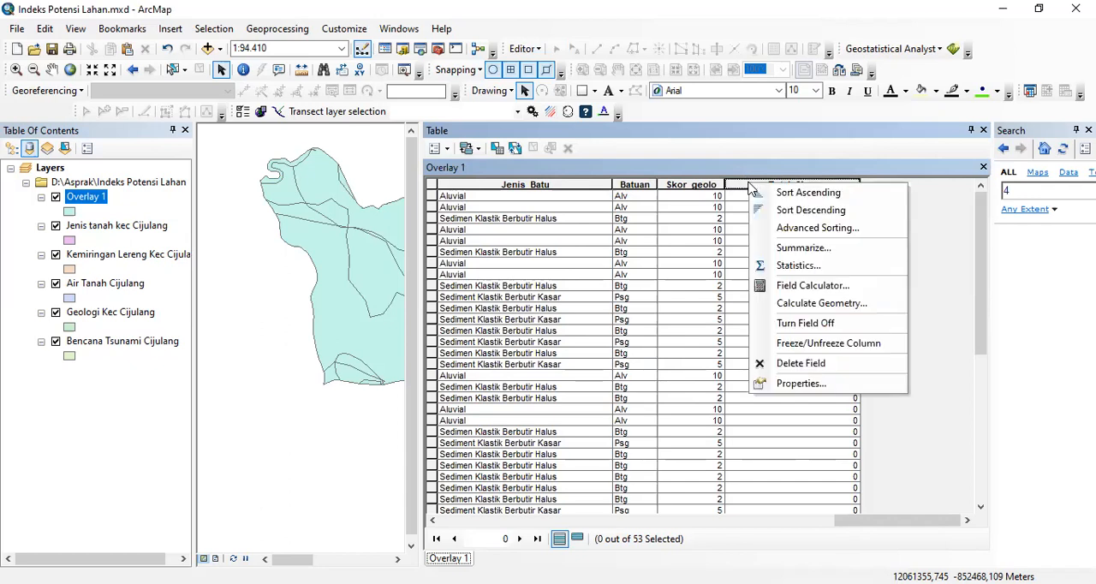
left_click(809, 286)
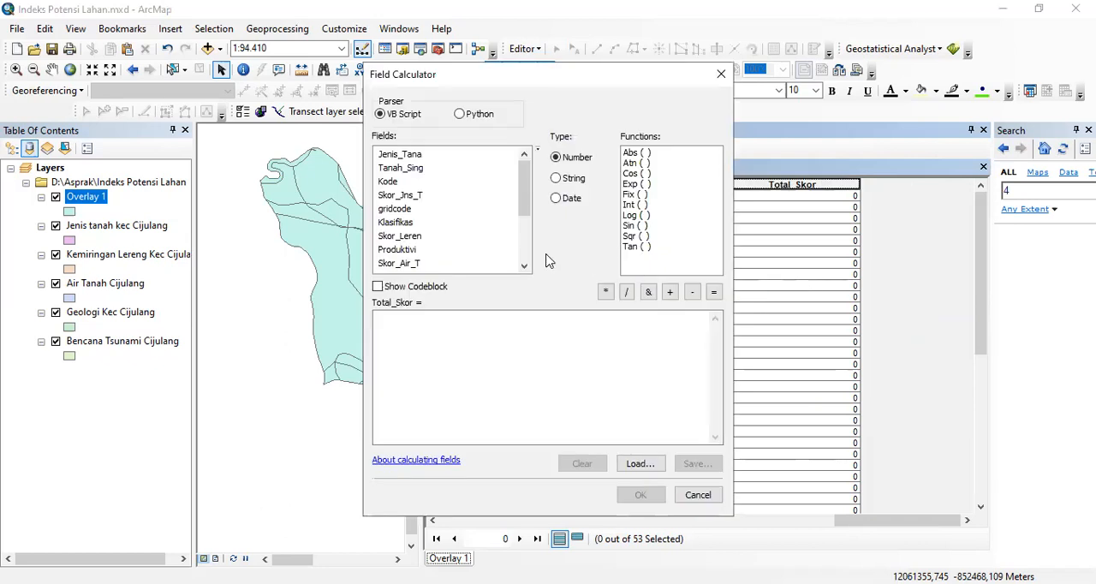
left_click_drag(516, 214, 524, 188)
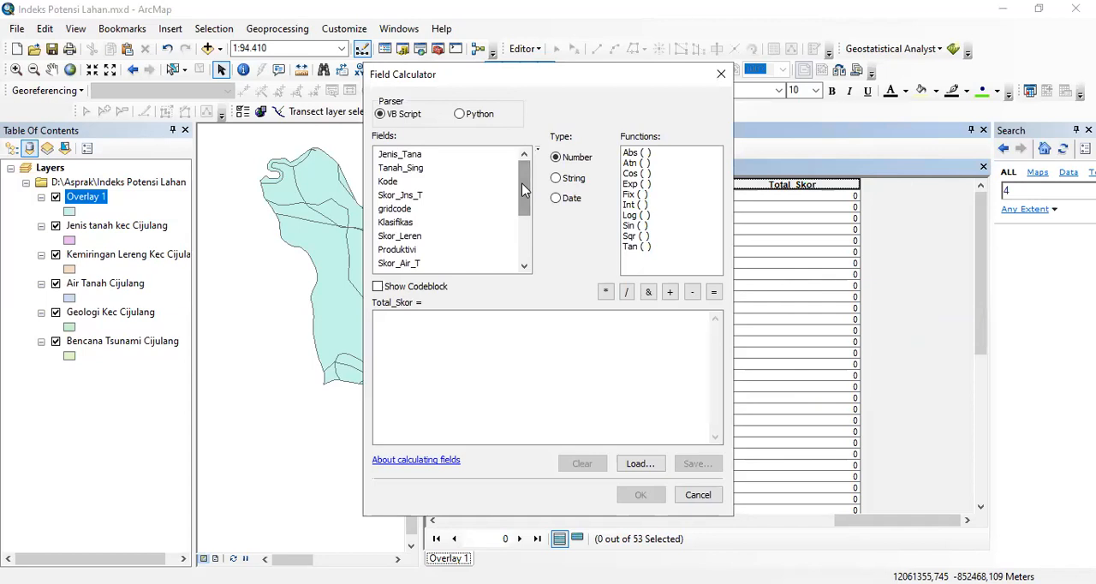
left_click_drag(524, 189, 523, 184)
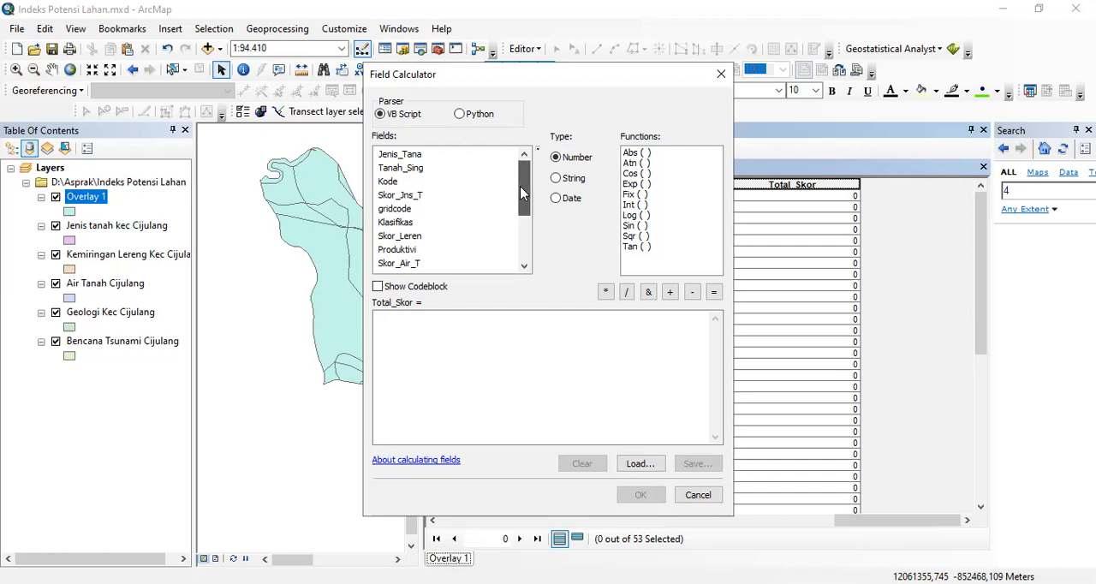
double_click(418, 196)
left_click(671, 293)
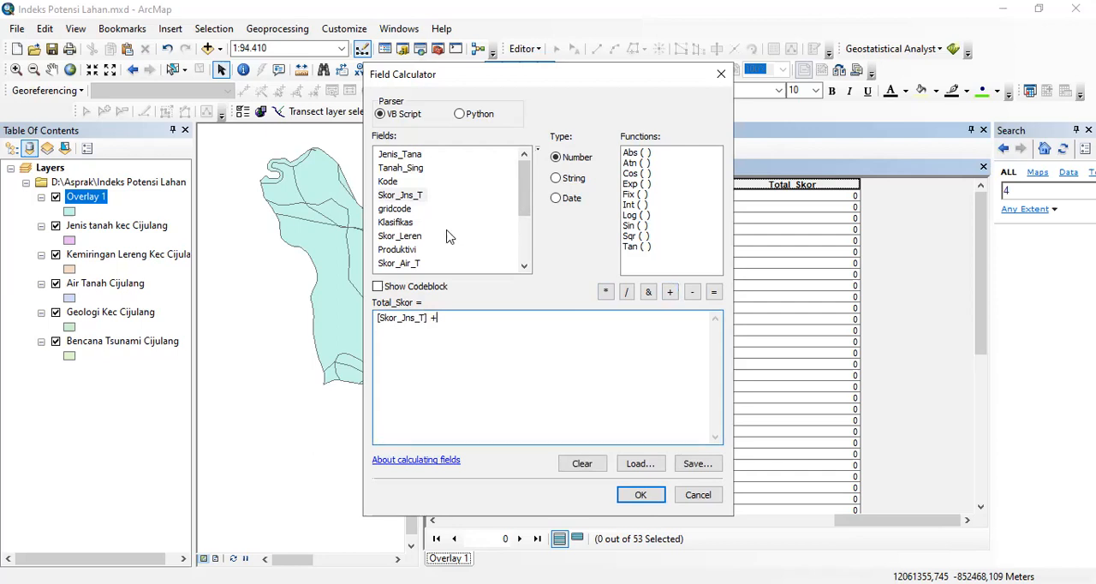
double_click(417, 238)
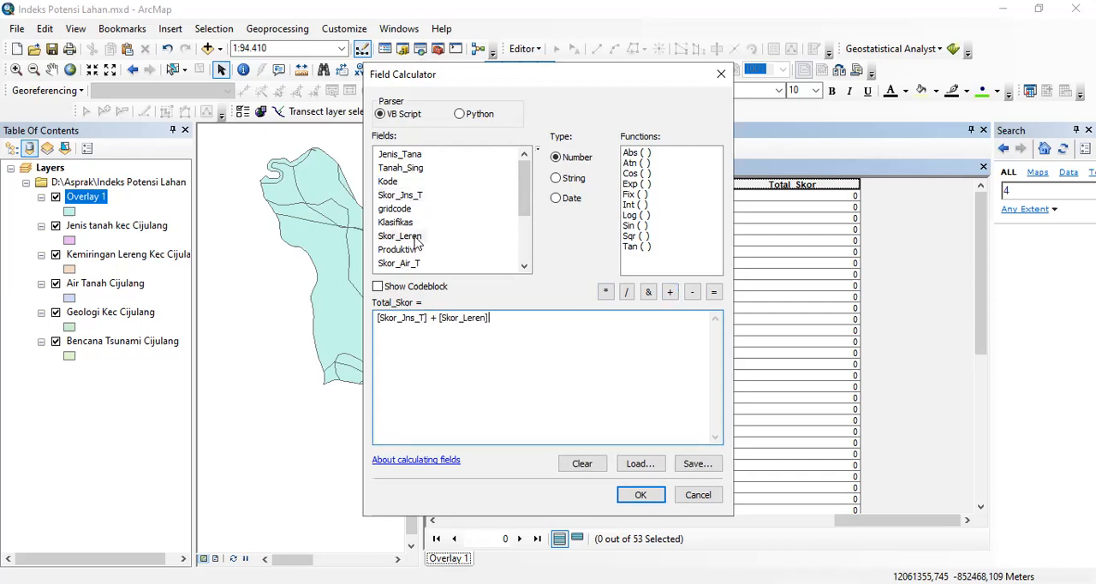
left_click(669, 293)
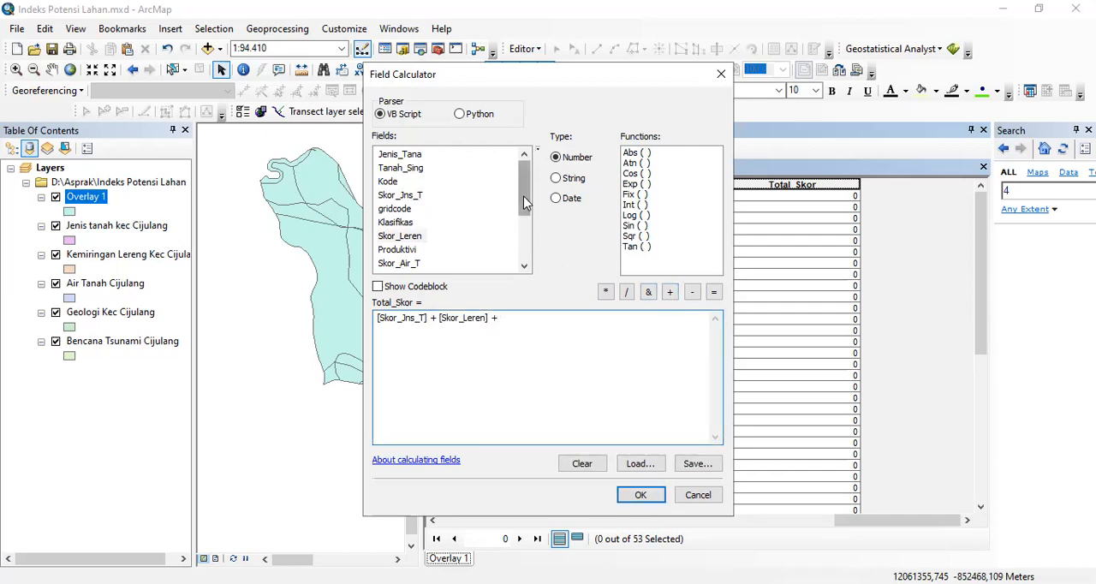
- Complete the Total_Skor expression with [Skor_Air_T] + [Skor_geolo] and run the calculation
left_click_drag(525, 202, 524, 229)
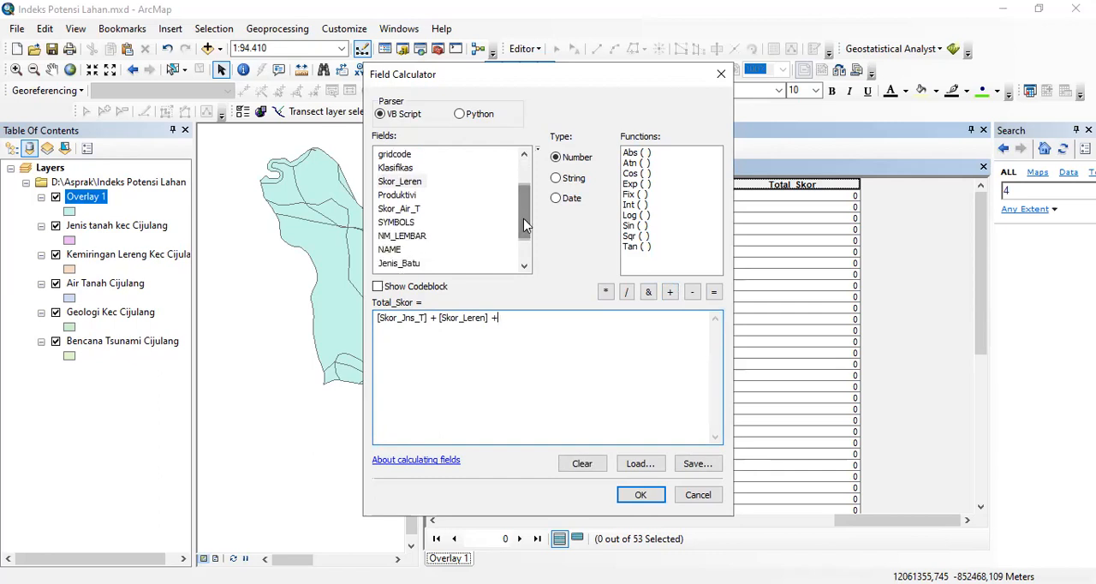
double_click(411, 210)
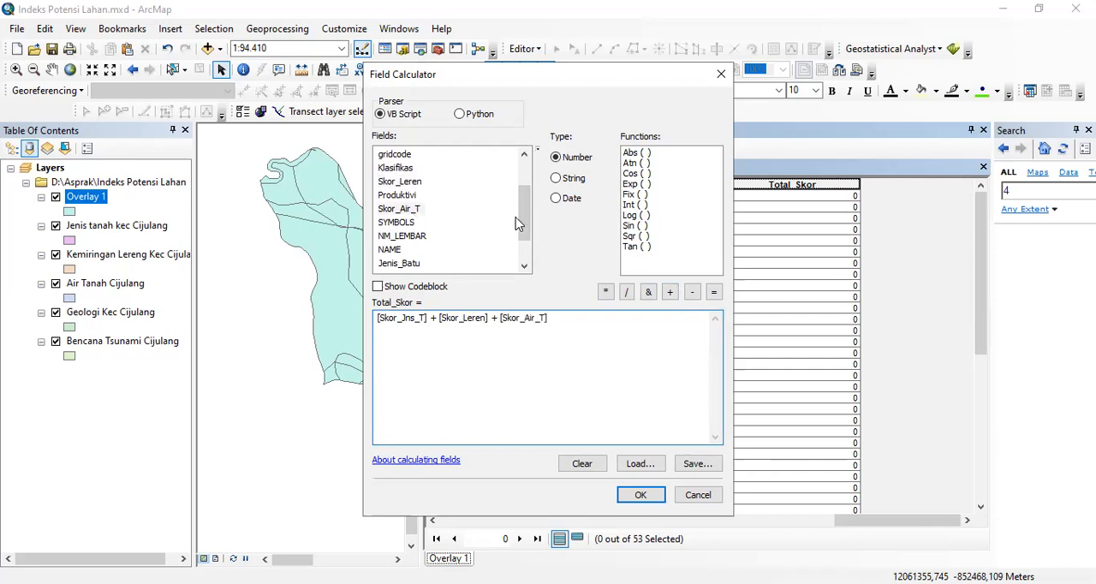
left_click(672, 295)
left_click_drag(522, 227, 522, 245)
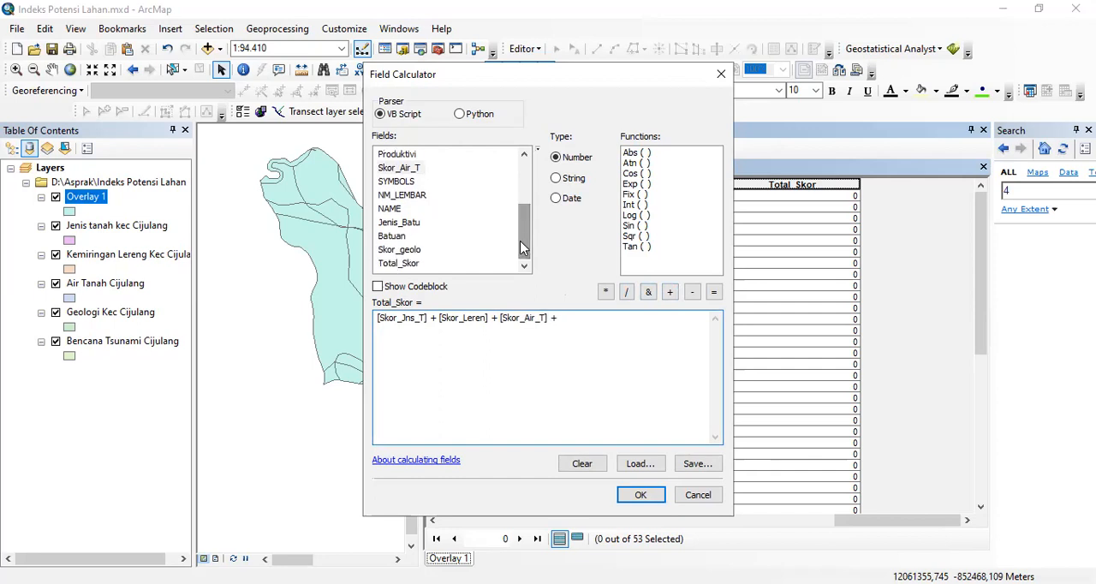
double_click(410, 252)
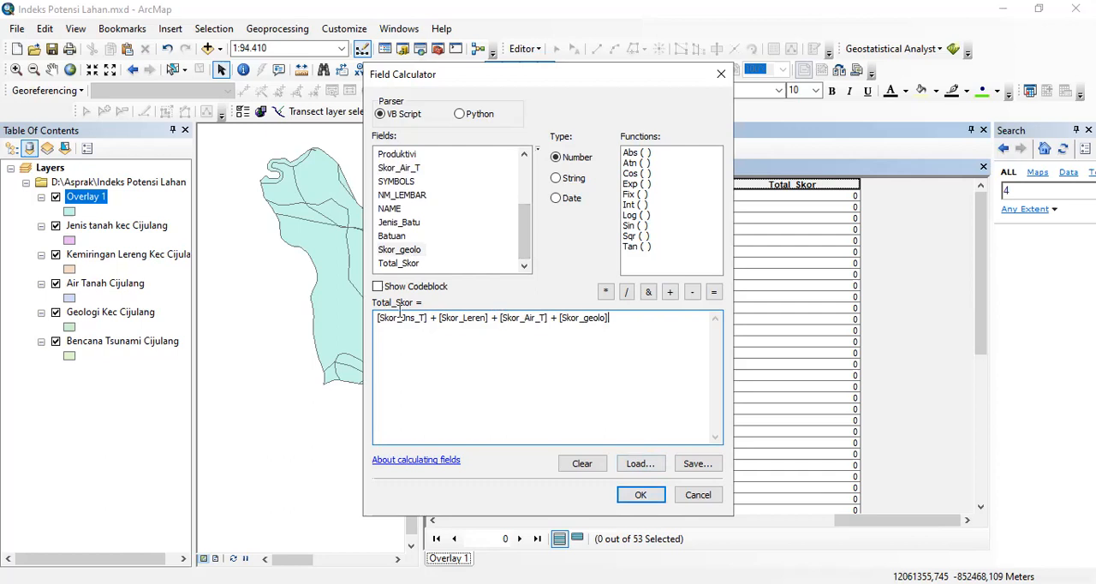
left_click(640, 496)
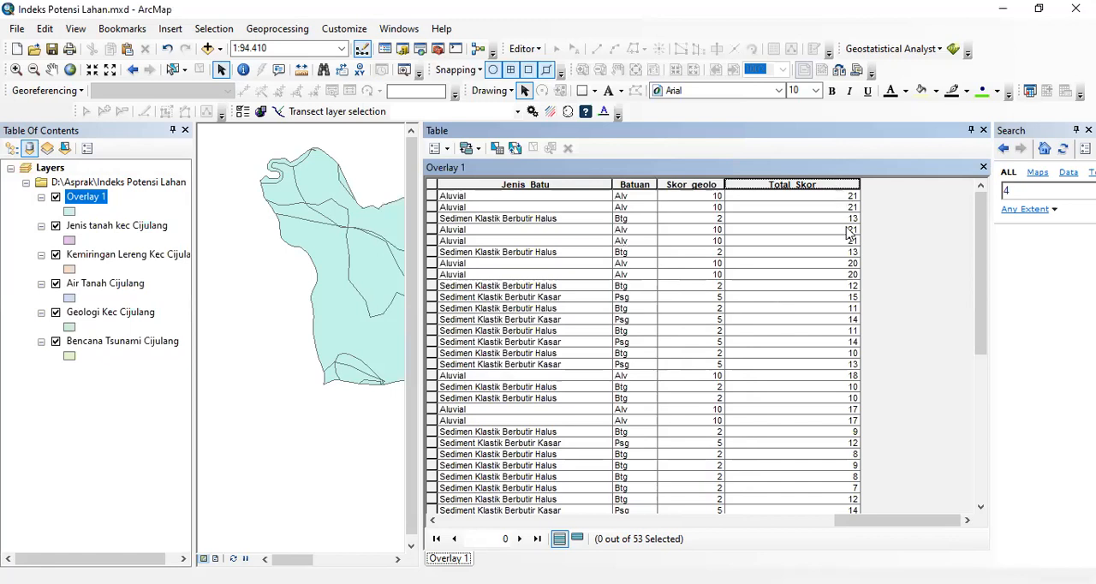
- Review the calculated Total_Skor values and close the Overlay 1 attribute table
left_click_drag(973, 291, 969, 202)
left_click(535, 52)
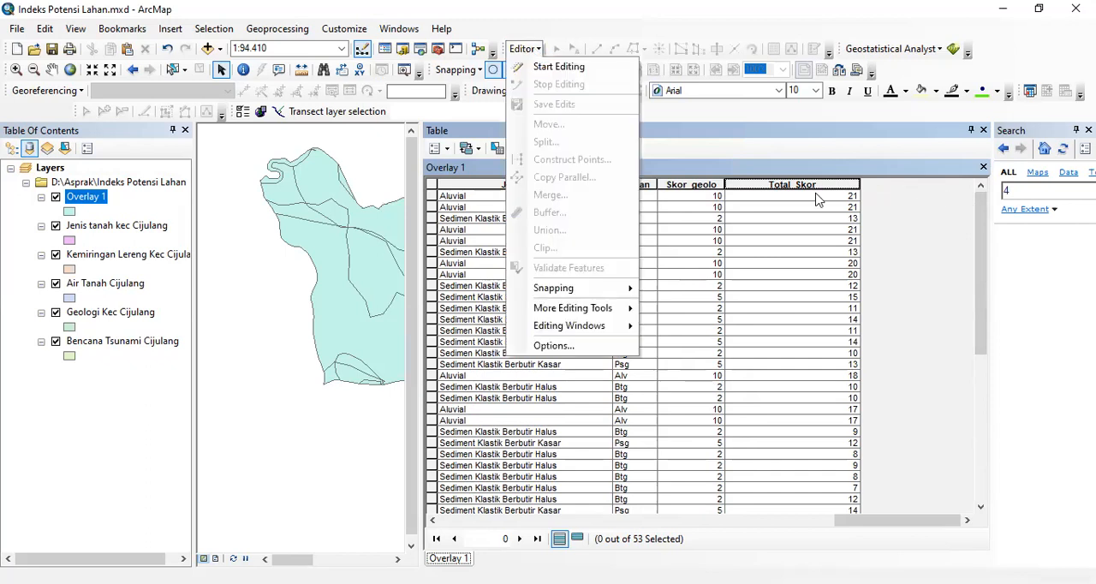
left_click(716, 177)
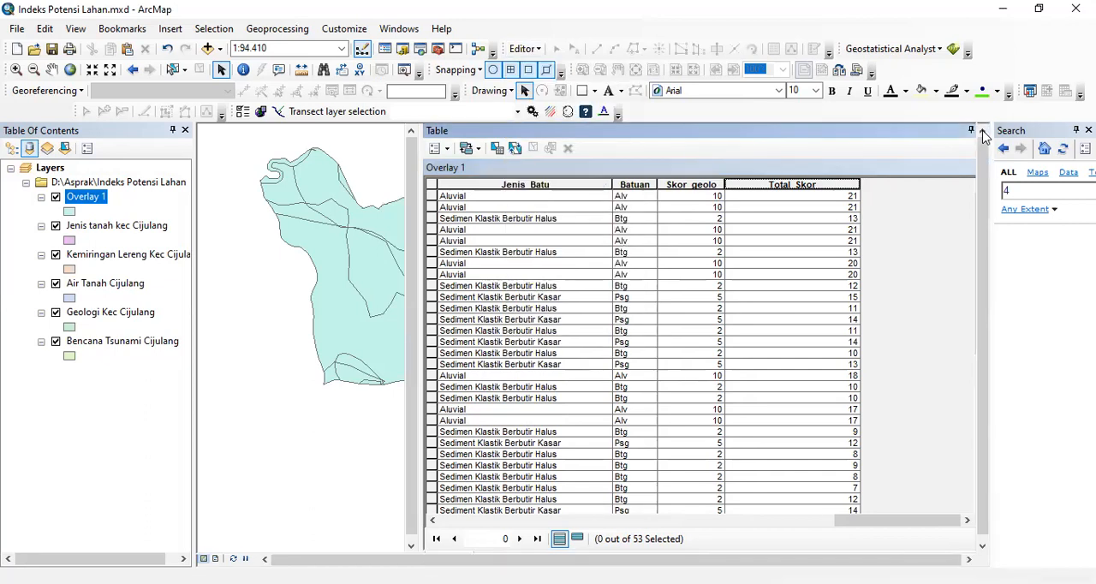
left_click(983, 130)
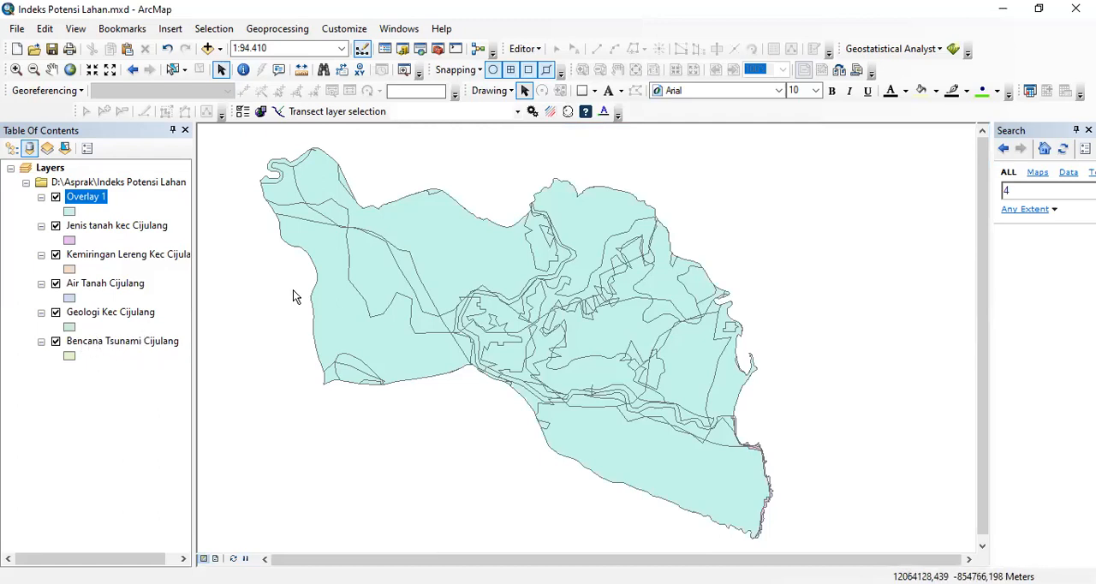
- Open the Intersect geoprocessing tool and add Overlay 1 and Bencana Tsunami Cijulang as input features
left_click(286, 32)
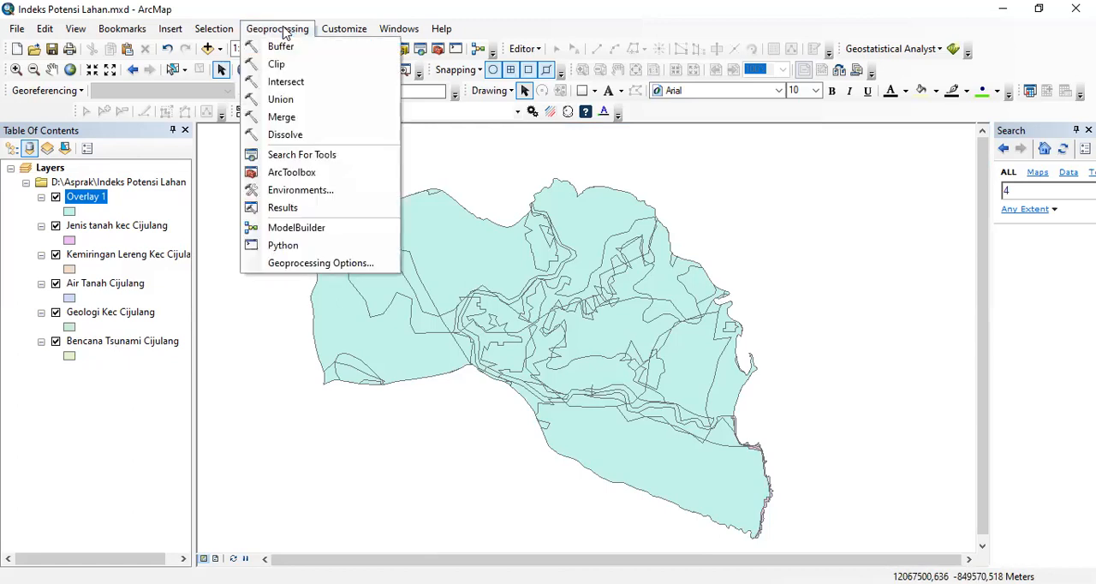
left_click(285, 82)
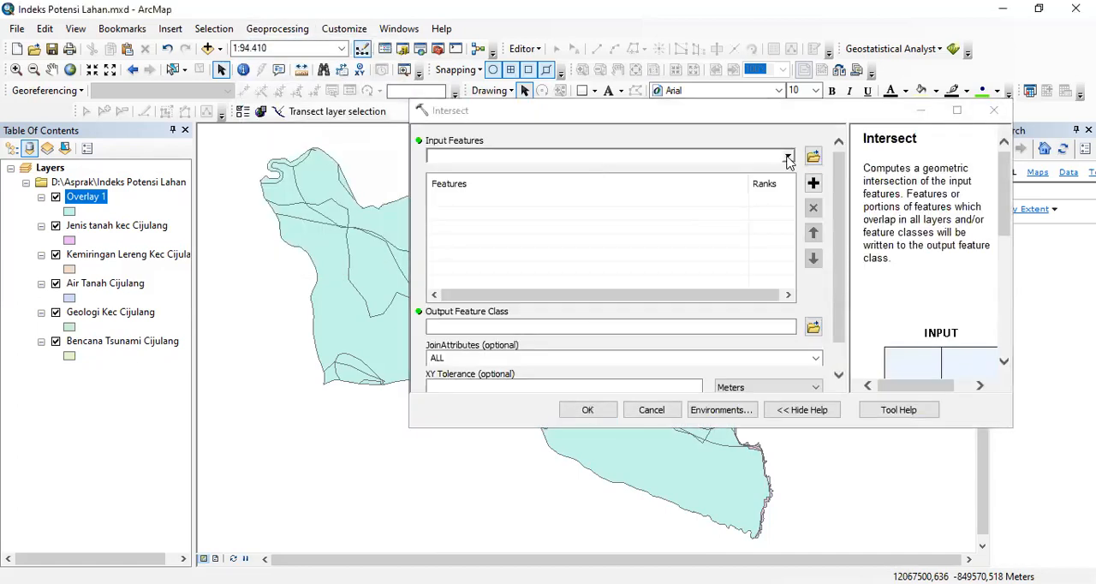
left_click(788, 161)
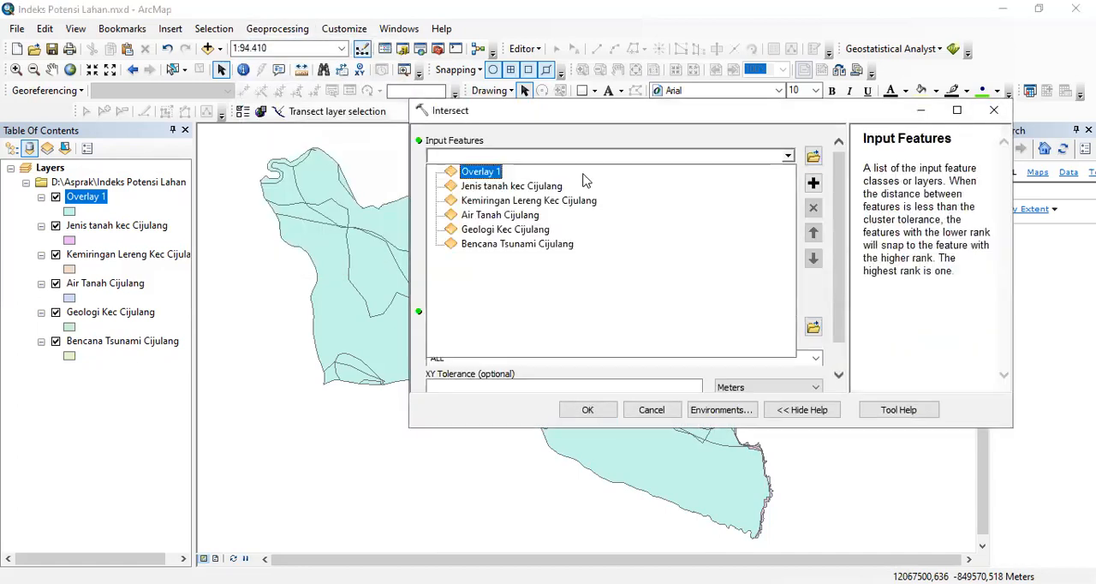
left_click(493, 176)
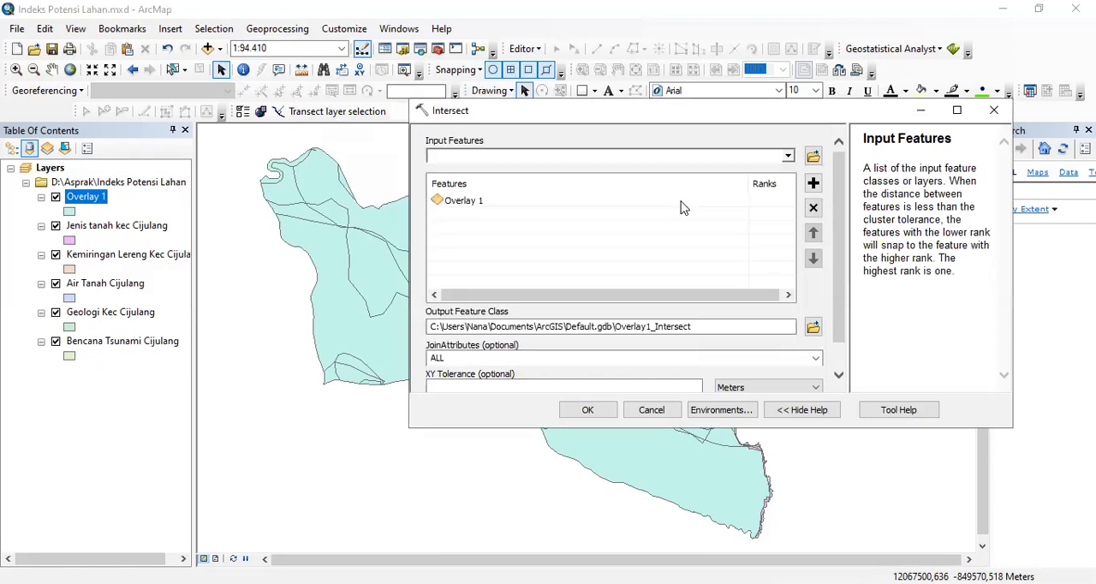
left_click(788, 158)
left_click(543, 244)
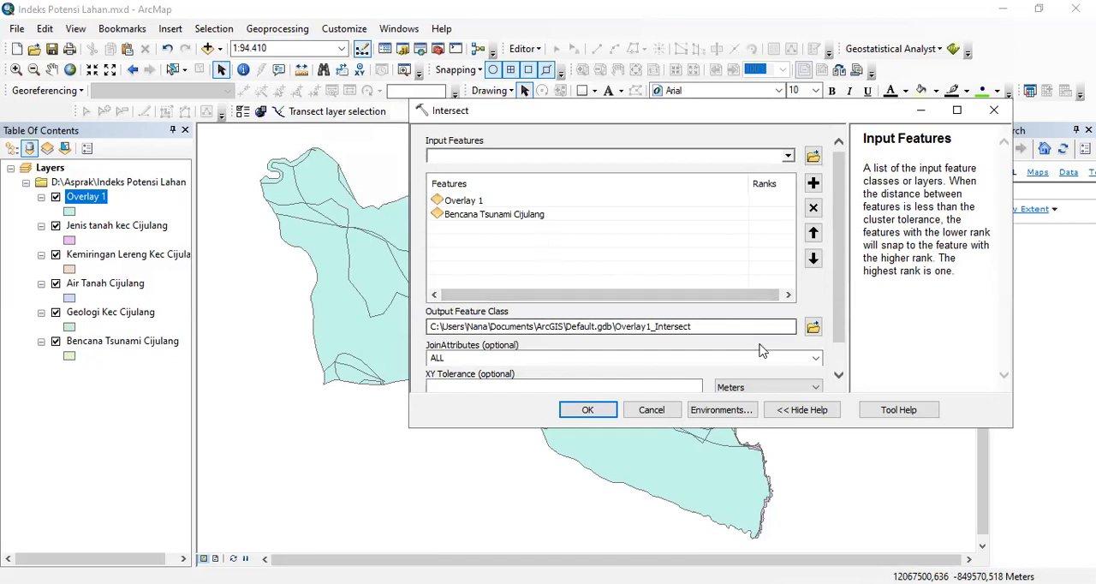
- Set the Intersect output feature class to IPL.shp in the Indeks Potensi Lahan folder and check the inputs
scroll(829, 318, "down", 1)
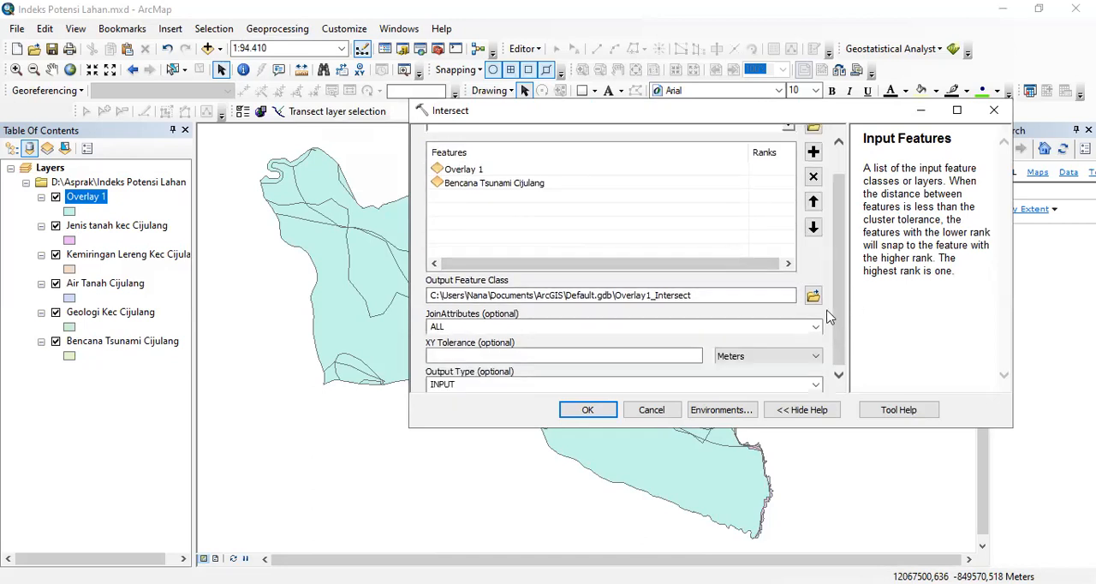
left_click(813, 294)
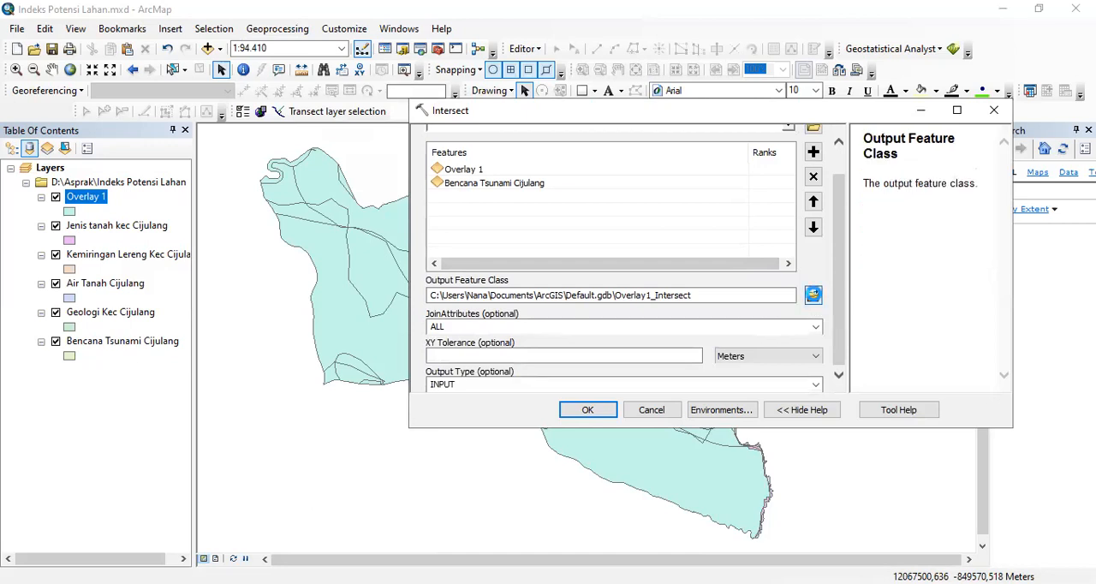
left_click(639, 349)
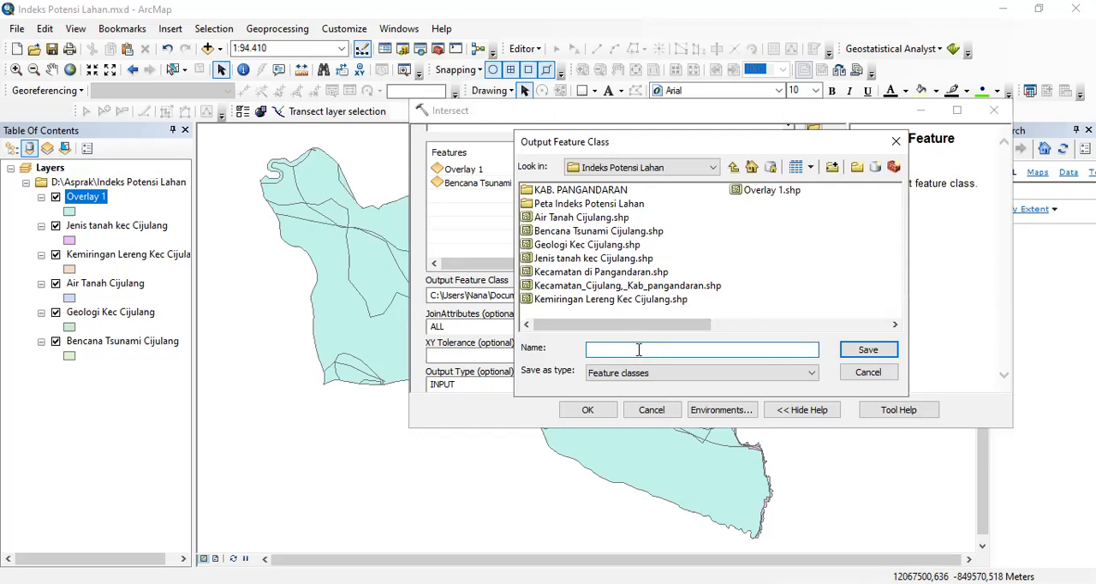
type("Overlay 2")
left_click_drag(636, 349, 587, 349)
key("BackSpace")
left_click(867, 350)
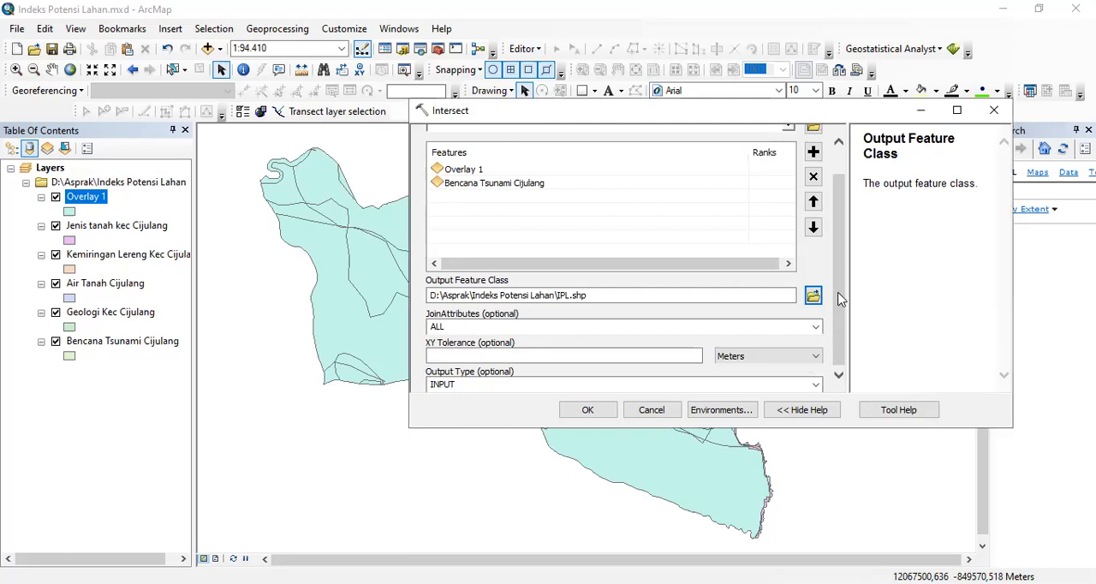
left_click_drag(835, 286, 839, 176)
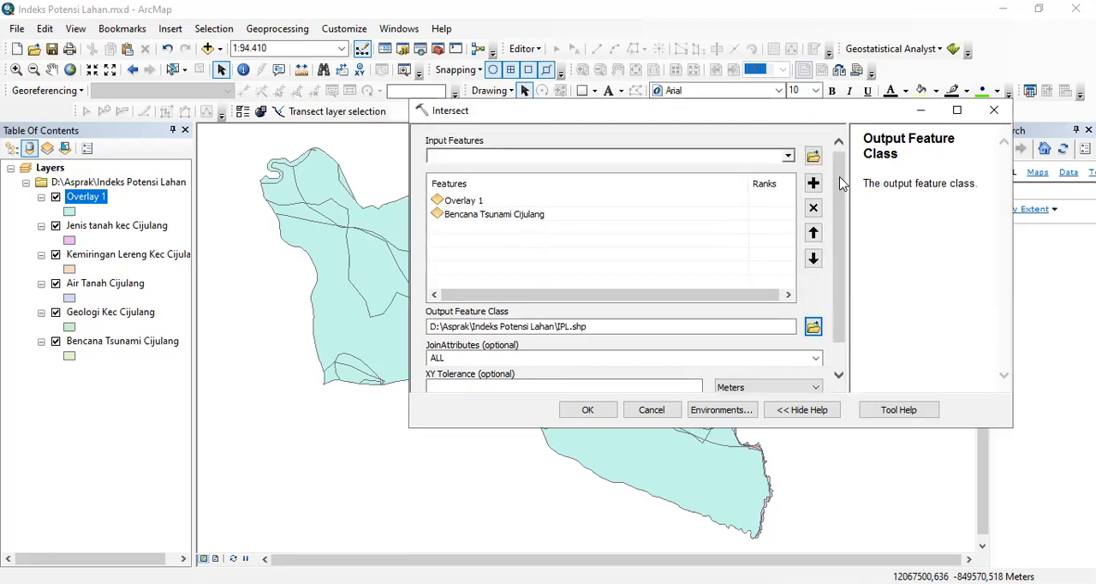
- Run the Intersect and open the attribute table of the resulting IPL layer to inspect its combined fields
left_click_drag(843, 249, 846, 305)
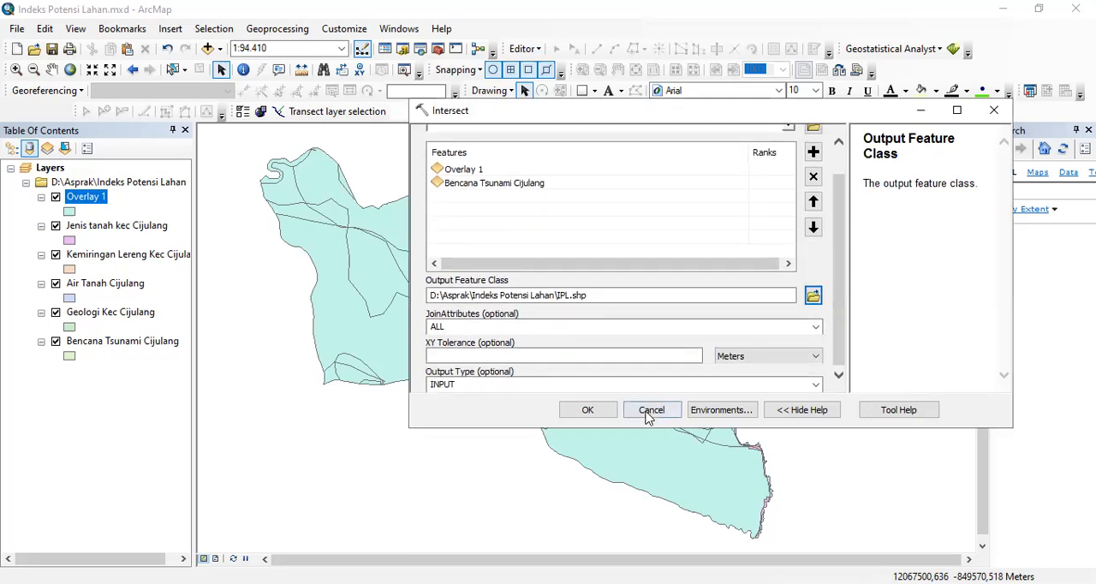
left_click(587, 410)
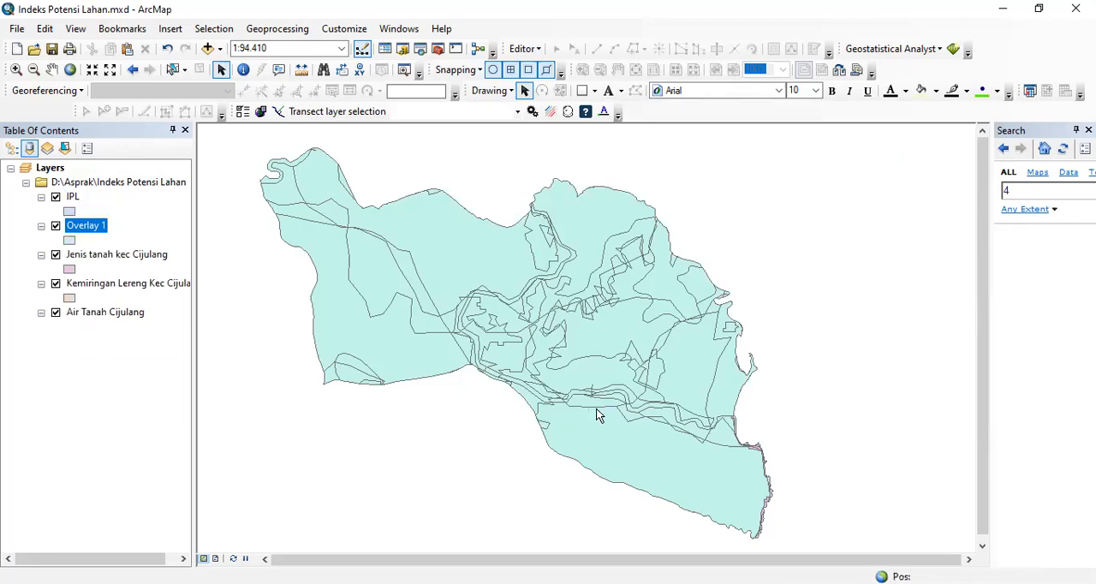
right_click(75, 198)
left_click(107, 244)
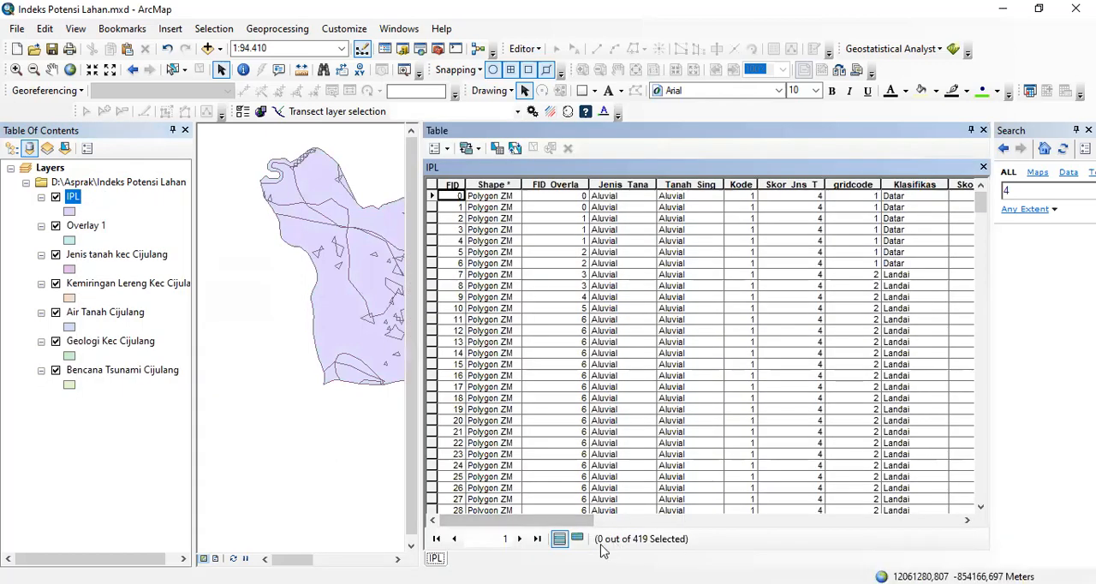
left_click_drag(586, 524, 928, 477)
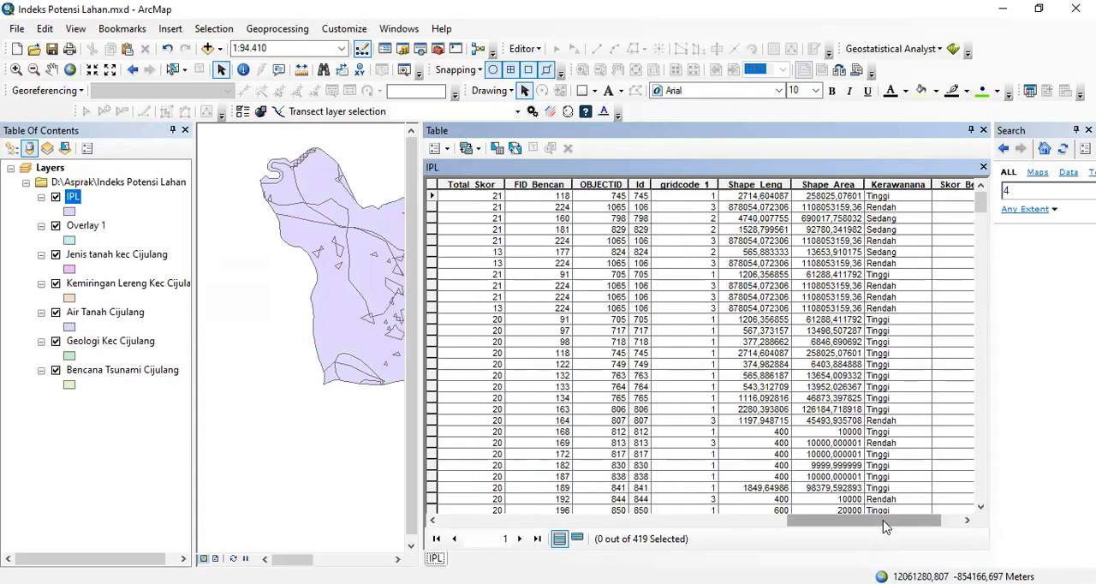
left_click_drag(885, 527, 932, 519)
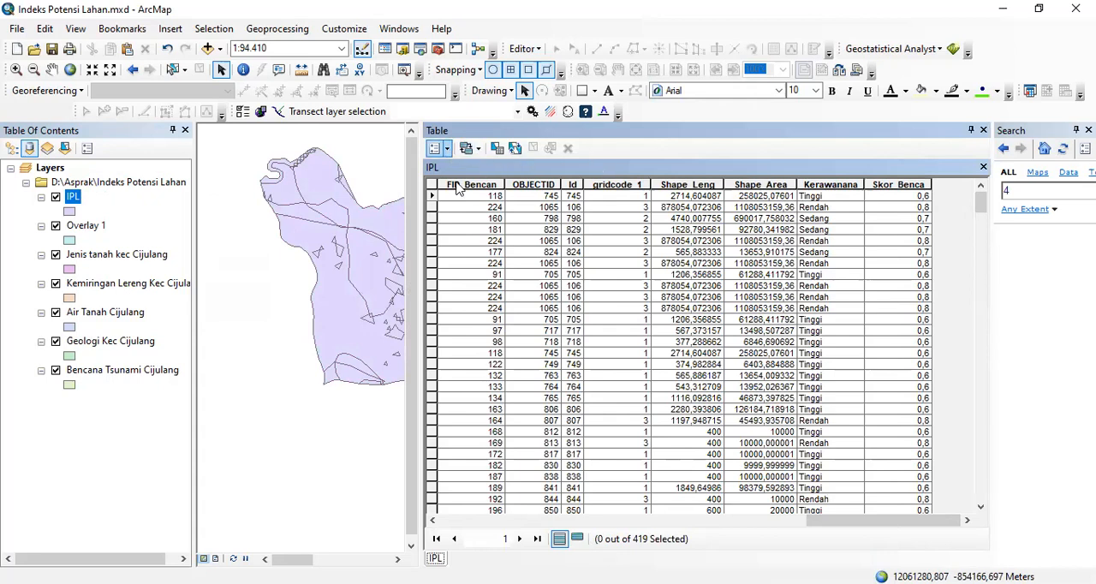
- Add a Double field named Skor IPL to the IPL table, accepting the corrected name Skor_IPL
left_click(437, 148)
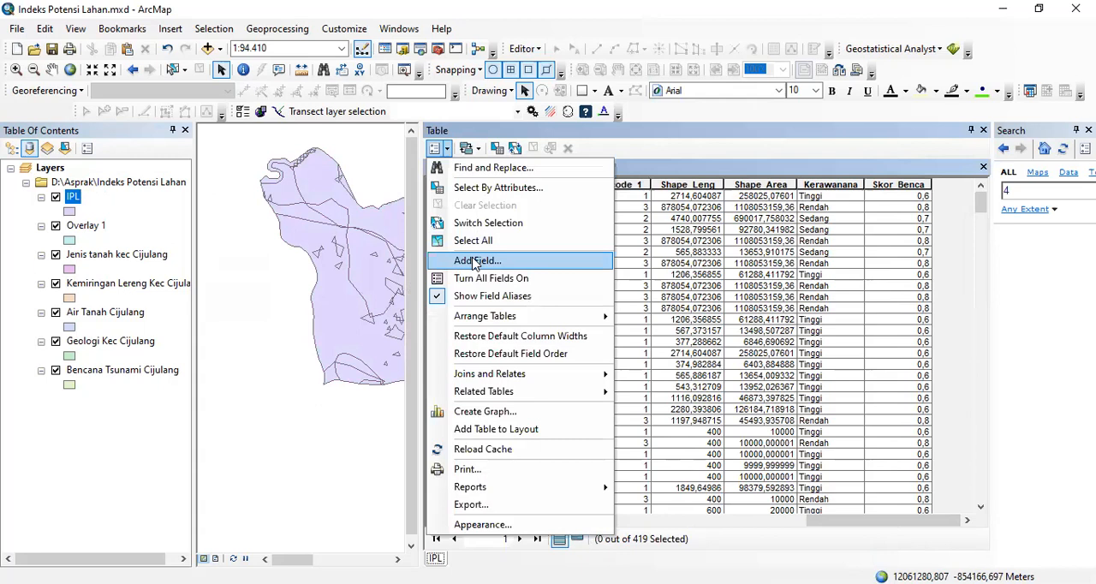
left_click(476, 261)
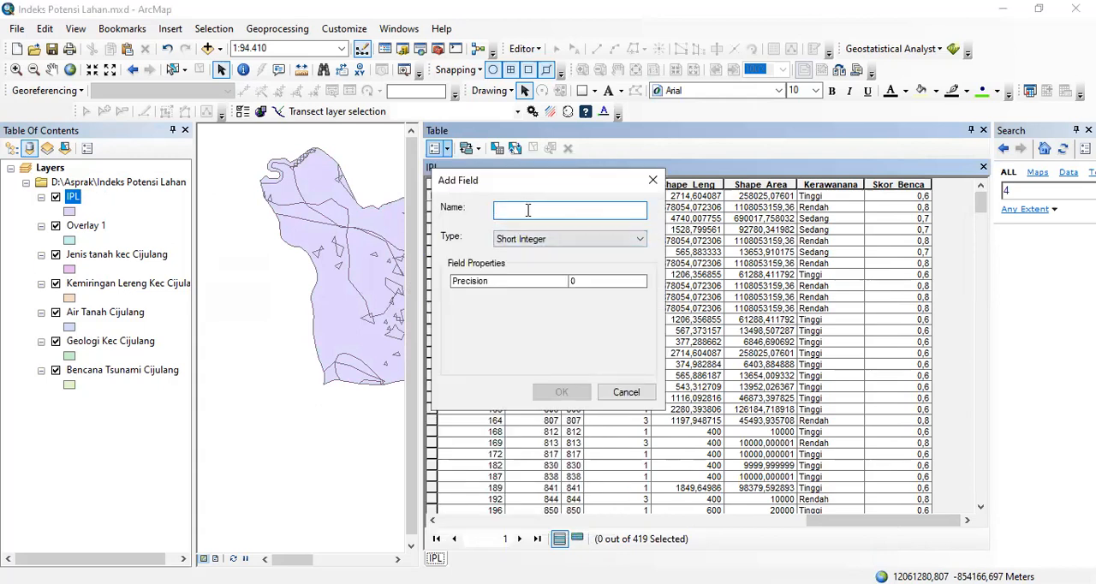
type("Skor")
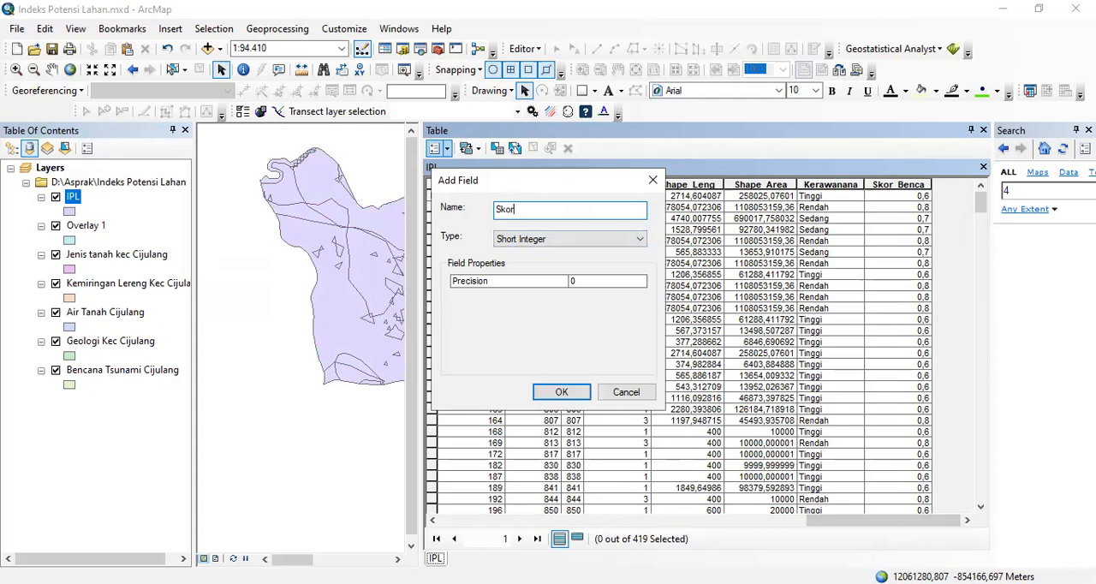
type(" IPL")
left_click(539, 239)
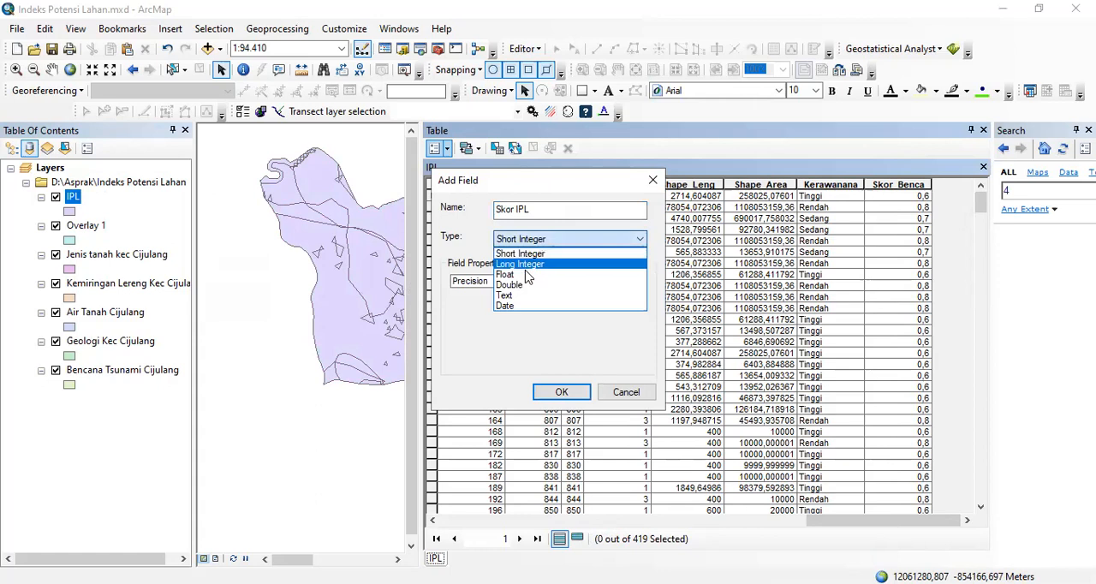
left_click(523, 291)
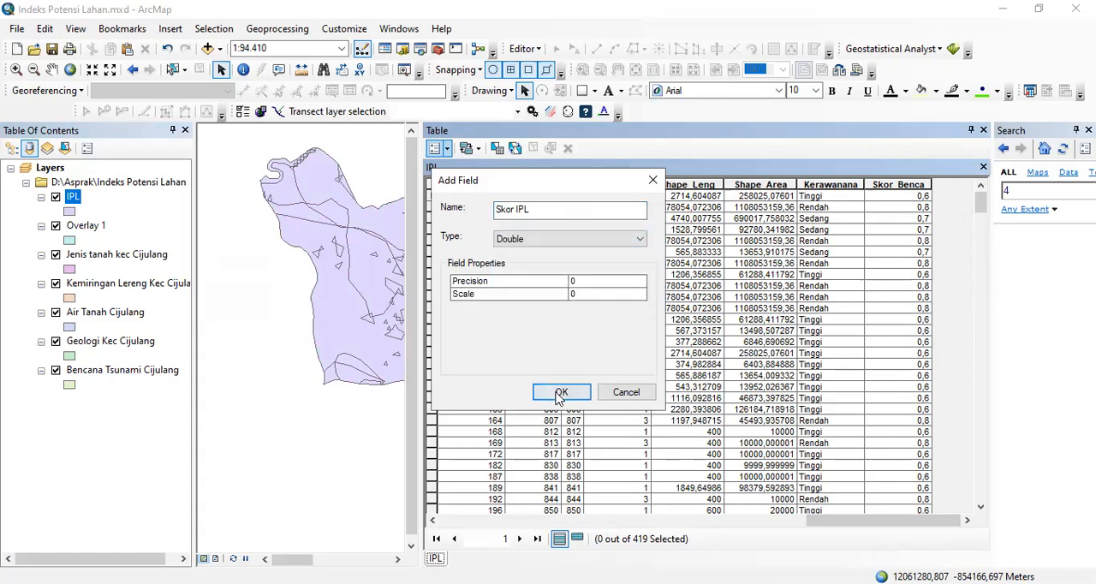
left_click(561, 394)
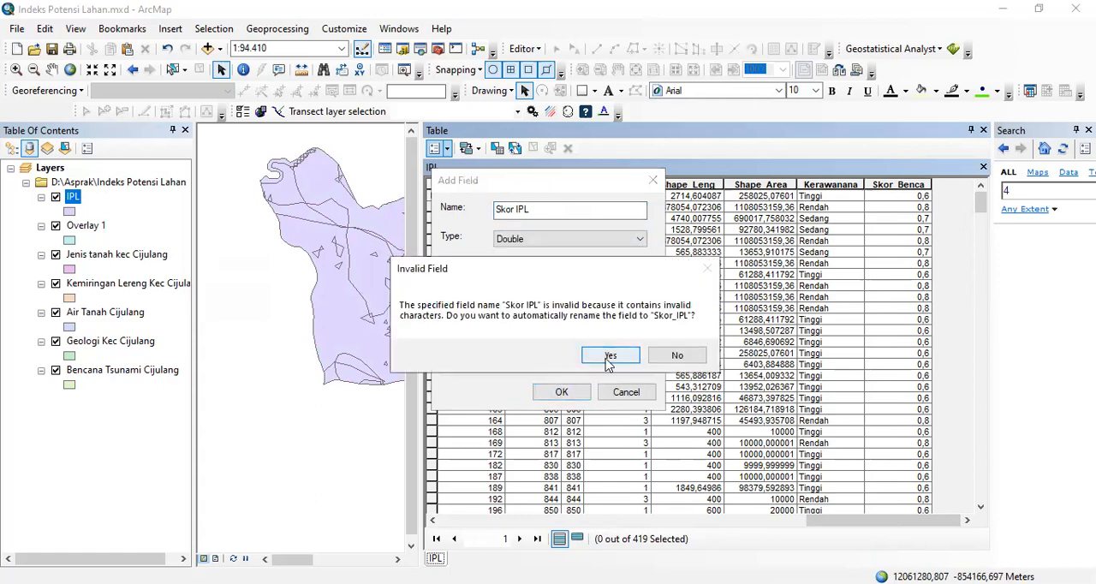
left_click(607, 363)
- Open the Field Calculator for the Skor_IPL field and begin its expression with [Total_Skor]
left_click_drag(848, 521, 887, 520)
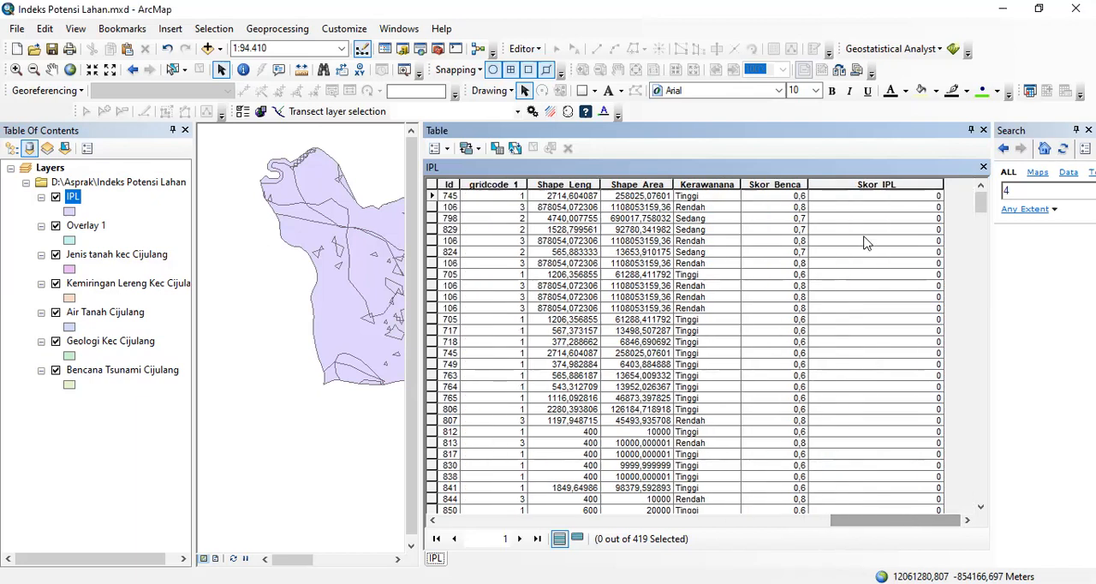
left_click(857, 184)
right_click(858, 185)
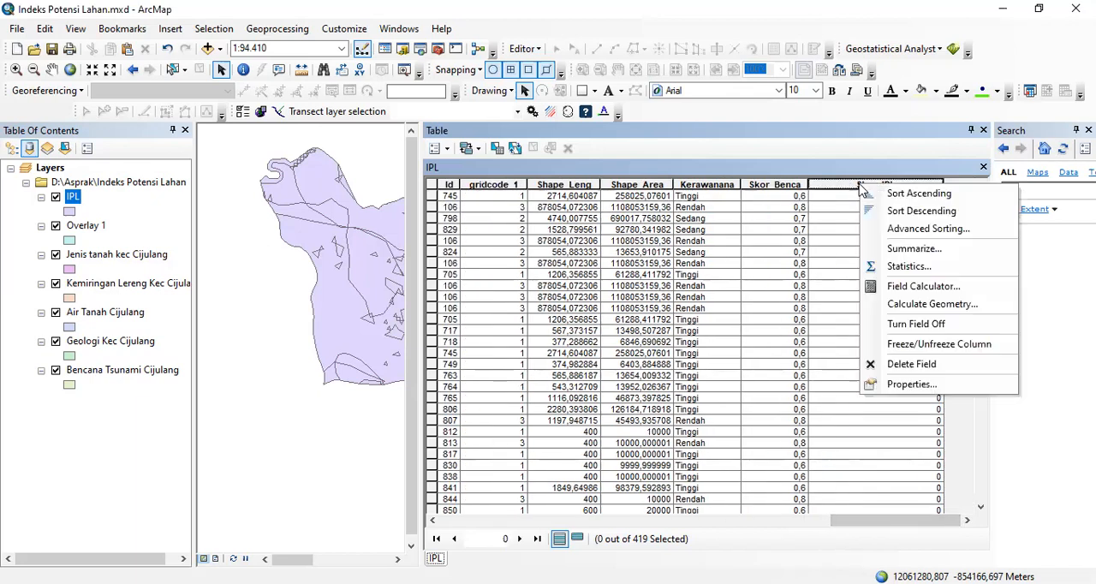
left_click(912, 288)
left_click_drag(523, 184, 523, 224)
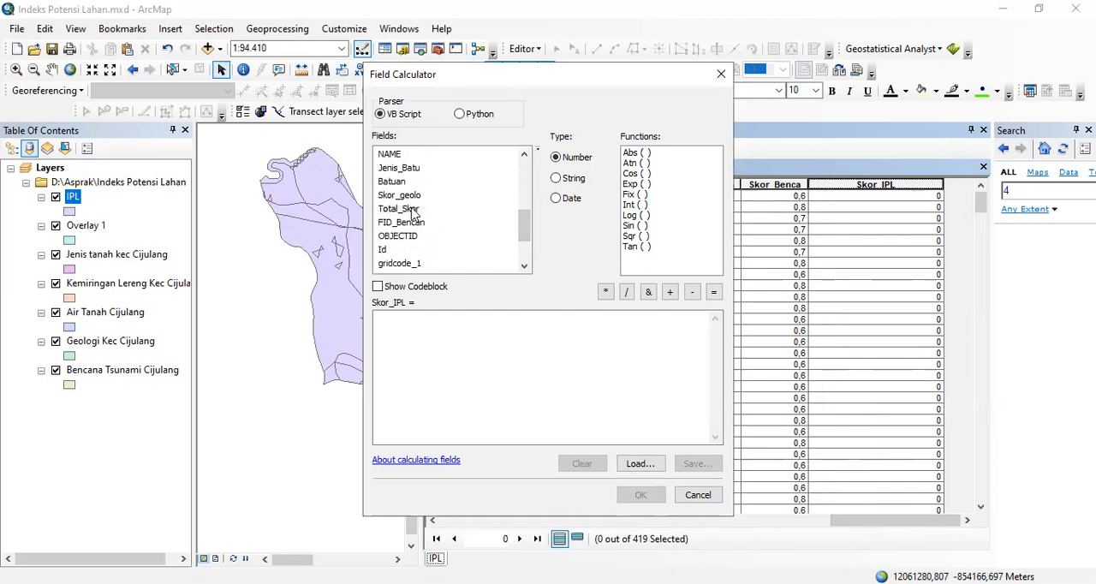
double_click(413, 211)
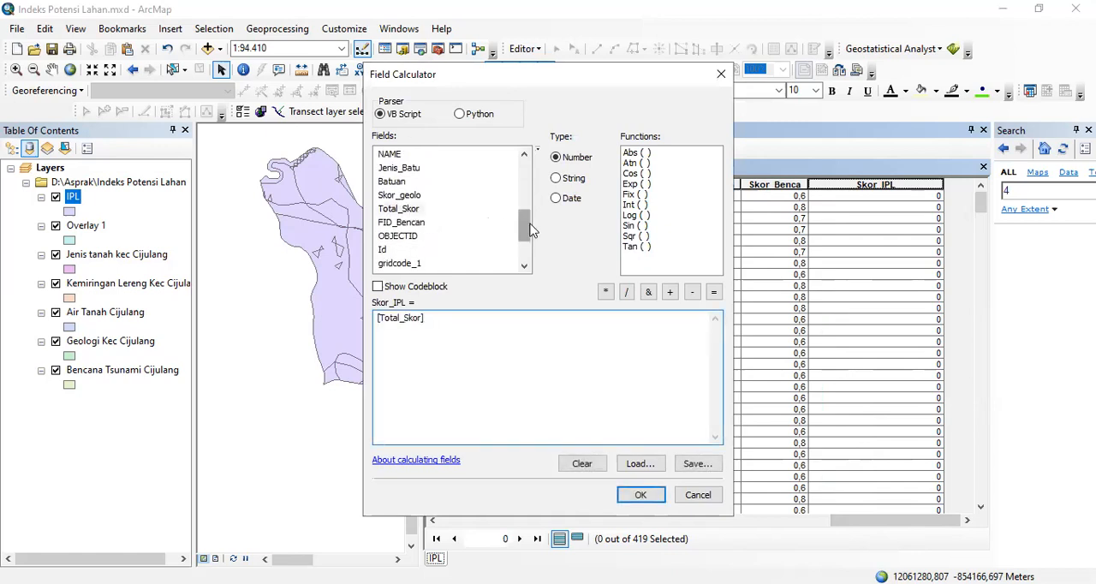
- Complete the Skor_IPL expression as [Total_Skor] * [Skor_Benca], run the calculation and review the calculated values
left_click_drag(526, 230, 526, 250)
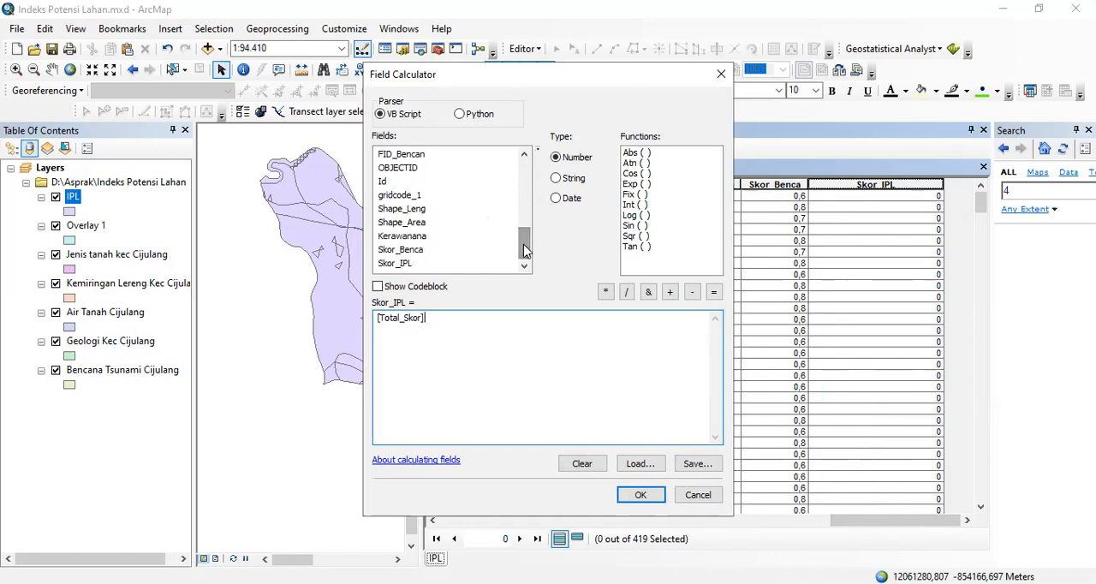
double_click(606, 293)
key("BackSpace")
left_click(419, 254)
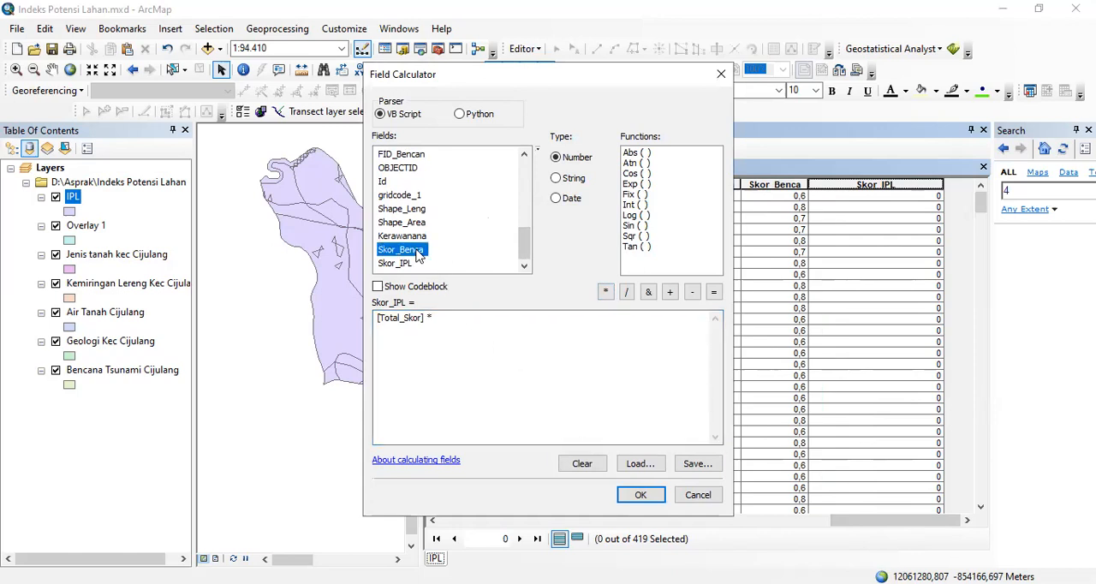
double_click(419, 254)
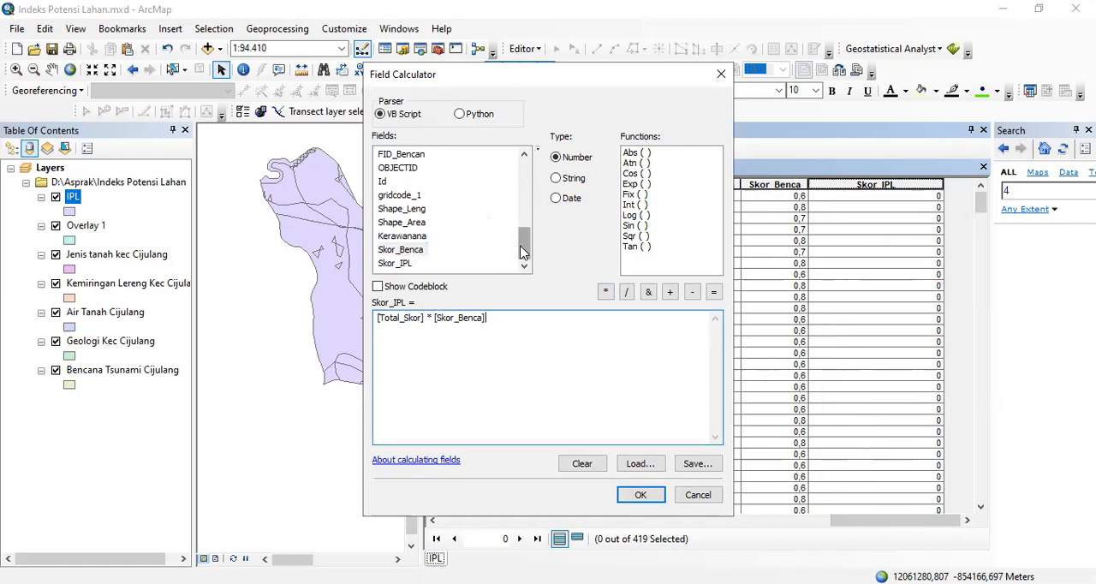
left_click(642, 497)
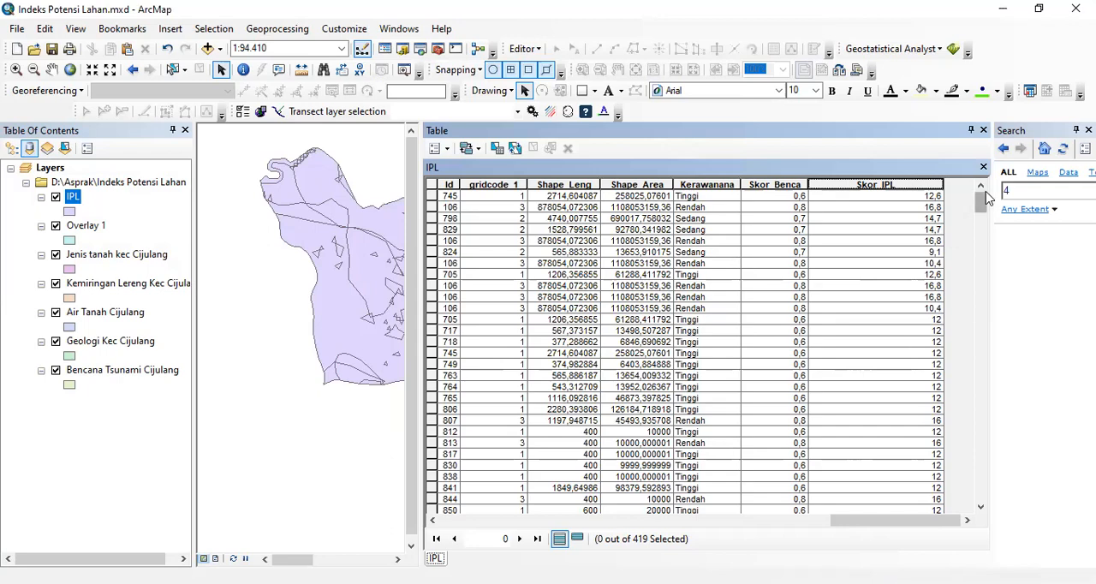
left_click_drag(983, 209, 934, 215)
left_click_drag(888, 520, 942, 503)
mouse_move(916, 524)
left_mouse_down()
mouse_move(822, 524)
mouse_move(936, 518)
left_mouse_up()
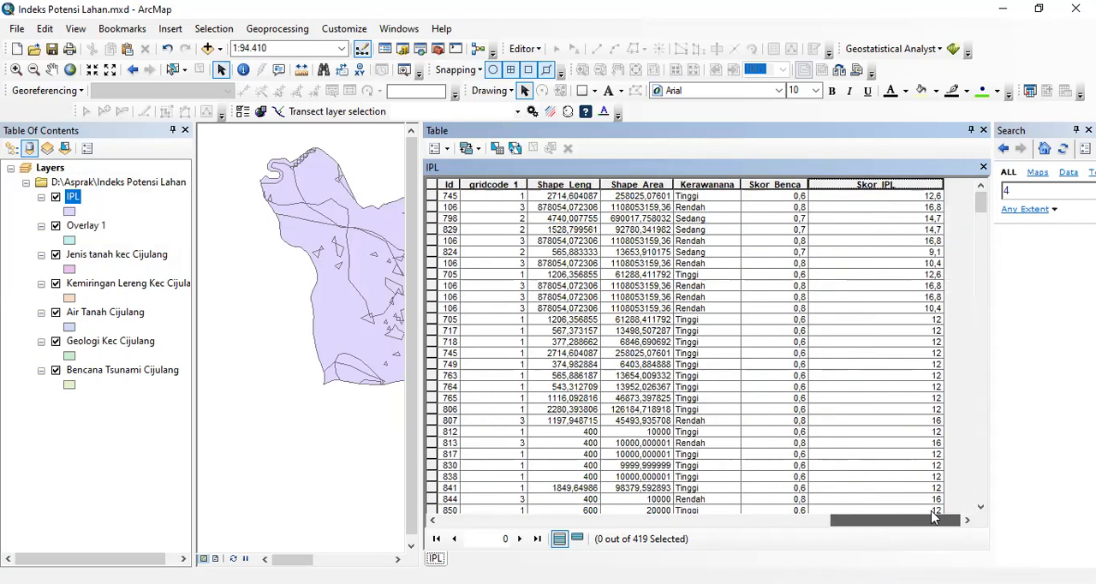
- Start adding a field to the IPL table and name it Indek Potensi Lahan
left_click(448, 150)
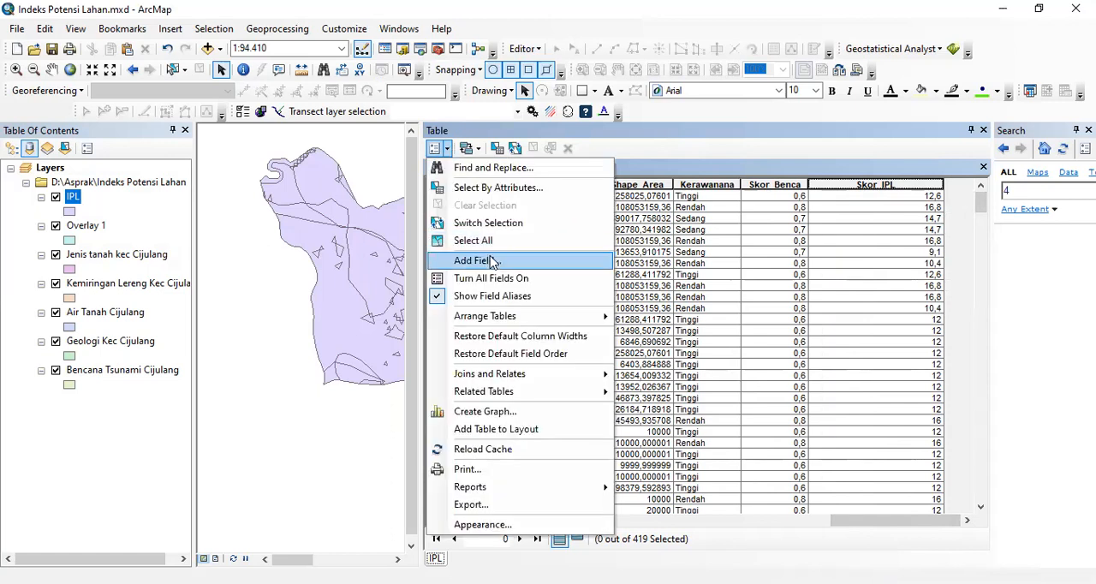
left_click(476, 260)
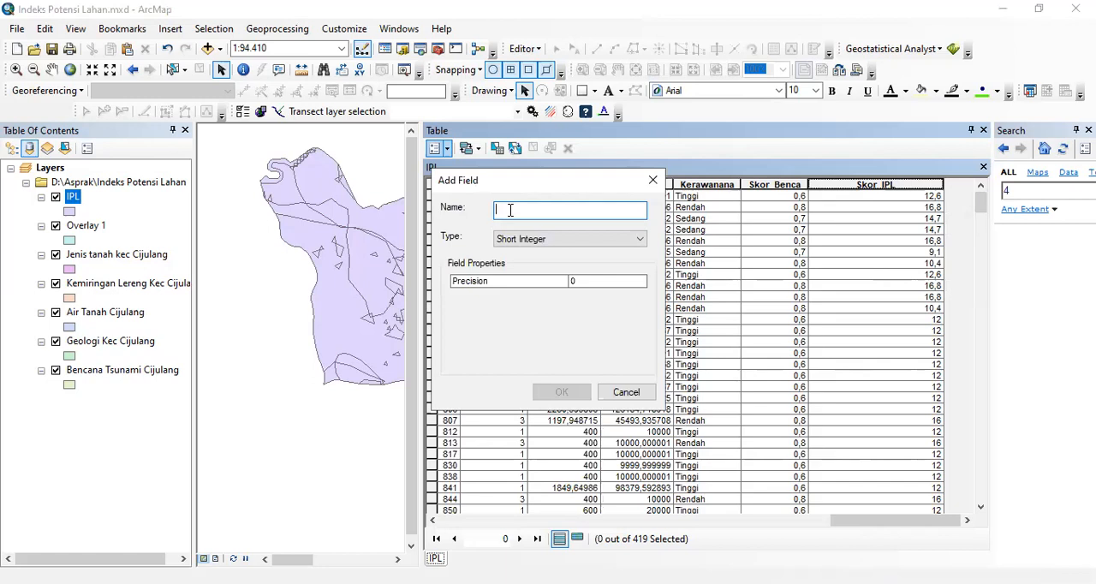
type("Inde")
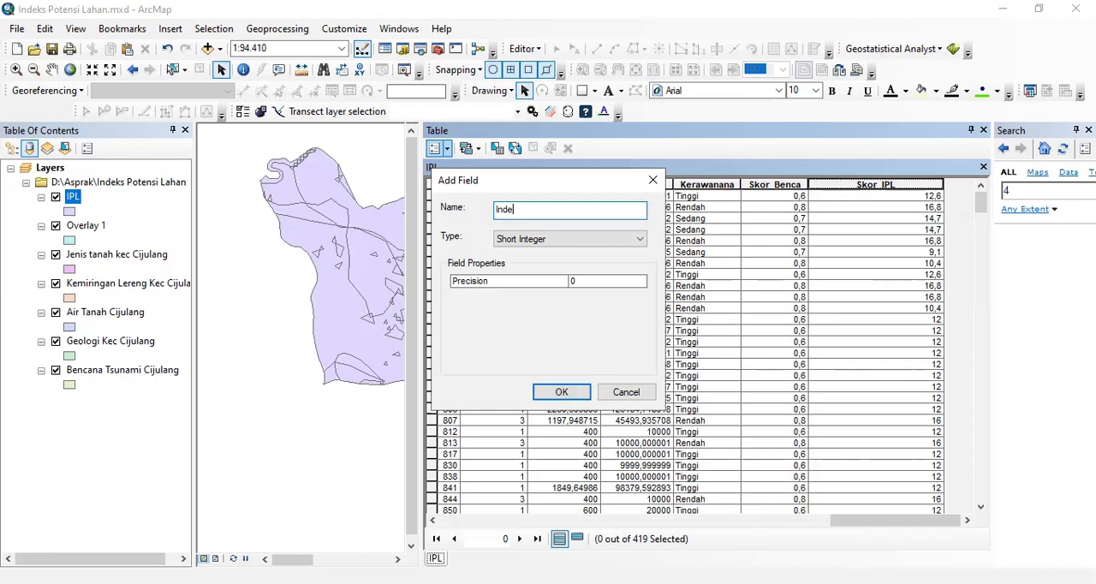
key("BackSpace")
key("BackSpace")
key("BackSpace")
key("BackSpace")
type("Indek Potensi Lahan")
- Make Indek Potensi Lahan a Text field of length 10 and create it under the corrected name Indek_Pote
left_click(546, 243)
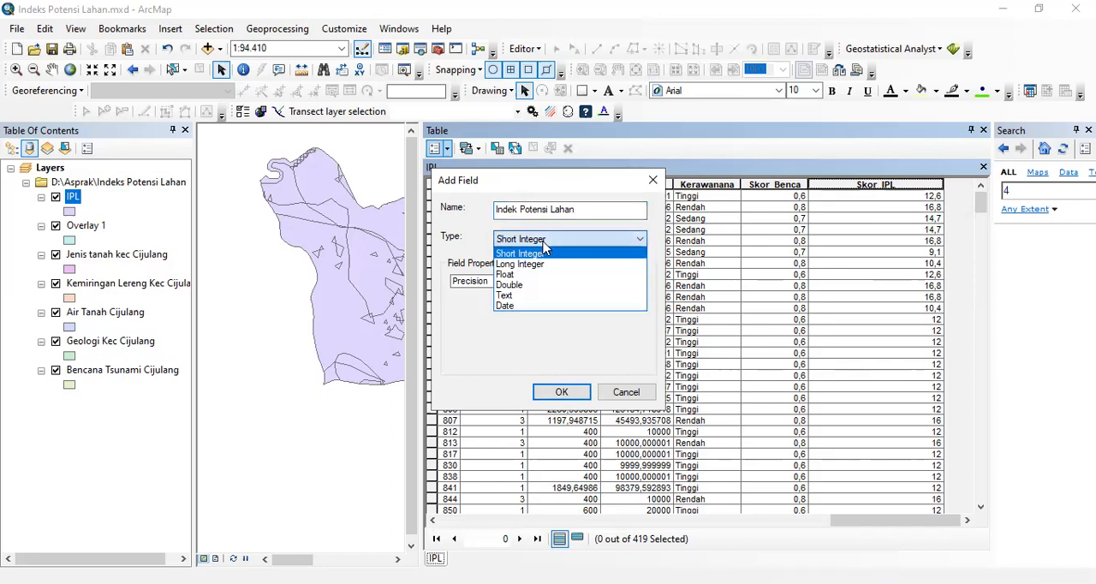
left_click(518, 296)
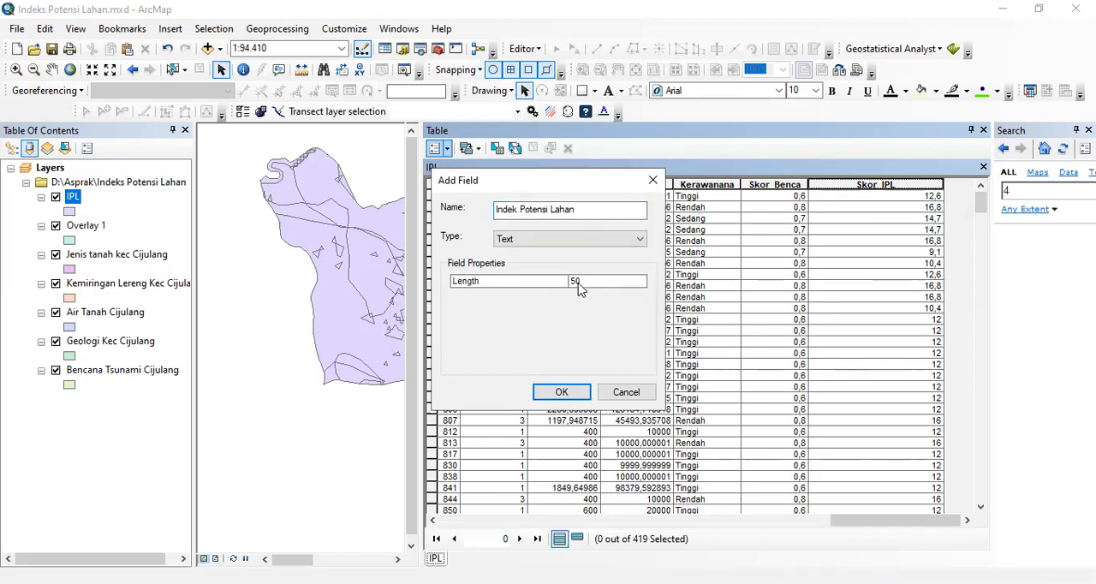
left_click(577, 283)
key("BackSpace")
key("BackSpace")
type("10")
left_click(578, 391)
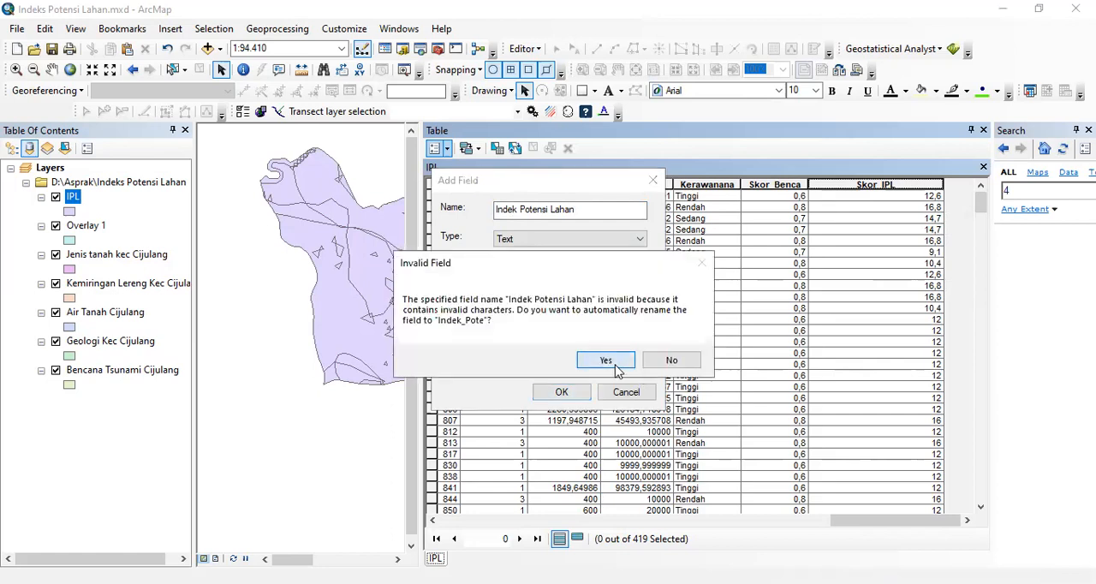
left_click(616, 367)
- Delete the Indek_Pote field from the IPL table and confirm the deletion
left_click_drag(870, 519, 920, 524)
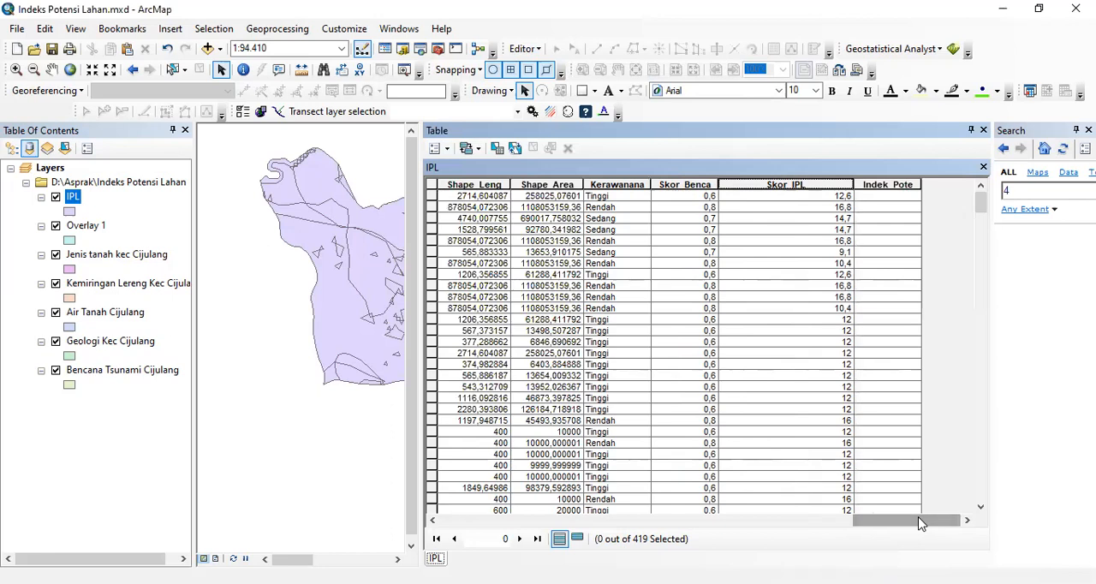
right_click(899, 184)
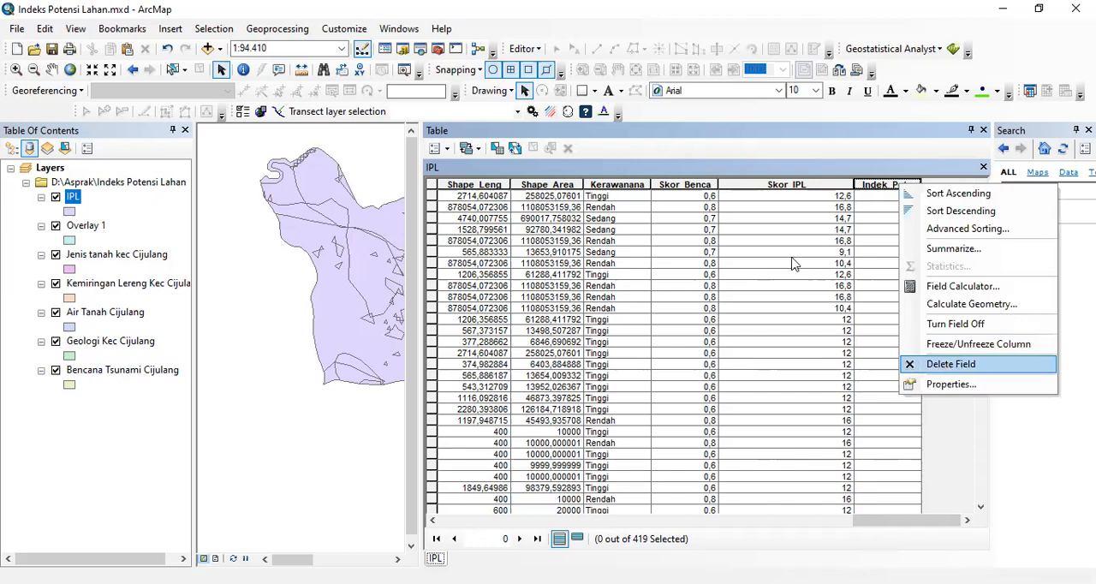
left_click(950, 364)
left_click(602, 364)
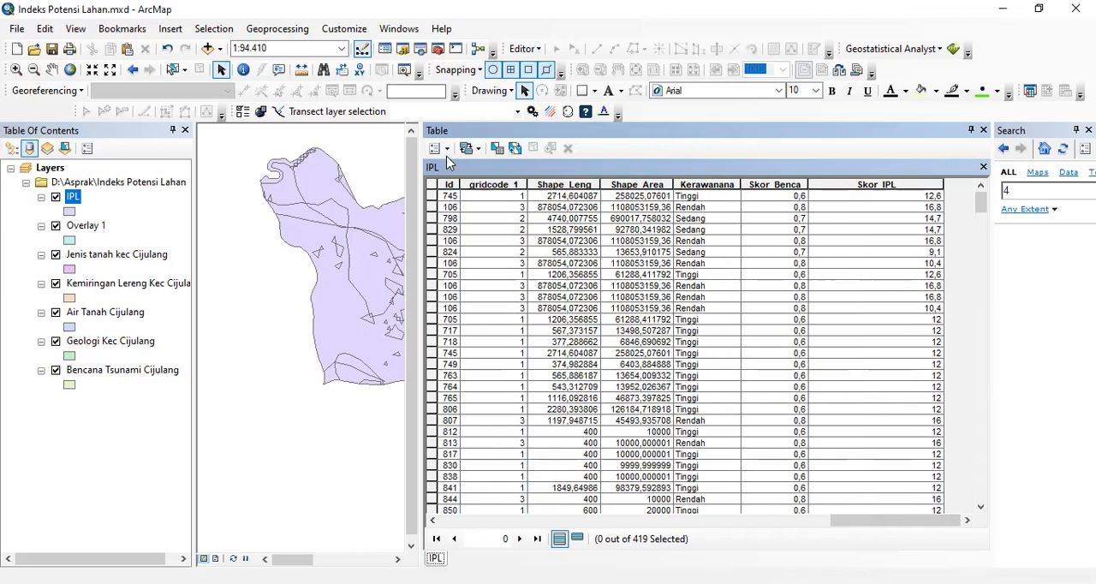
- Start adding another field to the IPL table and name it Ket IPL
left_click(436, 148)
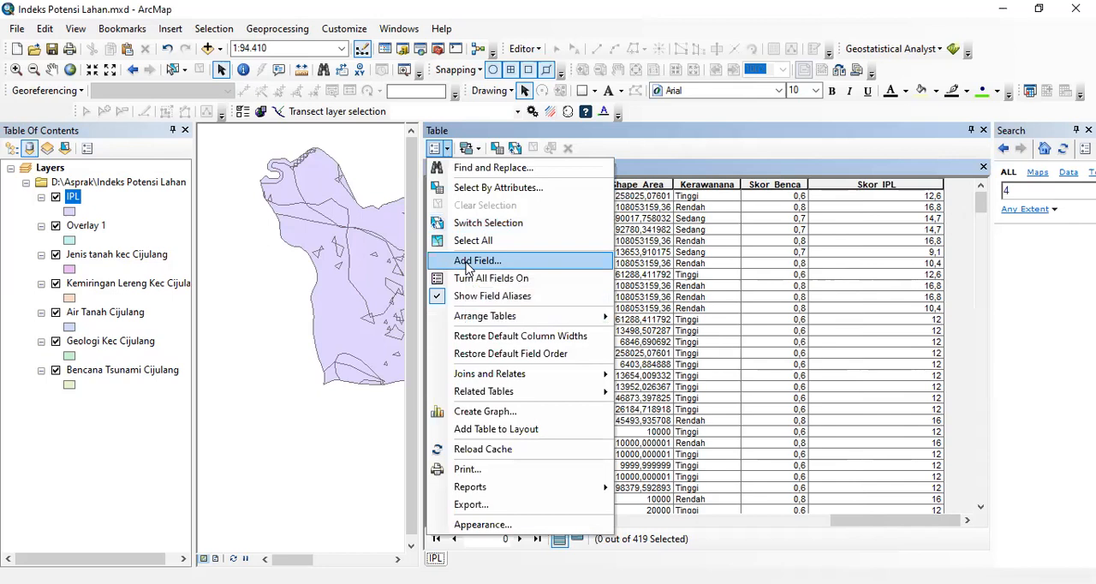
left_click(476, 261)
type("In")
key("BackSpace")
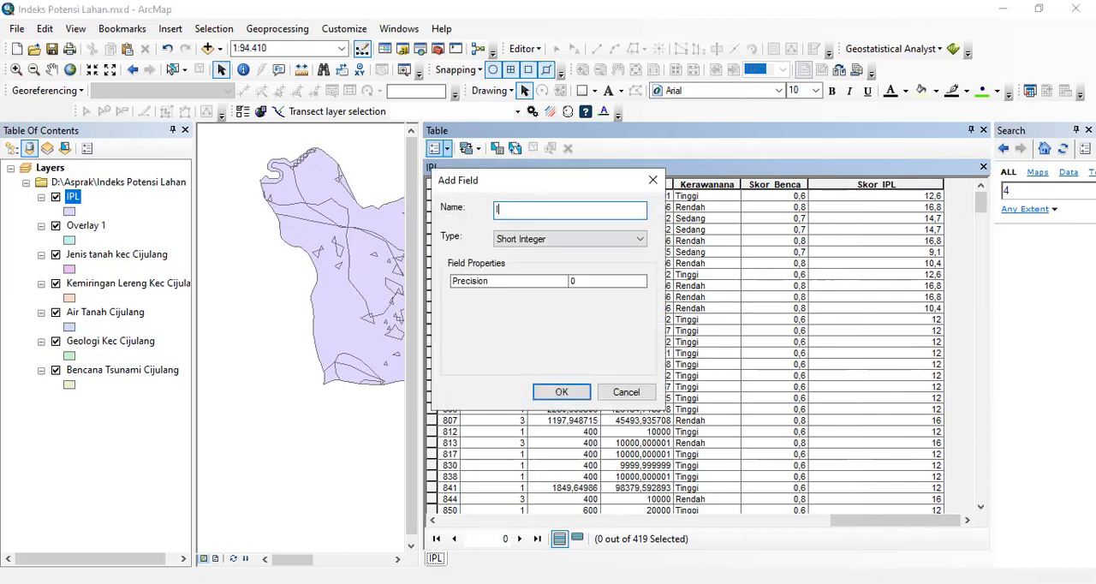
type("Ptns Lhan")
key("BackSpace")
key("BackSpace")
key("BackSpace")
key("BackSpace")
key("BackSpace")
key("BackSpace")
key("BackSpace")
key("BackSpace")
key("BackSpace")
key("BackSpace")
key("BackSpace")
type("Kel")
key("BackSpace")
key("BackSpace")
type("et IPL")
- Set the Ket IPL field's type to Text and create it under the corrected name Ket_IPL
left_click(545, 243)
left_click(516, 295)
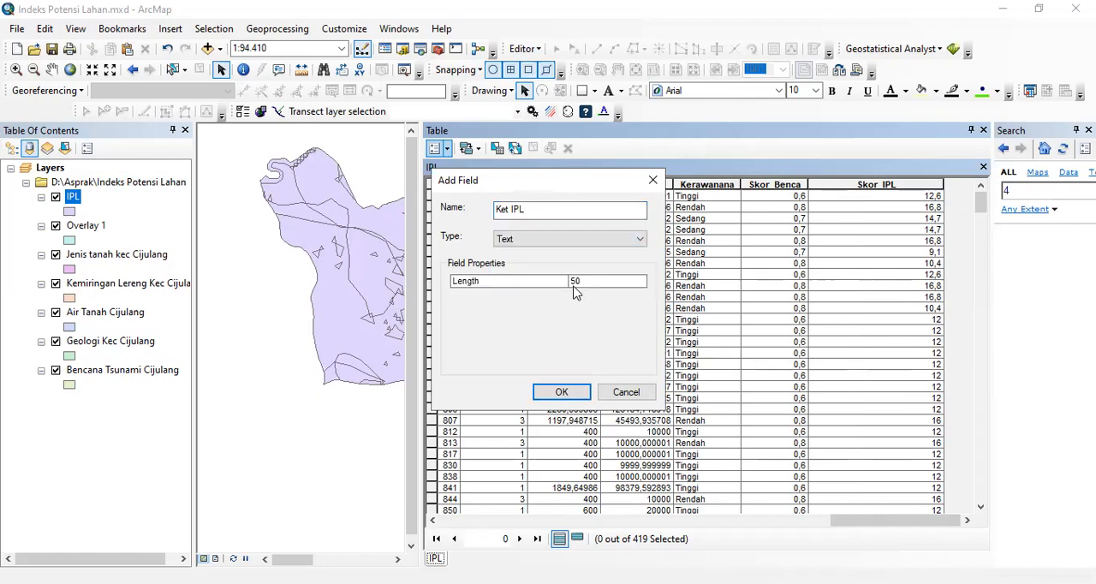
left_click(576, 283)
left_click(569, 394)
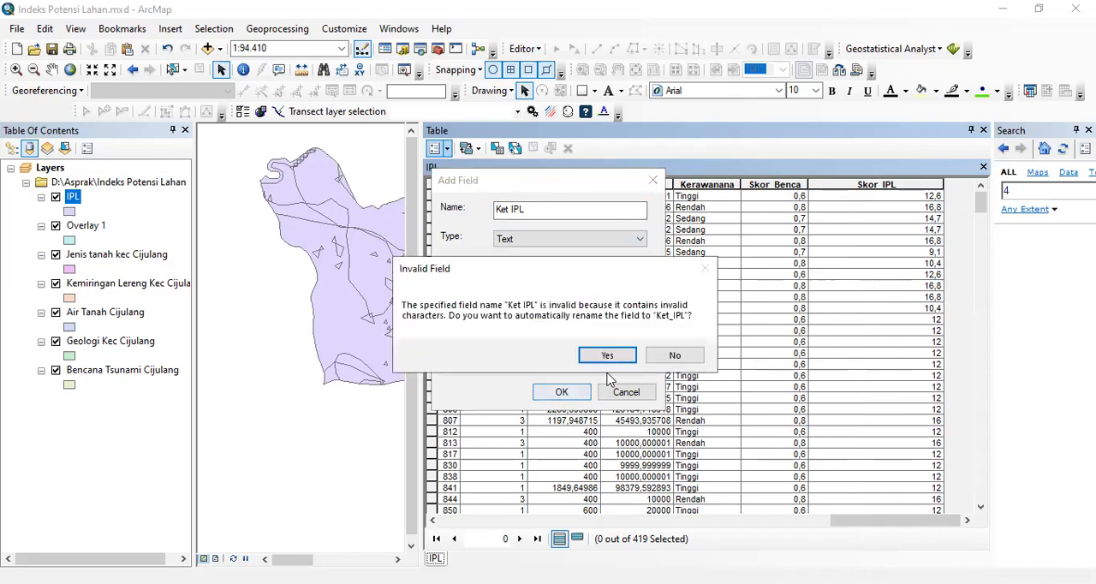
left_click(607, 356)
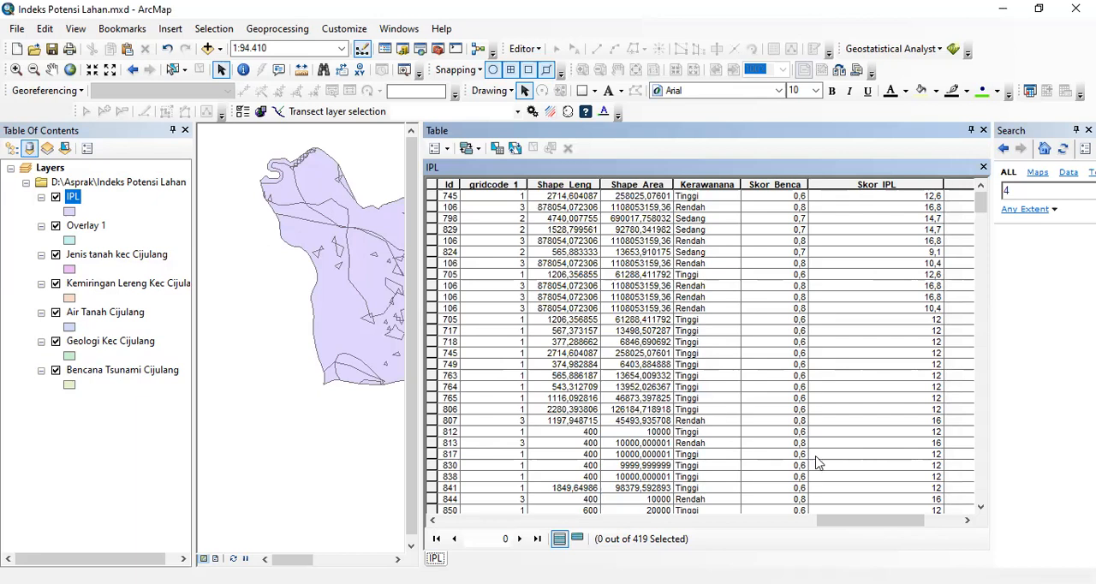
left_click_drag(848, 519, 905, 515)
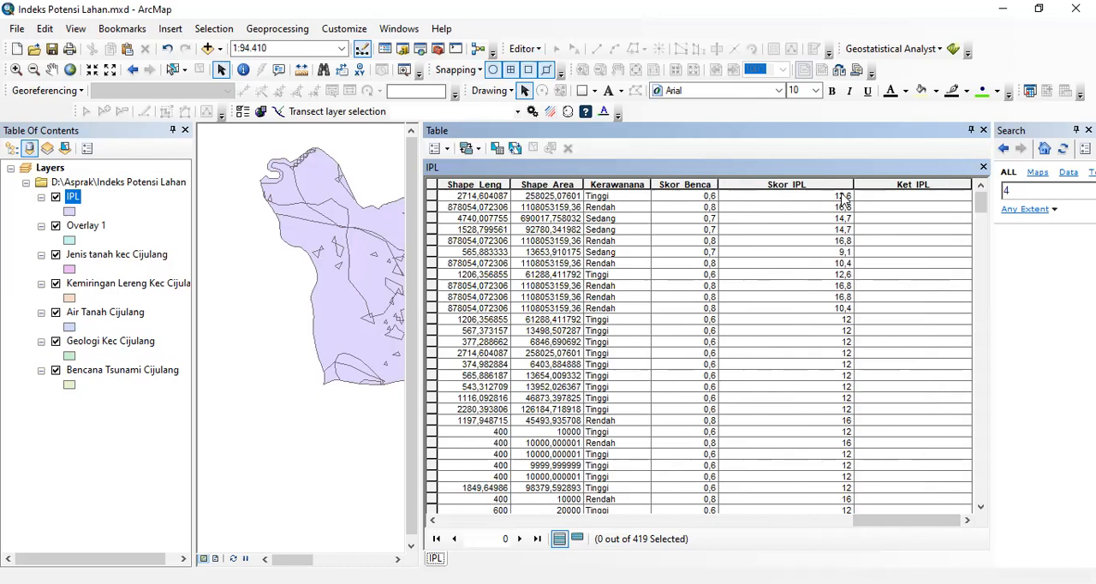
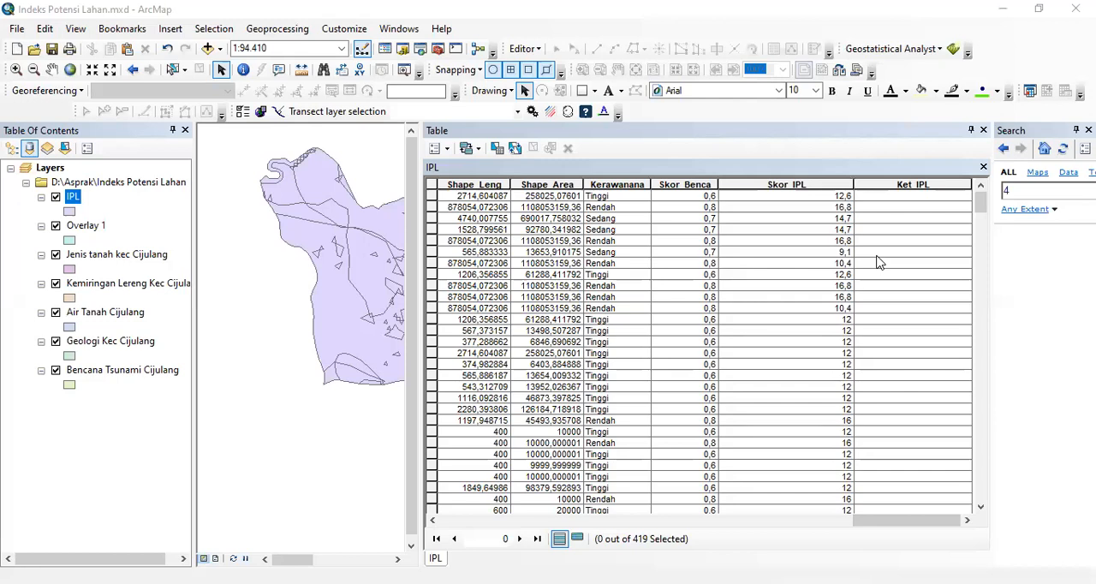
- Sort the IPL table by Skor_IPL in descending order
left_click(877, 255)
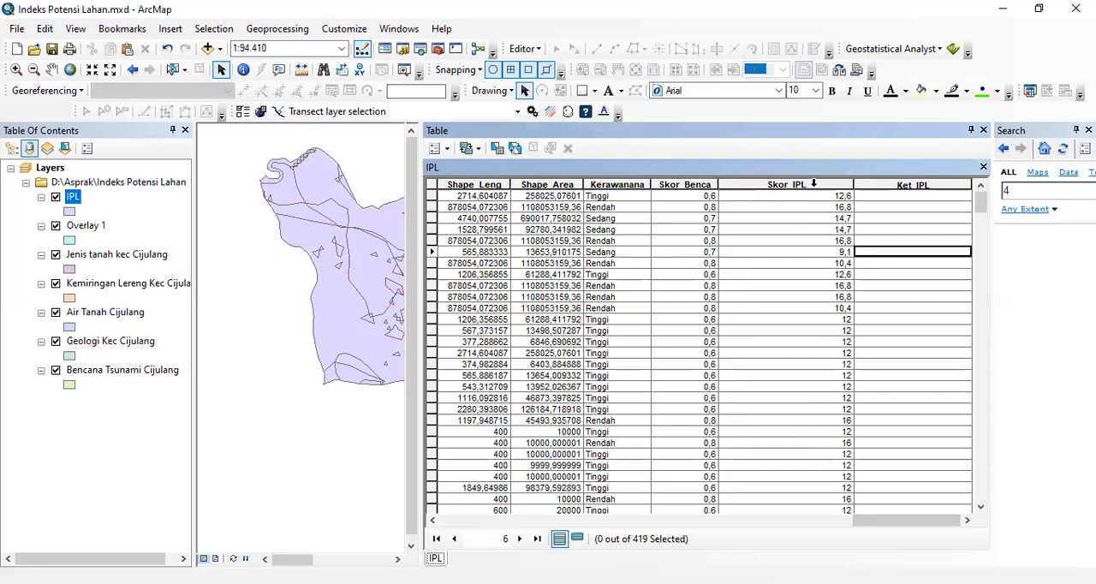
left_click(812, 183)
right_click(818, 190)
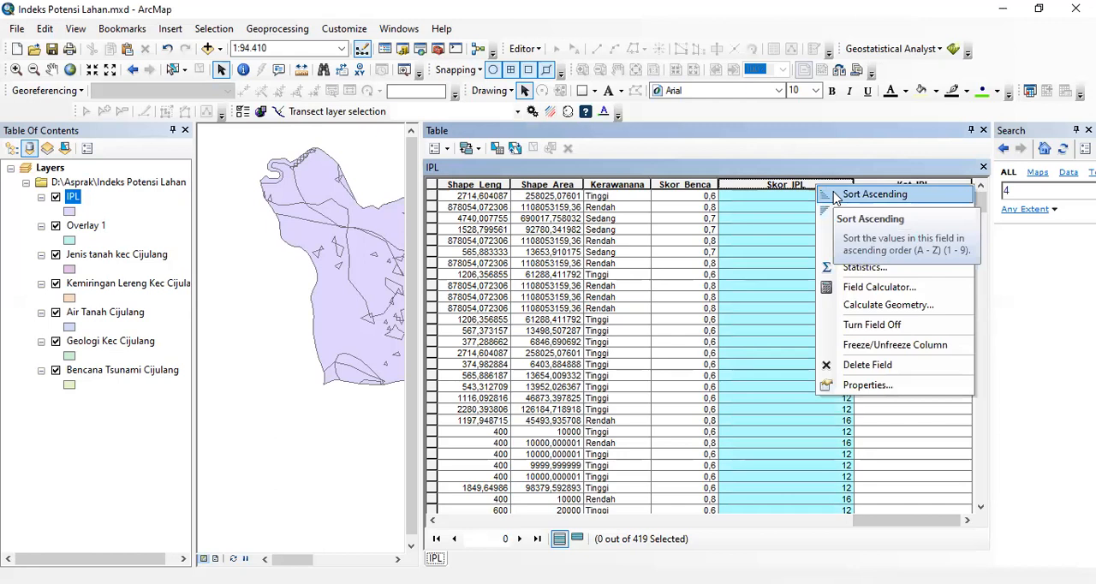
left_click(835, 213)
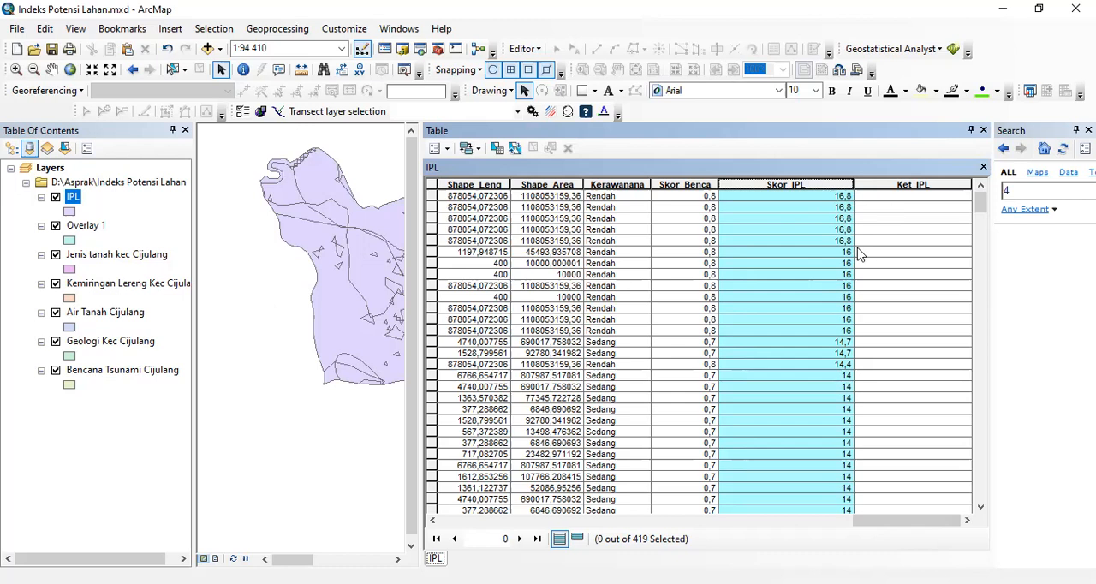
left_click(893, 197)
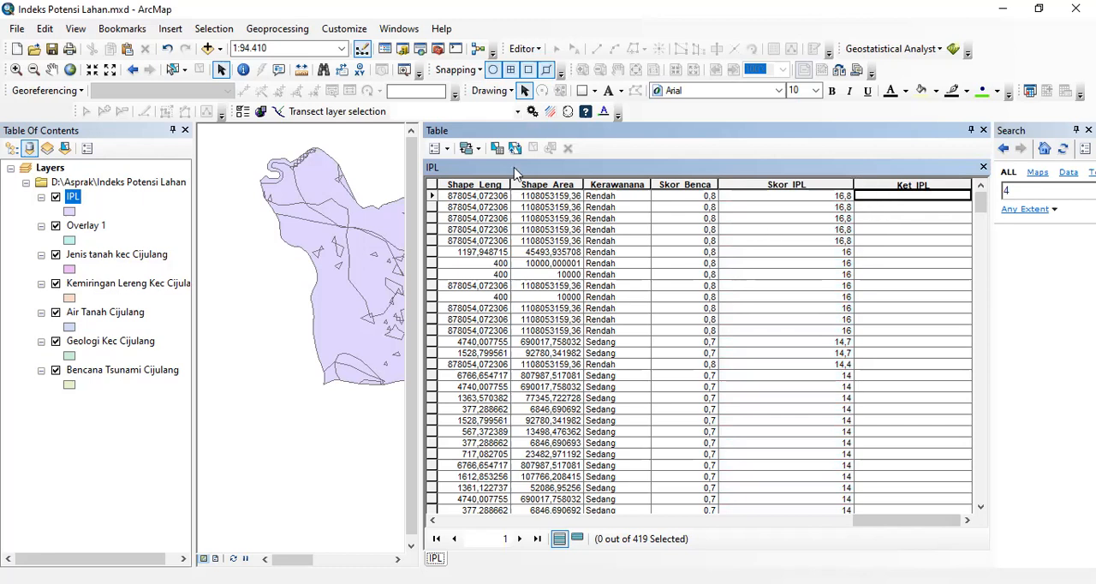
- Select the IPL records where "Skor_IPL" >= 16 by attributes and show only the selected records
left_click(446, 153)
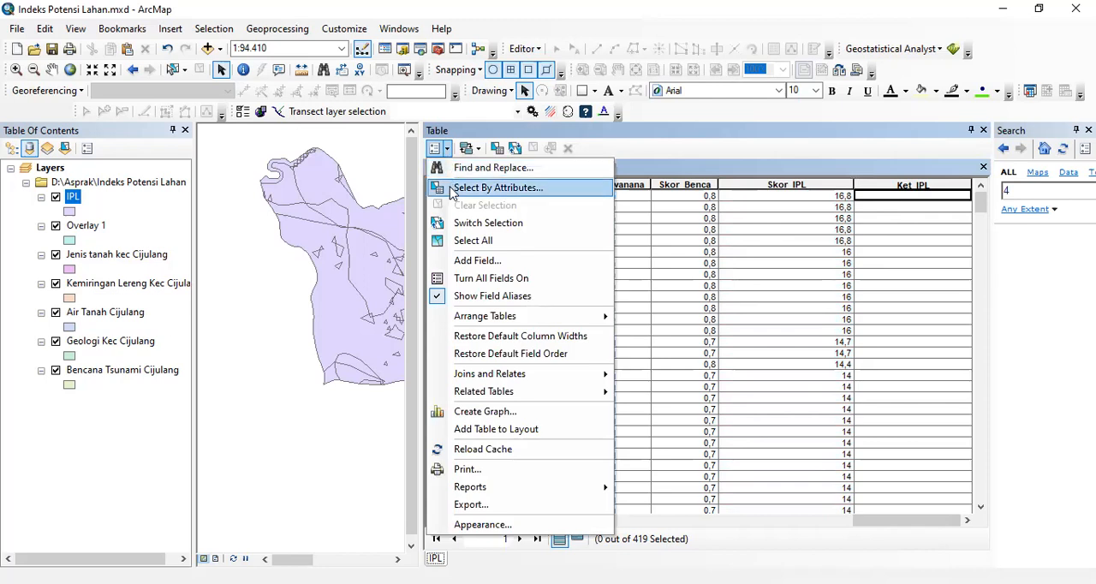
left_click(447, 186)
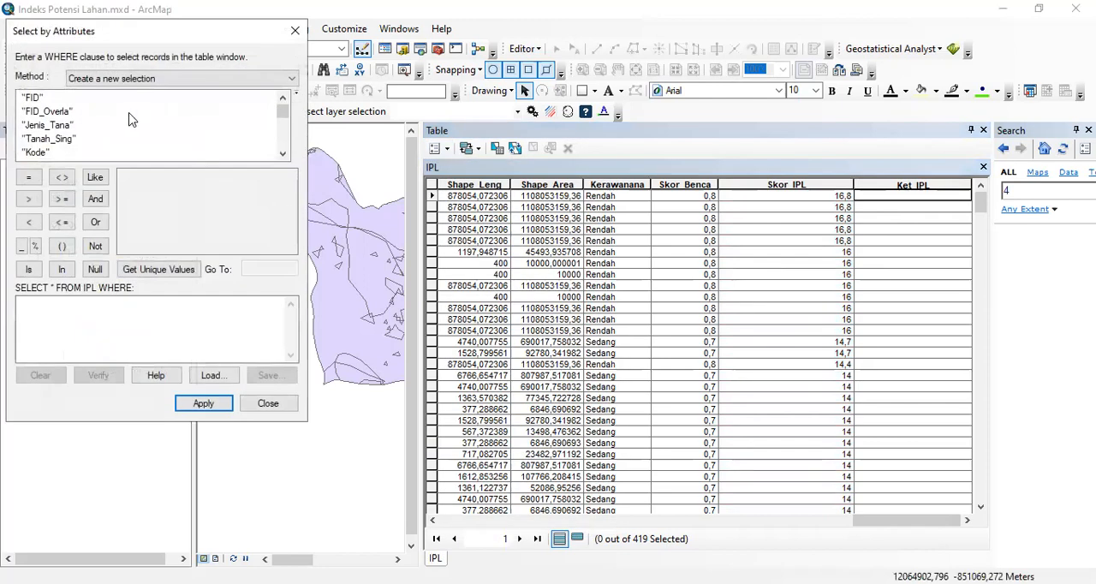
scroll(212, 165, "down", 4)
left_click_drag(282, 128, 272, 153)
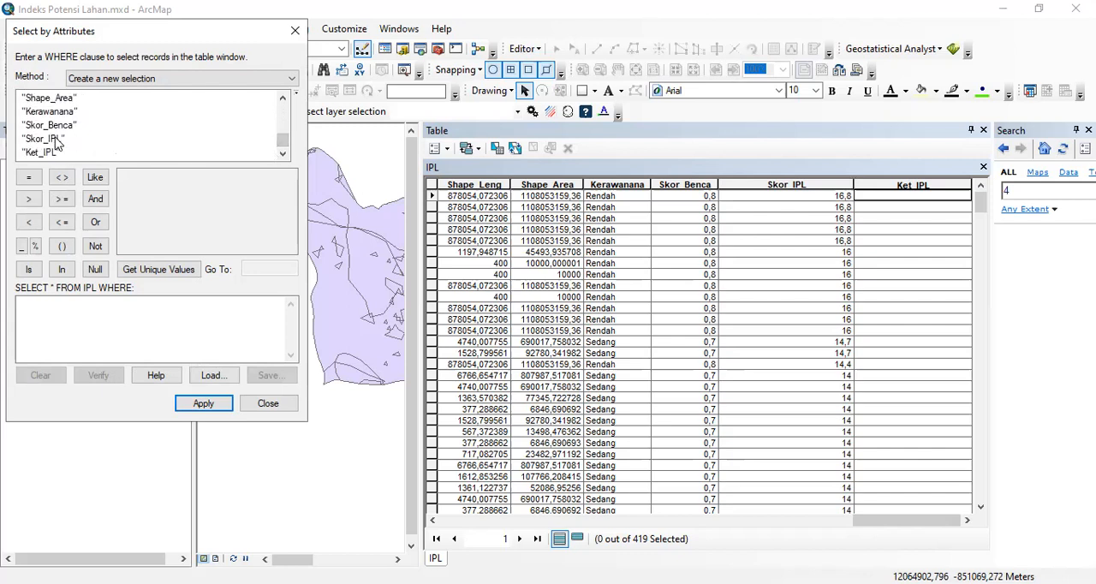
double_click(55, 142)
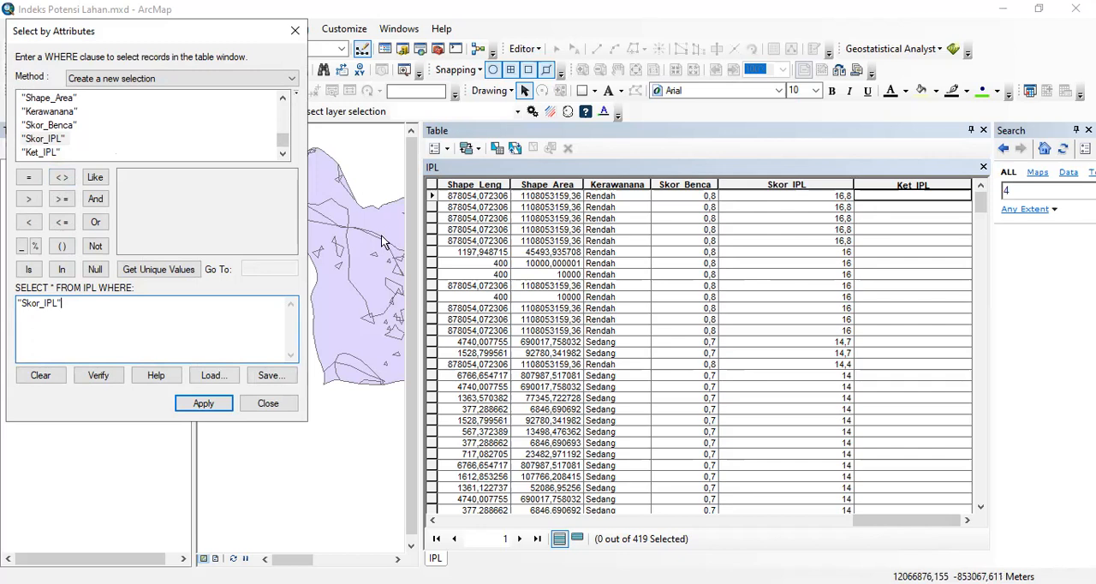
left_click(63, 203)
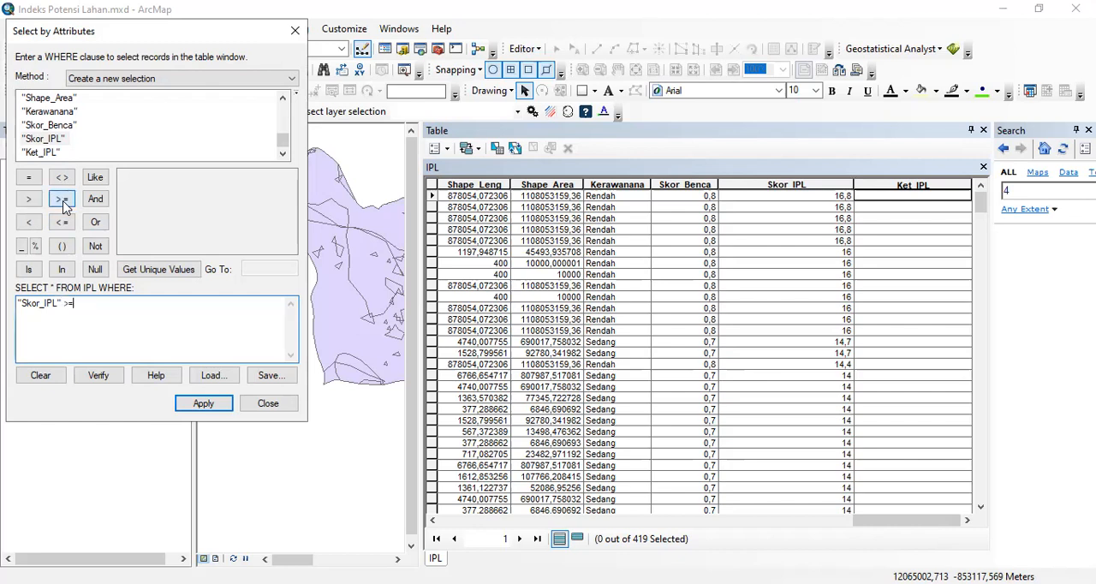
left_click(164, 274)
left_click_drag(290, 195, 287, 233)
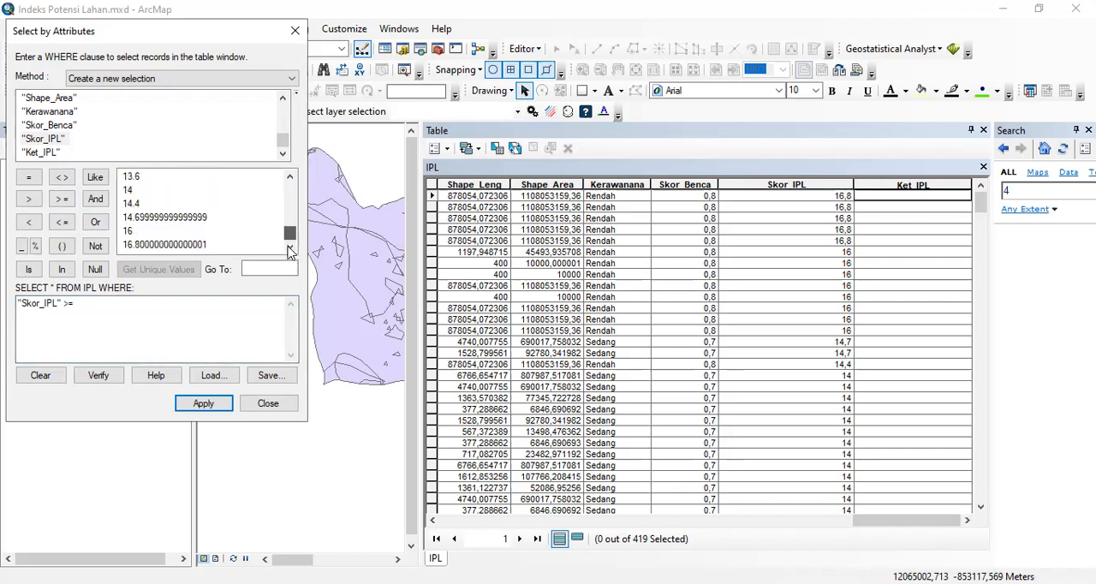
double_click(129, 232)
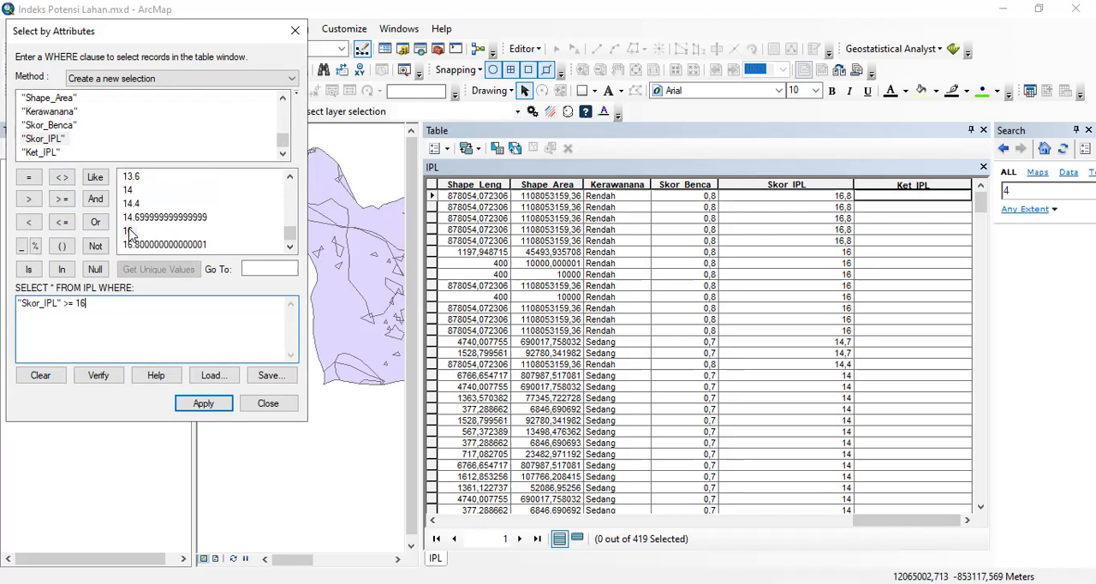
left_click(204, 403)
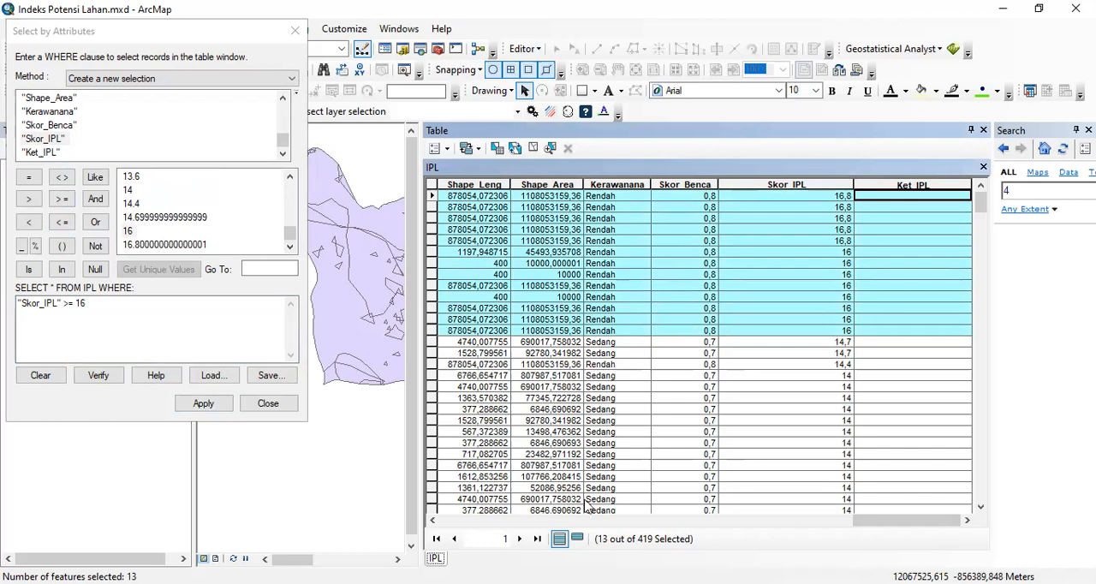
left_click(579, 539)
left_click_drag(542, 516, 959, 506)
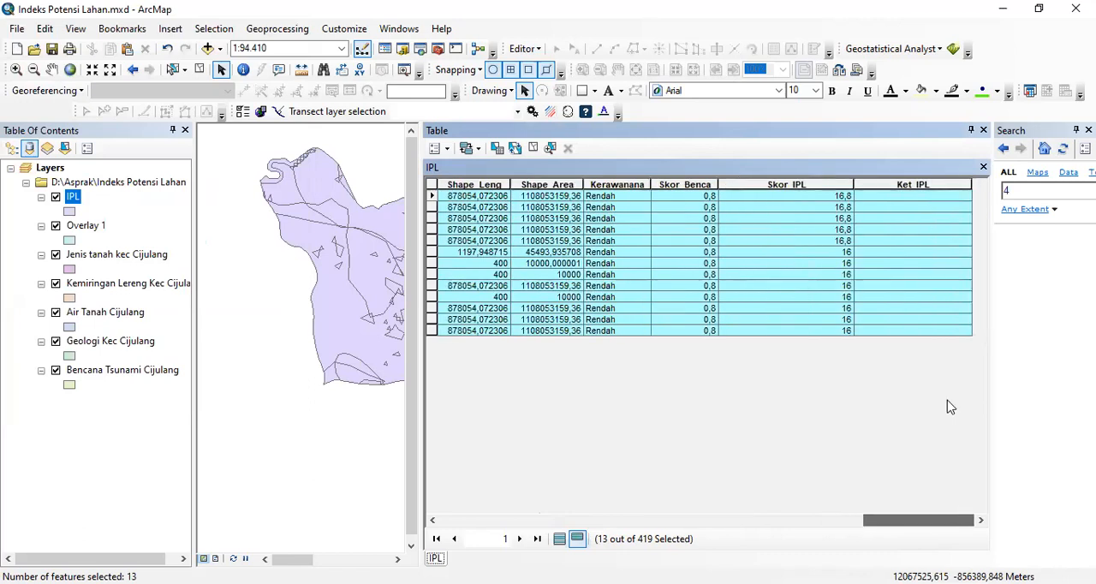
- Fill Ket_IPL with "Sedang" for the selected records using Field Calculator, and return to all records with the selection cleared
left_click(932, 185)
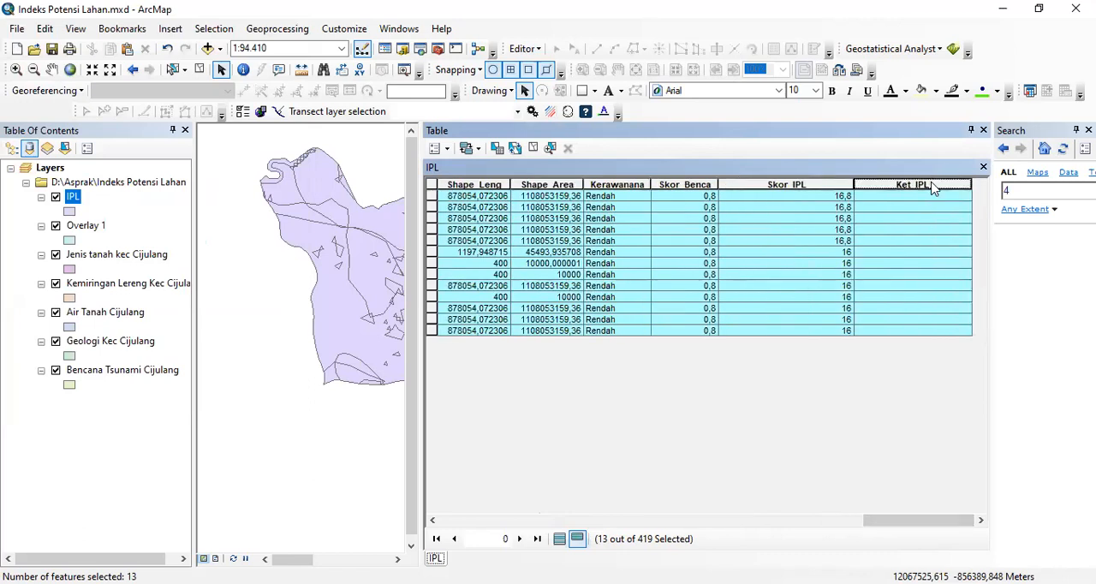
right_click(933, 185)
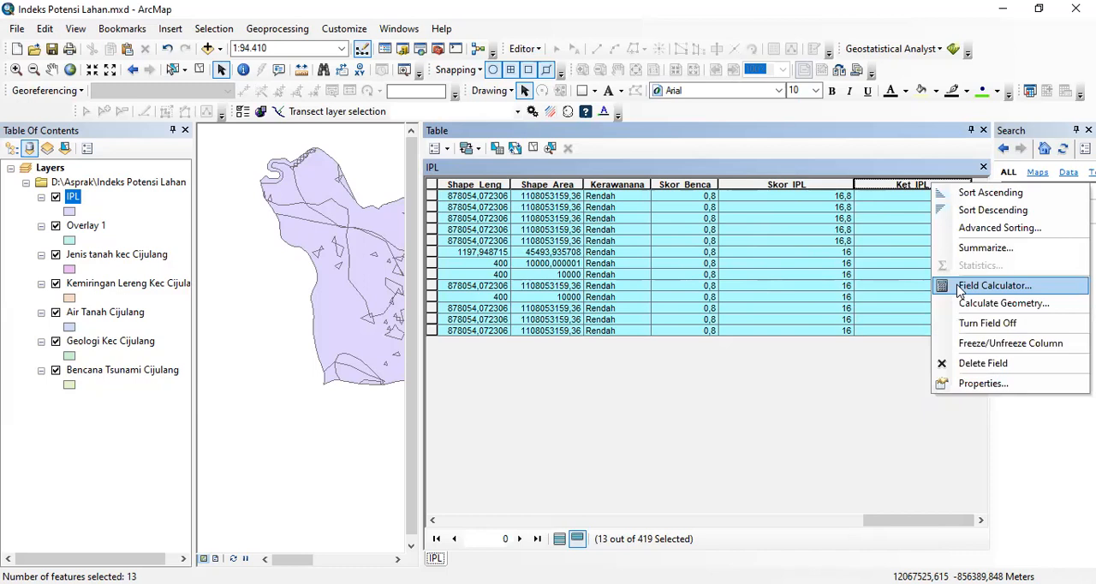
left_click(961, 287)
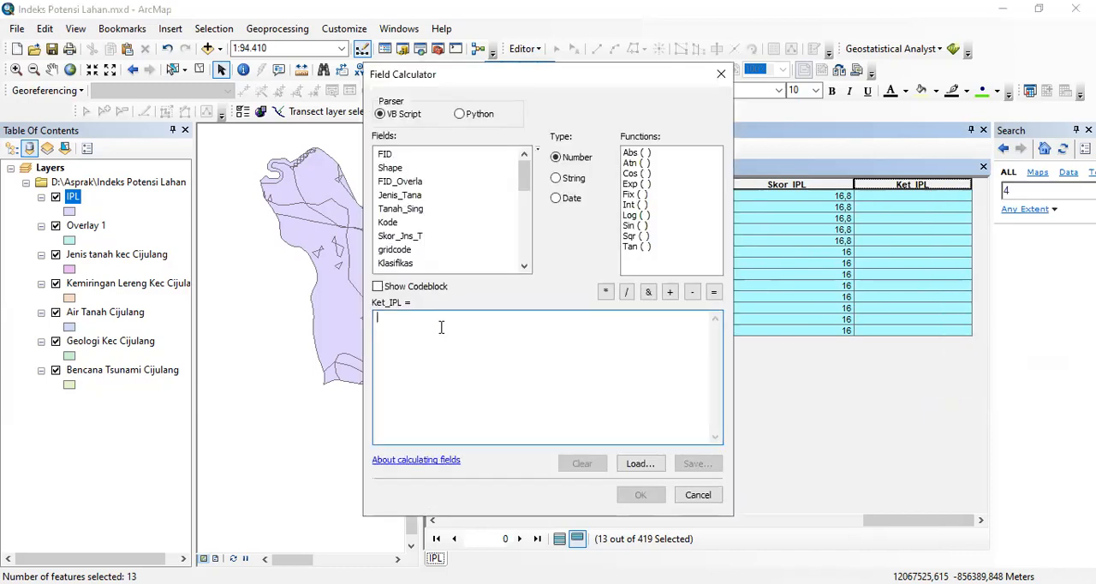
left_click(441, 327)
type("\"Se")
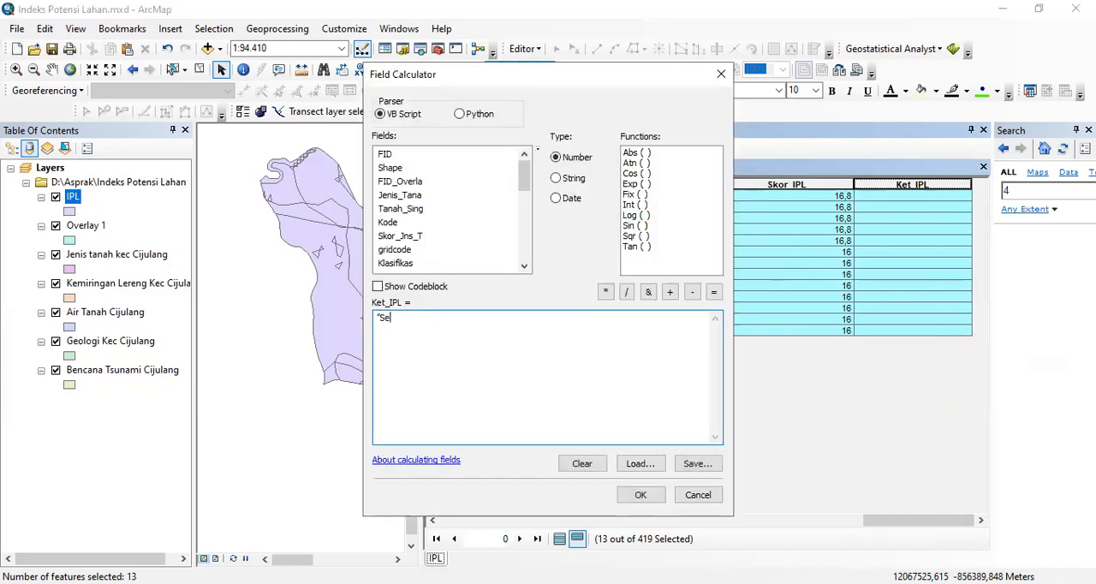
type("dang\"")
left_click(641, 495)
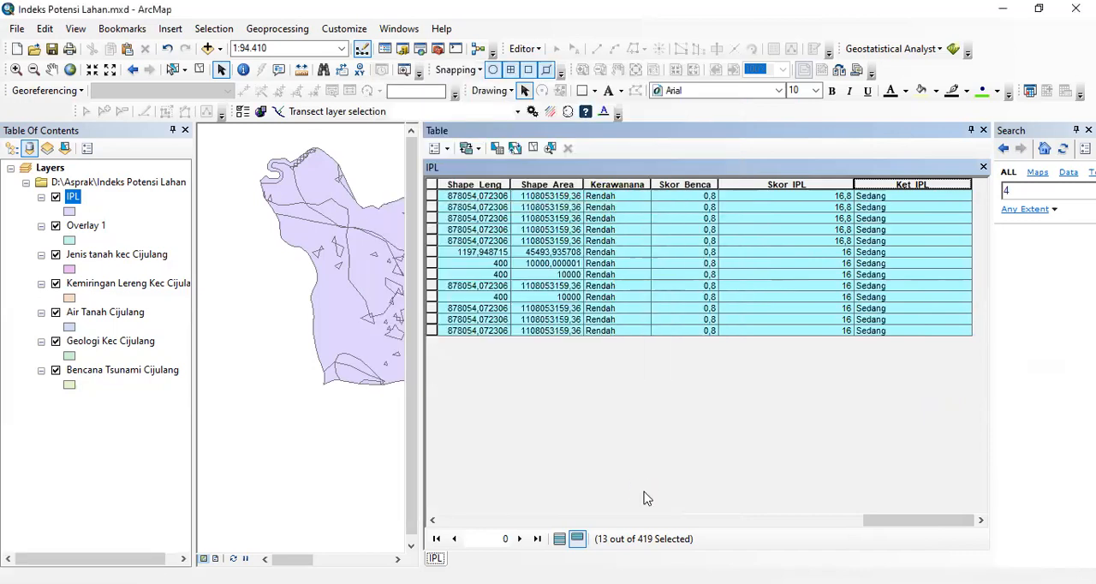
left_click(562, 540)
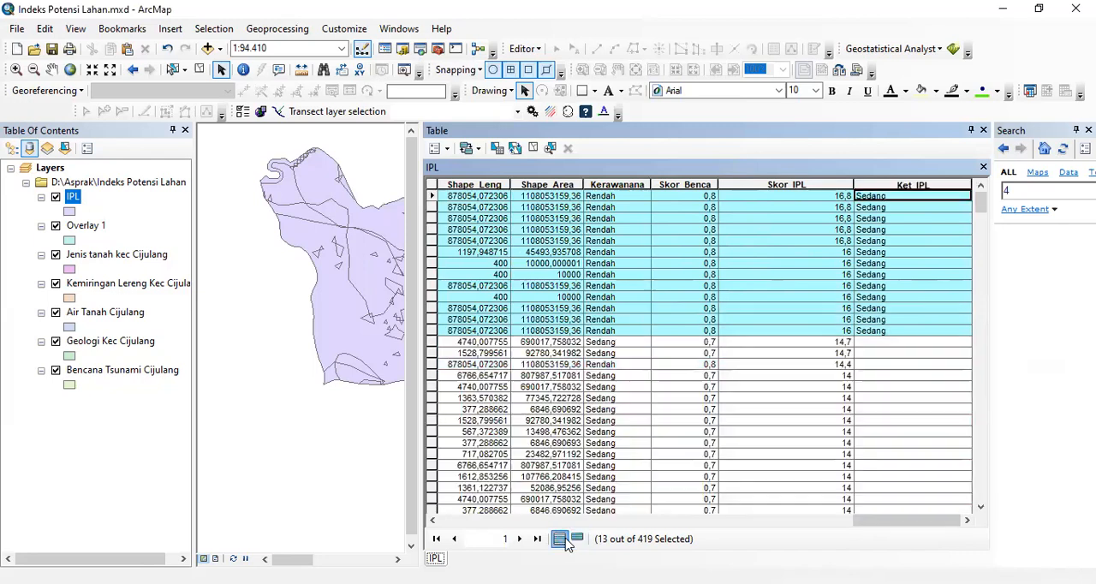
left_click(200, 70)
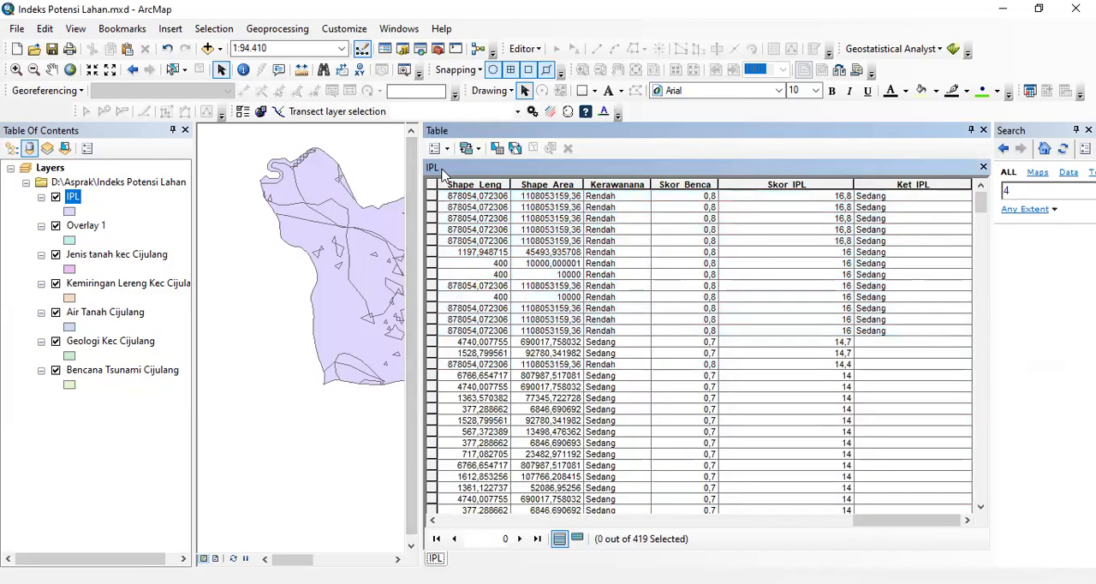
- Replace the attribute selection query on the IPL table with the condition "Skor_IPL" >= 8
left_click(447, 149)
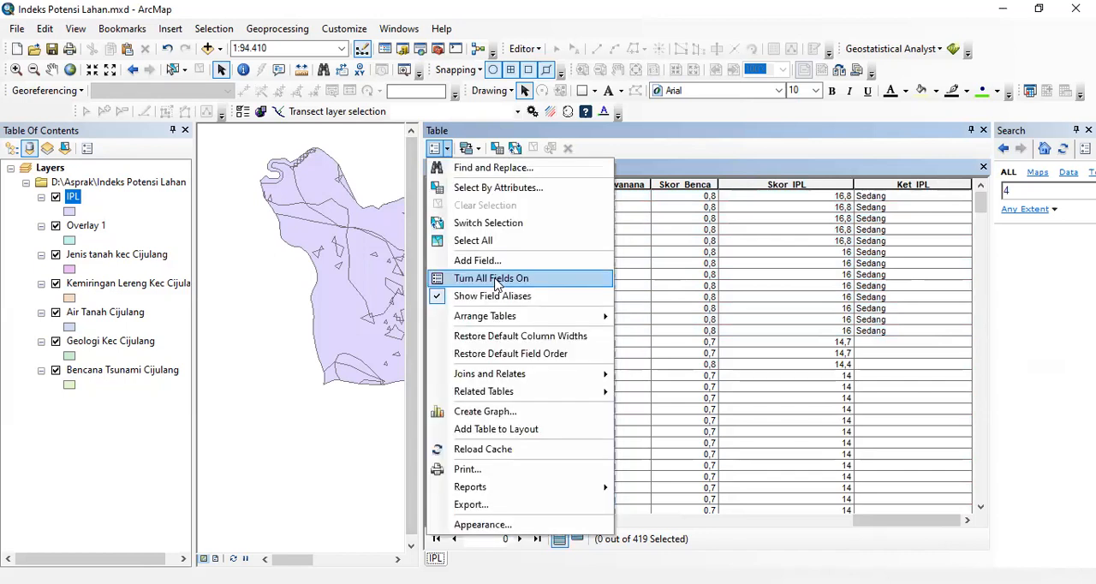
left_click(480, 188)
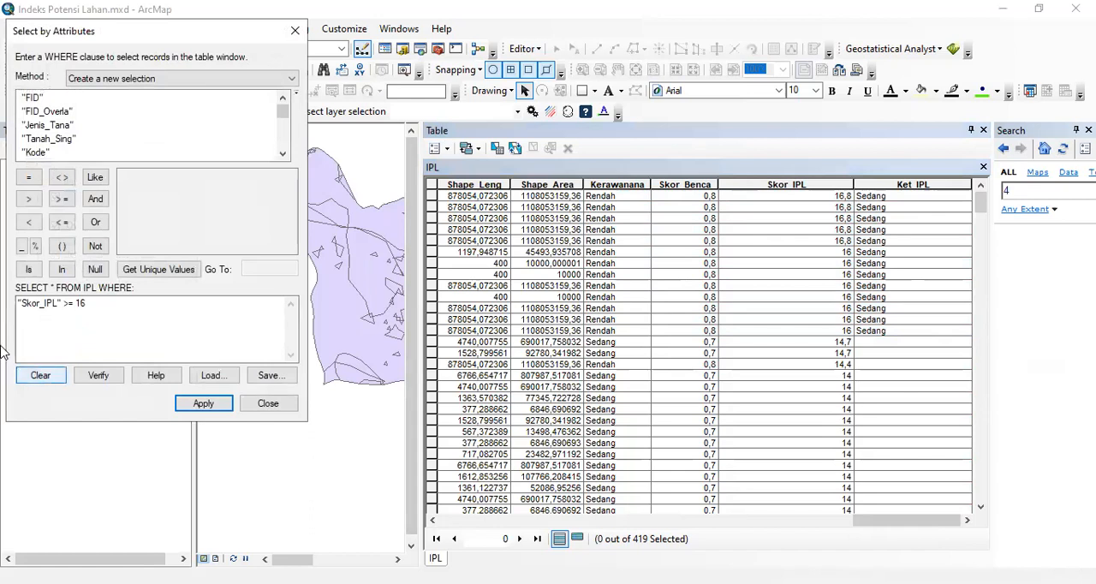
left_click(46, 382)
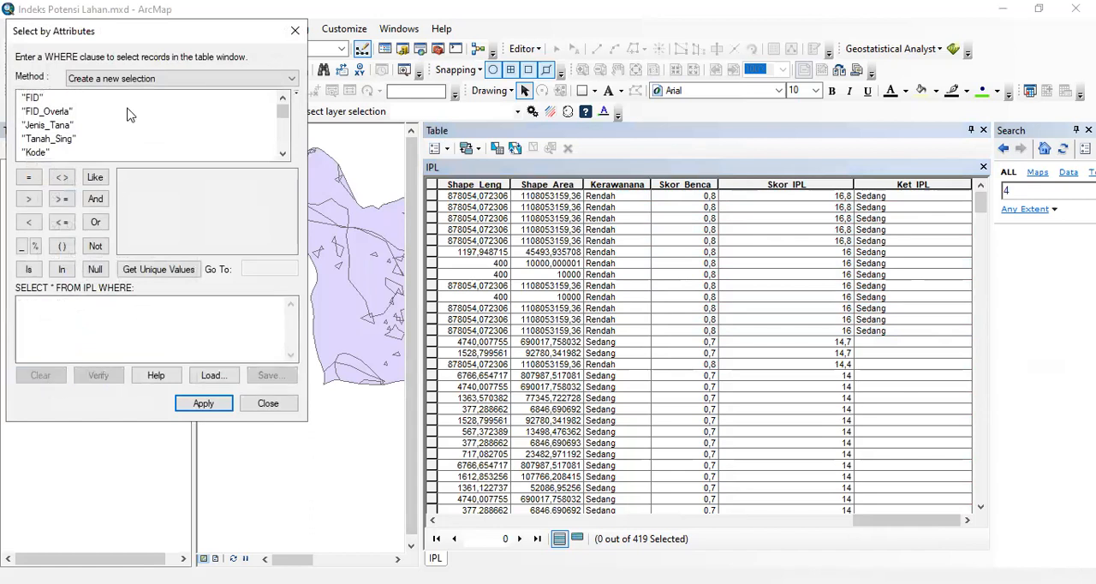
scroll(285, 150, "down", 2)
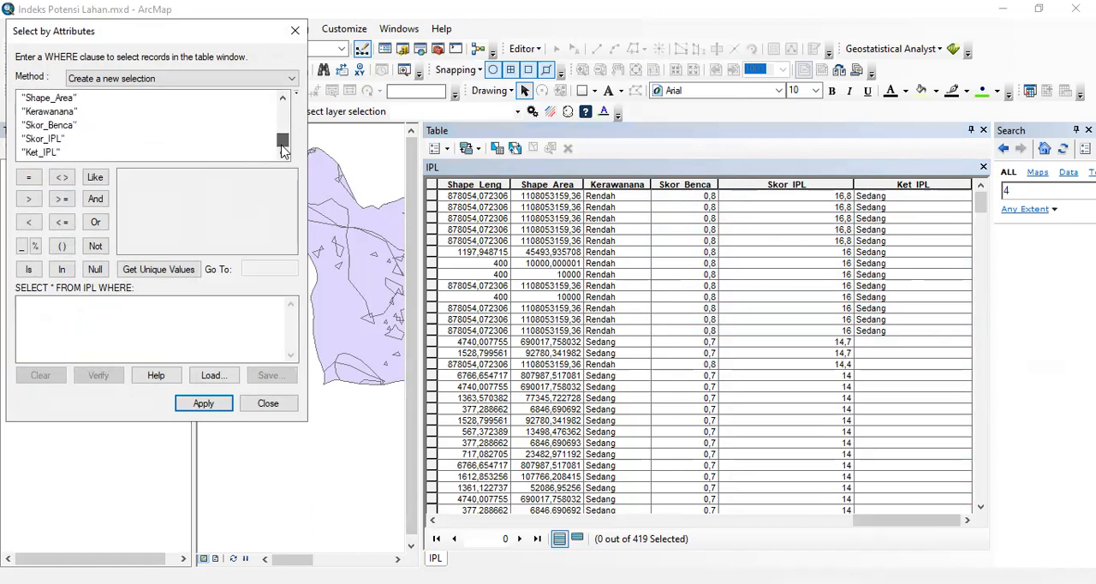
double_click(53, 139)
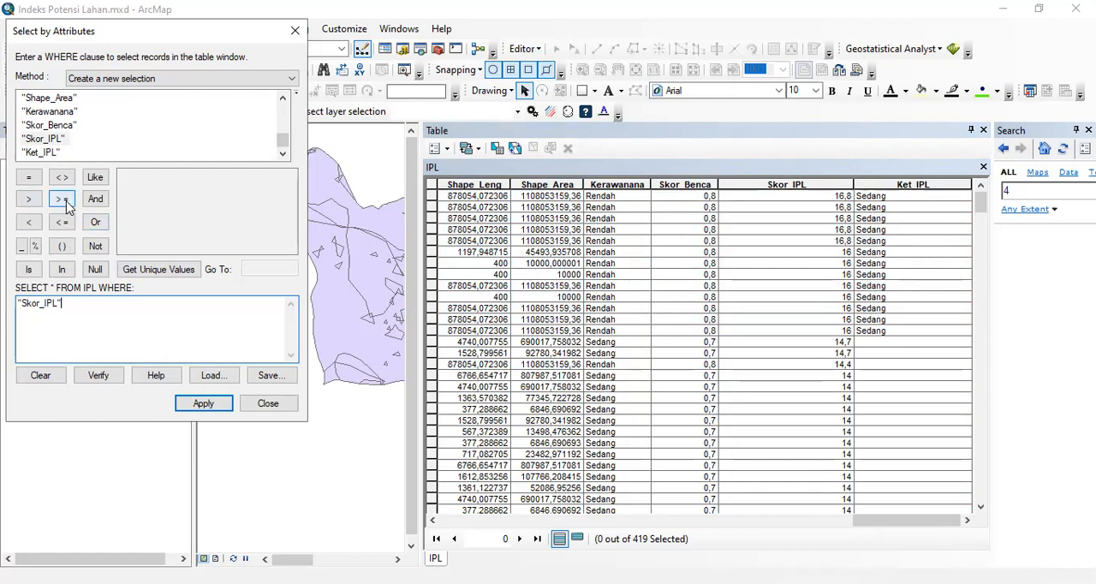
left_click(62, 200)
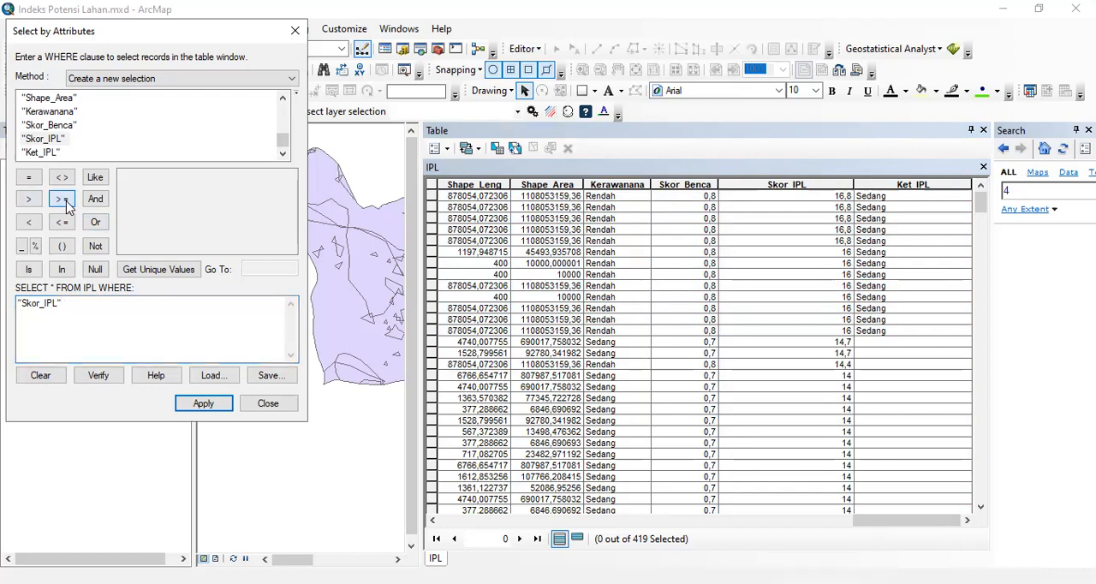
left_click(161, 269)
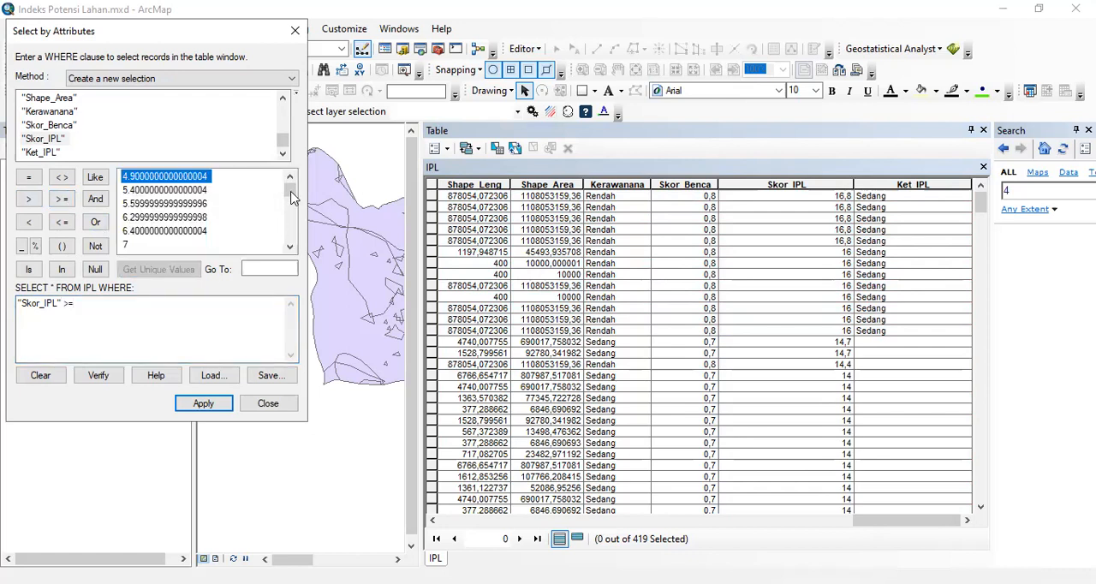
scroll(289, 196, "down", 1)
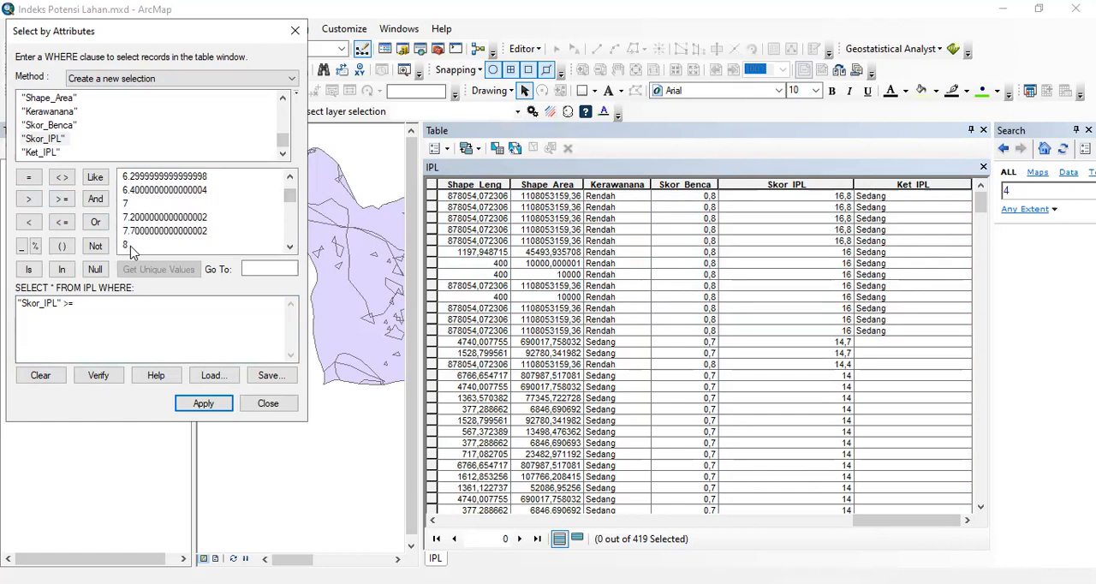
double_click(127, 245)
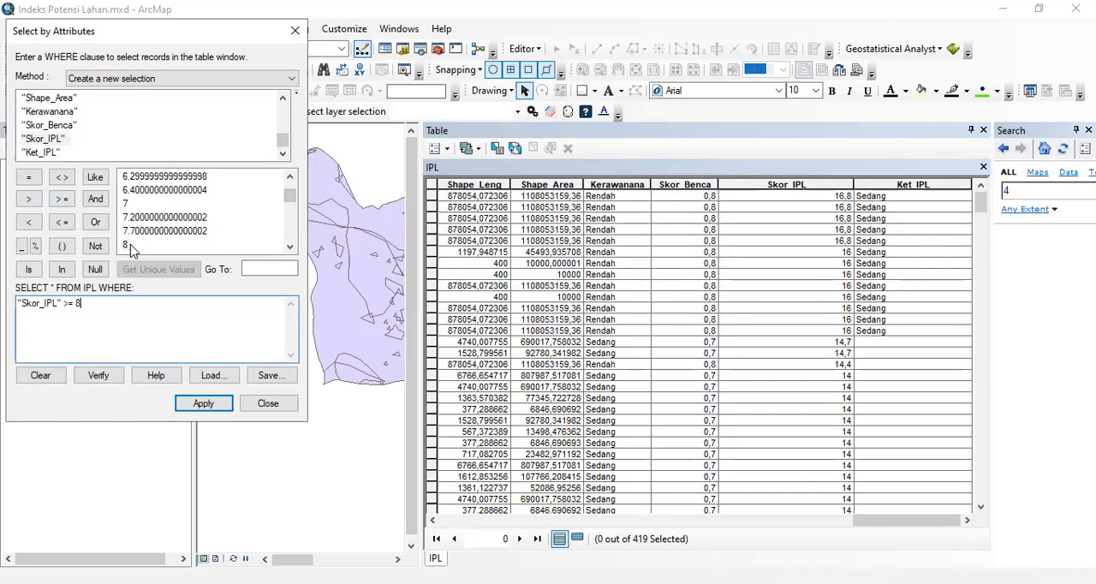
- Extend the query with AND "Skor_IPL" < 16, apply it, and show only the selected records
left_click(96, 200)
double_click(58, 144)
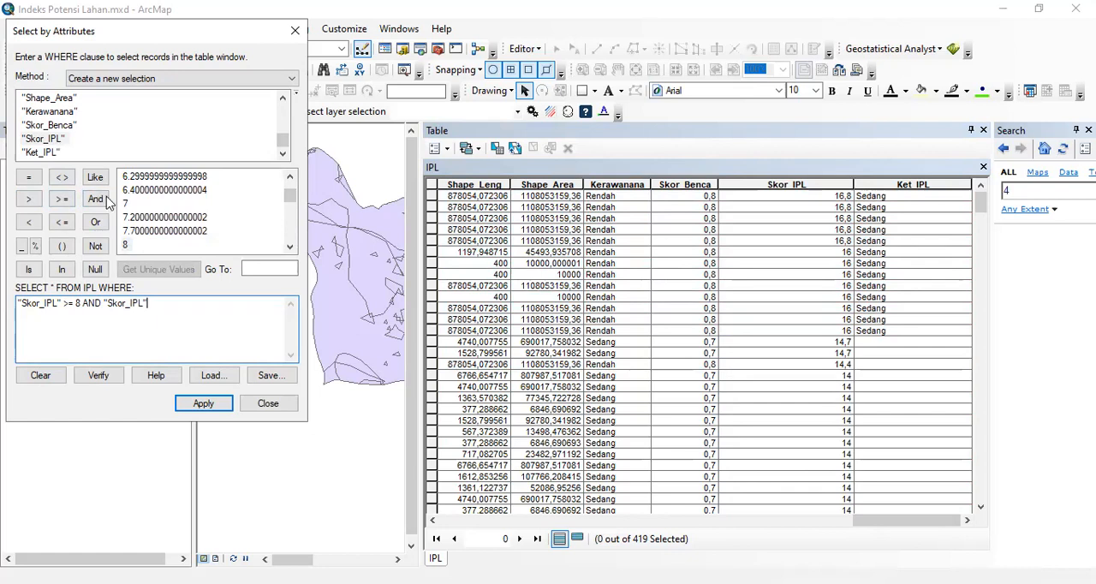
left_click(30, 222)
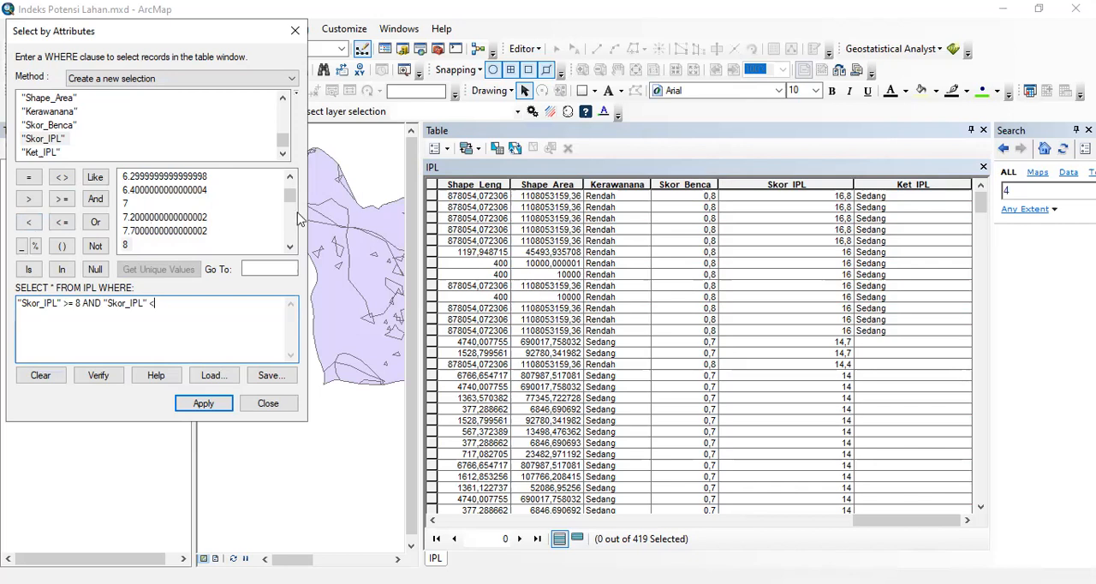
left_click_drag(291, 203, 287, 242)
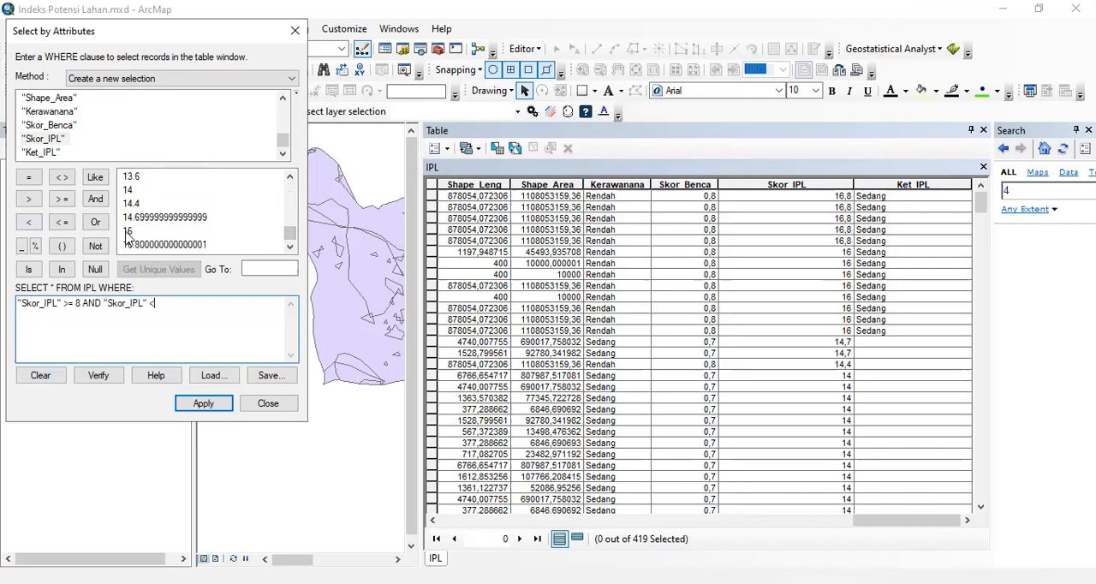
left_click(205, 405)
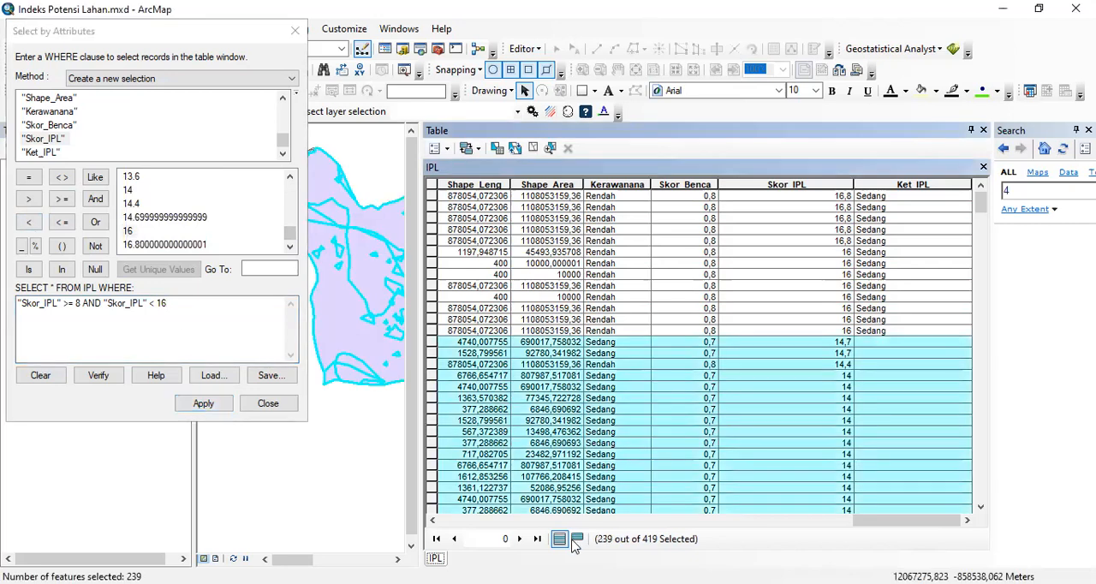
left_click(577, 539)
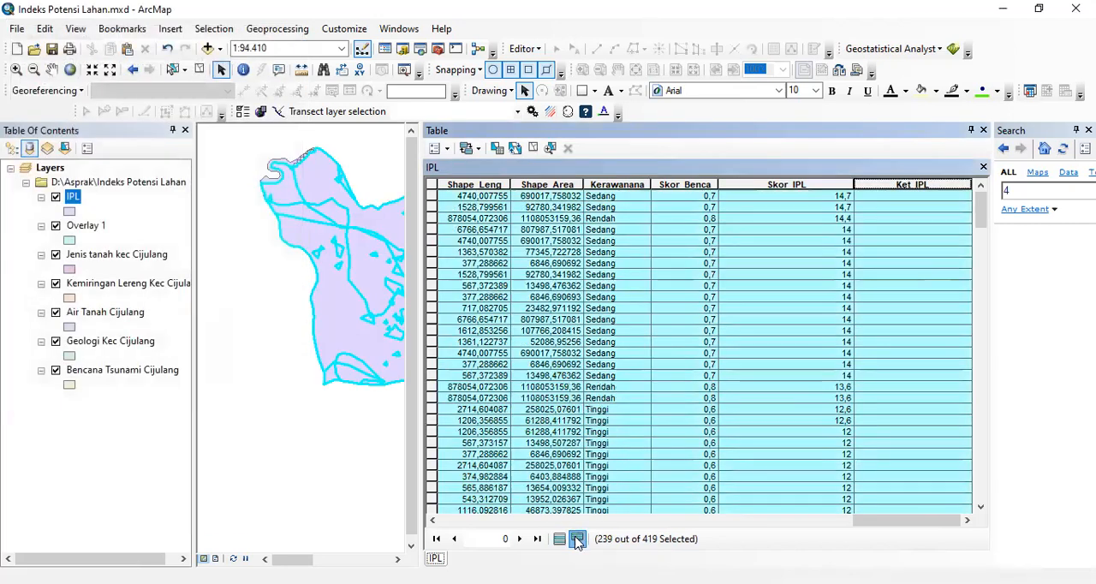
- Fill Ket_IPL with "Rendah" for the selected records using Field Calculator, and return to all records with the selection cleared
right_click(925, 187)
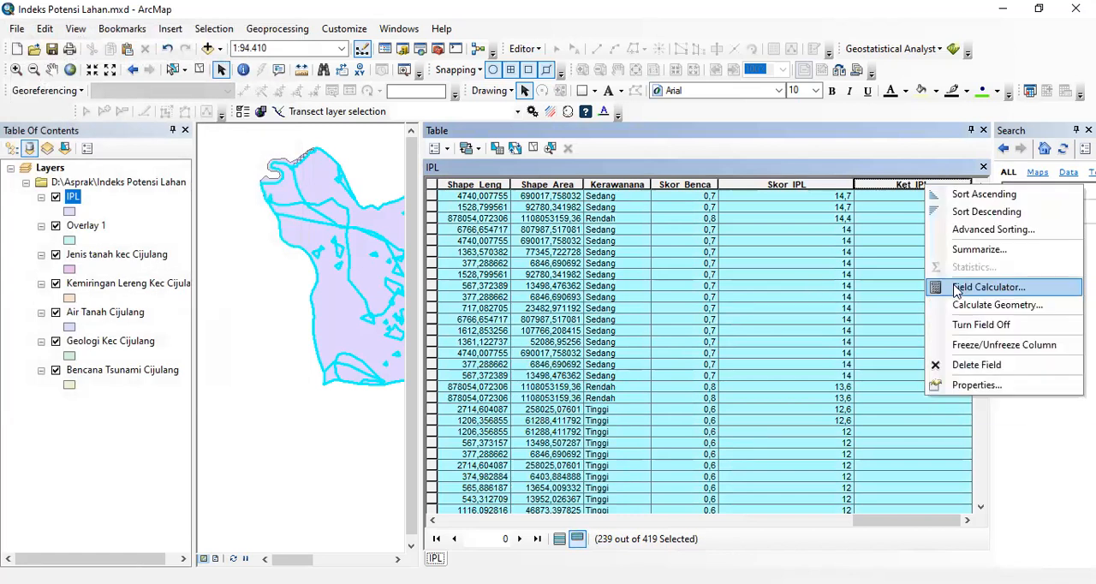
left_click(957, 290)
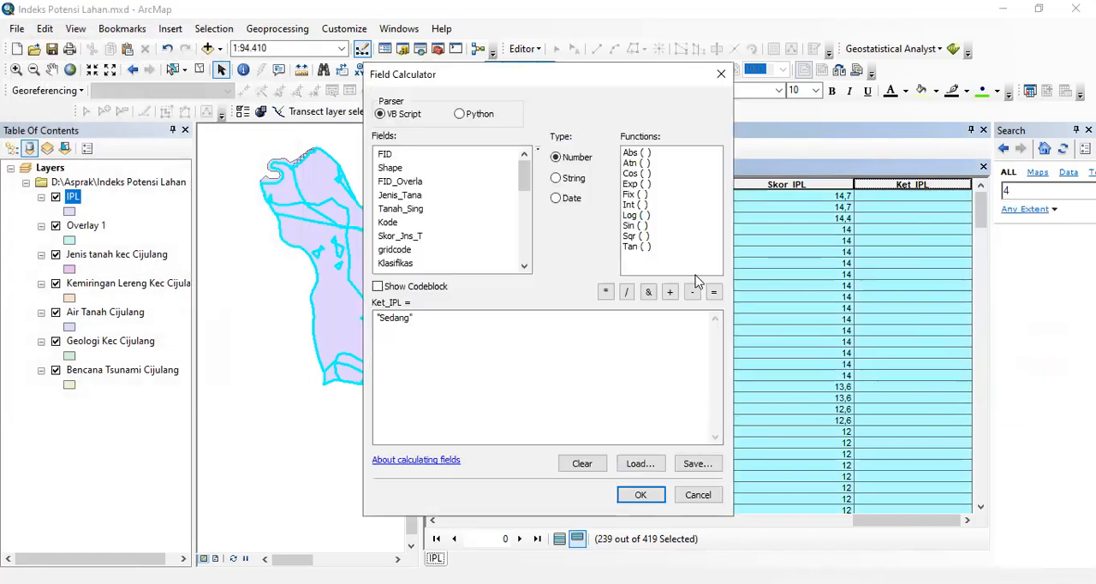
left_click(411, 321)
type("Rendah")
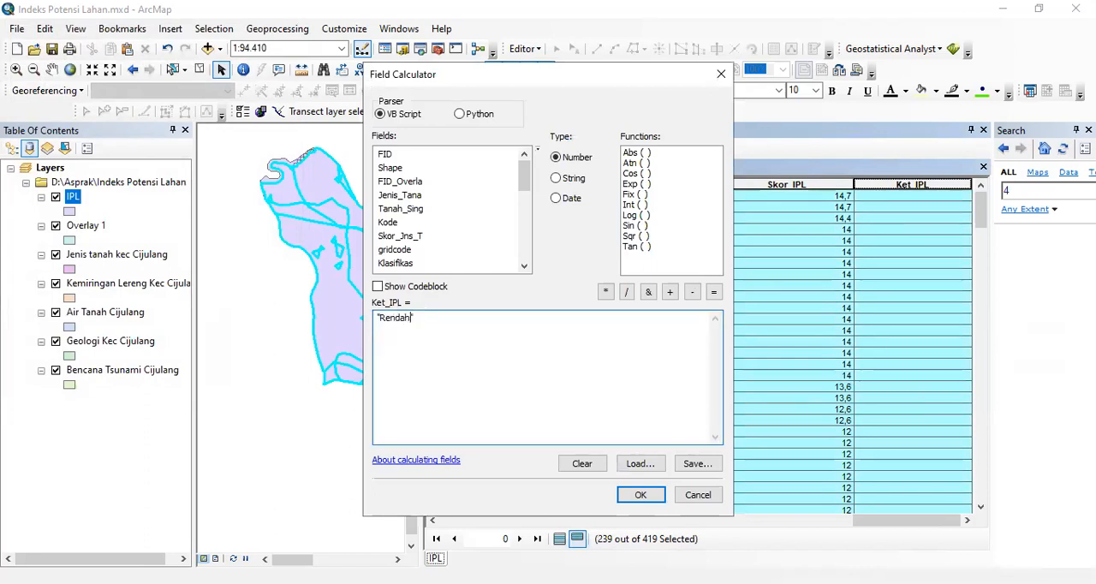
left_click(637, 495)
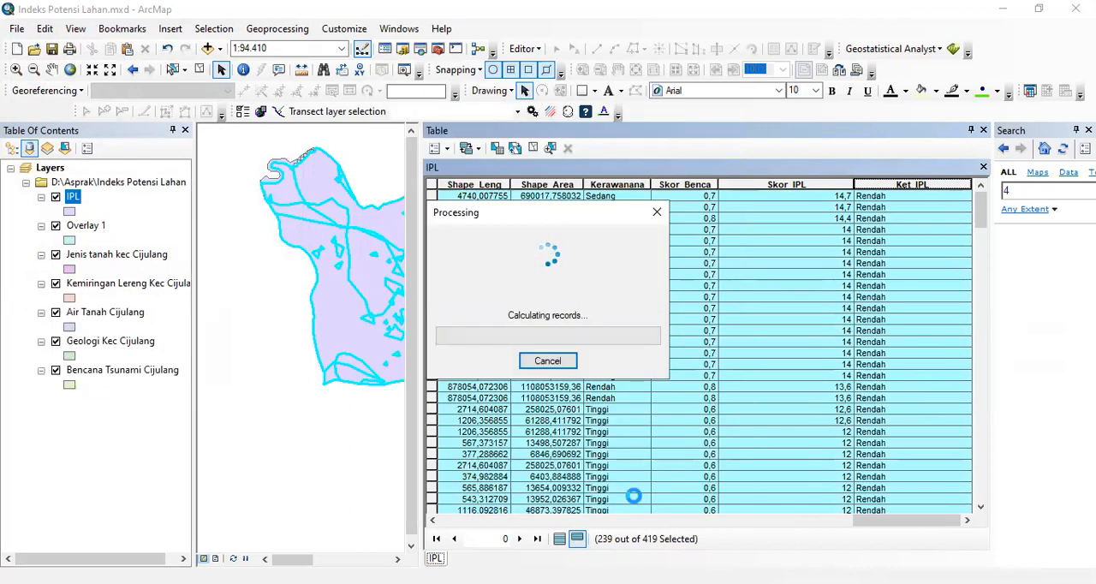
left_click(559, 539)
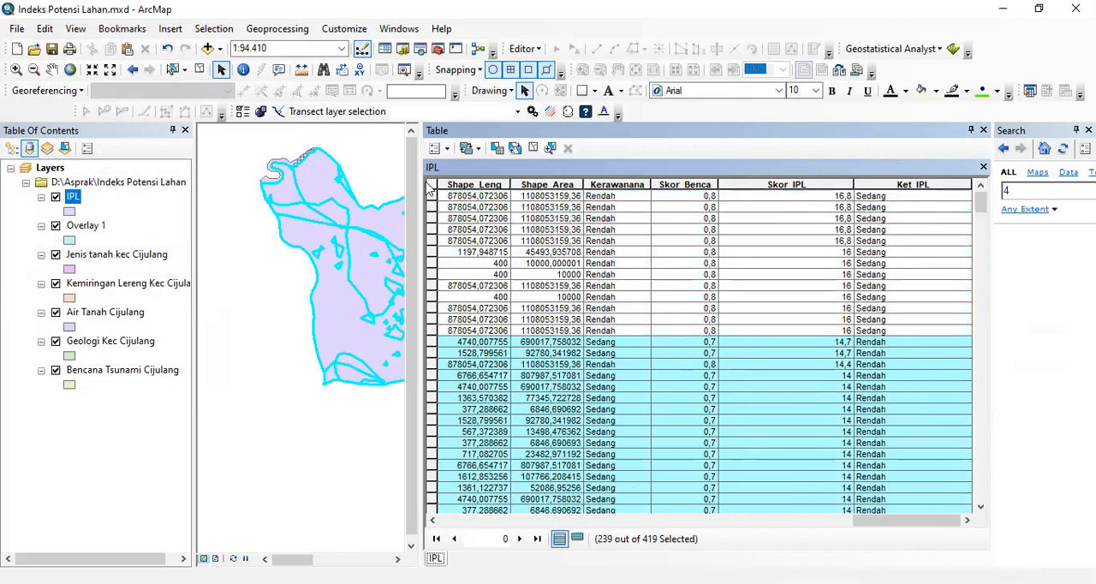
left_click(432, 183)
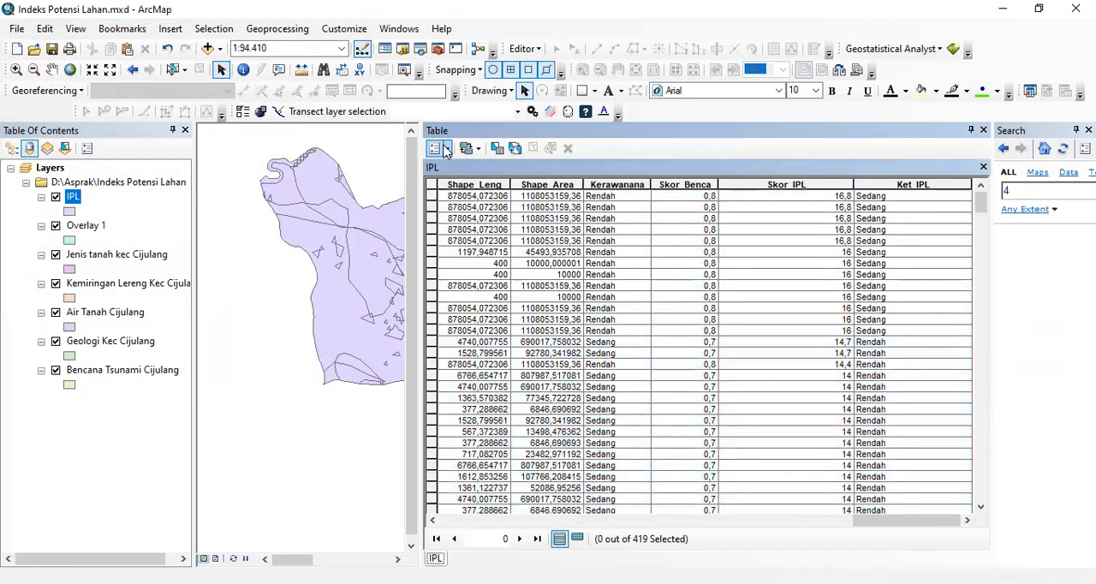
- Select the IPL records where "Skor_IPL" < 8 by attributes, replacing the previous query, and show only the selected records
left_click(446, 150)
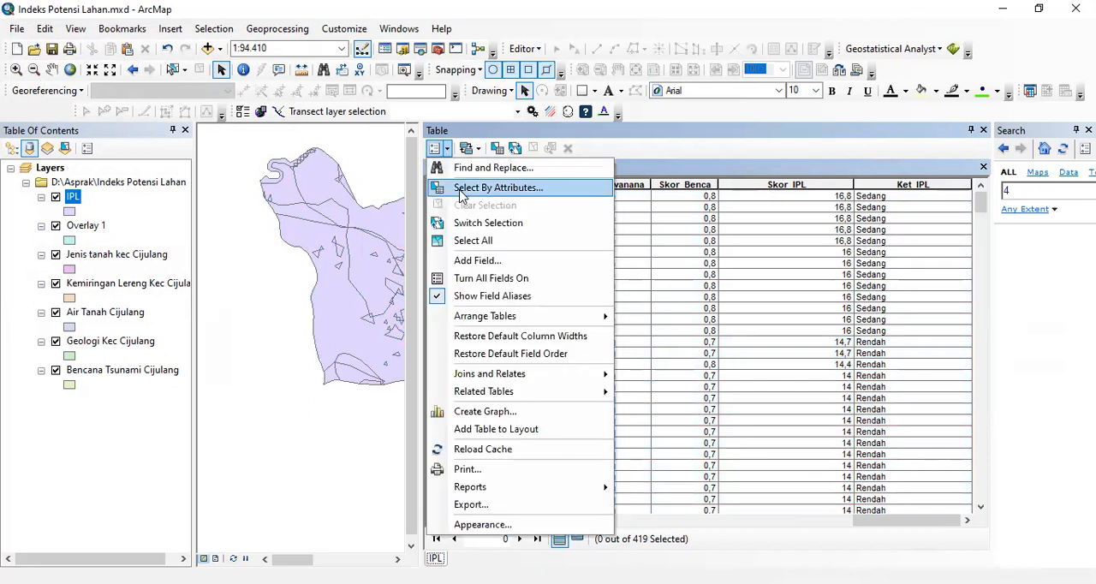
left_click(497, 187)
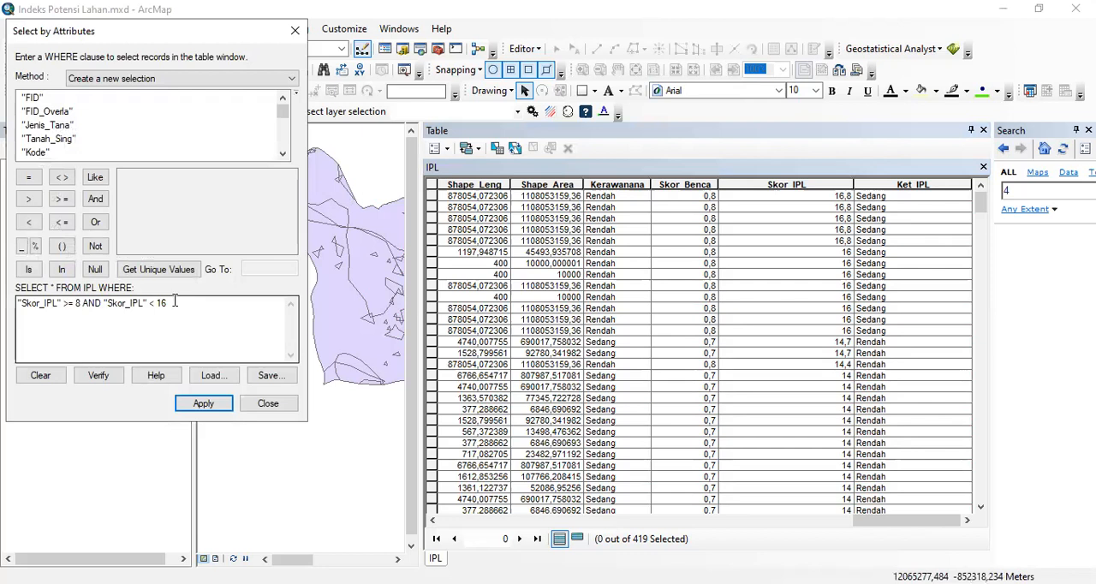
left_click(42, 378)
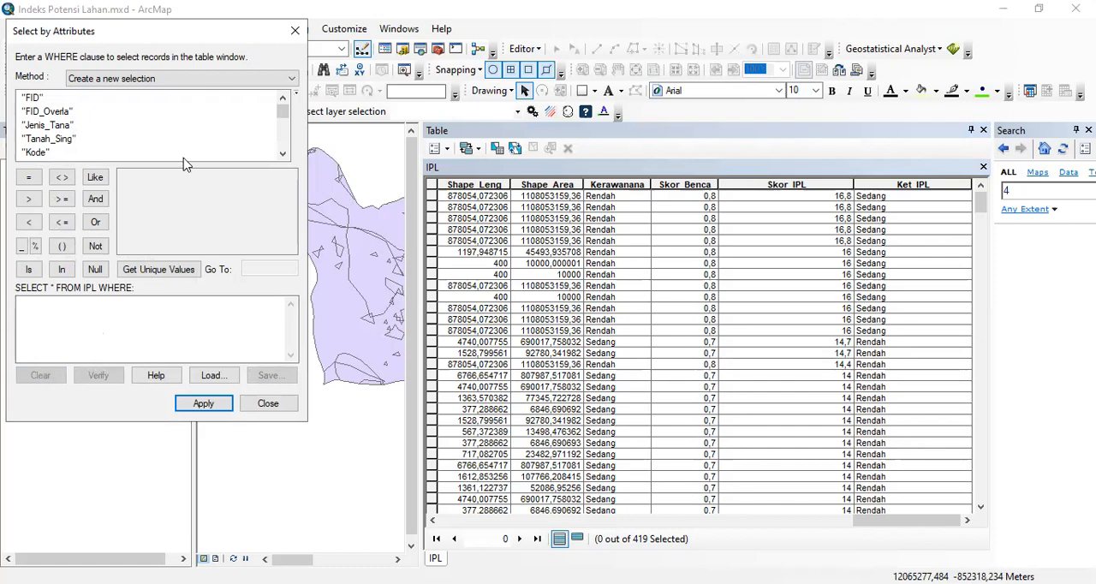
left_click_drag(282, 113, 285, 153)
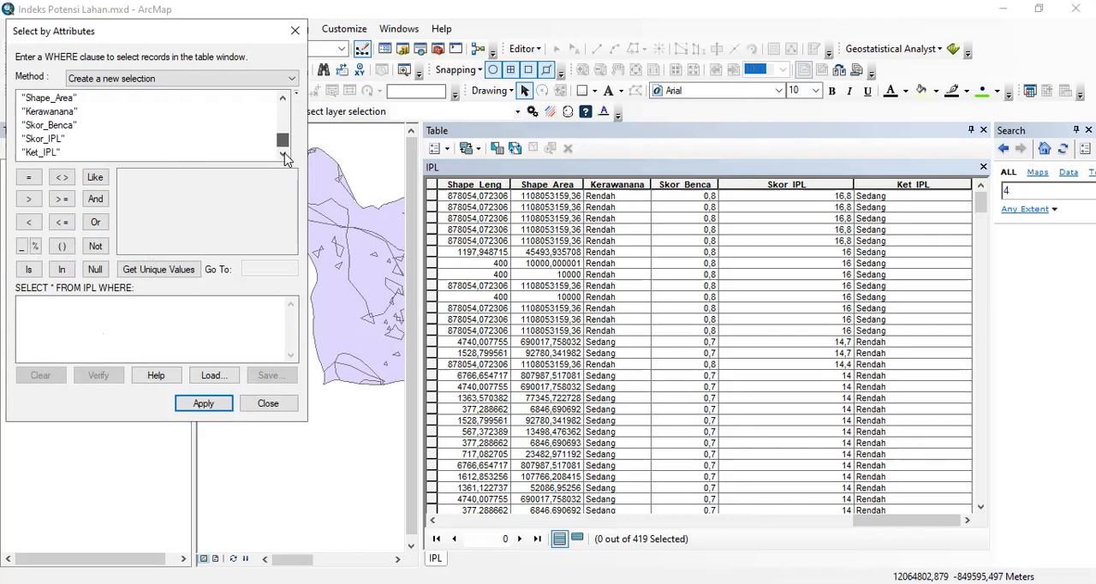
double_click(42, 139)
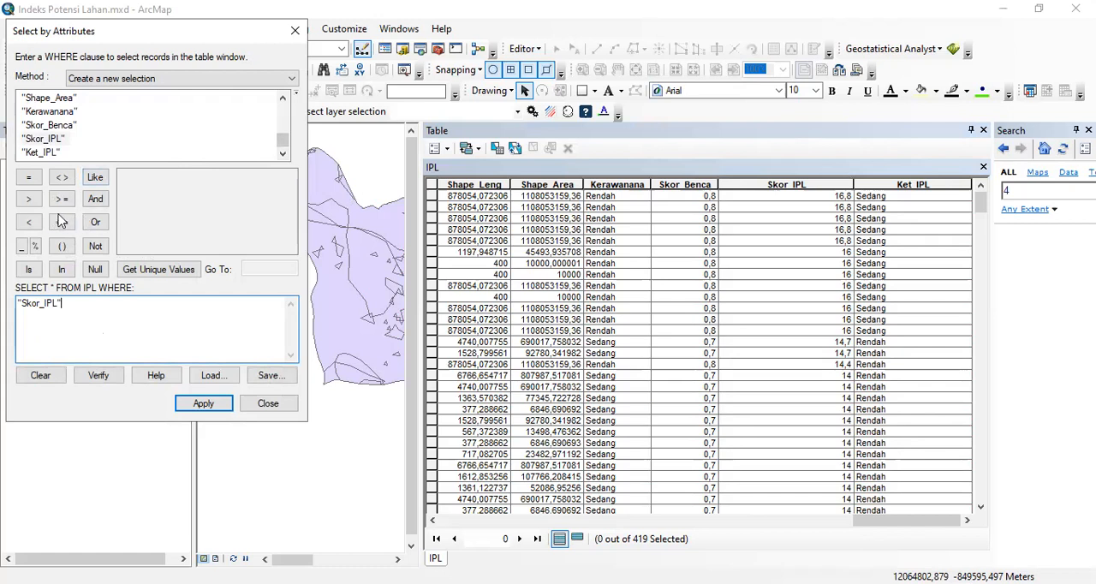
left_click(29, 222)
left_click(175, 270)
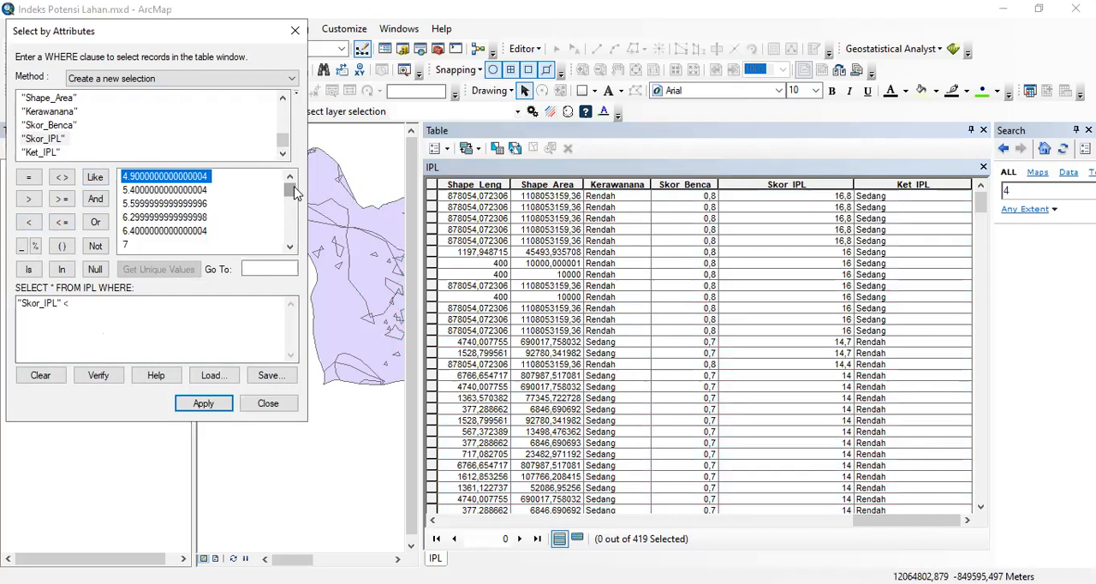
left_click_drag(294, 190, 287, 203)
left_click(129, 218)
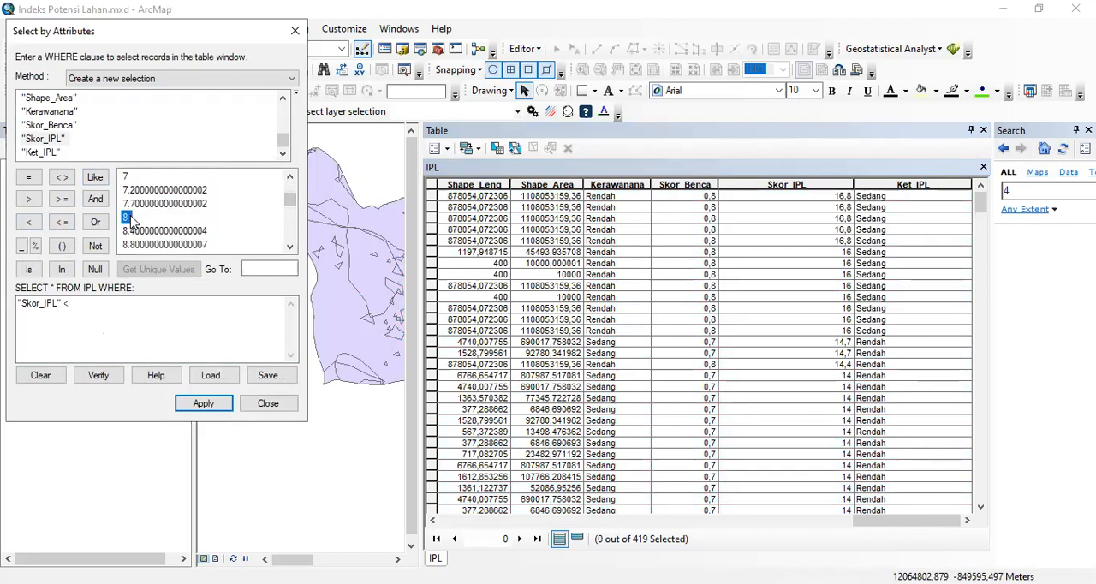
double_click(128, 219)
left_click(204, 402)
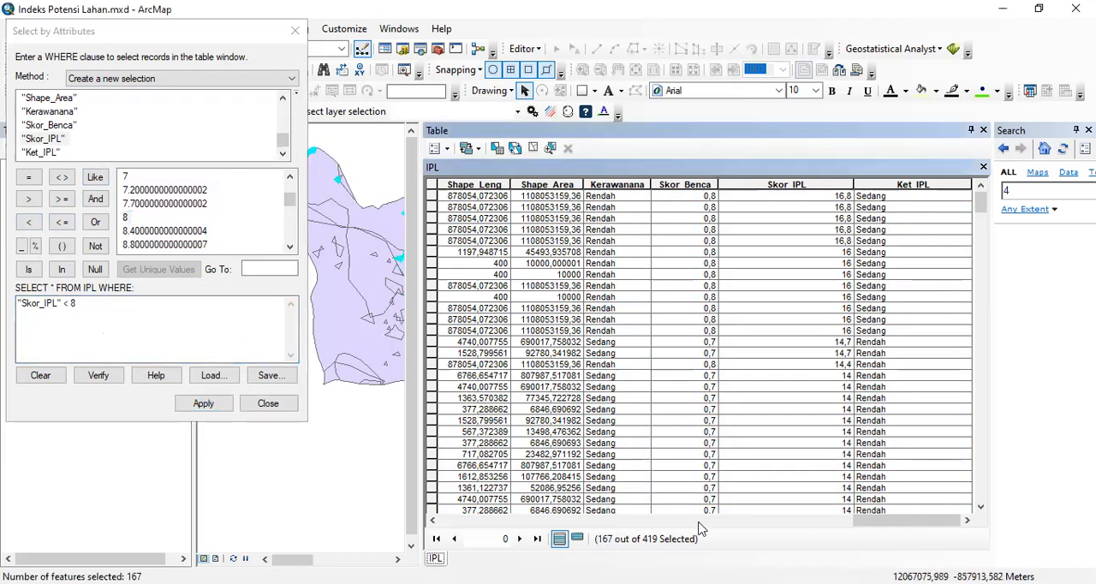
left_click(577, 539)
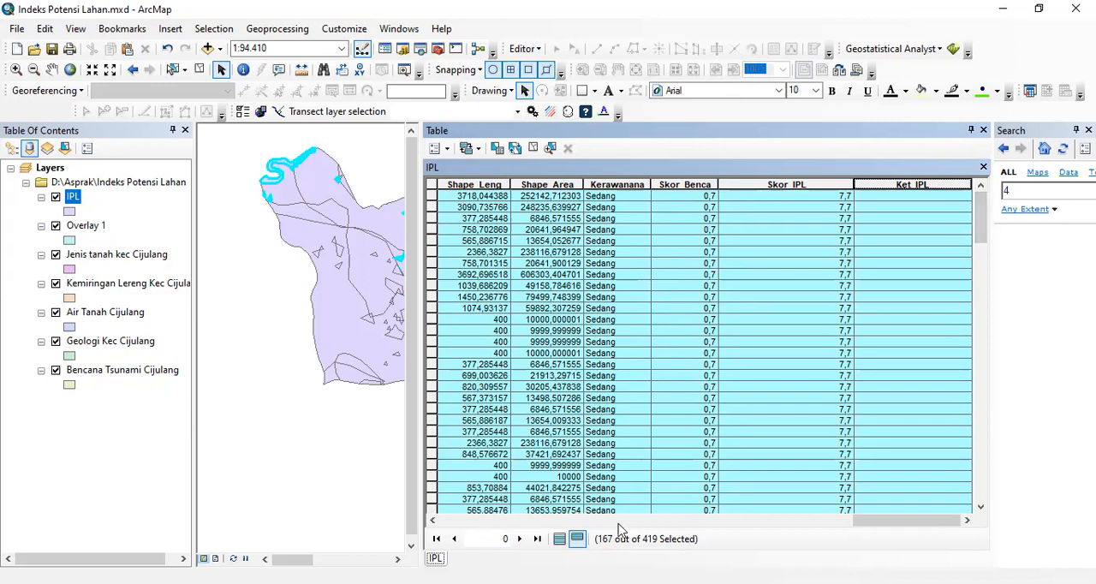
- Fill Ket_IPL with "Sangat Rendah" for the selected records using Field Calculator
right_click(899, 186)
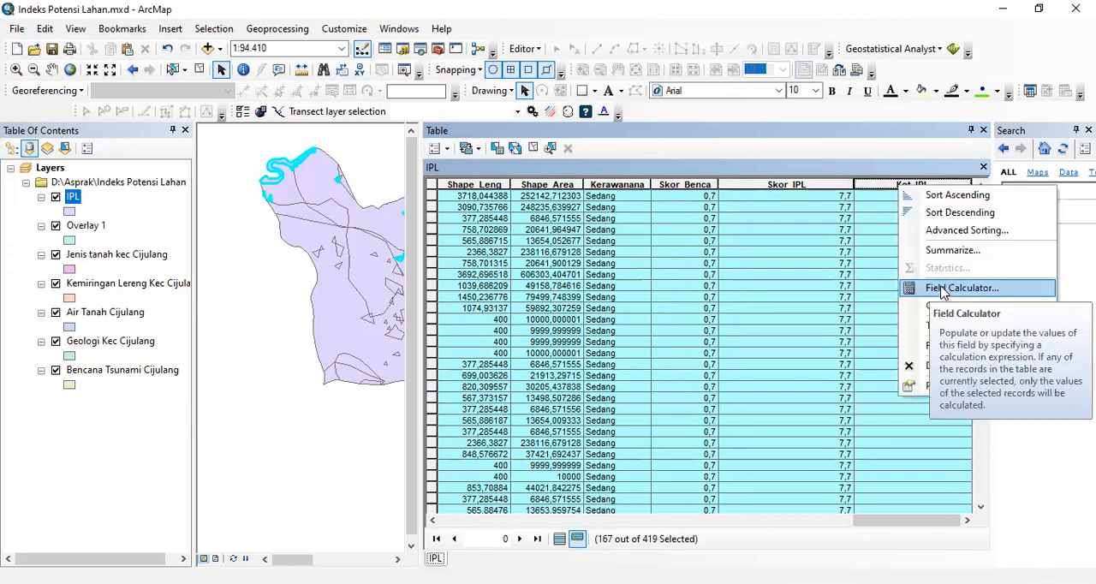
left_click(943, 291)
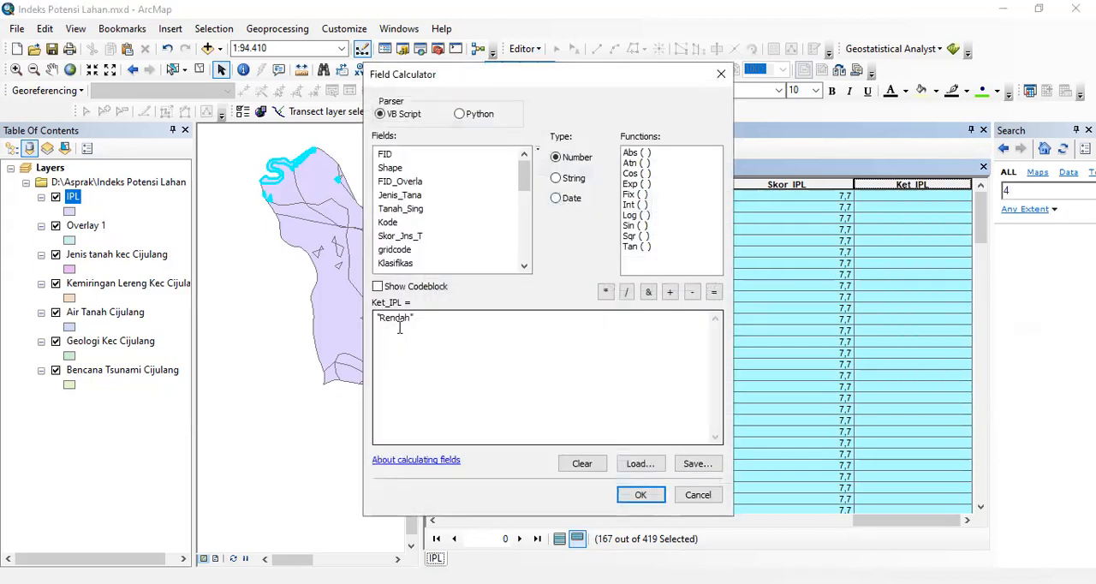
left_click(384, 323)
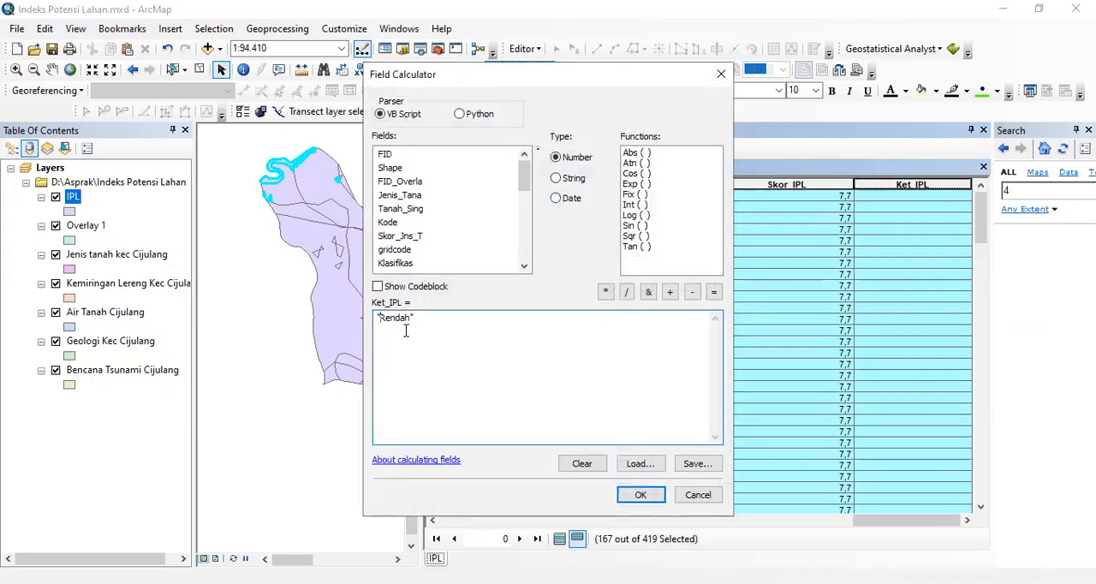
type("Sangat")
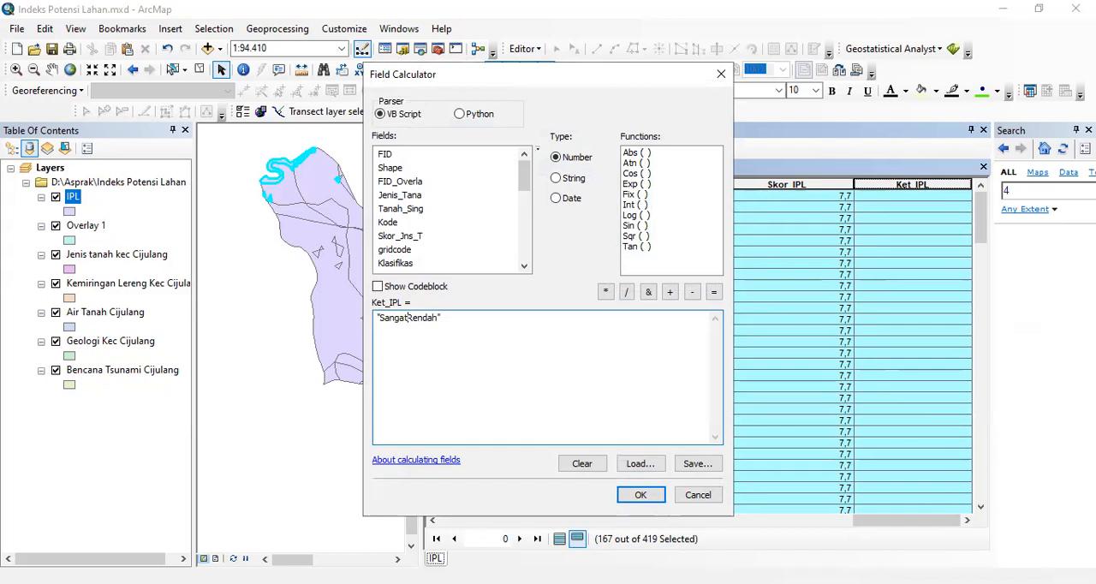
left_click(638, 495)
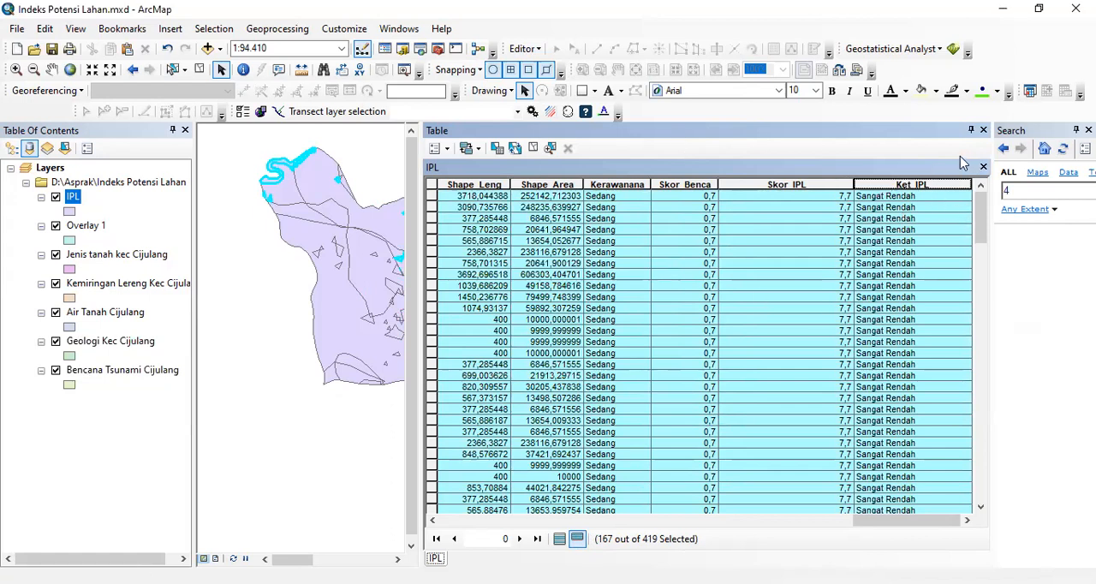
- Show all IPL records with the selection cleared, and close the attribute table
left_click(433, 188)
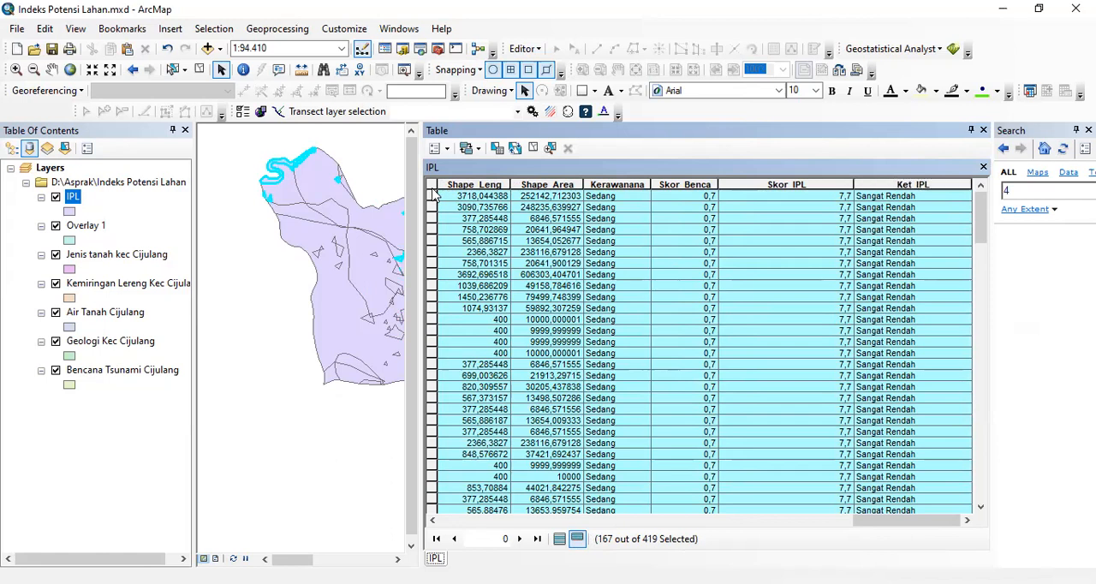
left_click(559, 540)
left_click(433, 187)
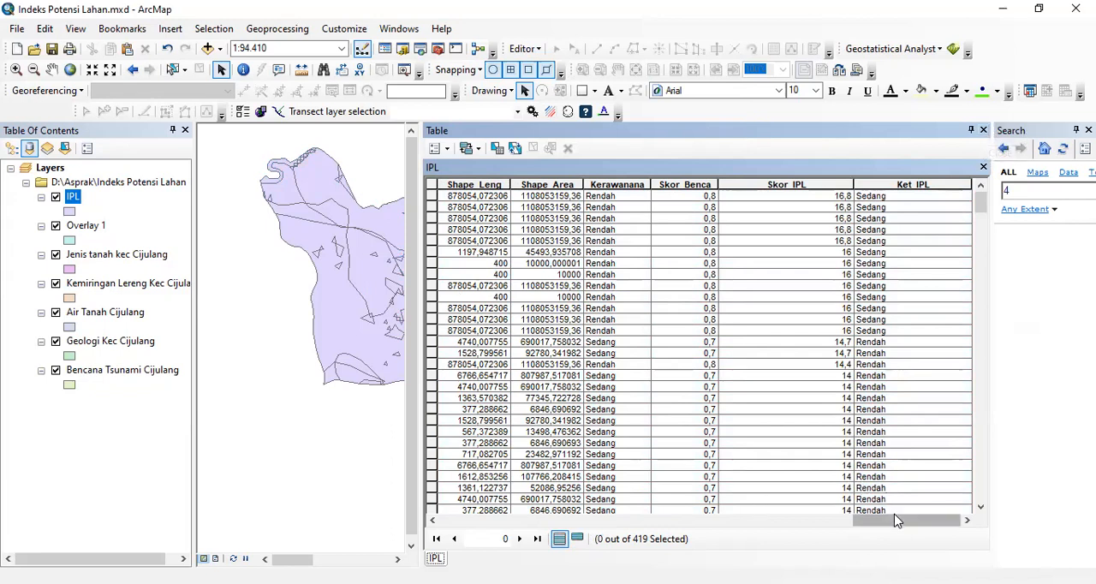
left_click(985, 131)
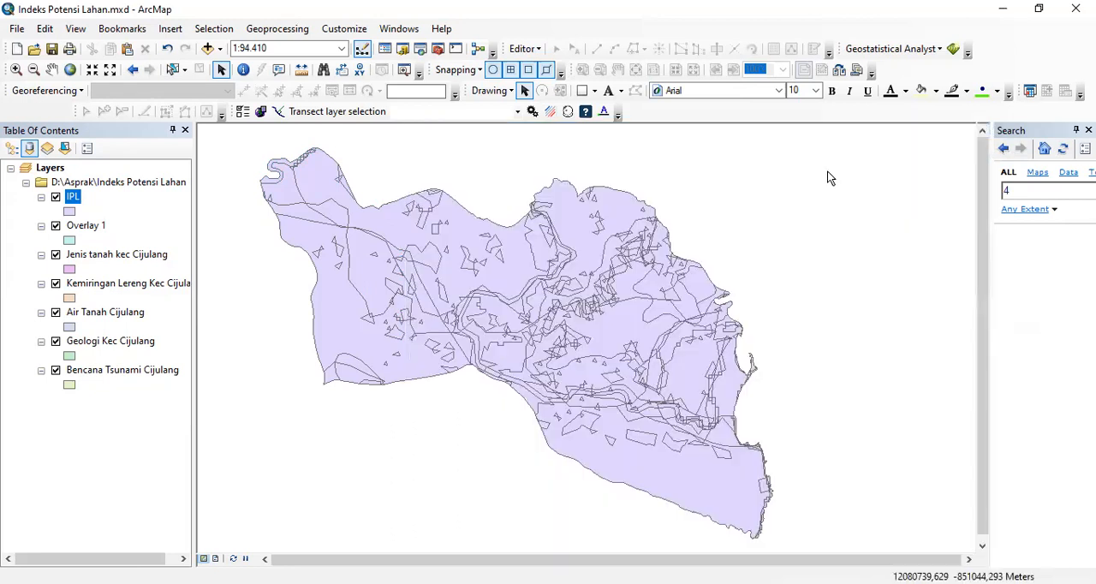
- Symbolize the IPL layer by unique values of Ket_IPL, adding all values and excluding <all other values>
right_click(76, 199)
left_click(147, 533)
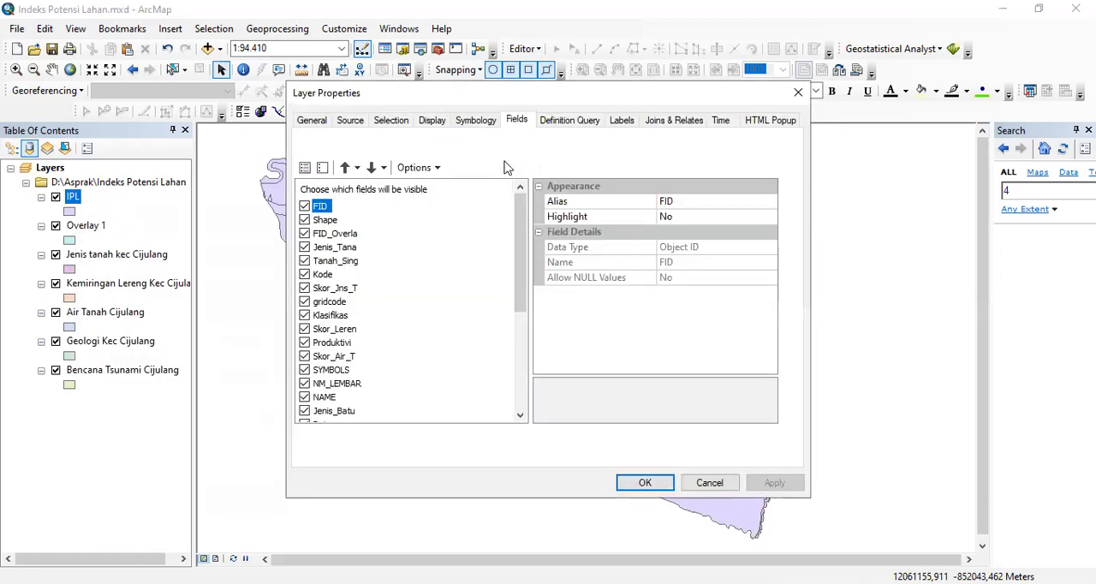
left_click(485, 122)
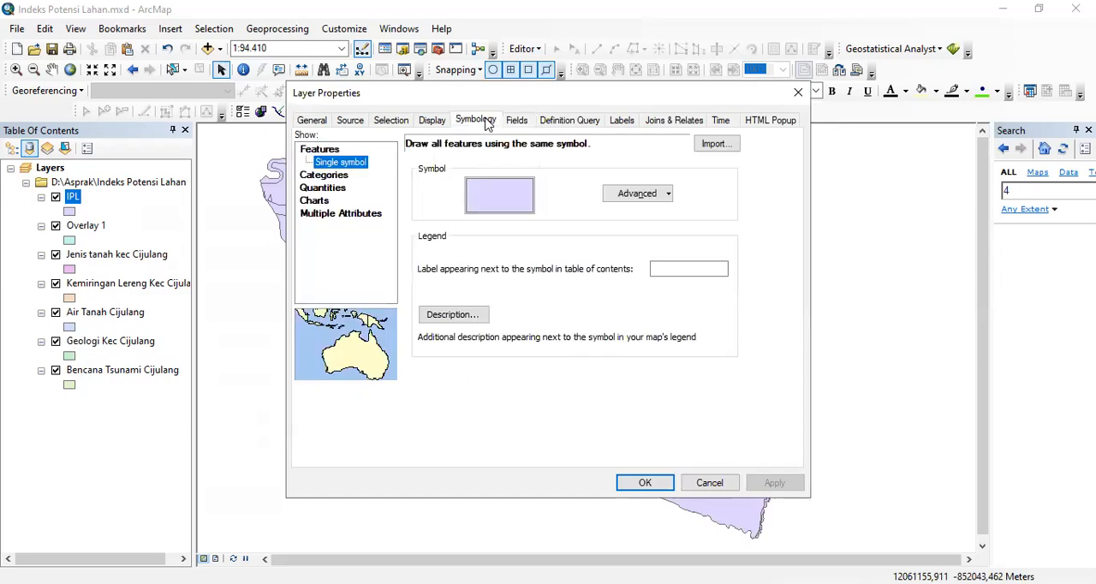
left_click(342, 177)
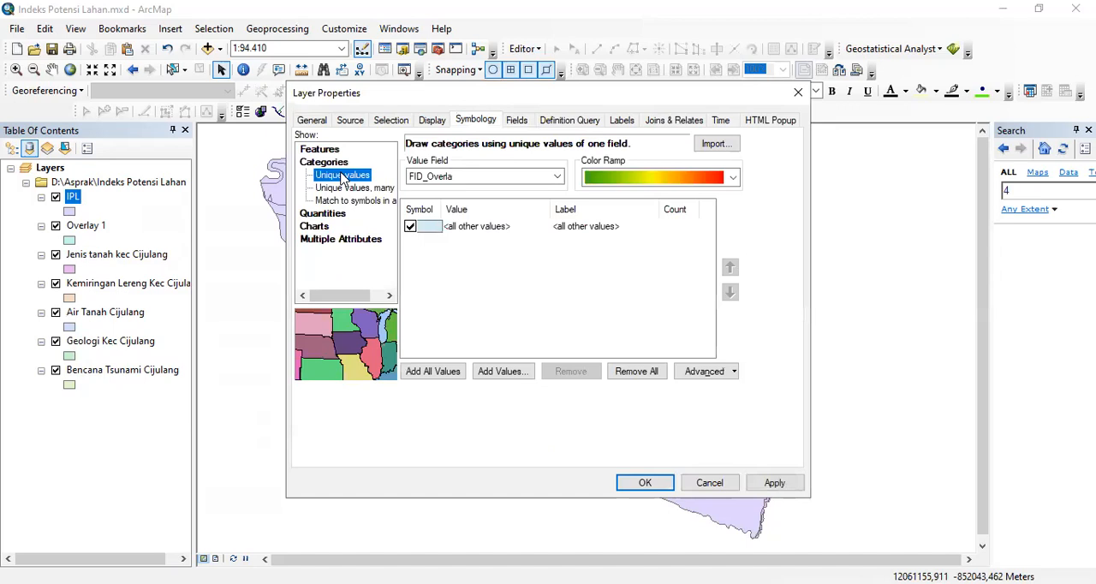
left_click(557, 176)
left_click_drag(557, 231, 558, 306)
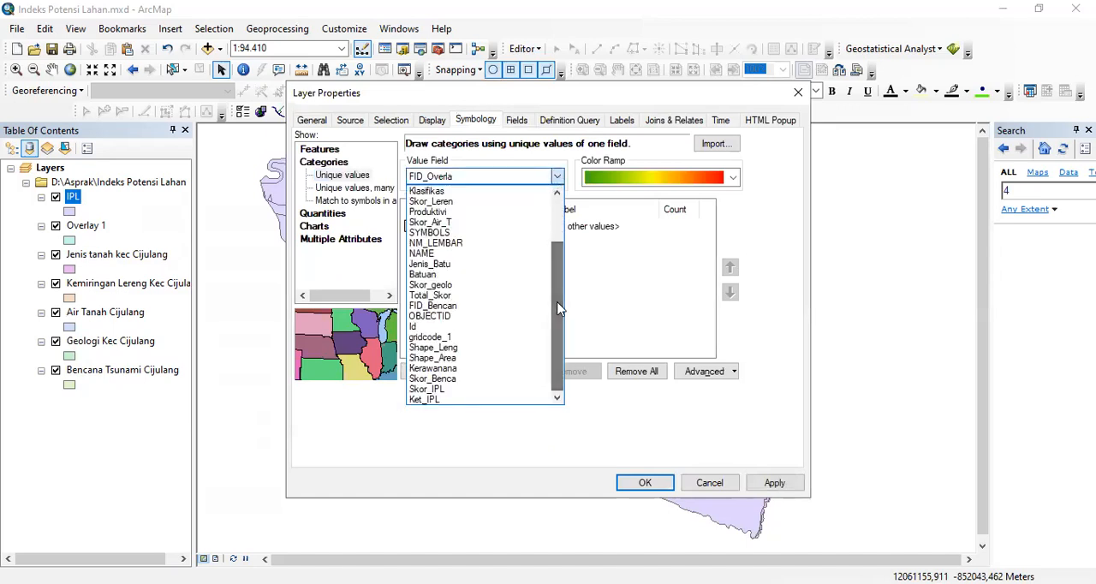
left_click(442, 400)
left_click(434, 371)
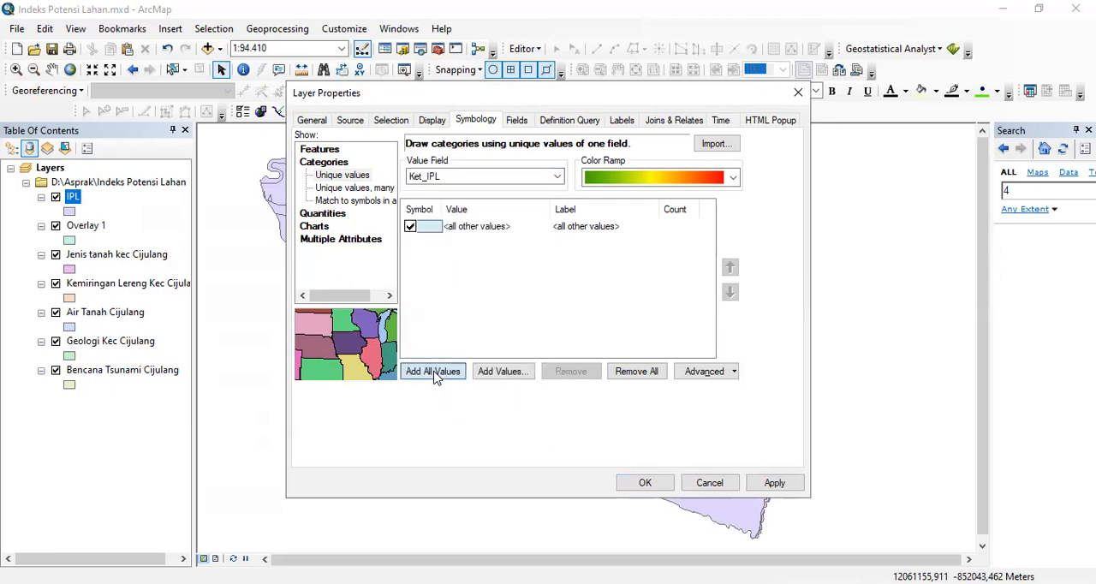
left_click(410, 226)
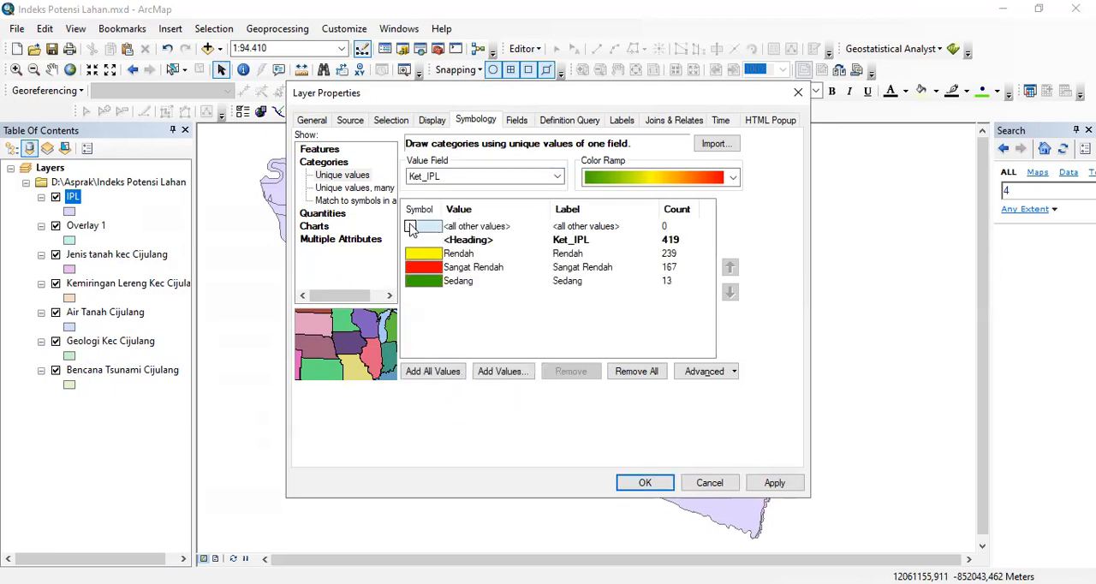
left_click(654, 485)
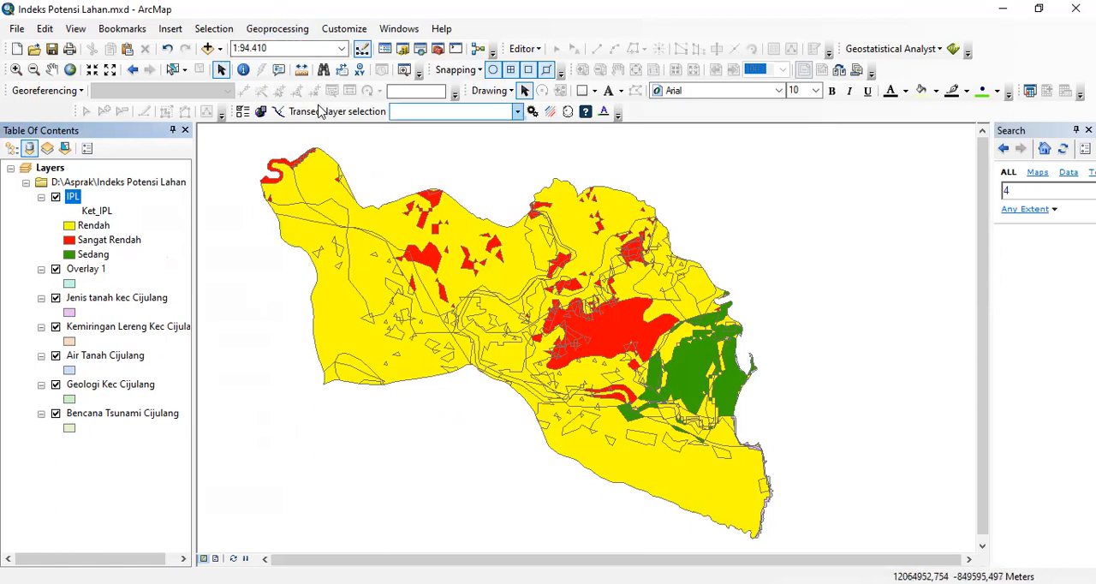
- Set up a Dissolve with IPL as the input features and Ket_IPL as the dissolve field
left_click(293, 34)
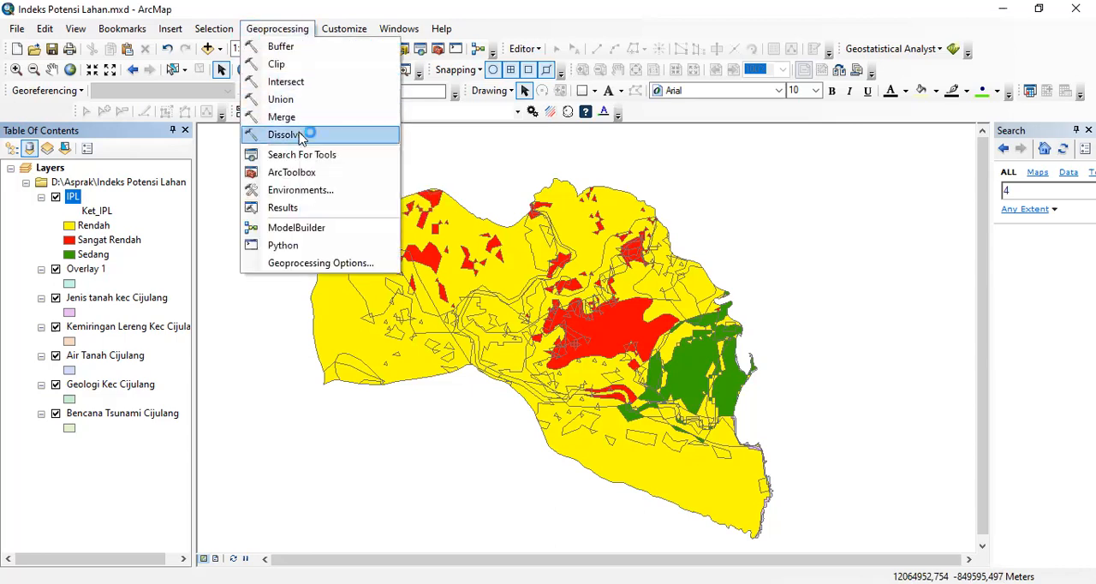
left_click(300, 135)
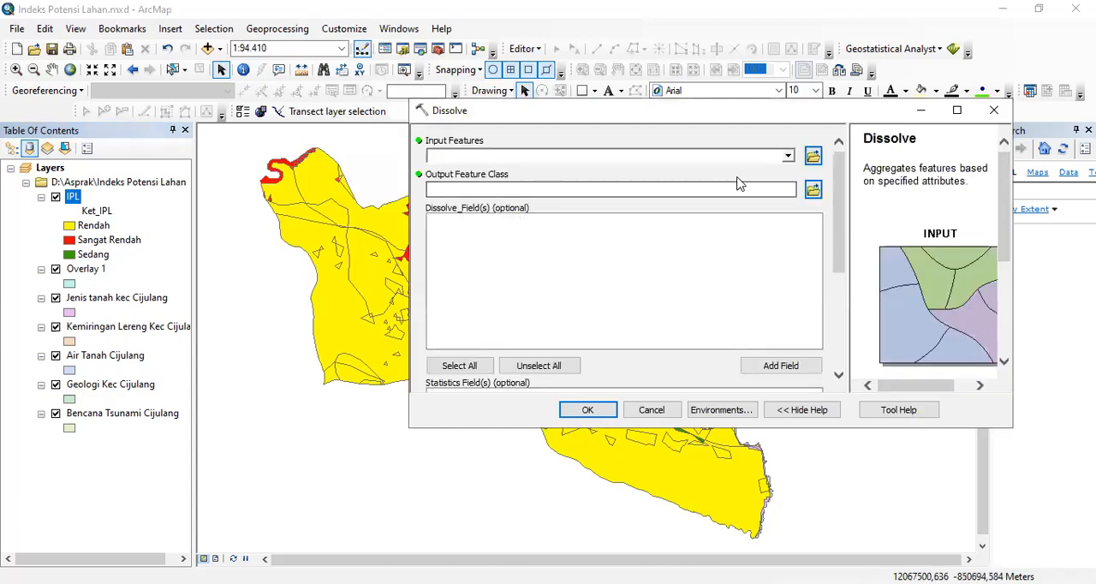
left_click(788, 157)
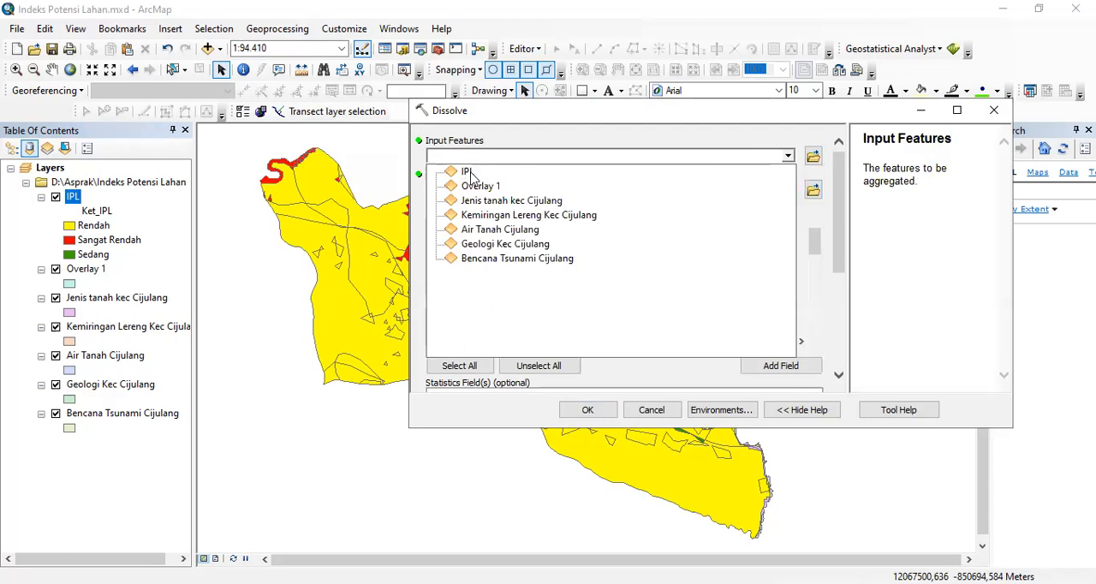
left_click(468, 172)
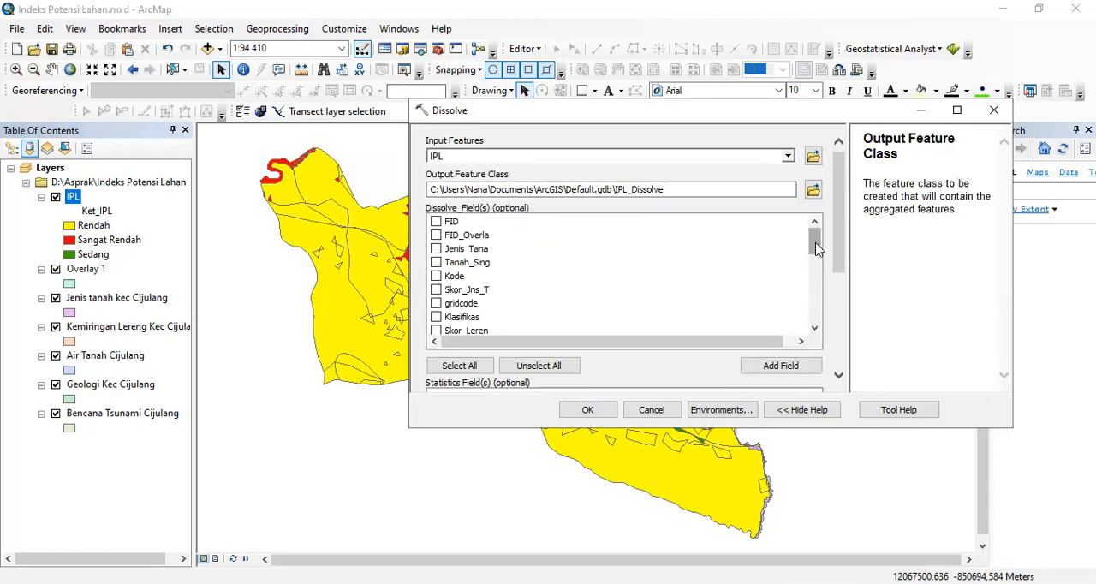
left_click_drag(816, 247, 816, 321)
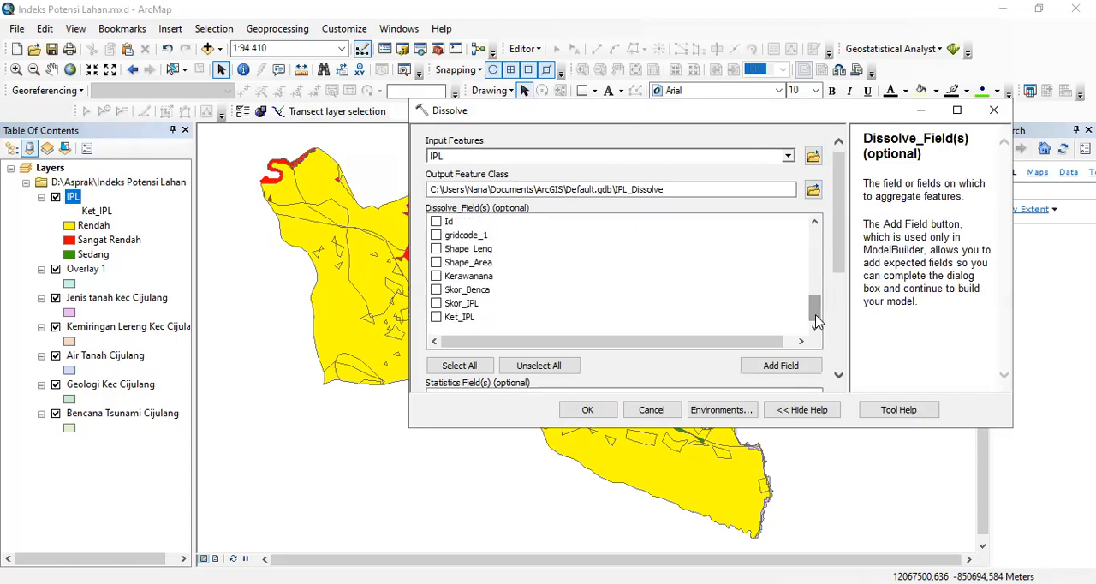
left_click(436, 317)
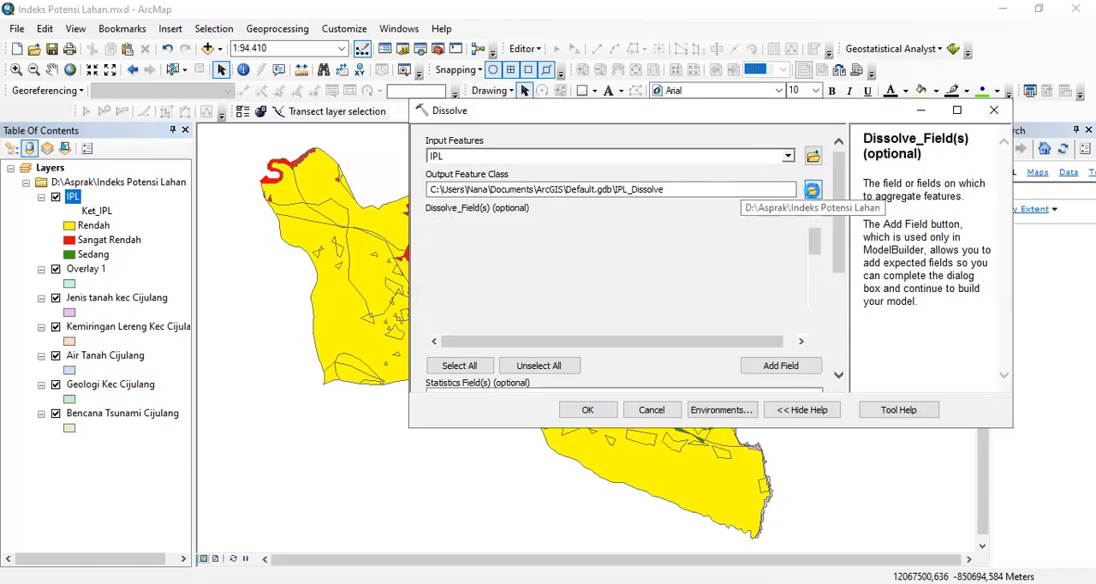
- Save the dissolve output as Indeks Potensi Lahan in the Indeks Potensi Lahan folder and run the Dissolve by Ket_IPL with multipart features
left_click(812, 189)
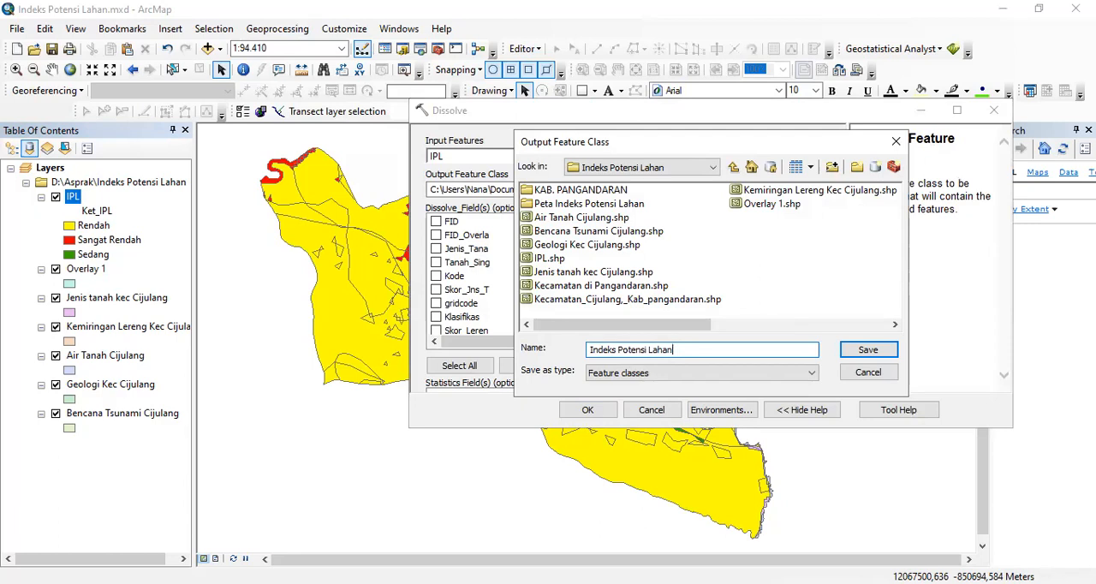
left_click(869, 350)
left_click_drag(808, 238, 818, 318)
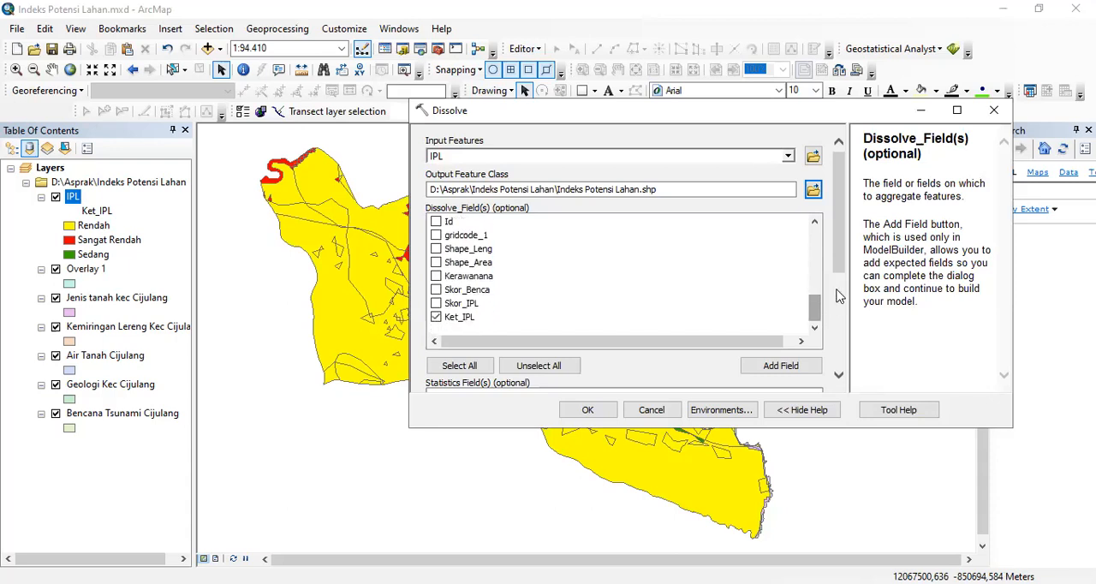
left_click(436, 317)
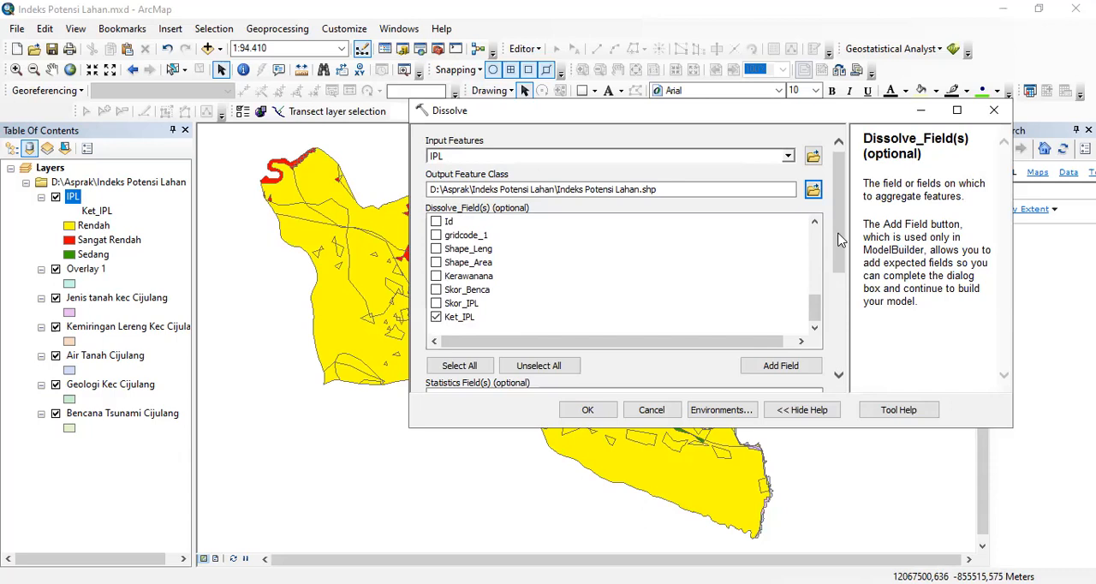
left_click_drag(840, 239, 839, 332)
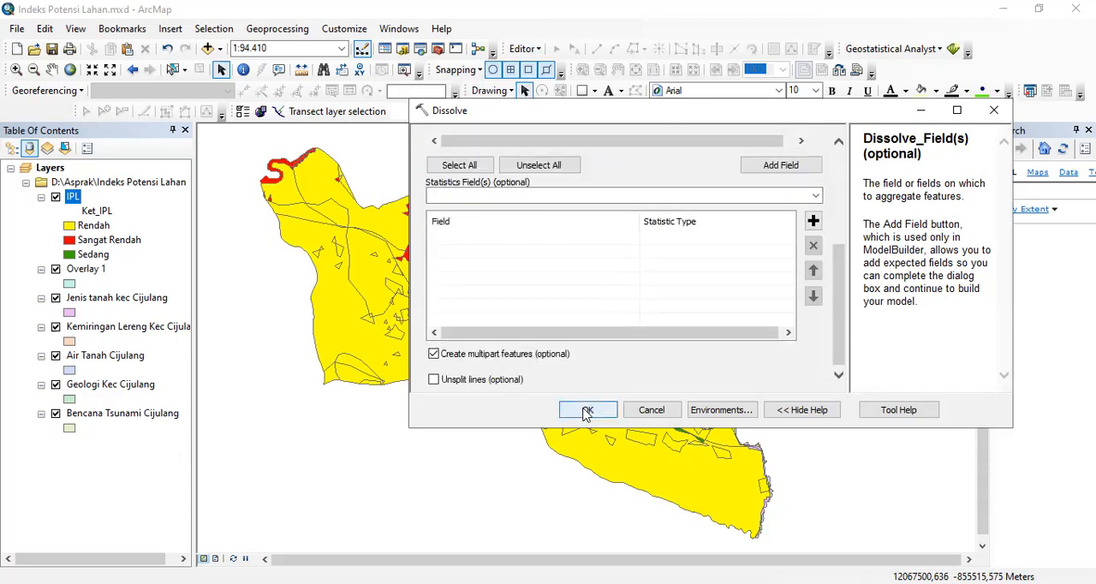
left_click(587, 412)
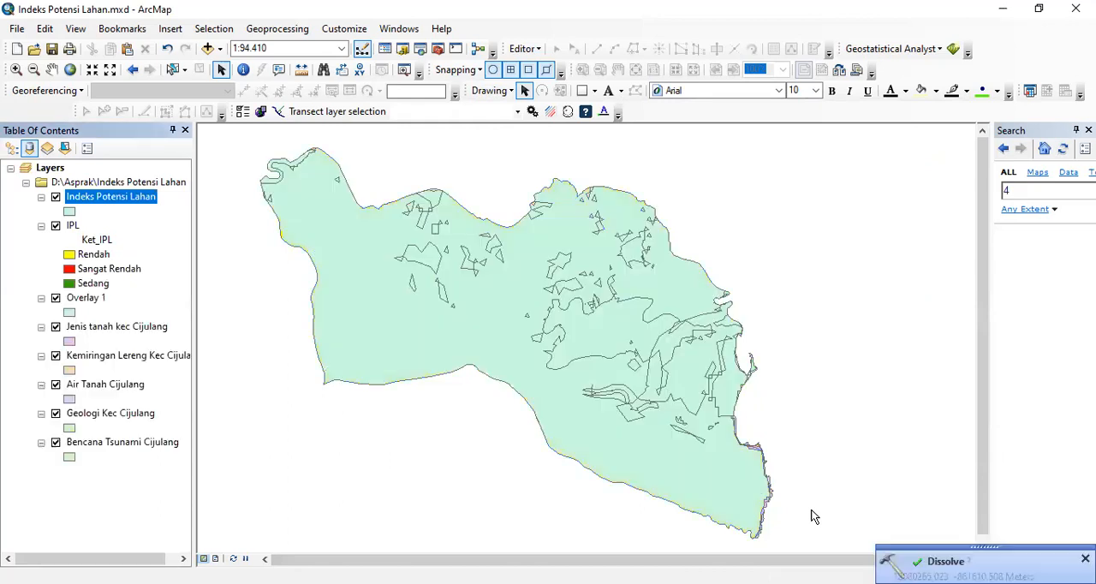
- Symbolize the Indeks Potensi Lahan layer by unique values of Ket_IPL, adding all values and excluding <all other values>
right_click(146, 196)
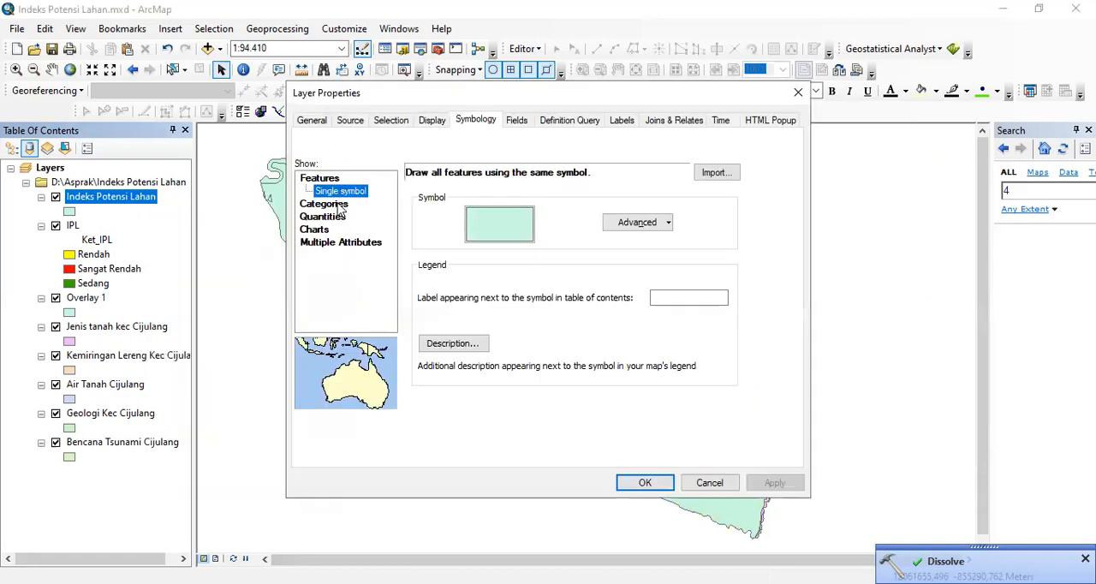
left_click(336, 205)
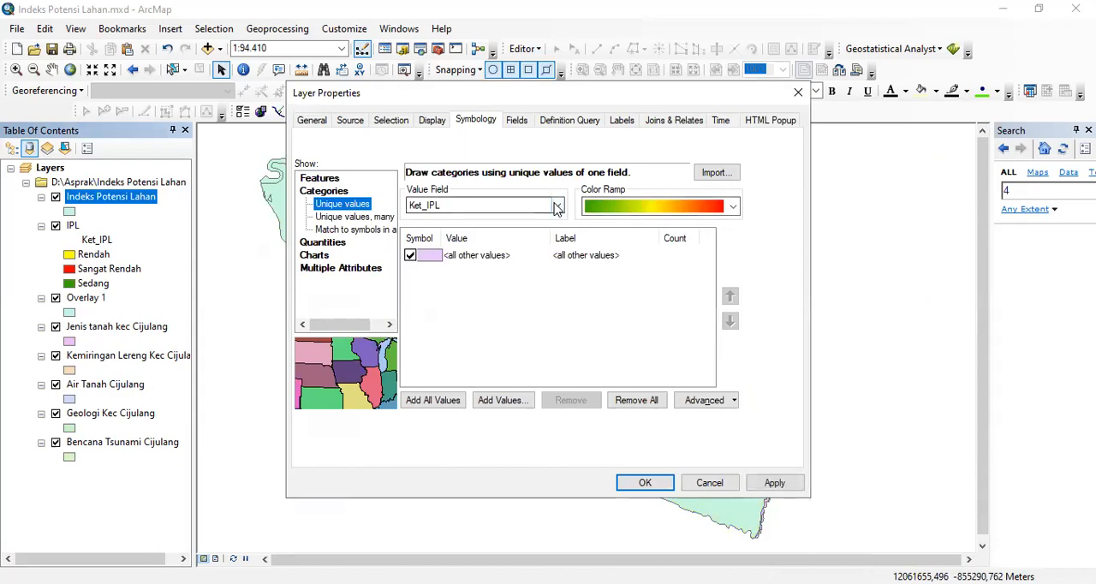
left_click(432, 400)
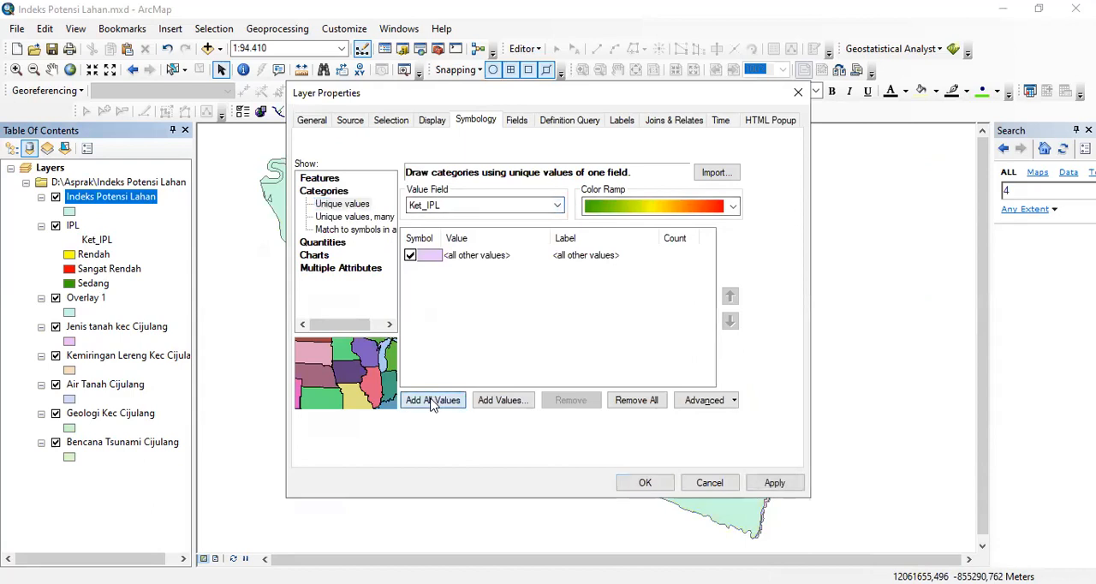
left_click(659, 485)
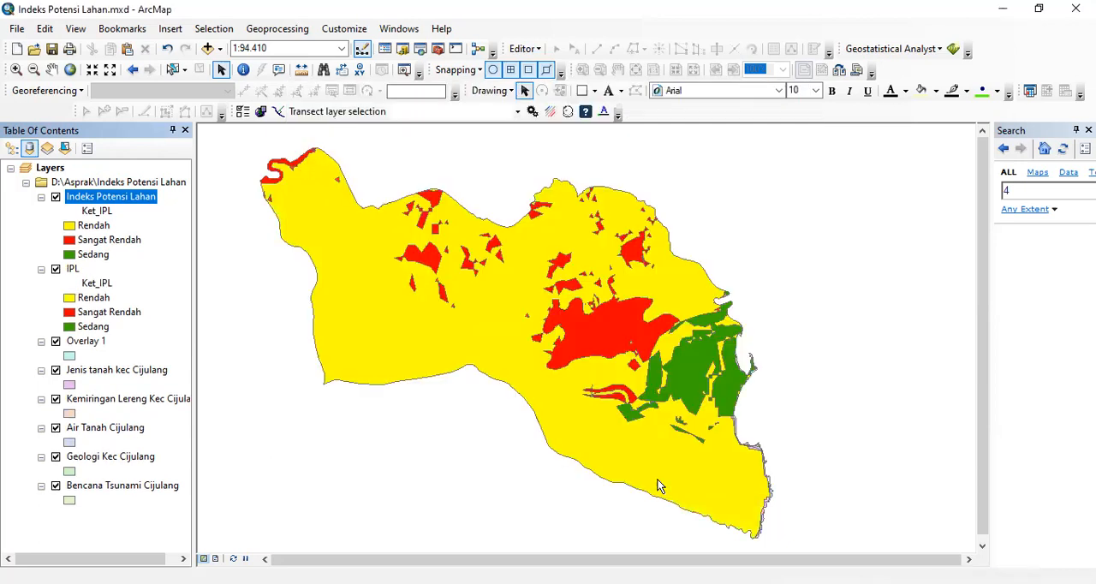